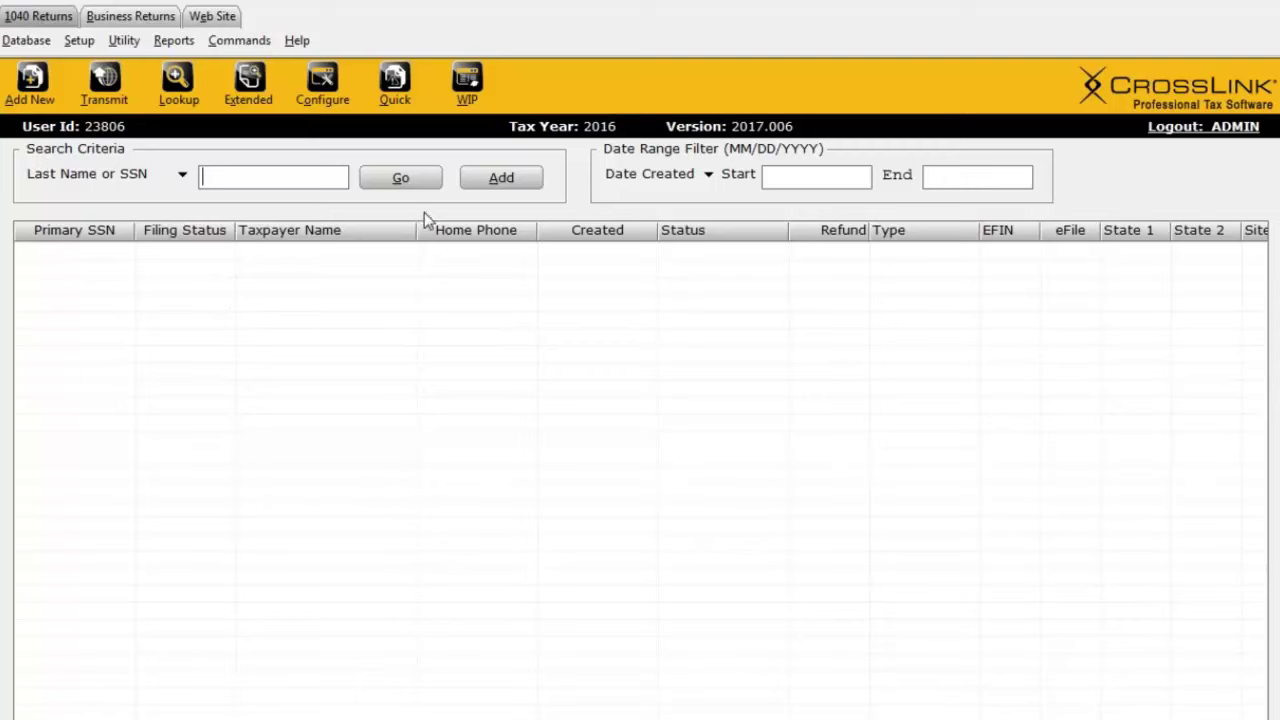
# View the Work in Progress summary, then list all existing 1040 returns.
pyautogui.click(465, 85)
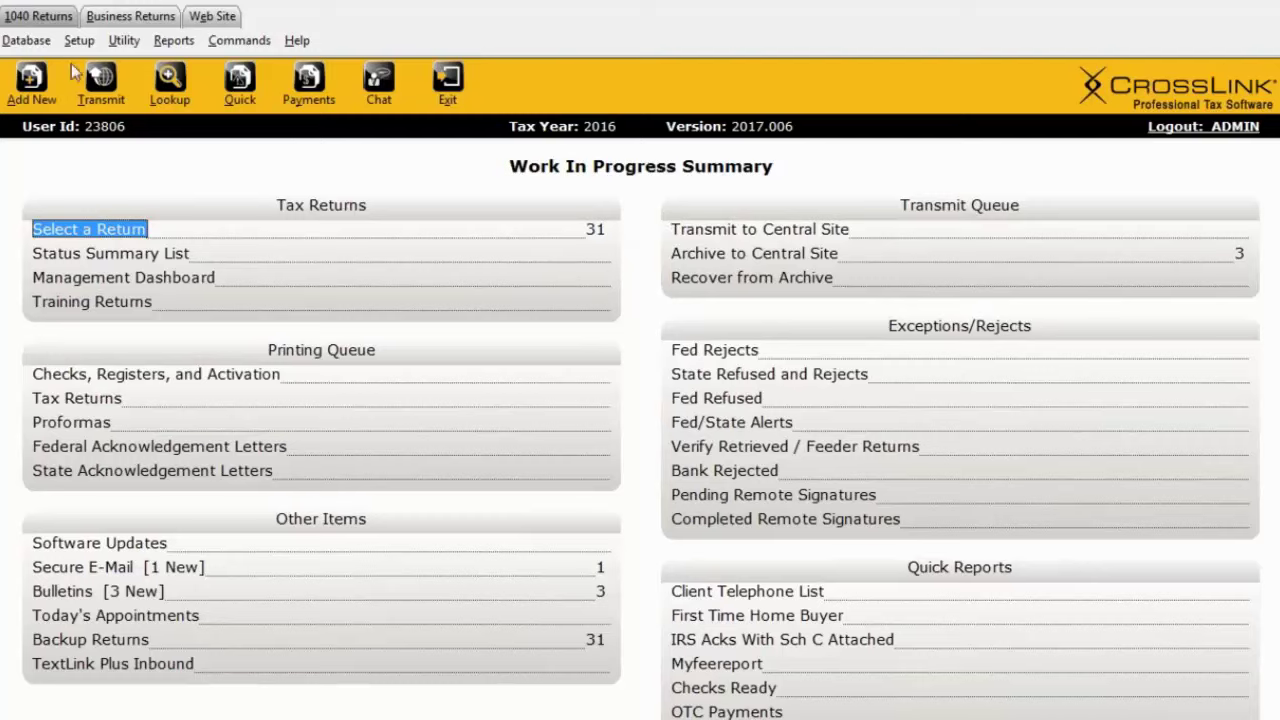
pyautogui.click(201, 100)
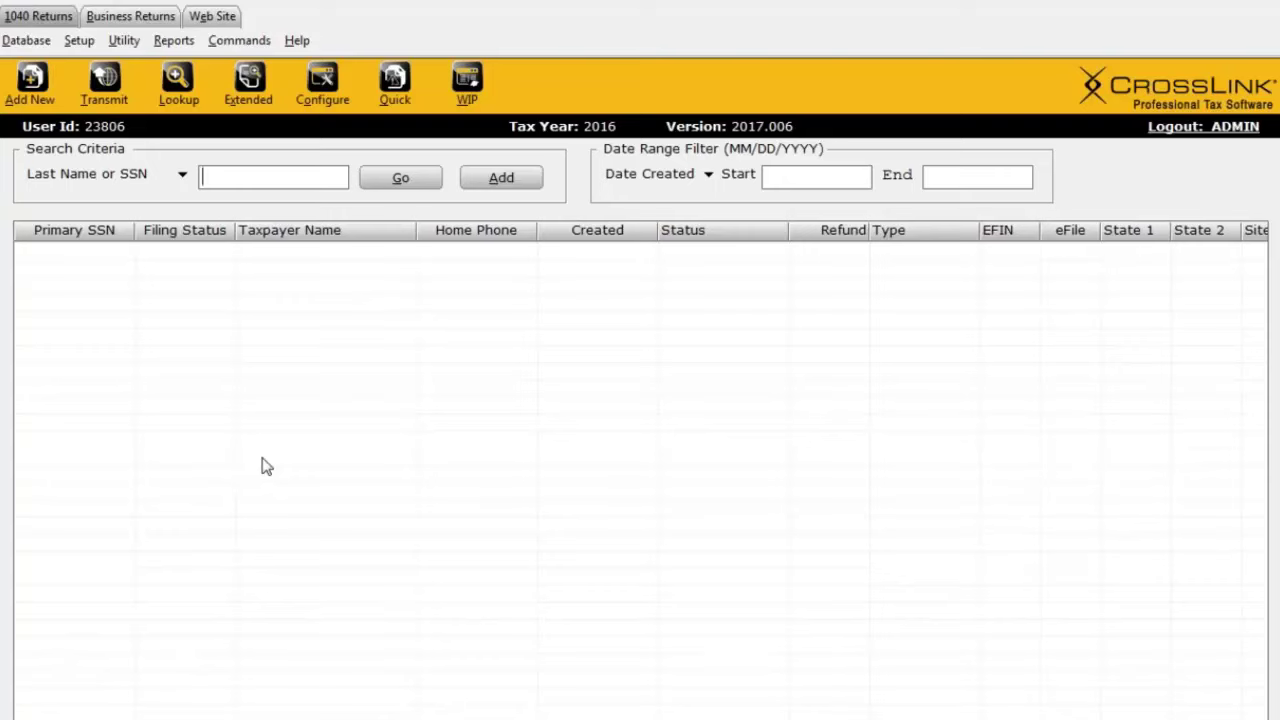
pyautogui.click(392, 180)
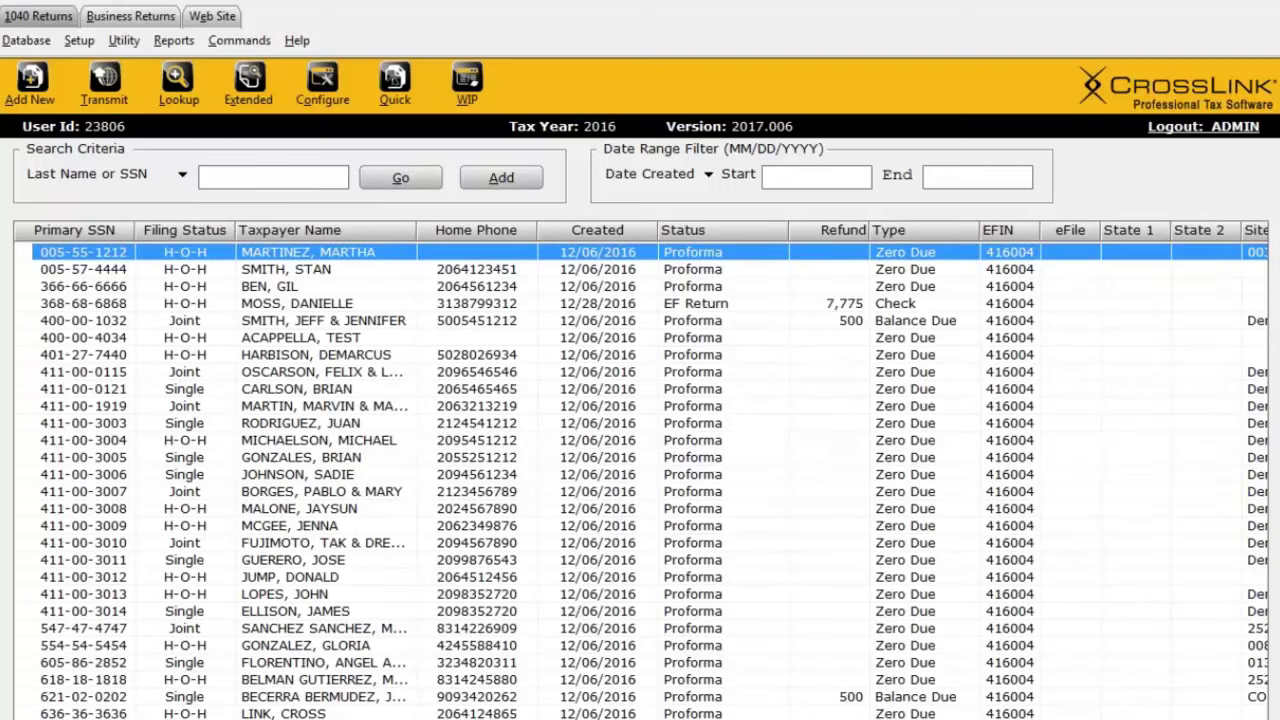
# Filter returns by SSN 400, select the second match, and clear the search box.
pyautogui.click(230, 175)
pyautogui.write('400')
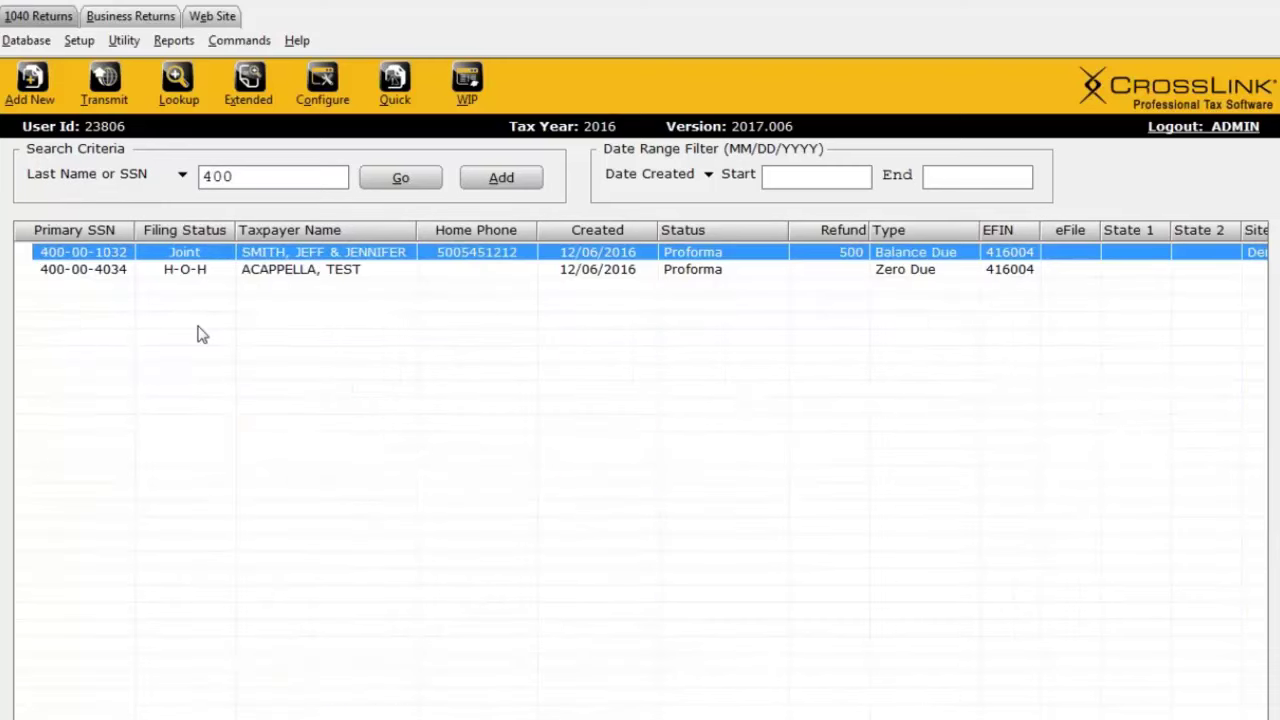
pyautogui.click(178, 276)
pyautogui.click(176, 272)
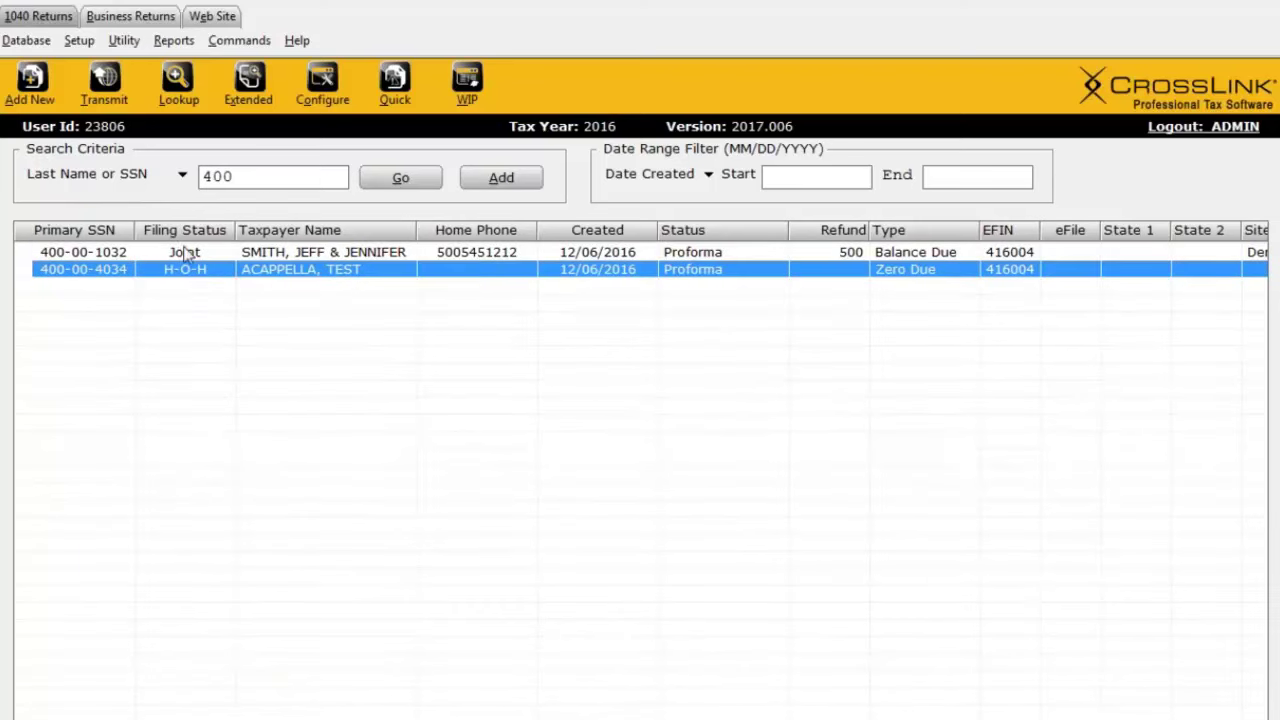
pyautogui.doubleClick(256, 177)
pyautogui.press('BackSpace')
# Add a new return by entering and confirming the taxpayer's SSN.
pyautogui.click(28, 98)
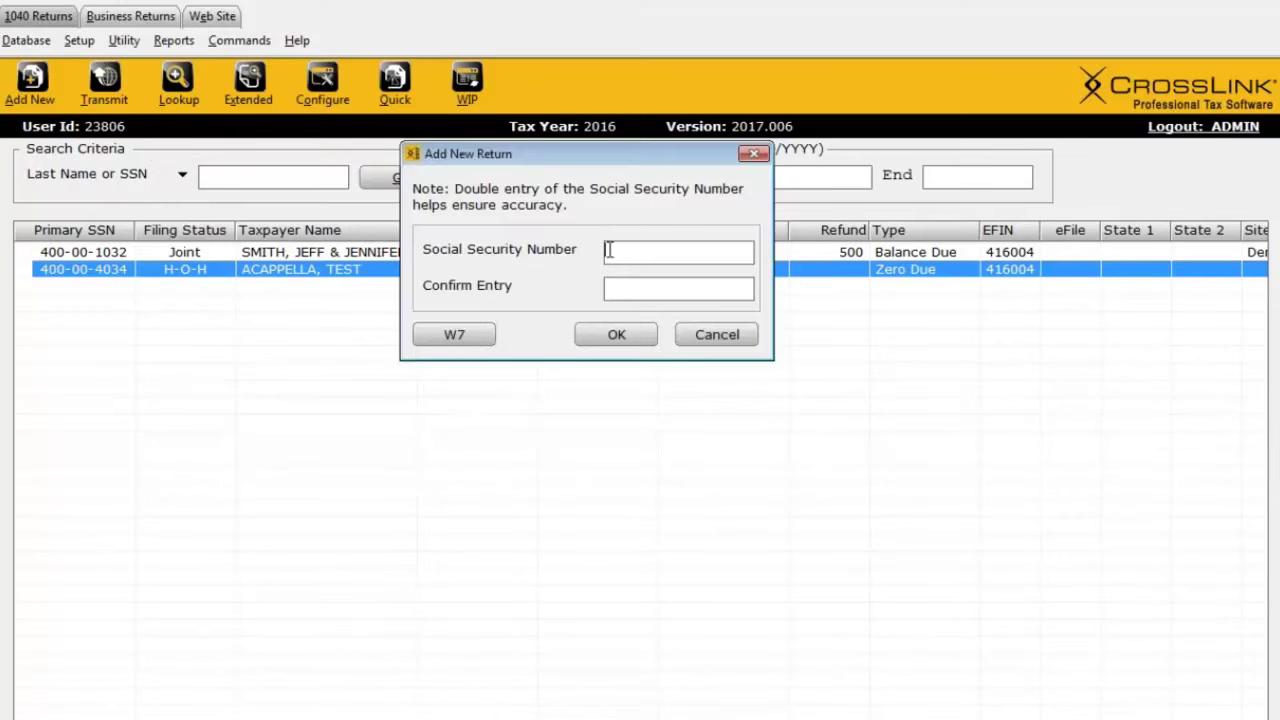
pyautogui.press('Tab')
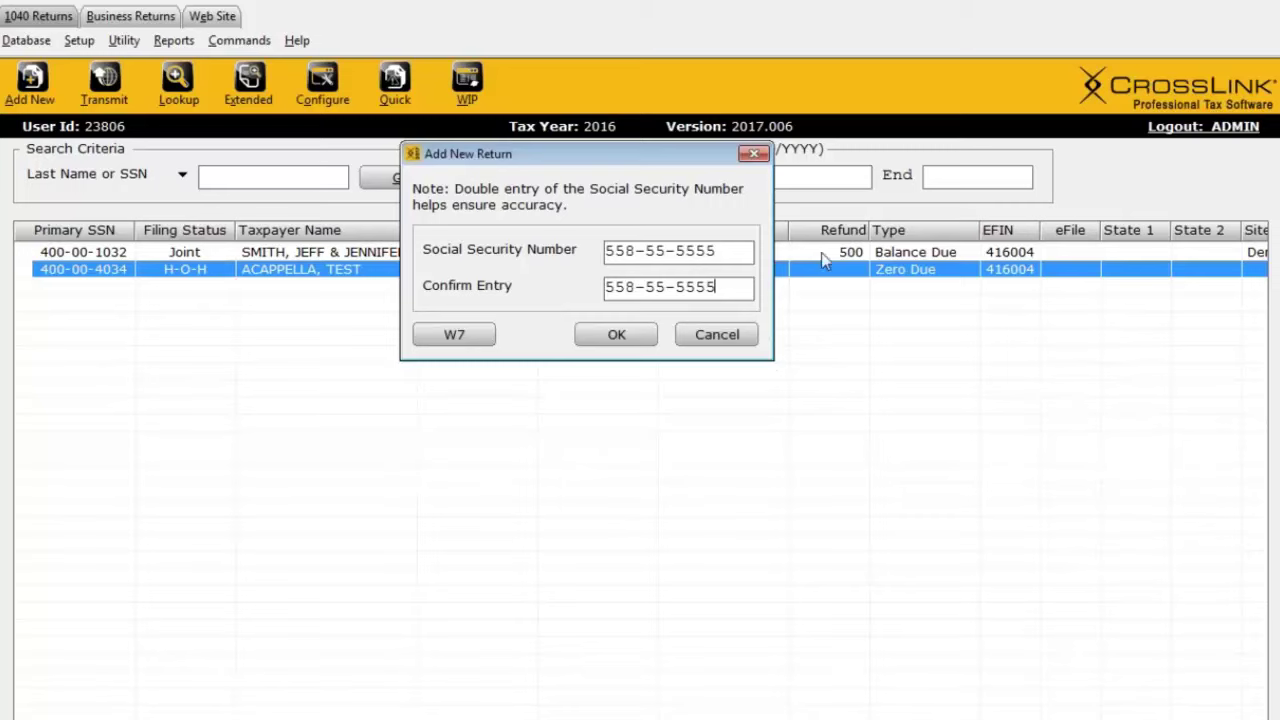
pyautogui.click(617, 335)
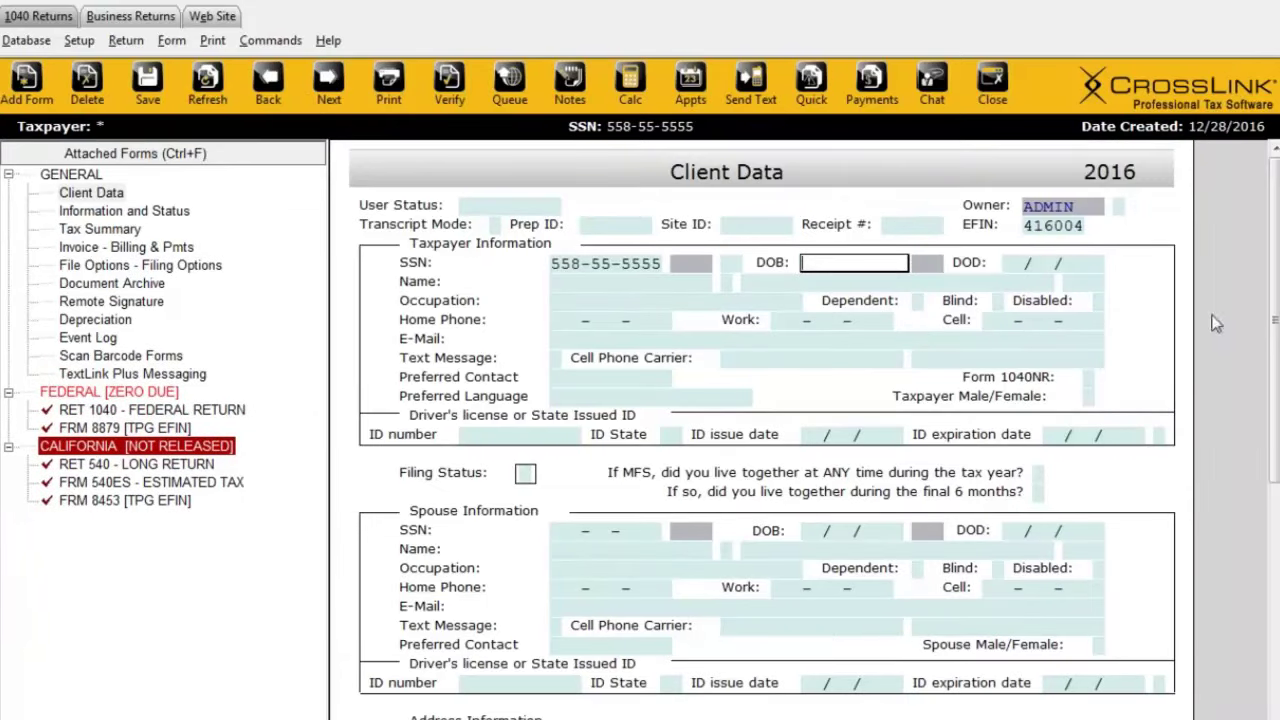
pyautogui.moveTo(1276, 240)
pyautogui.mouseDown()
pyautogui.moveTo(1275, 623)
pyautogui.moveTo(1225, 341)
pyautogui.moveTo(1223, 176)
pyautogui.mouseUp()
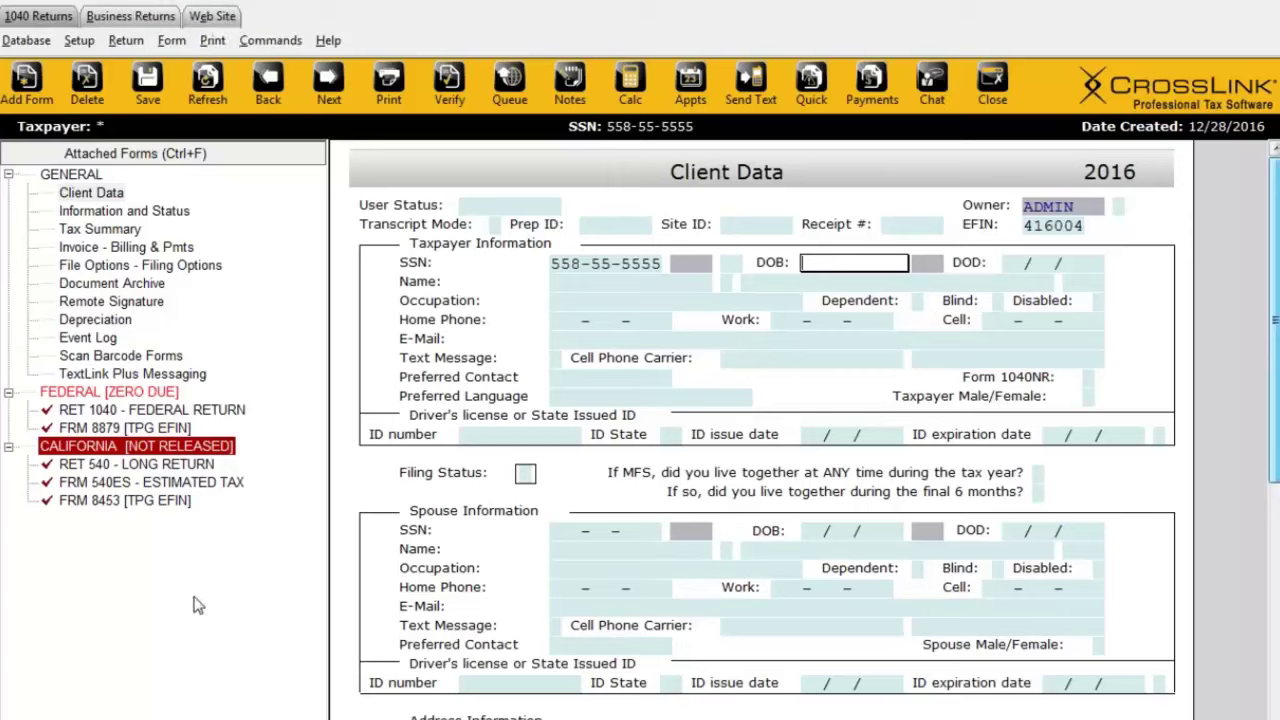
pyautogui.click(27, 43)
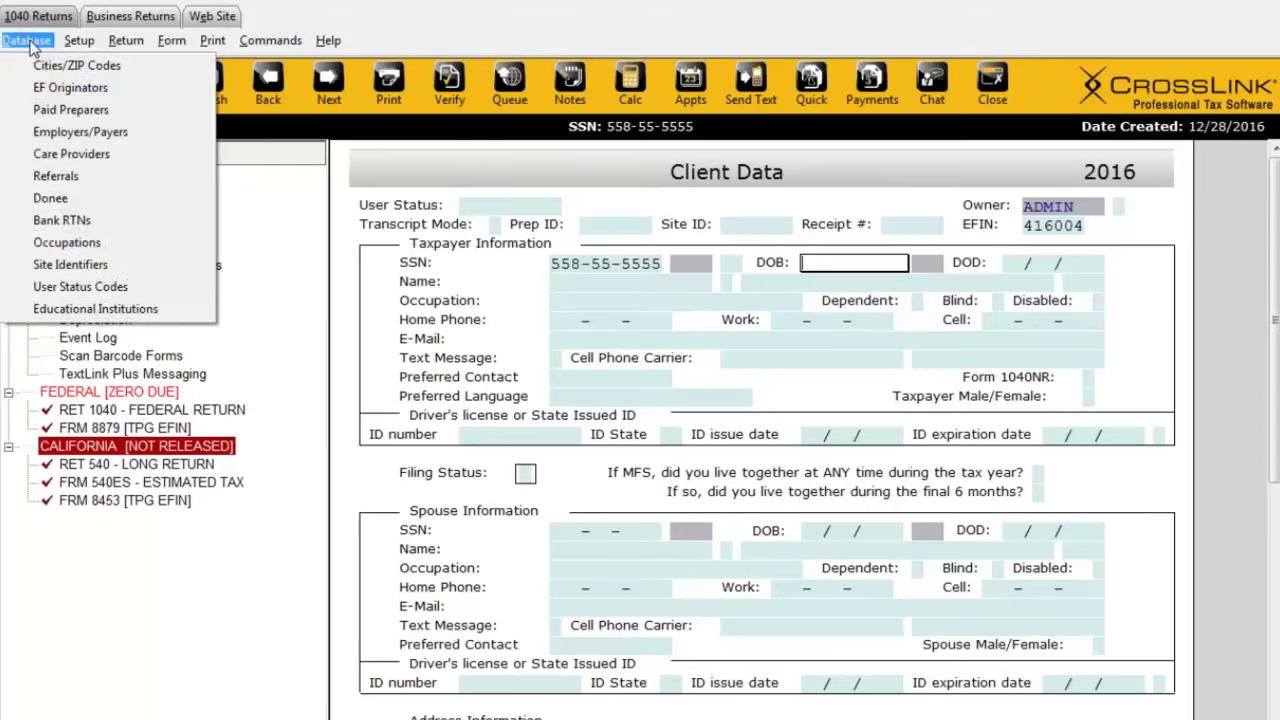
# Browse the Setup menu options, moving toward the Return menu.
pyautogui.click(83, 42)
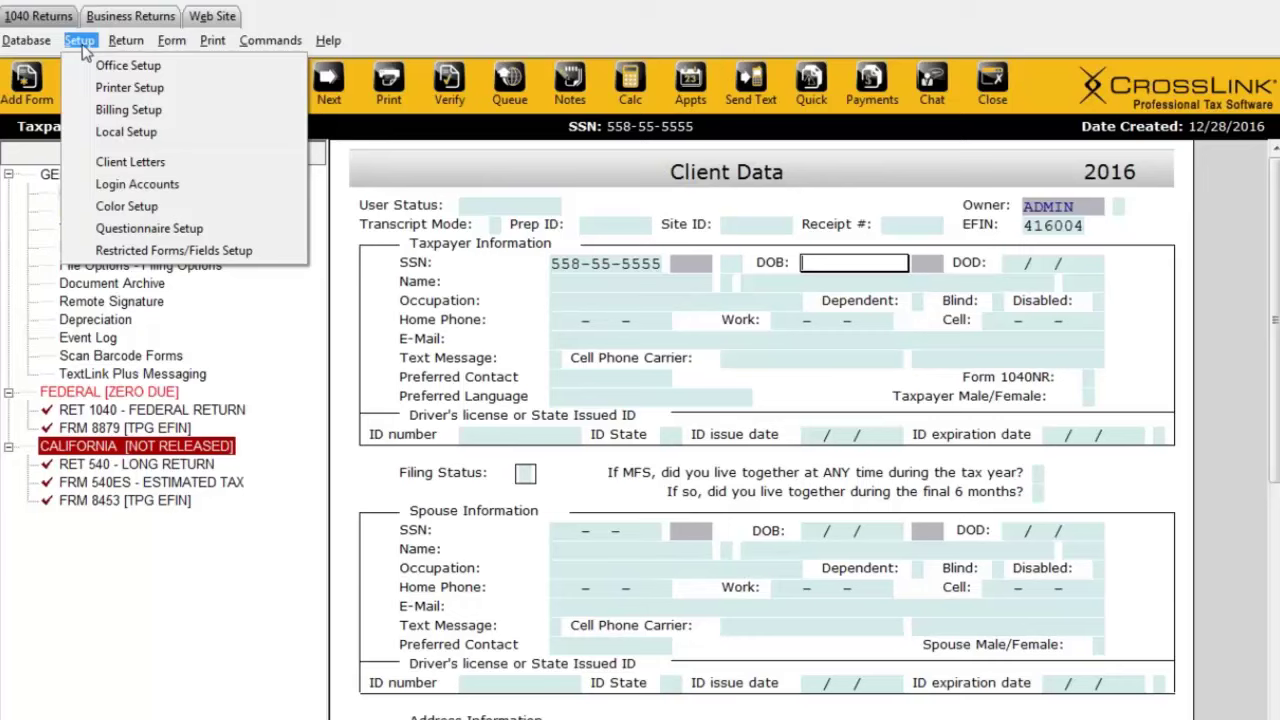
pyautogui.moveTo(130, 44)
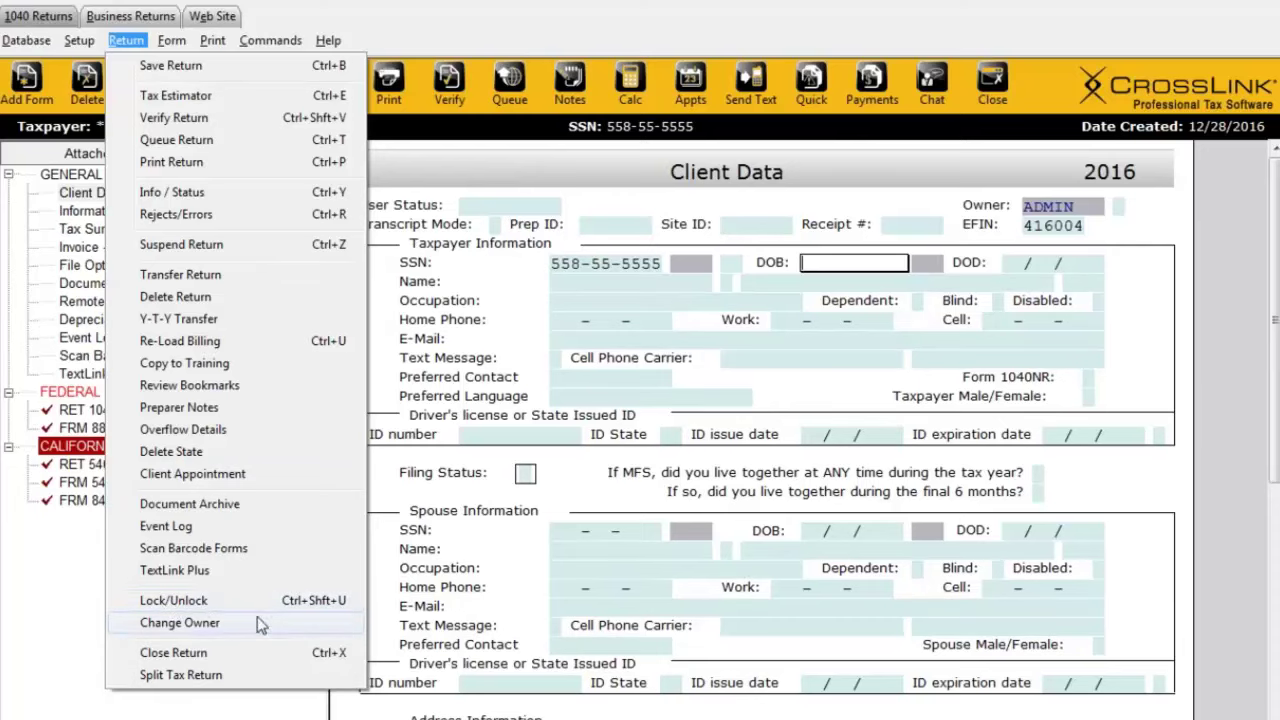
# Lock the return, then unlock it again, acknowledging each confirmation.
pyautogui.click(213, 608)
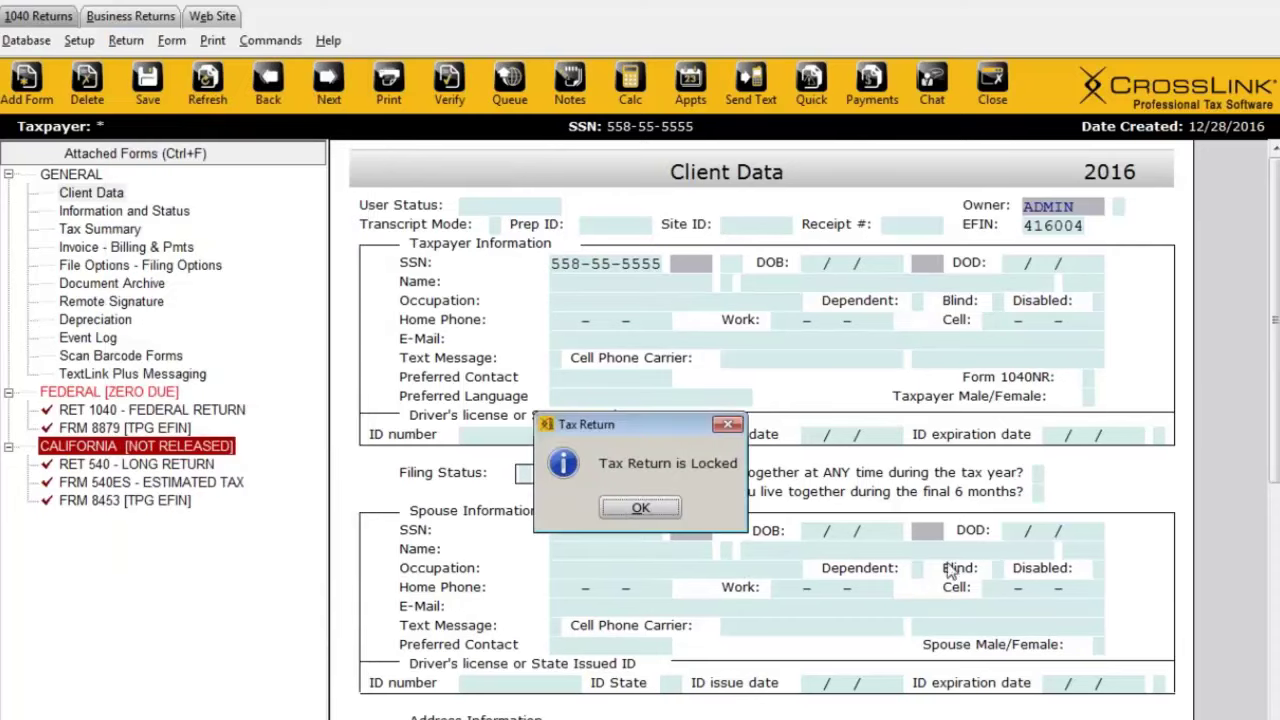
pyautogui.click(641, 512)
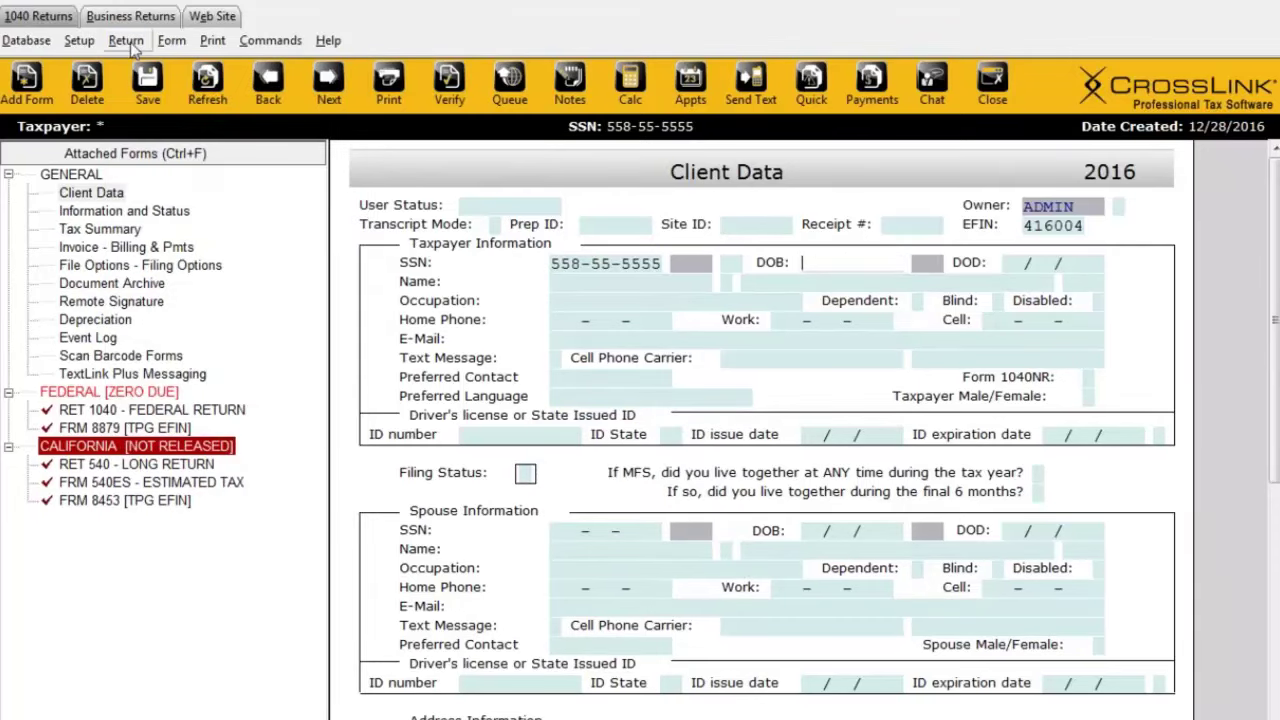
pyautogui.click(126, 40)
pyautogui.click(197, 606)
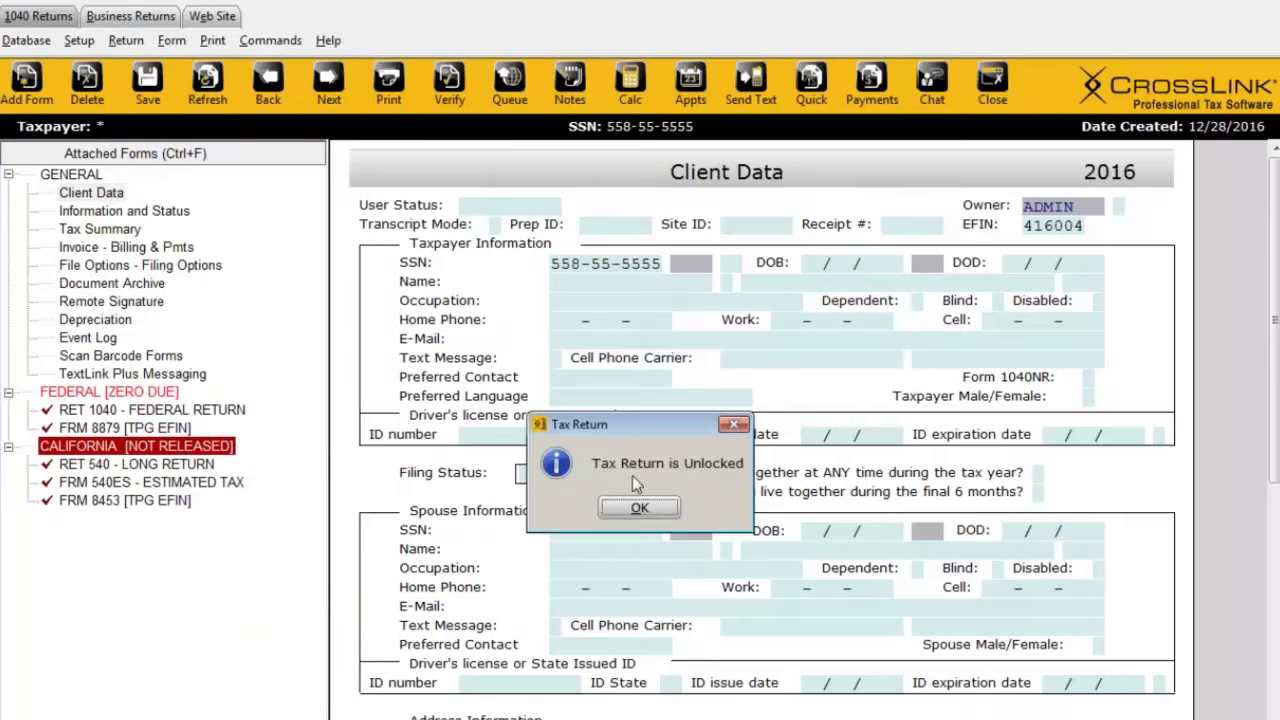
pyautogui.click(641, 512)
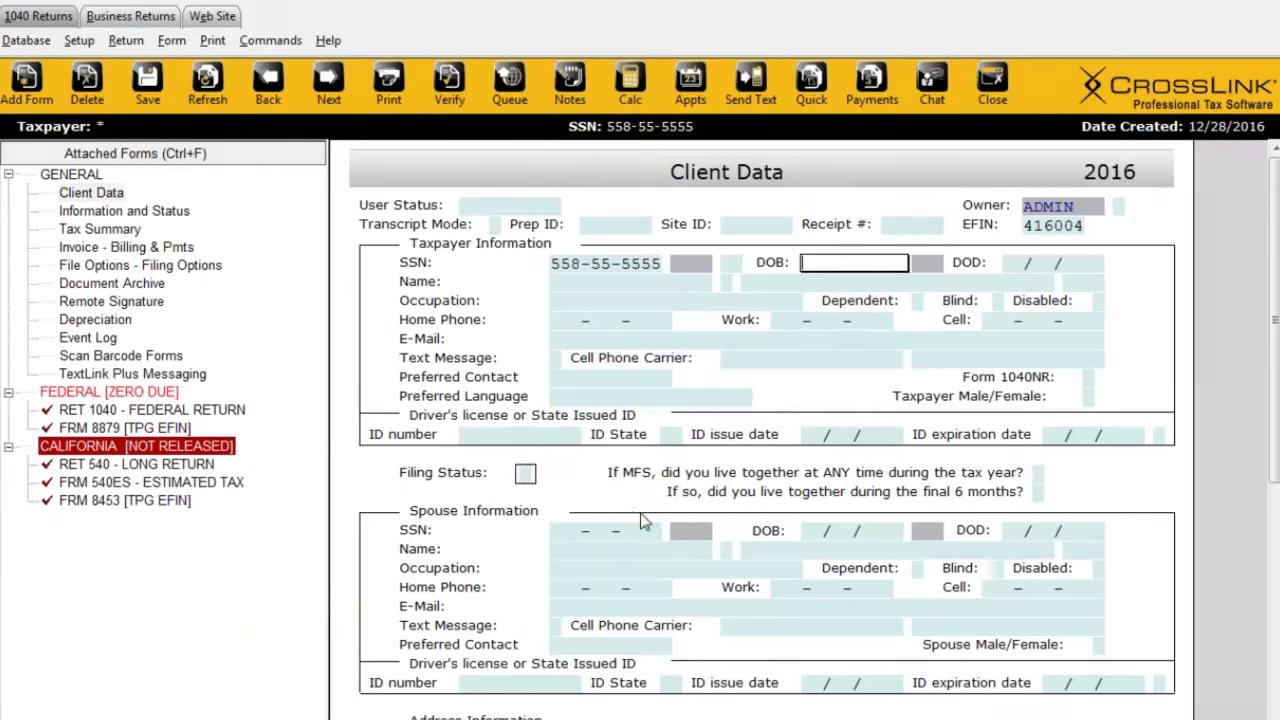
# Dismiss the Return menu and select Invoice - Billing & Pmts in the forms tree.
pyautogui.click(126, 40)
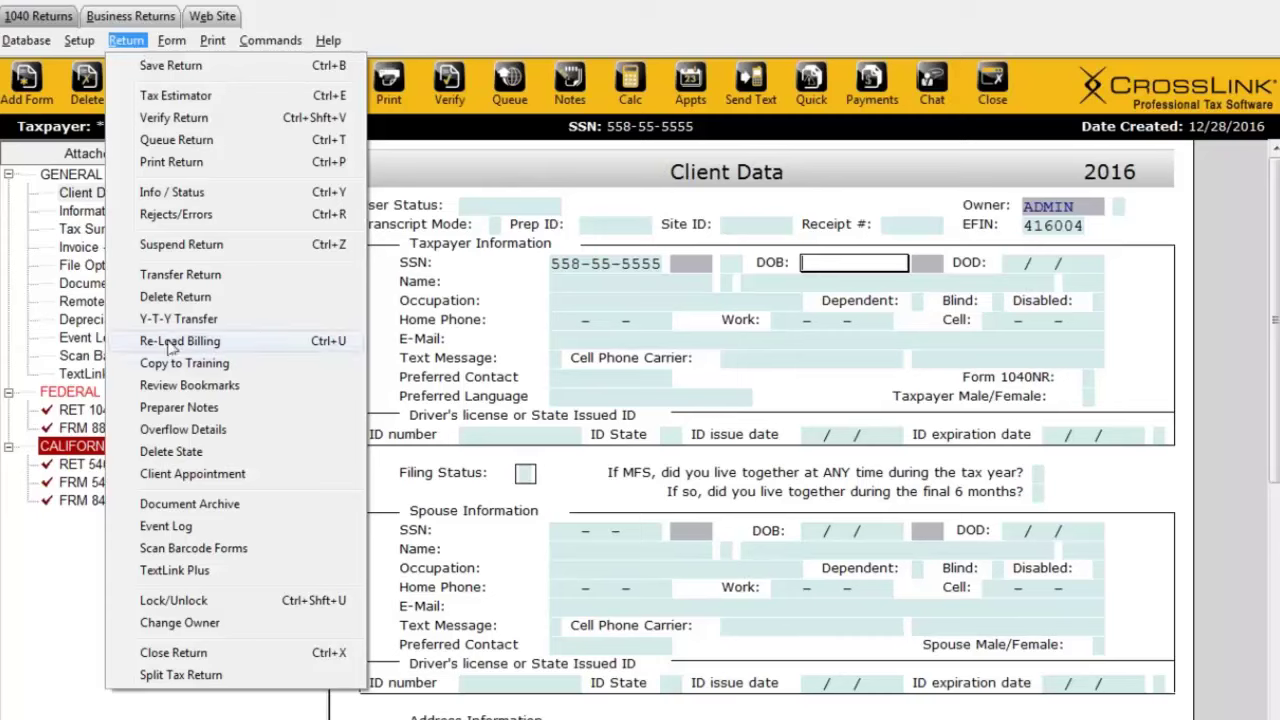
pyautogui.click(498, 342)
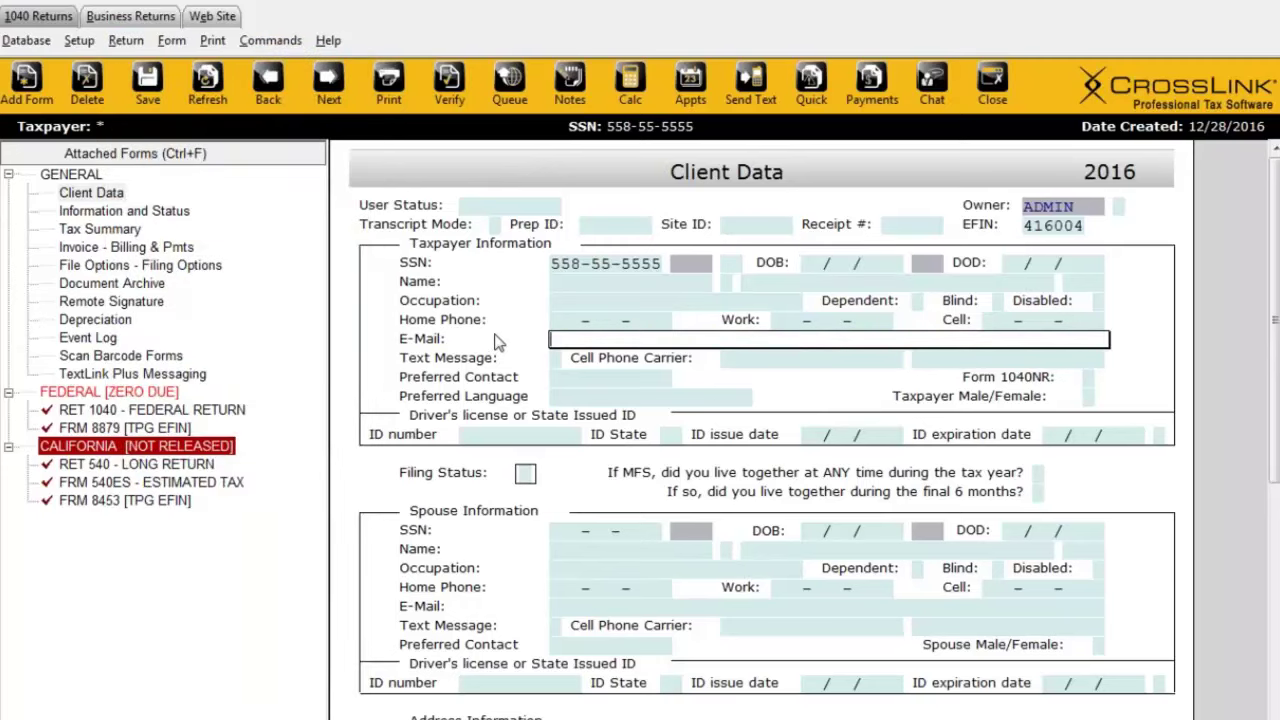
pyautogui.click(103, 250)
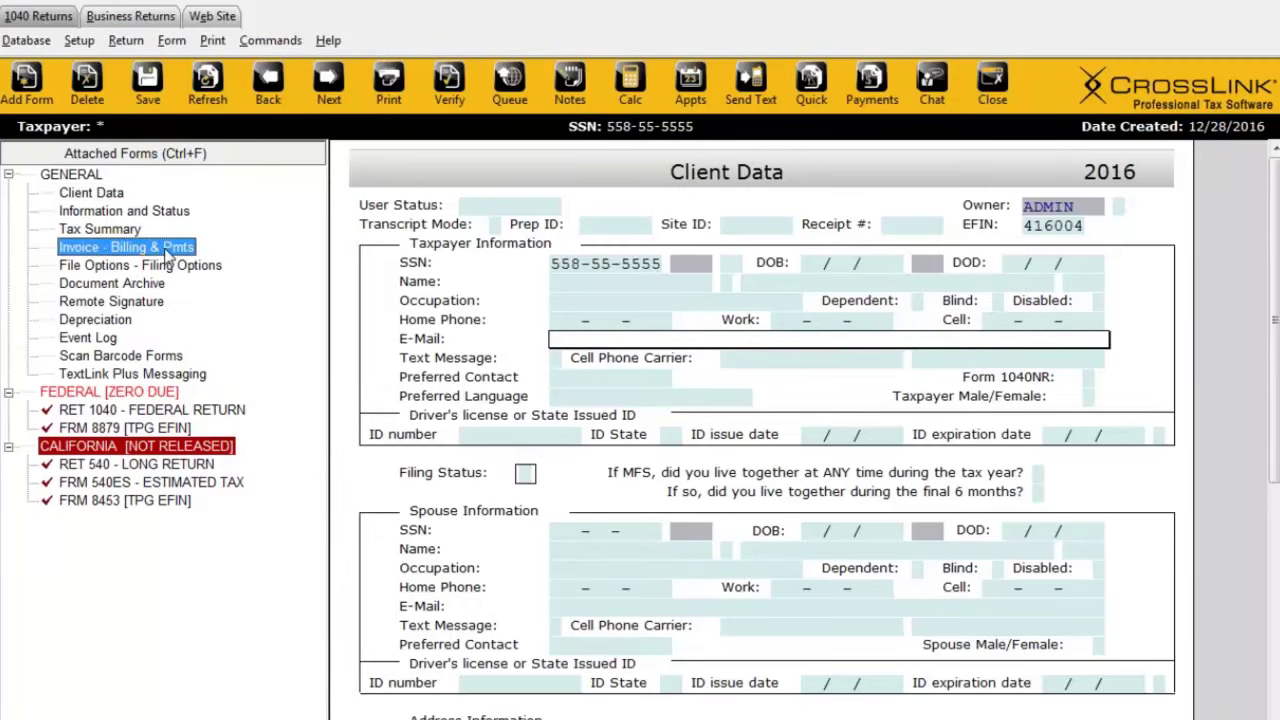
# Enter filing status 1 after the missing-status warning, then open the Invoice - Billing & Pmts form.
pyautogui.doubleClick(168, 255)
pyautogui.click(688, 506)
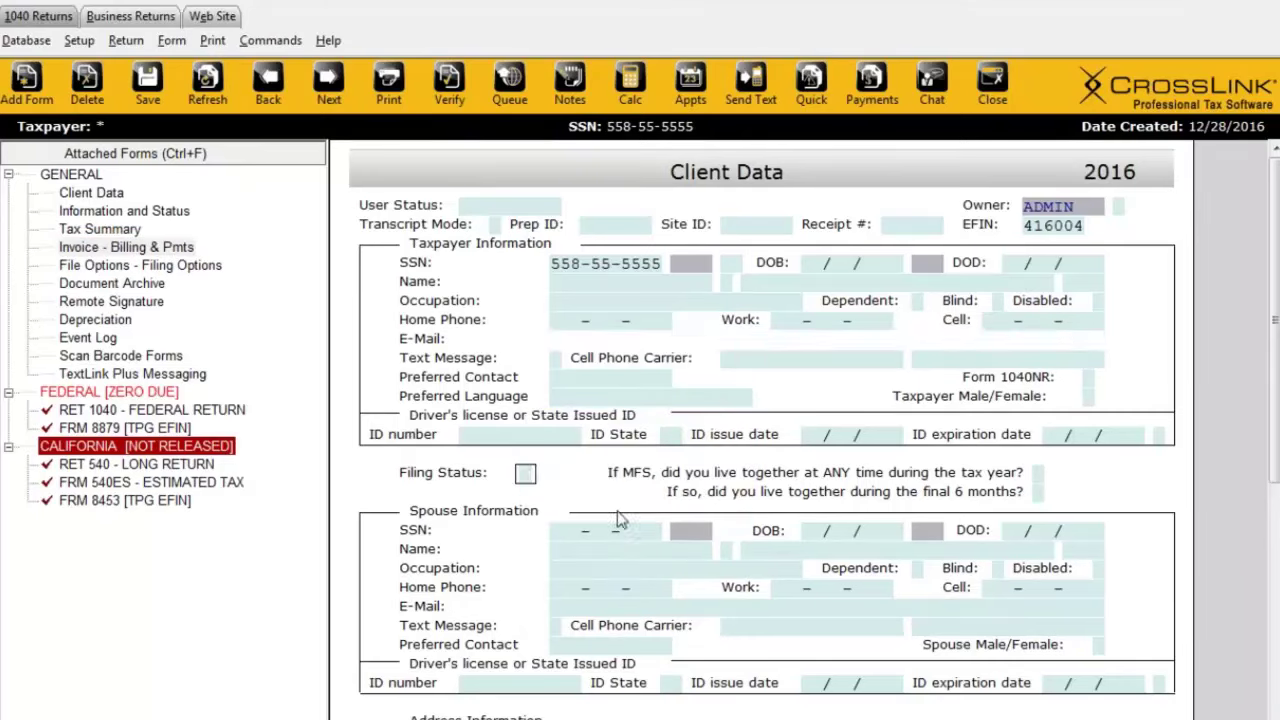
pyautogui.write('1')
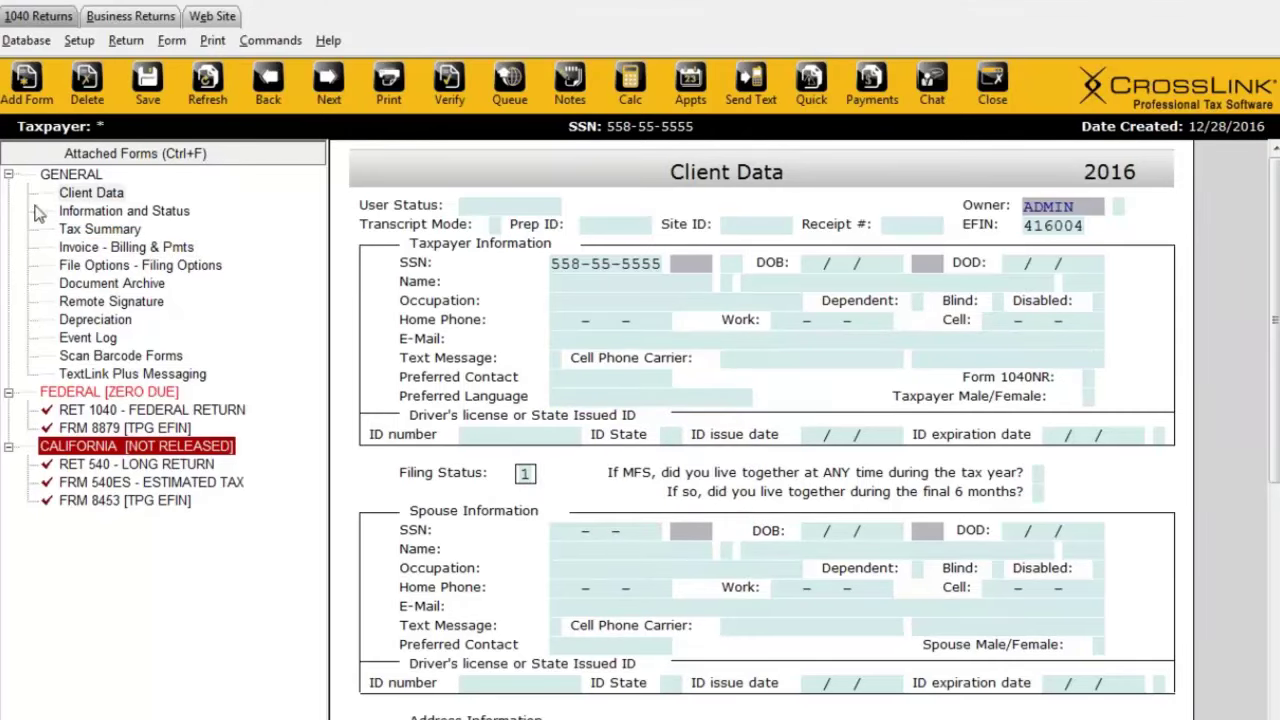
pyautogui.doubleClick(130, 250)
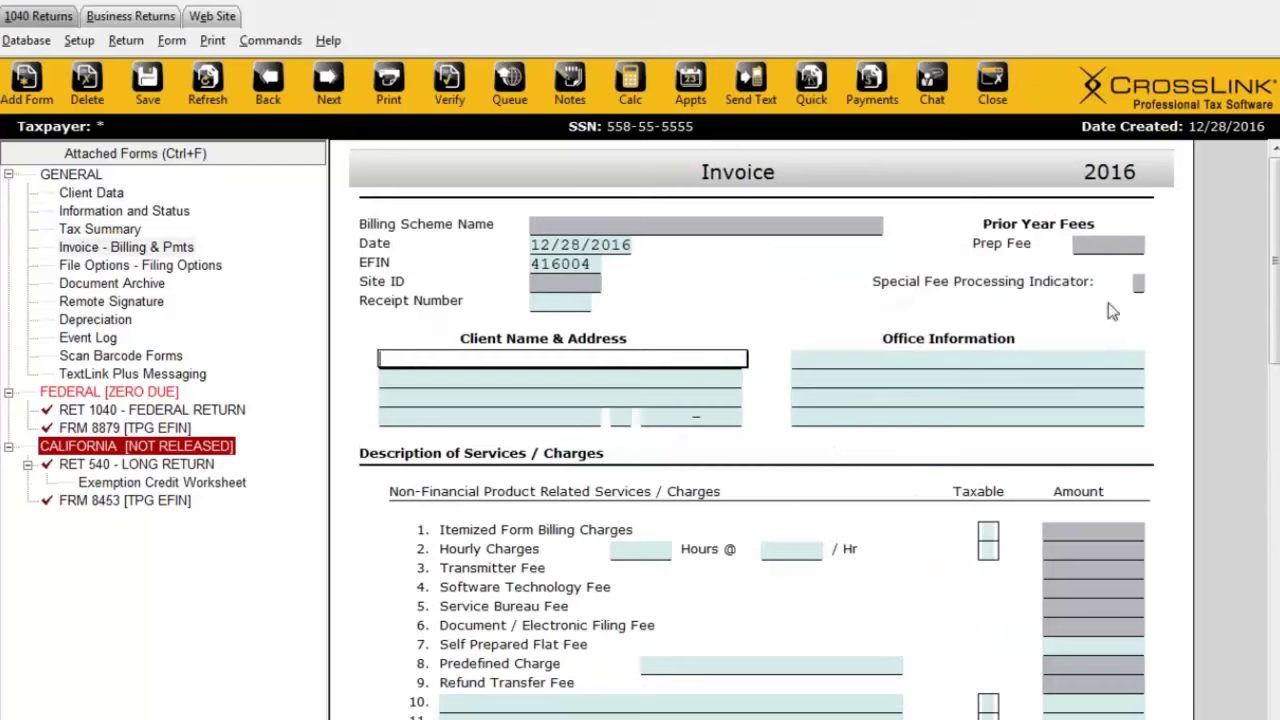
pyautogui.moveTo(1276, 222); pyautogui.dragTo(1262, 150)
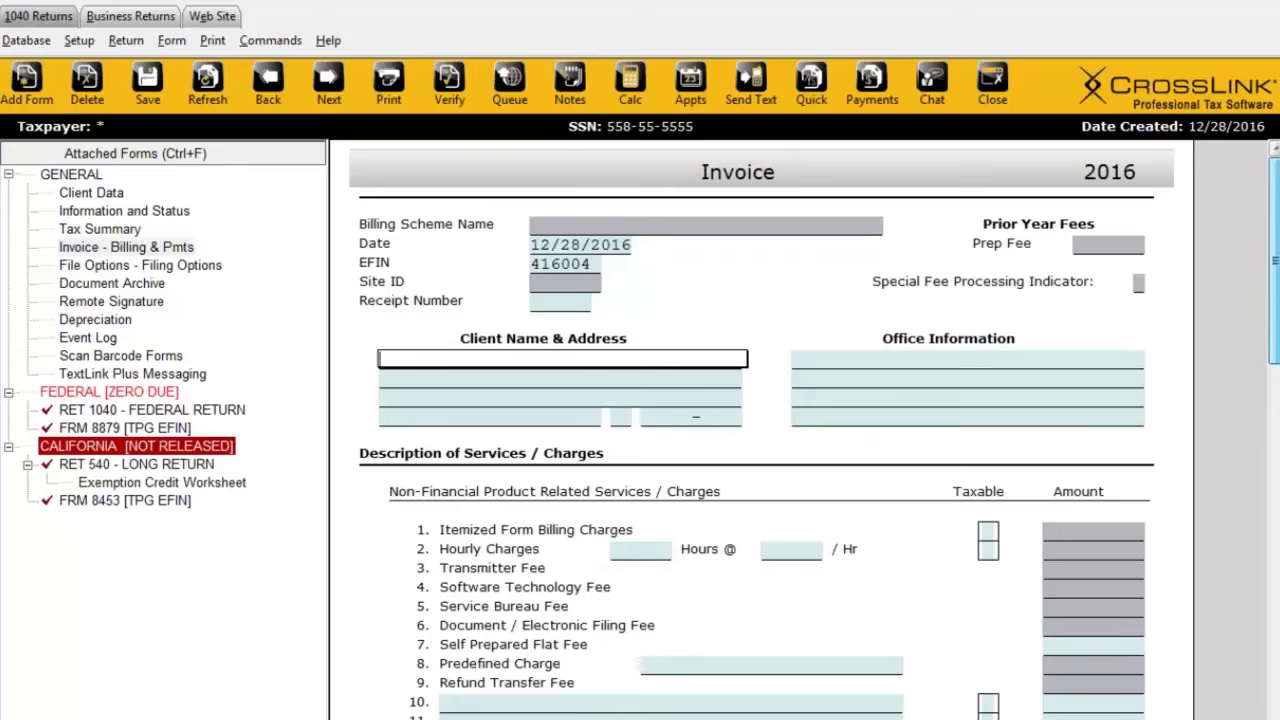
# Look through the Return and Setup menus without running any command.
pyautogui.click(120, 41)
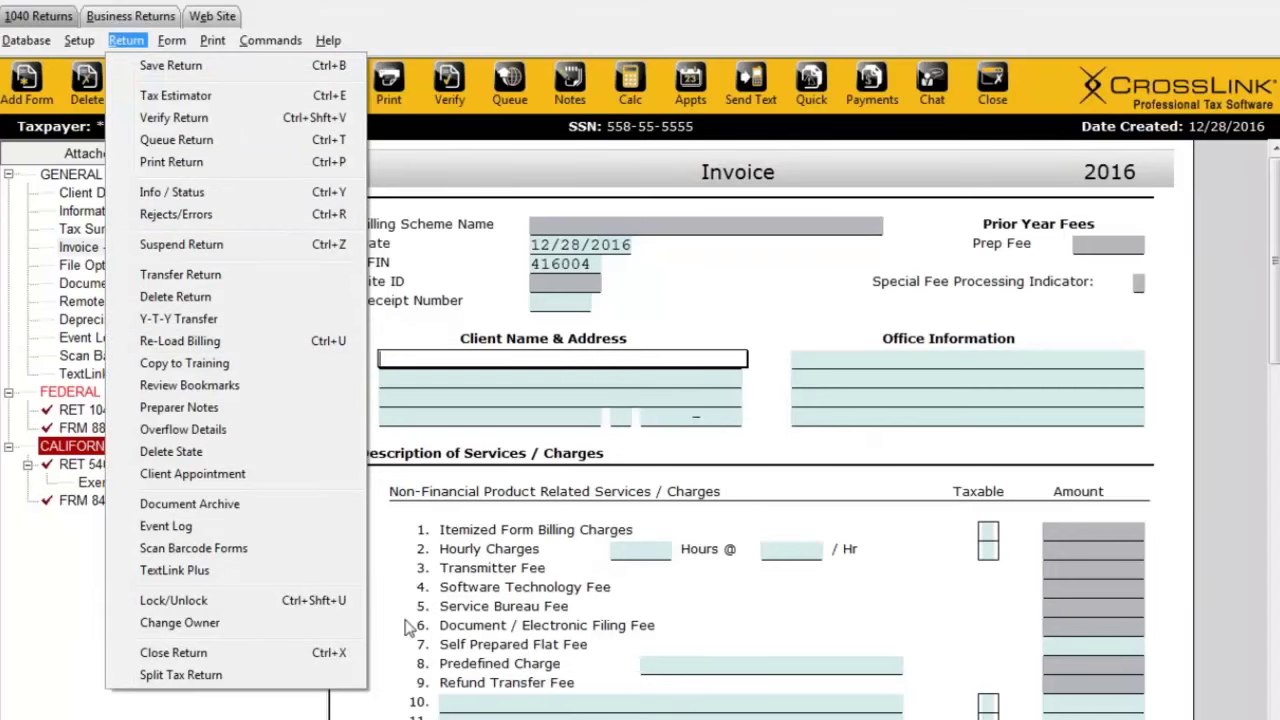
pyautogui.click(556, 706)
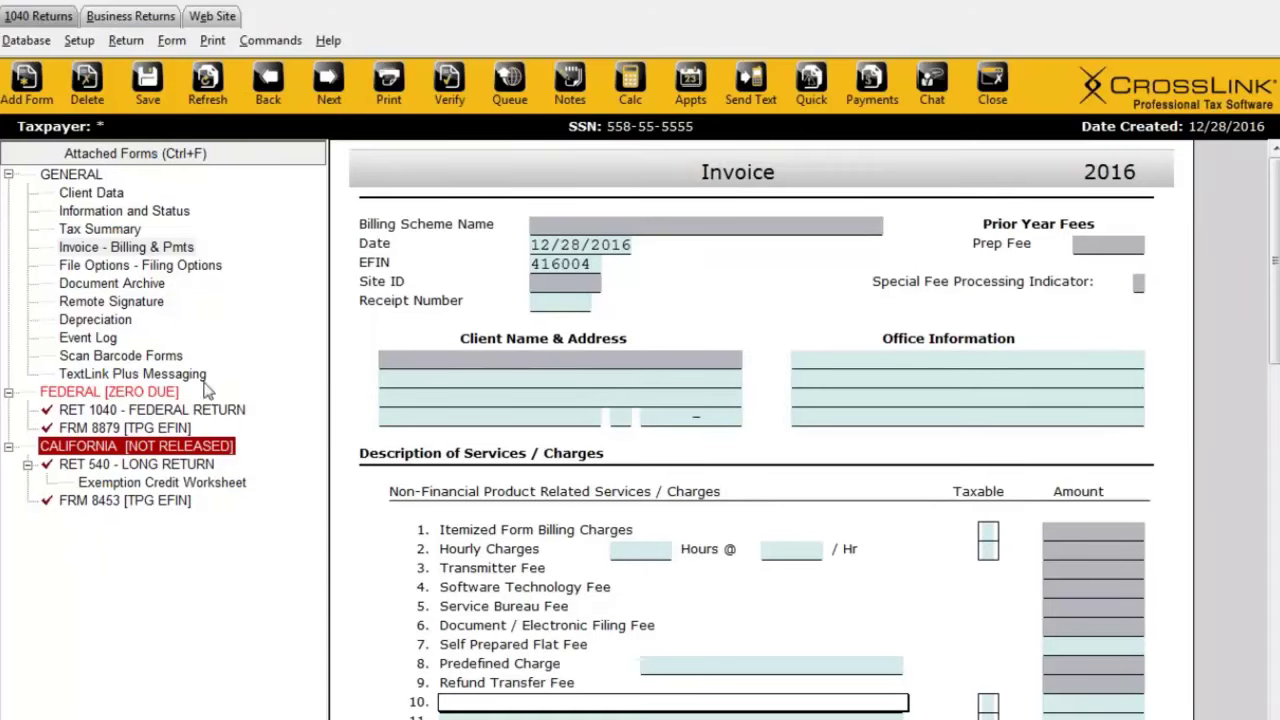
pyautogui.click(75, 42)
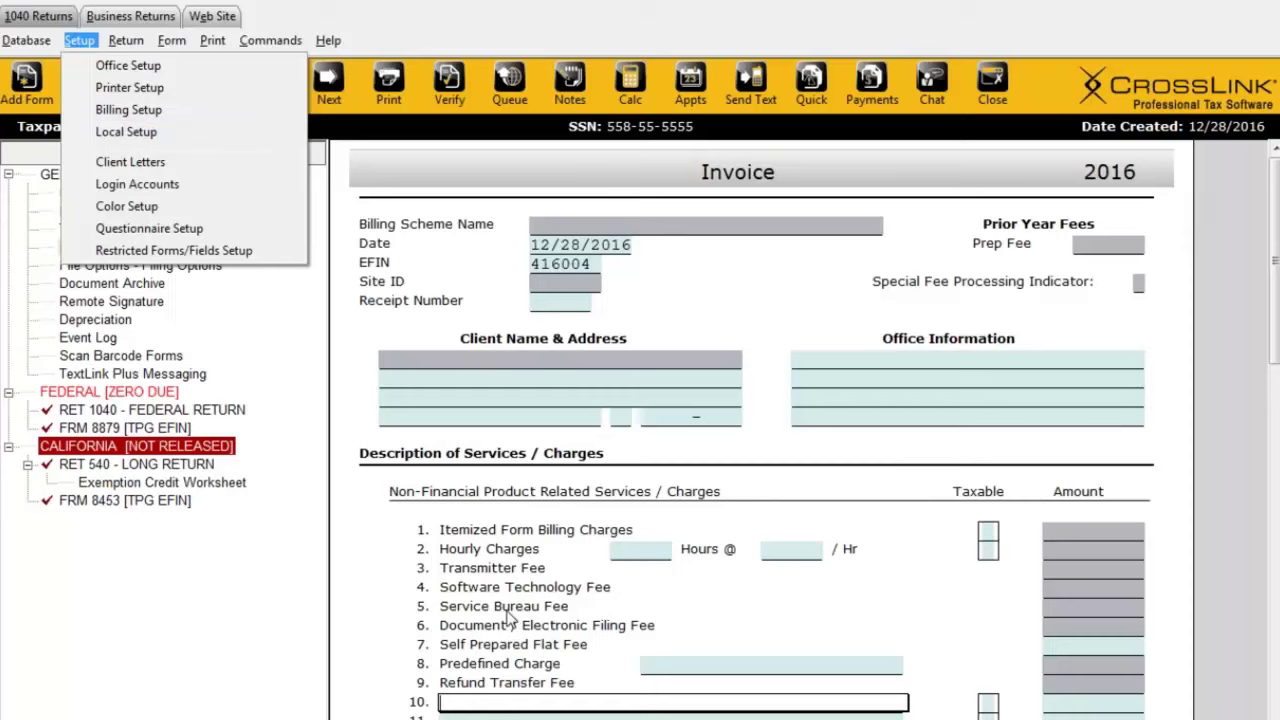
pyautogui.click(760, 549)
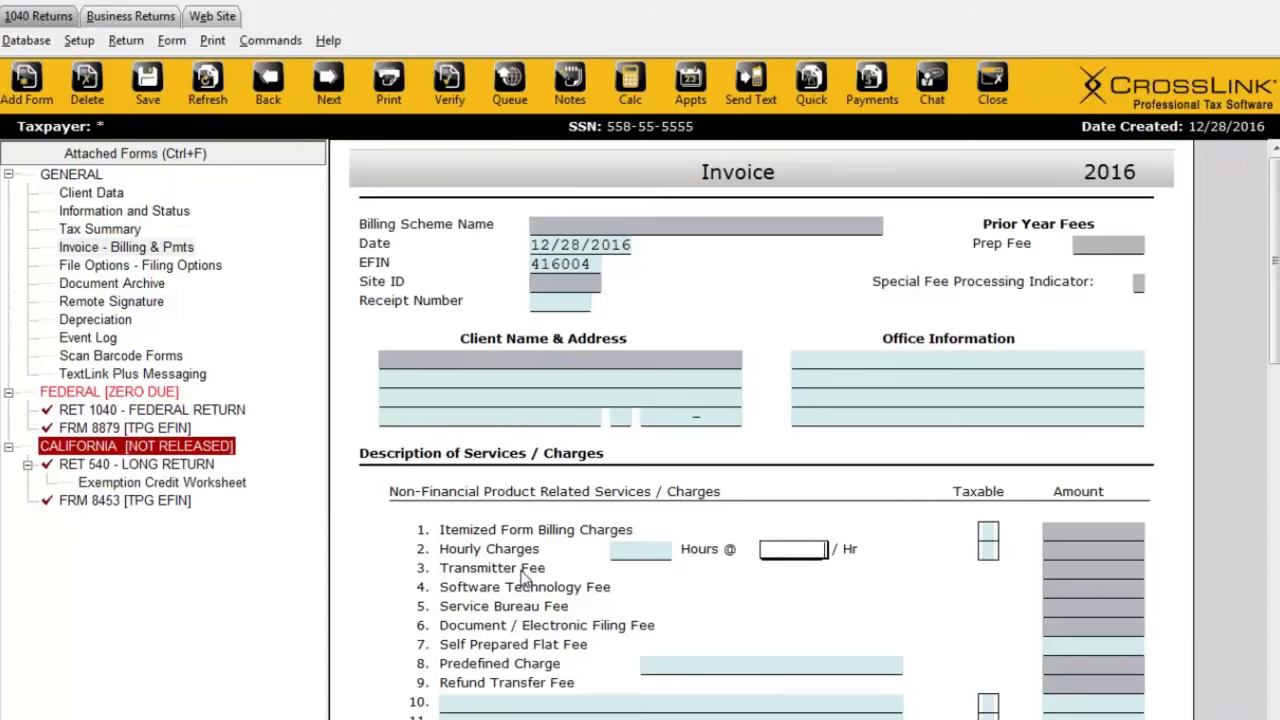
# Open the Tax Estimator worksheet from the Return menu.
pyautogui.click(128, 42)
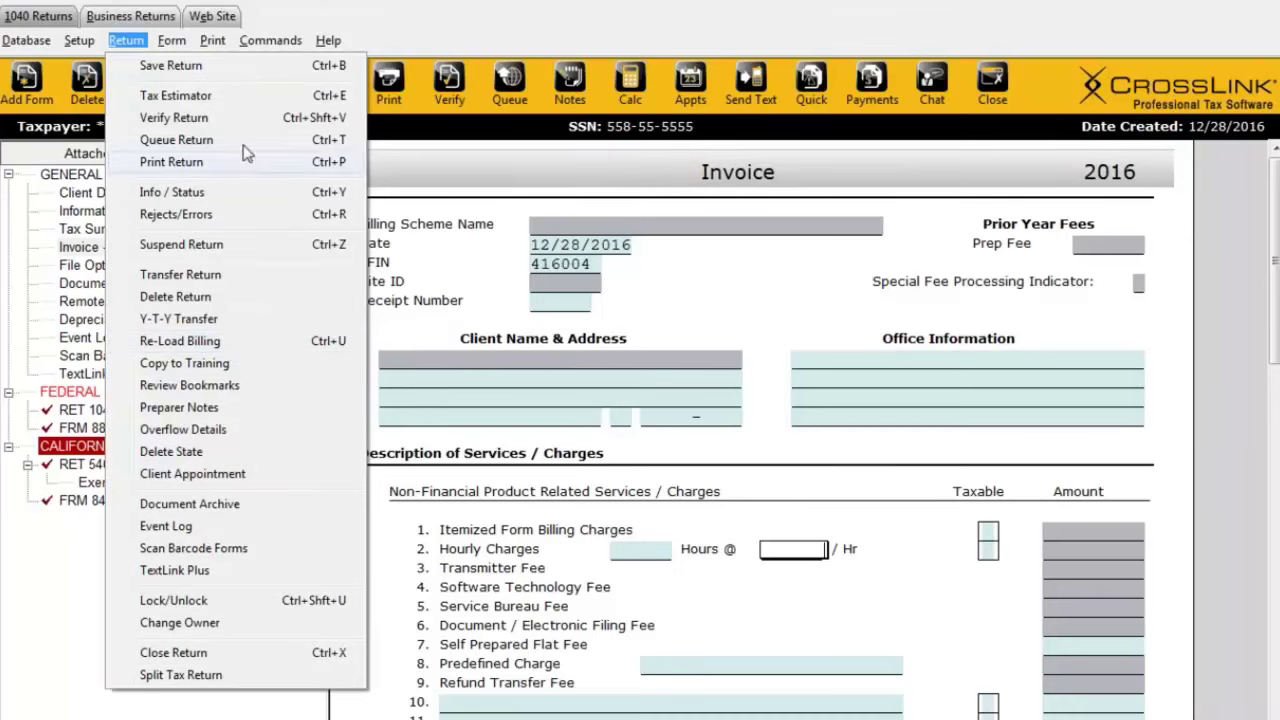
pyautogui.moveTo(88, 42)
pyautogui.click(249, 96)
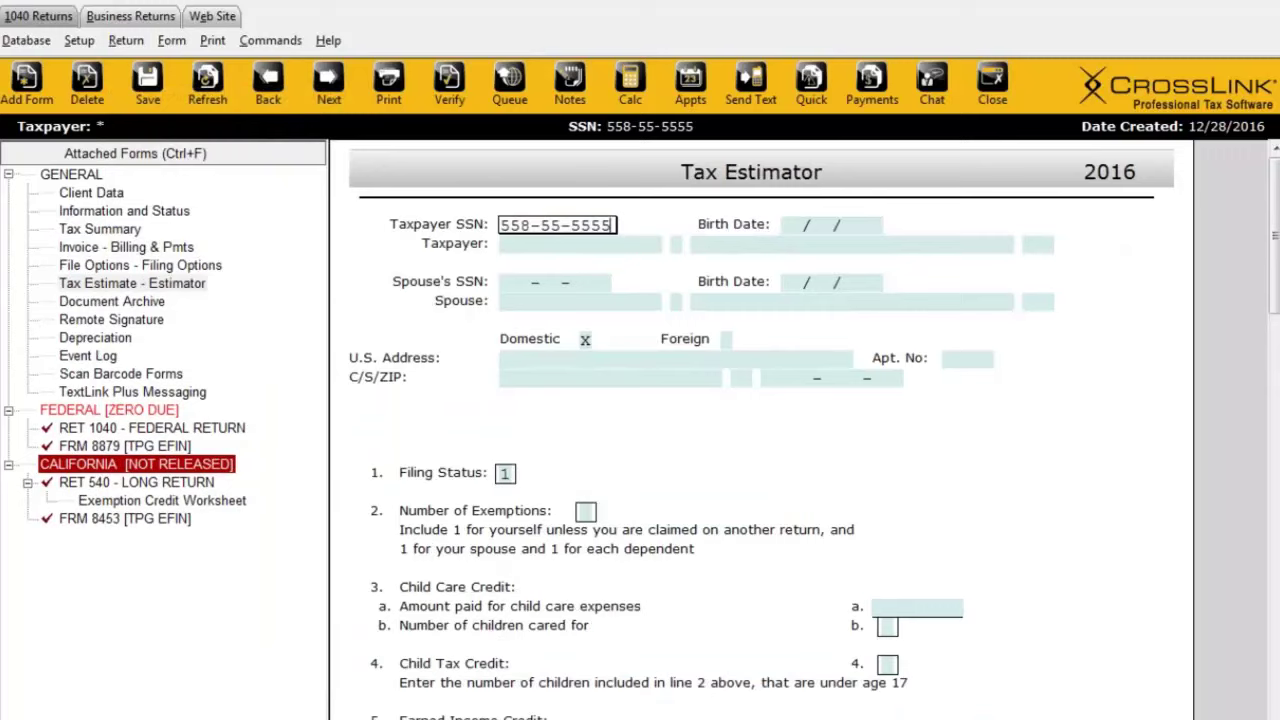
# Scroll the Tax Estimator down to the Income lines, then return to Client Data.
pyautogui.moveTo(1272, 260); pyautogui.dragTo(1272, 435)
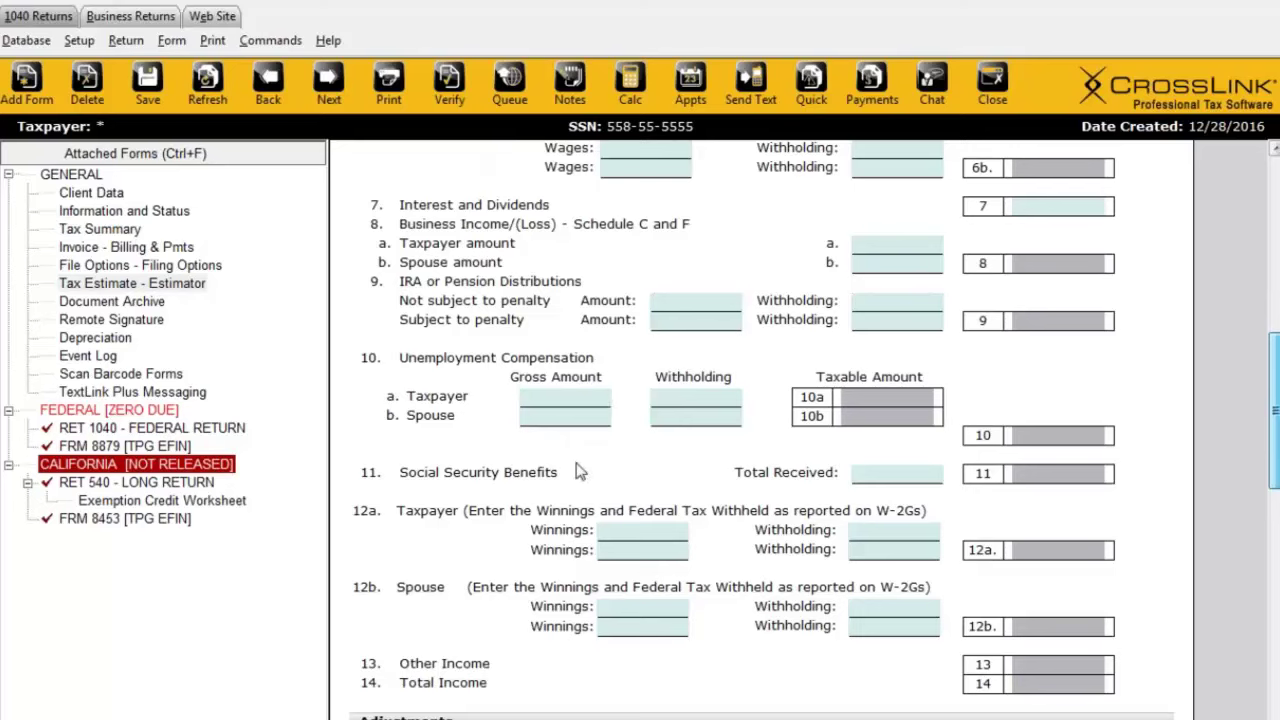
pyautogui.click(105, 195)
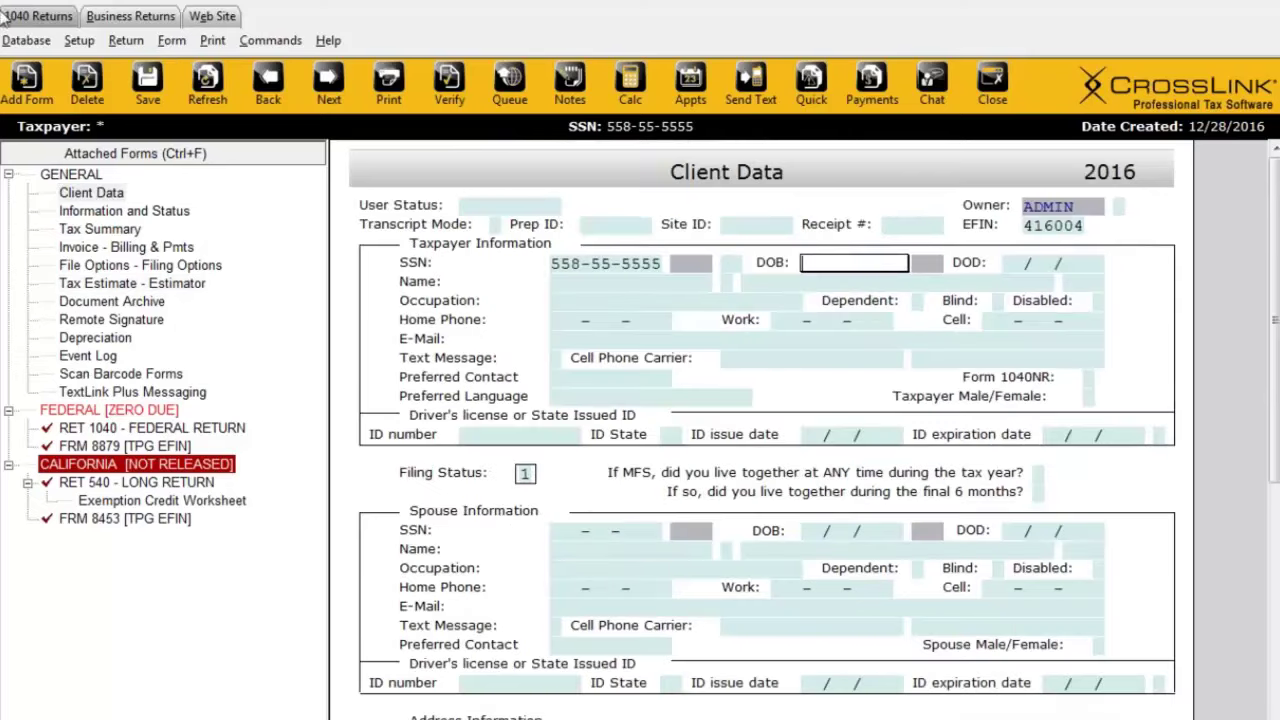
# Dismiss the Return menu and bring up the Tax Return Payment Details dialog.
pyautogui.click(126, 41)
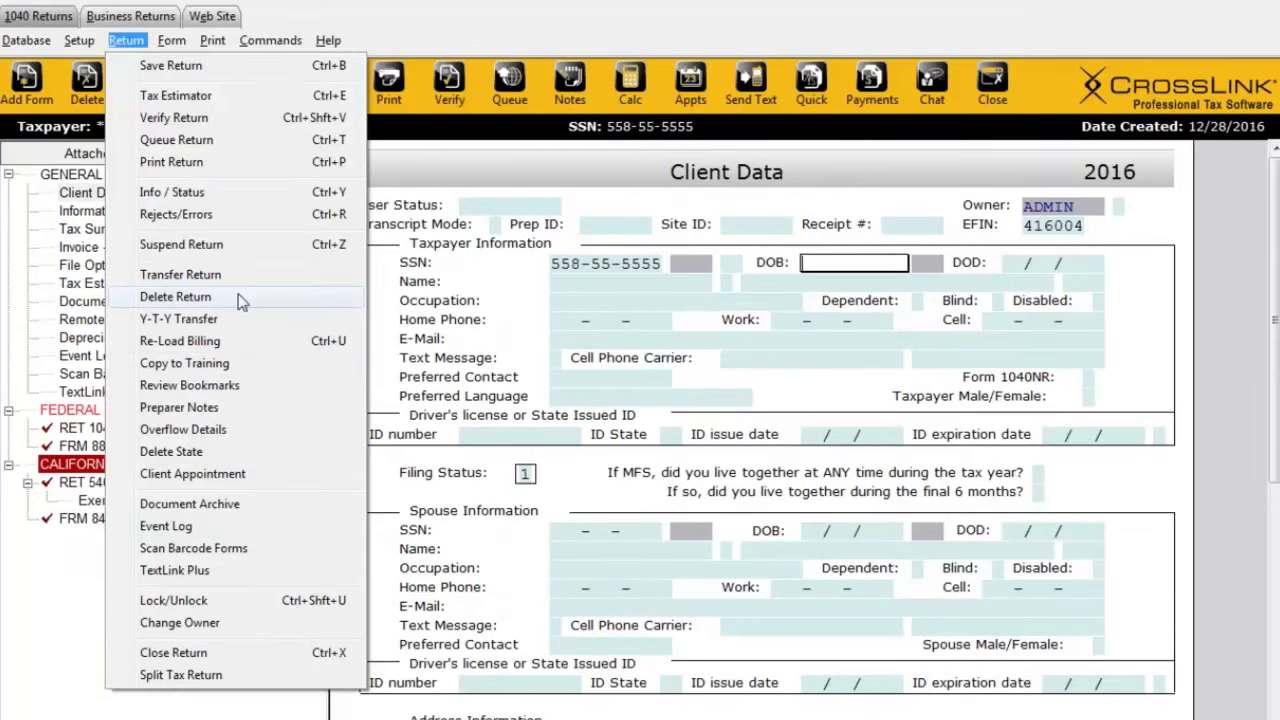
pyautogui.click(504, 266)
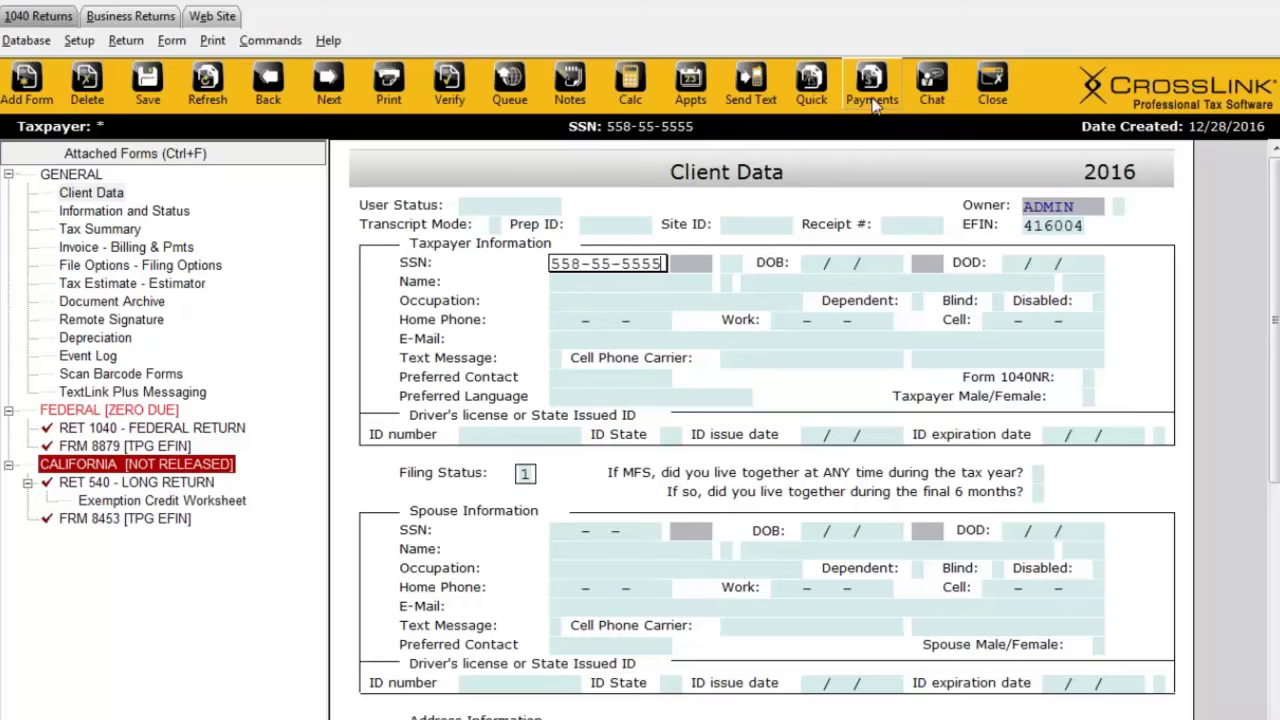
pyautogui.click(874, 100)
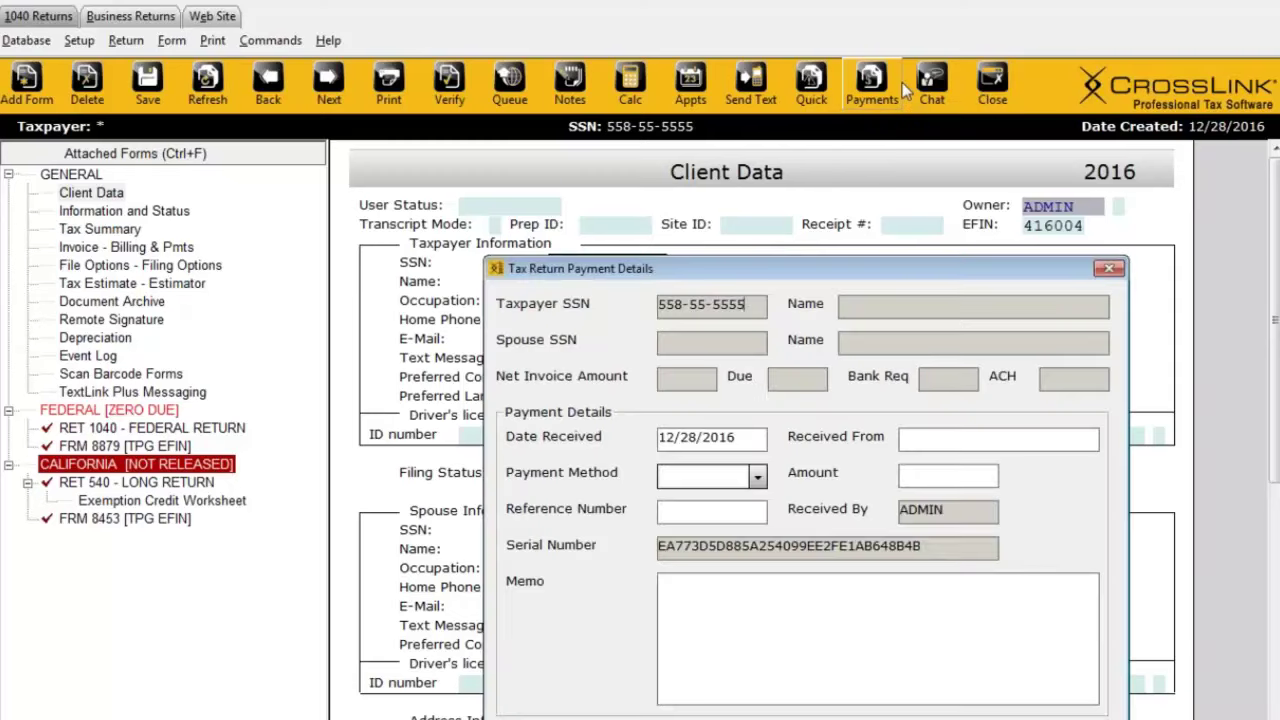
pyautogui.click(1102, 270)
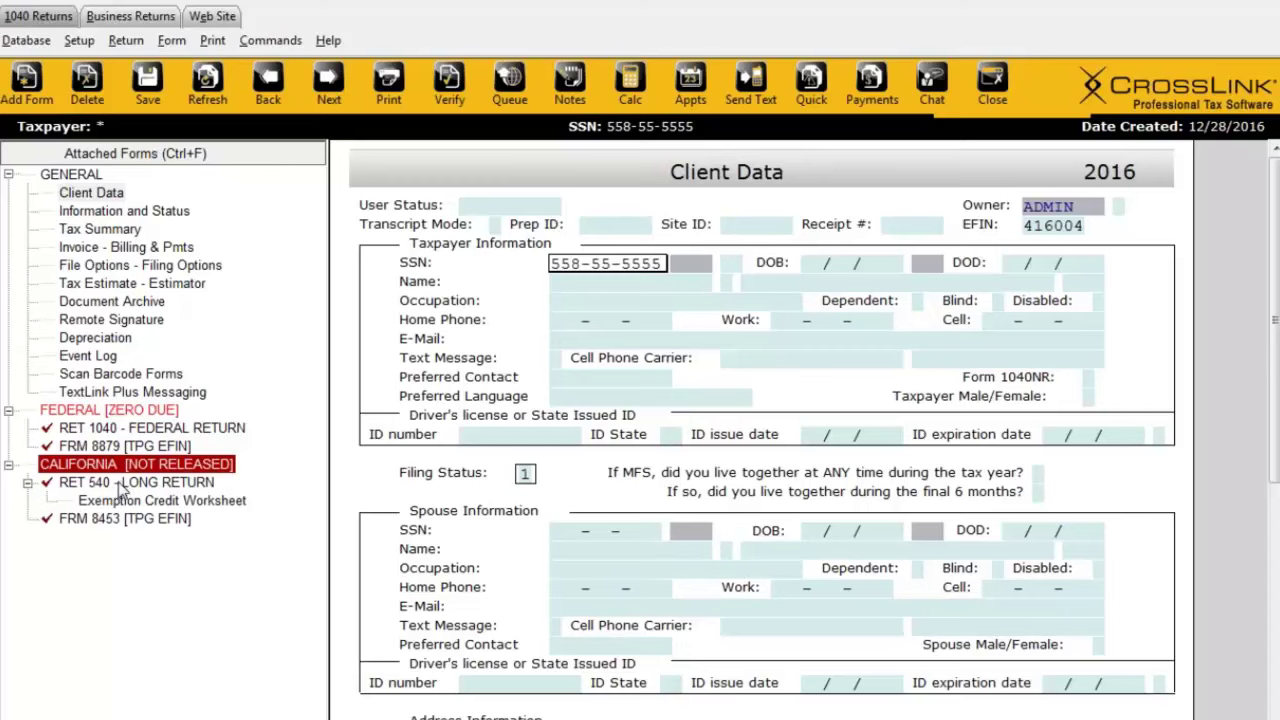
pyautogui.click(98, 358)
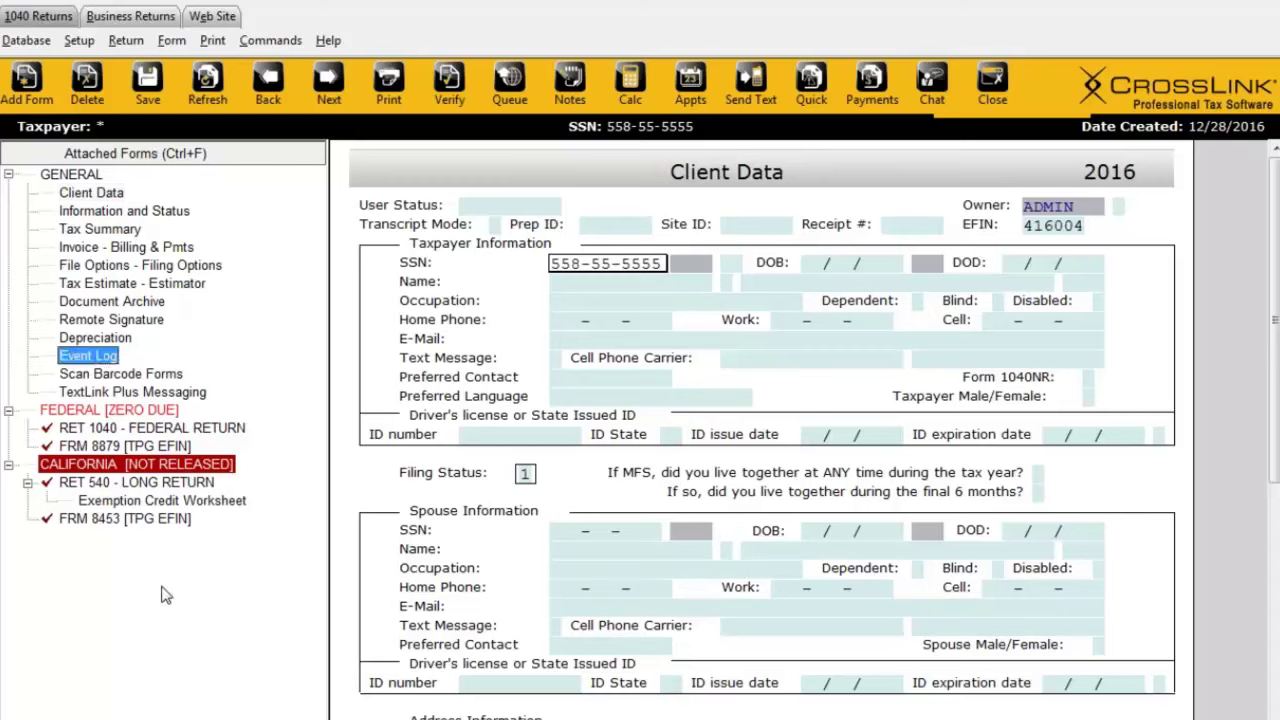
pyautogui.click(112, 430)
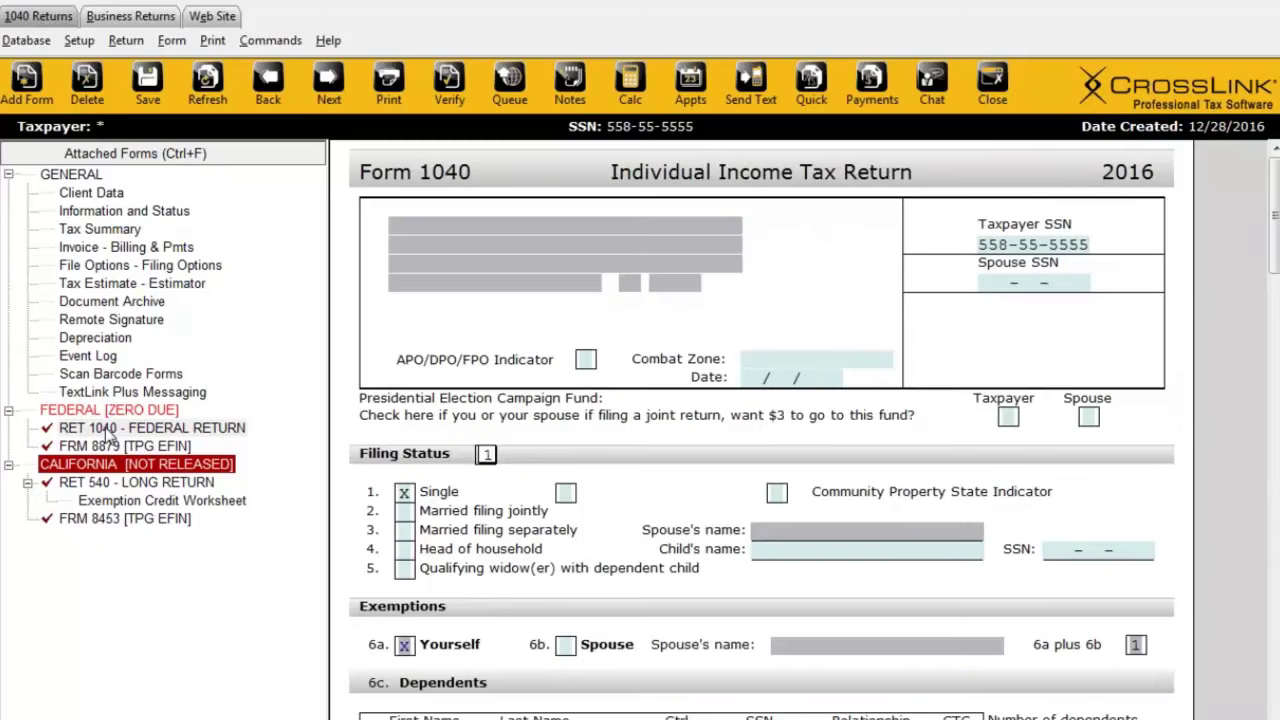
pyautogui.click(80, 466)
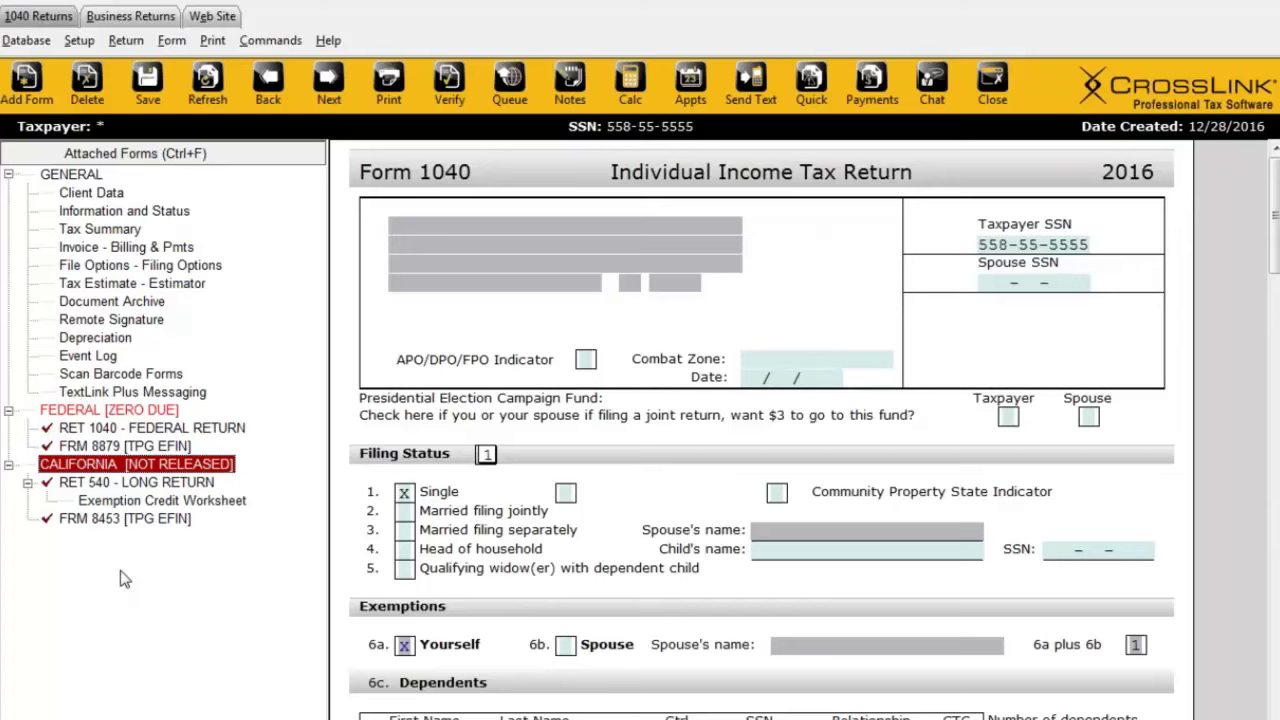
pyautogui.click(110, 484)
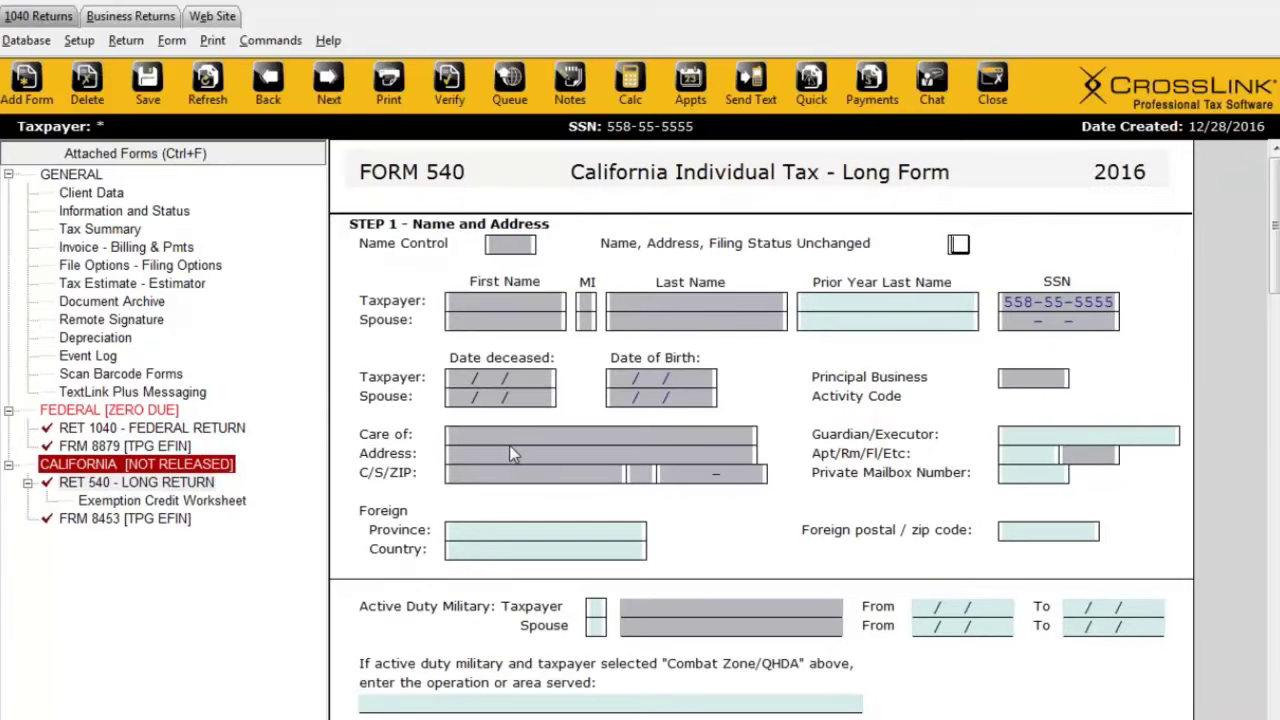
pyautogui.click(104, 247)
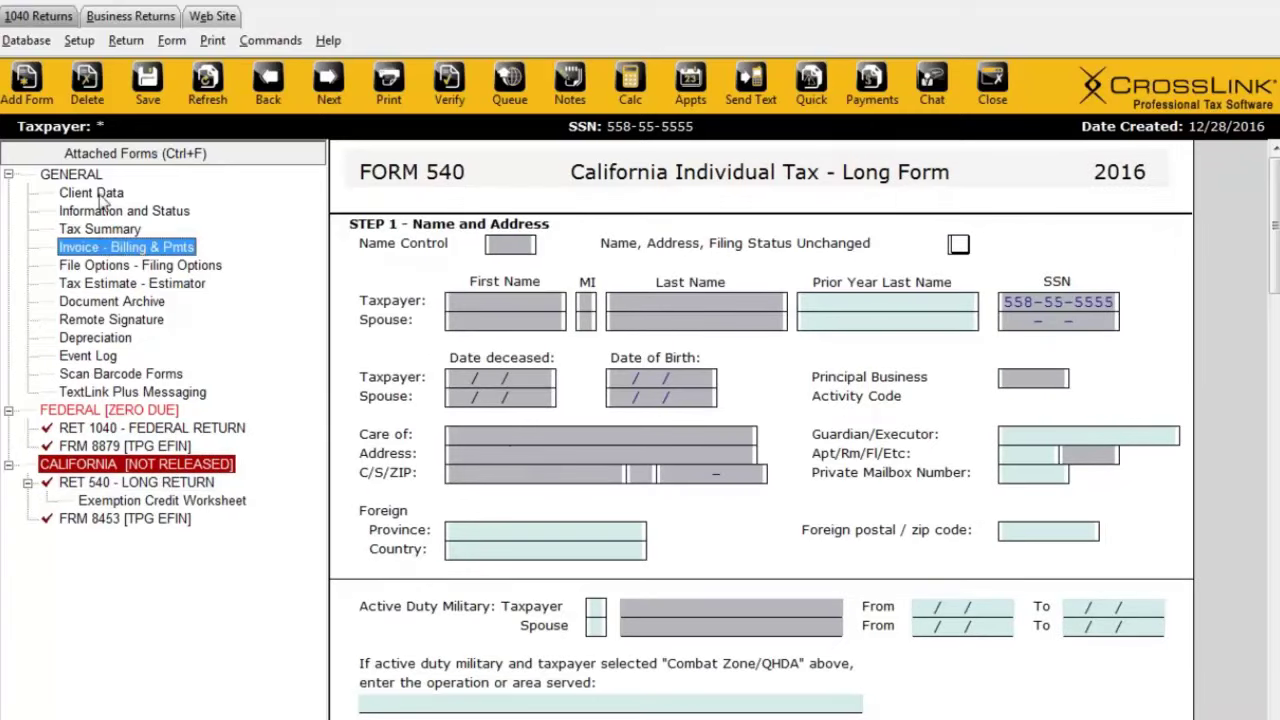
pyautogui.click(97, 394)
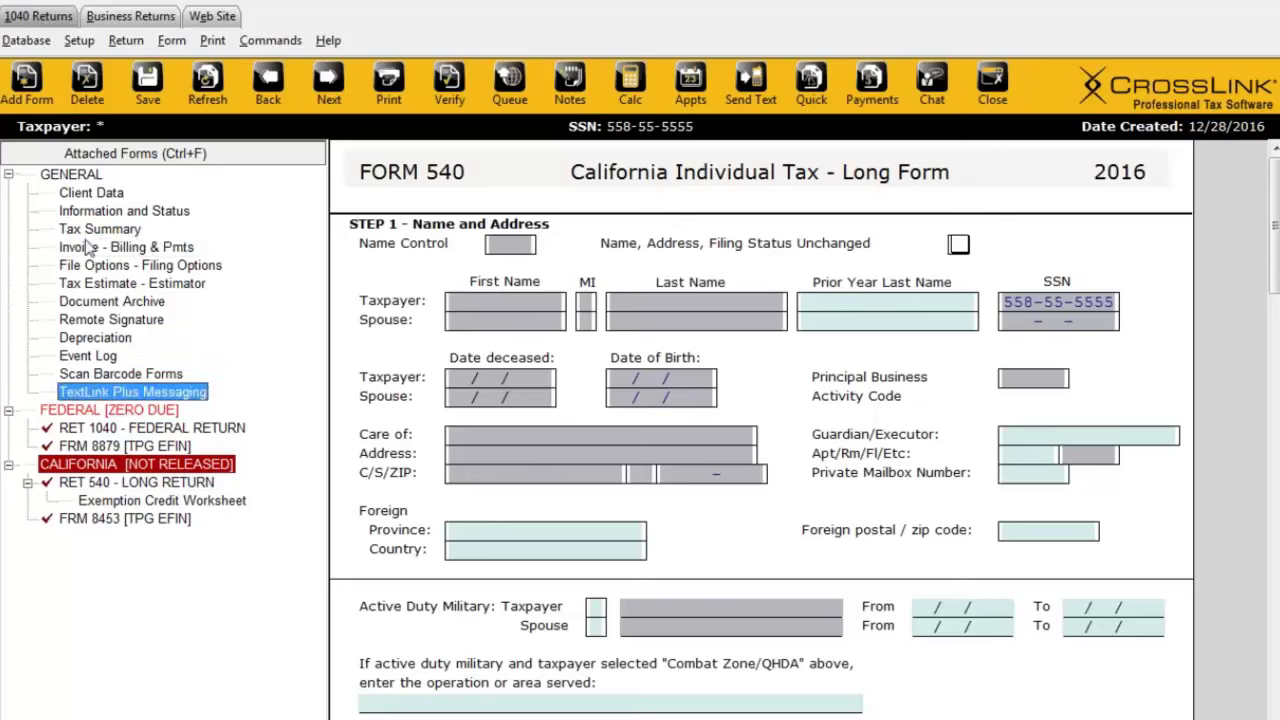
pyautogui.click(90, 195)
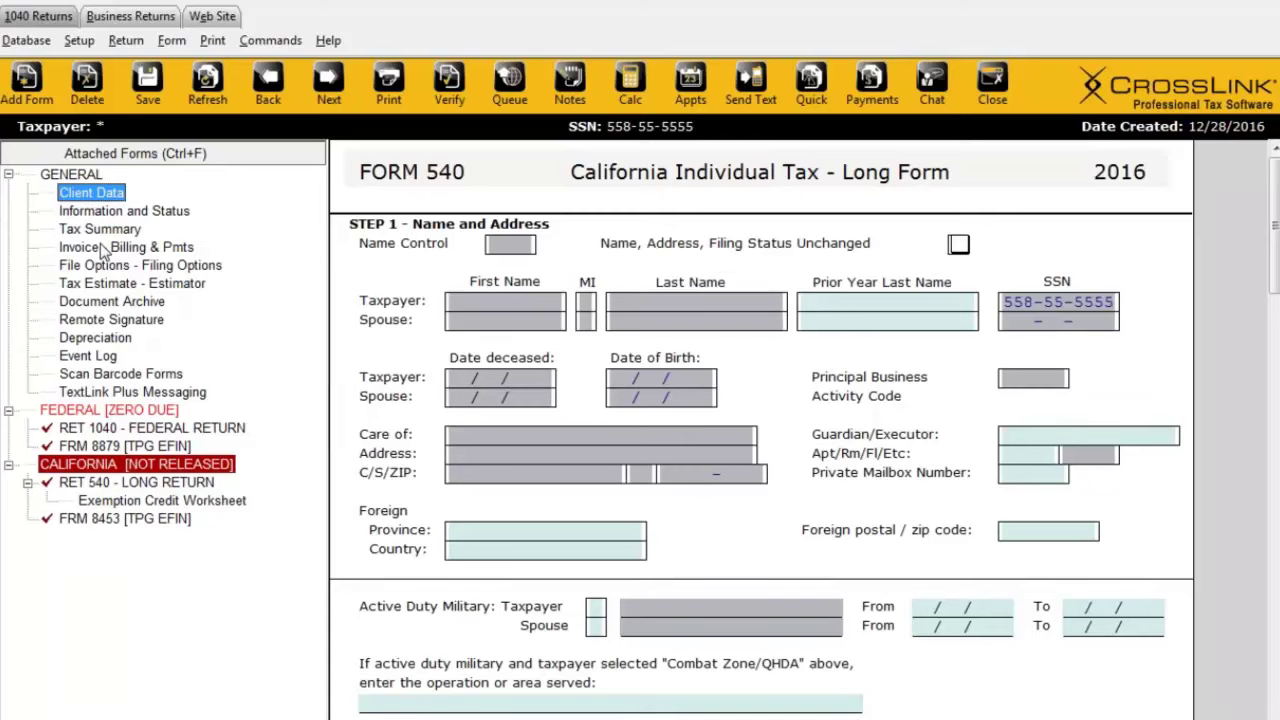
pyautogui.click(105, 285)
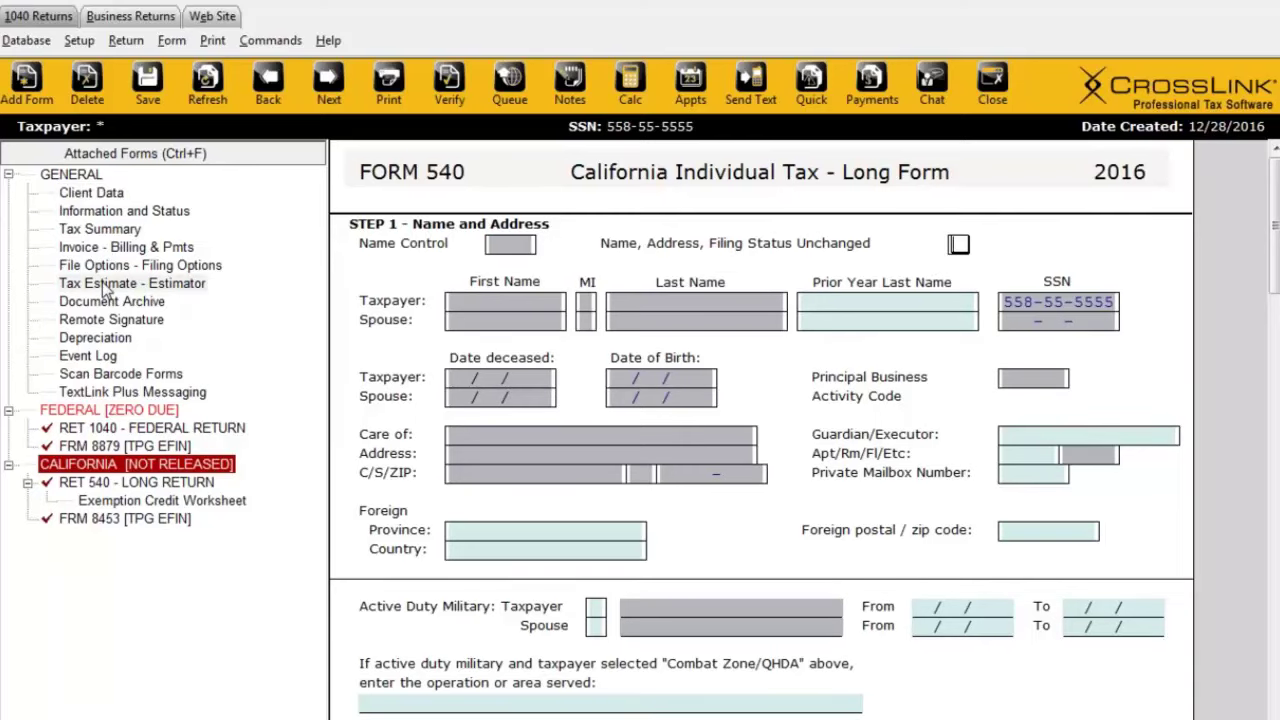
pyautogui.click(93, 342)
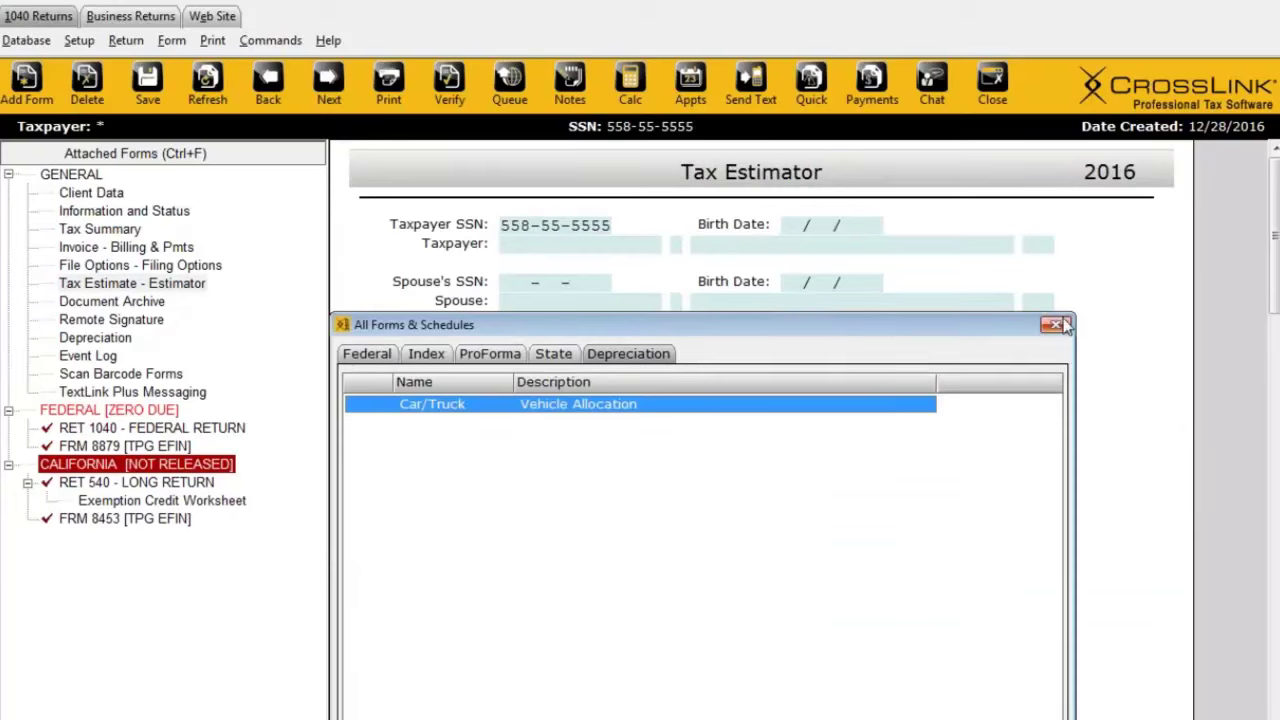
pyautogui.click(1058, 325)
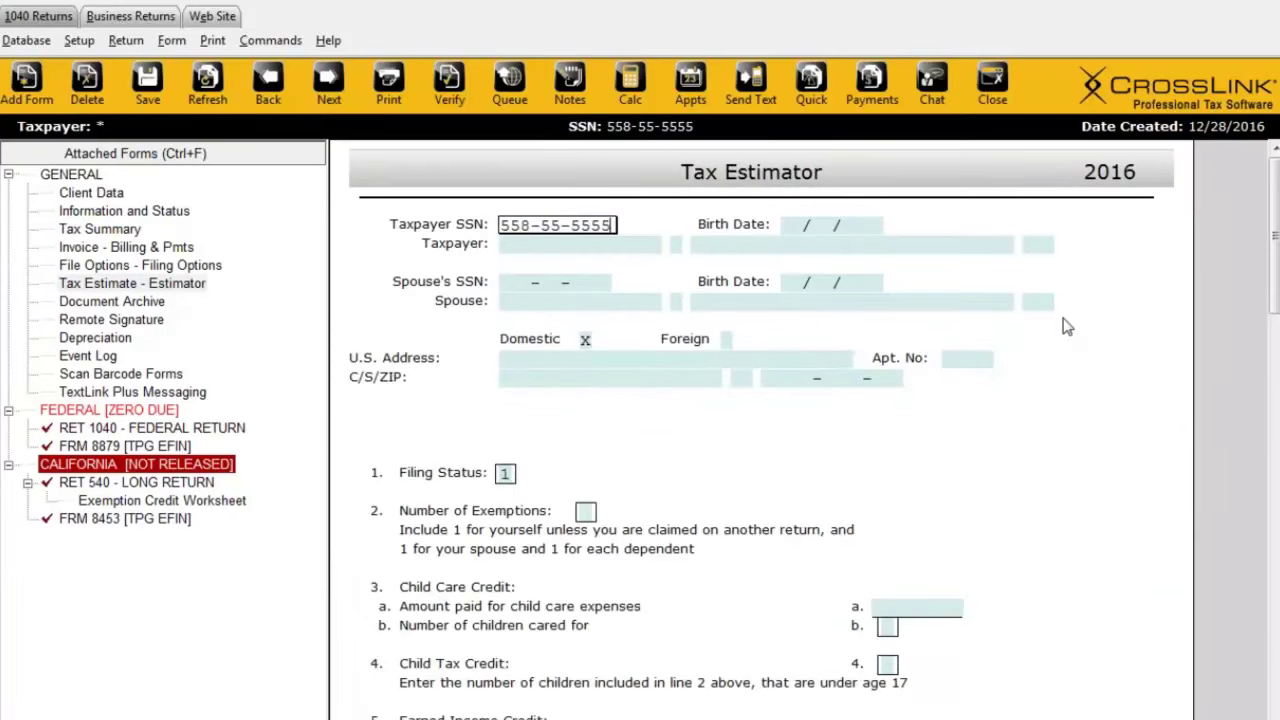
pyautogui.click(76, 194)
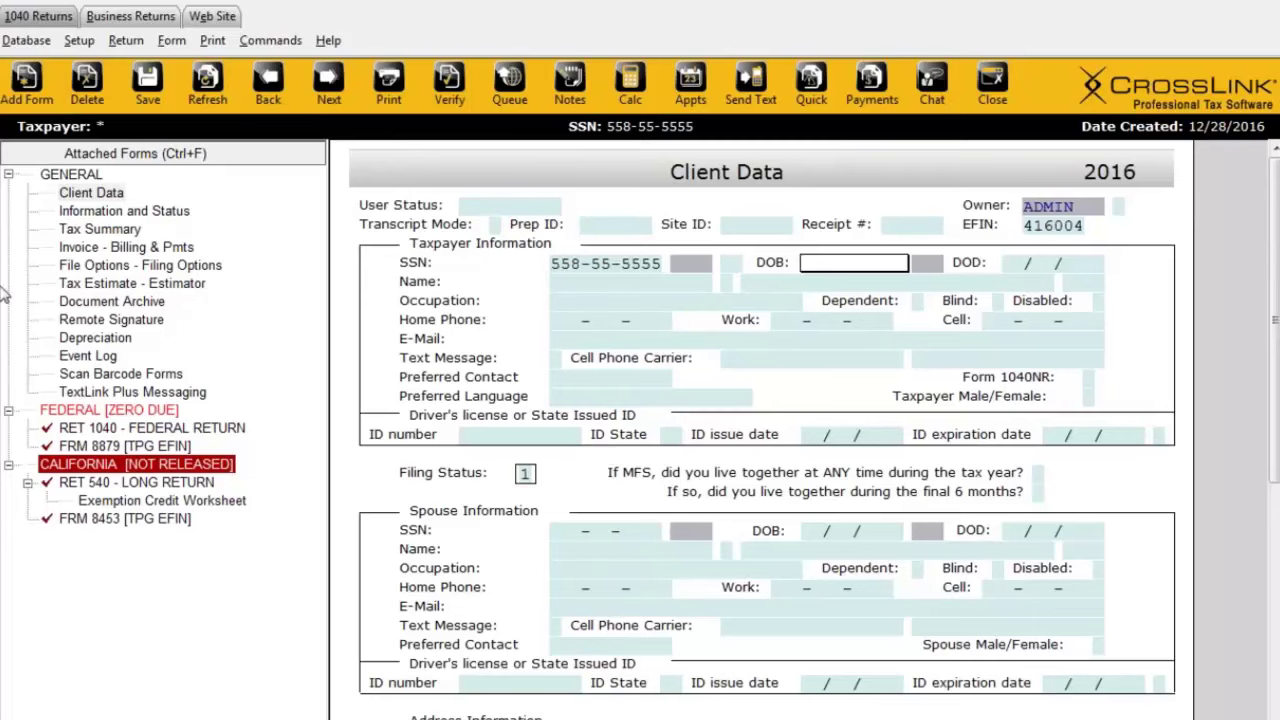
pyautogui.click(104, 432)
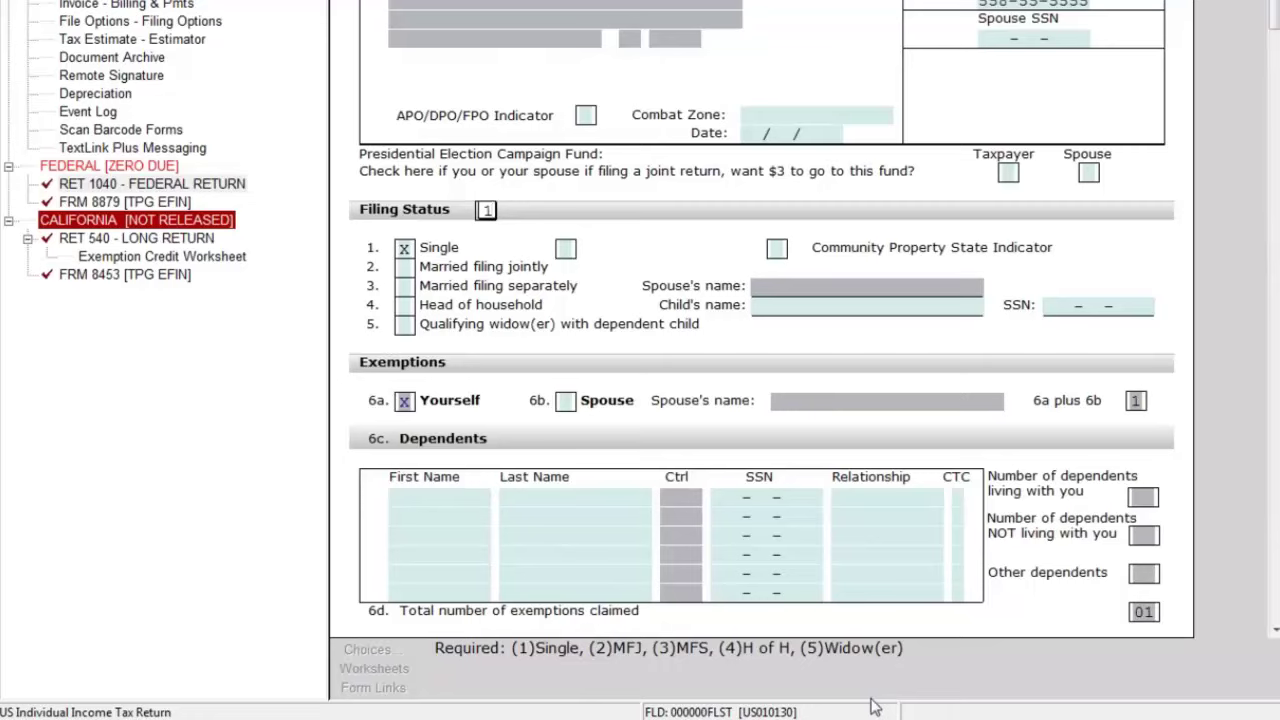
pyautogui.press('F9')
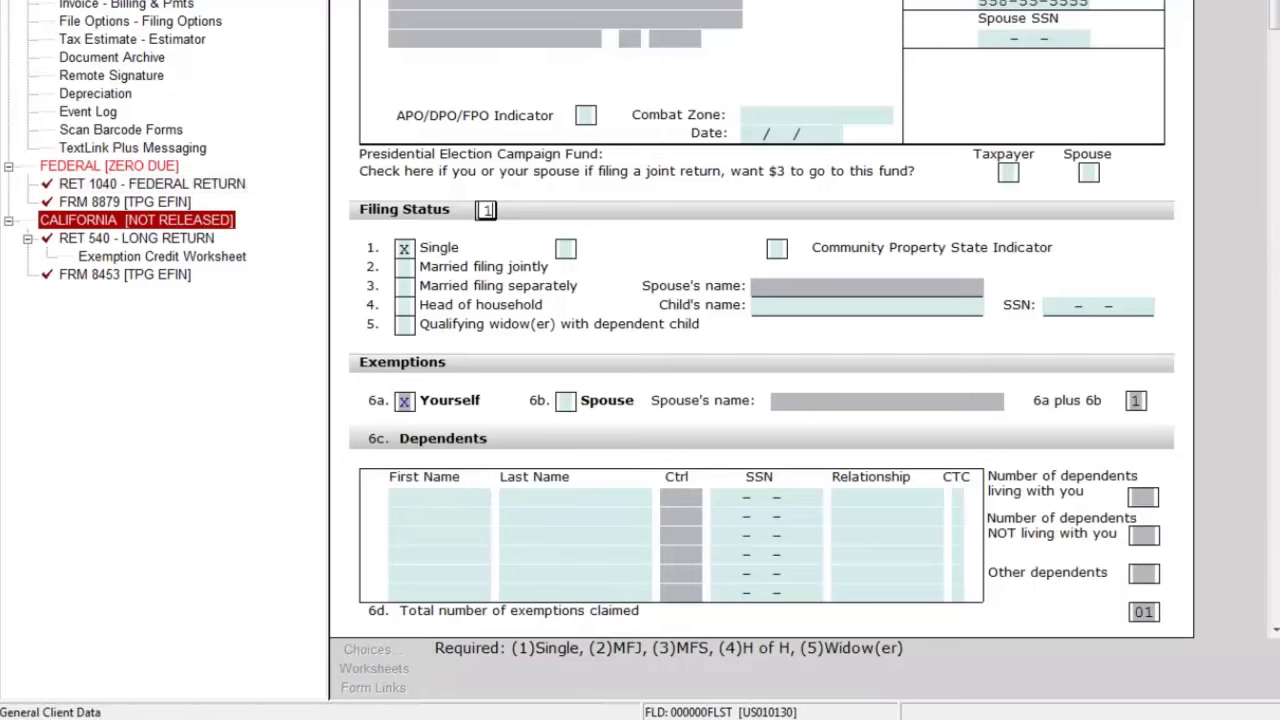
pyautogui.click(618, 38)
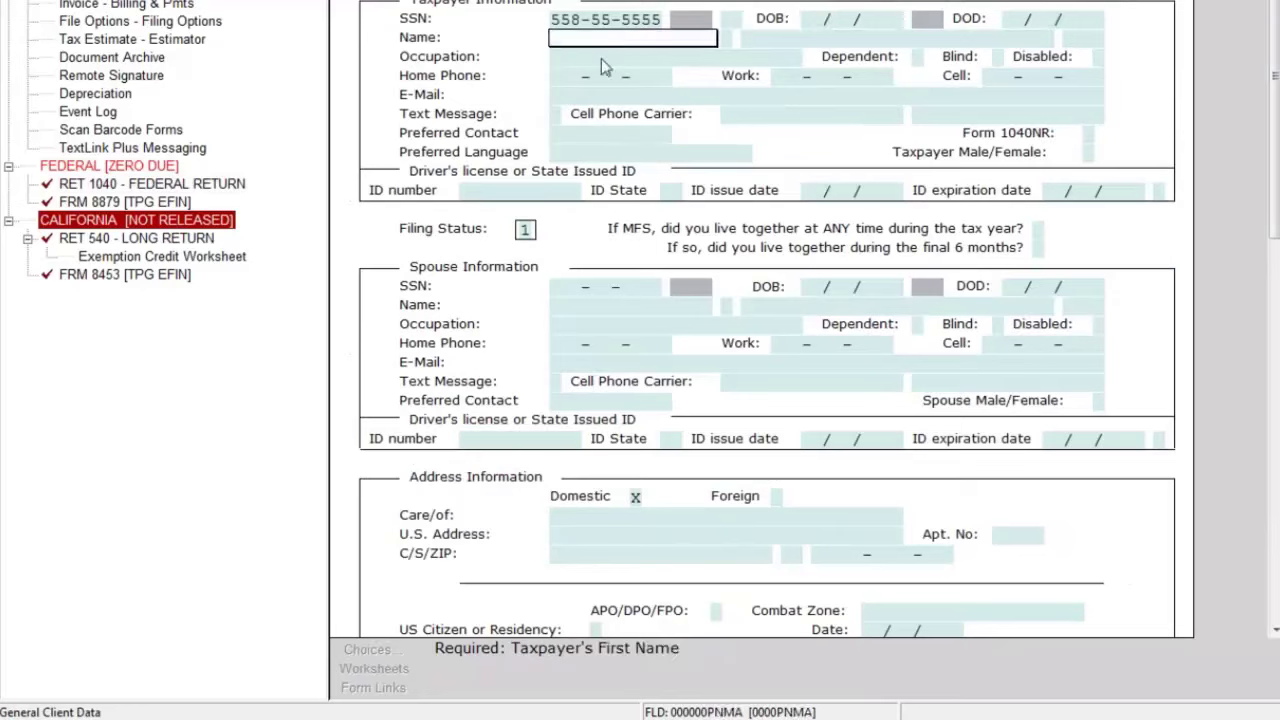
pyautogui.click(601, 59)
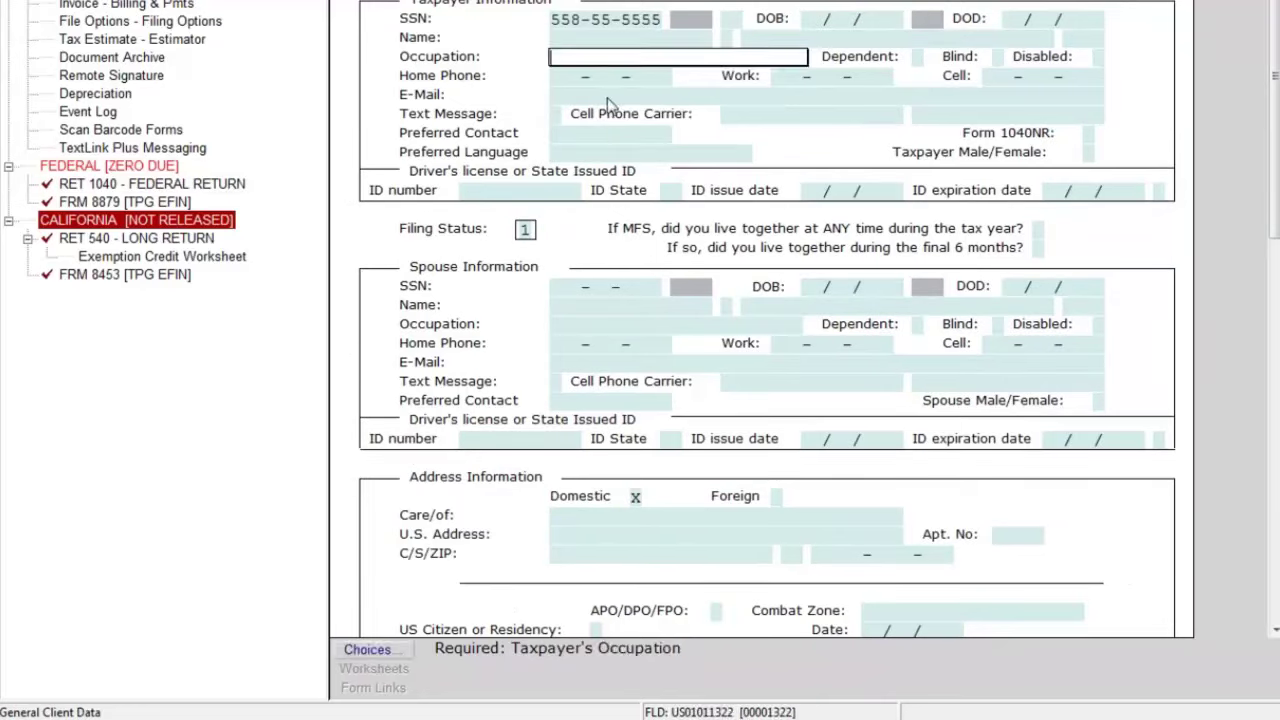
pyautogui.click(607, 99)
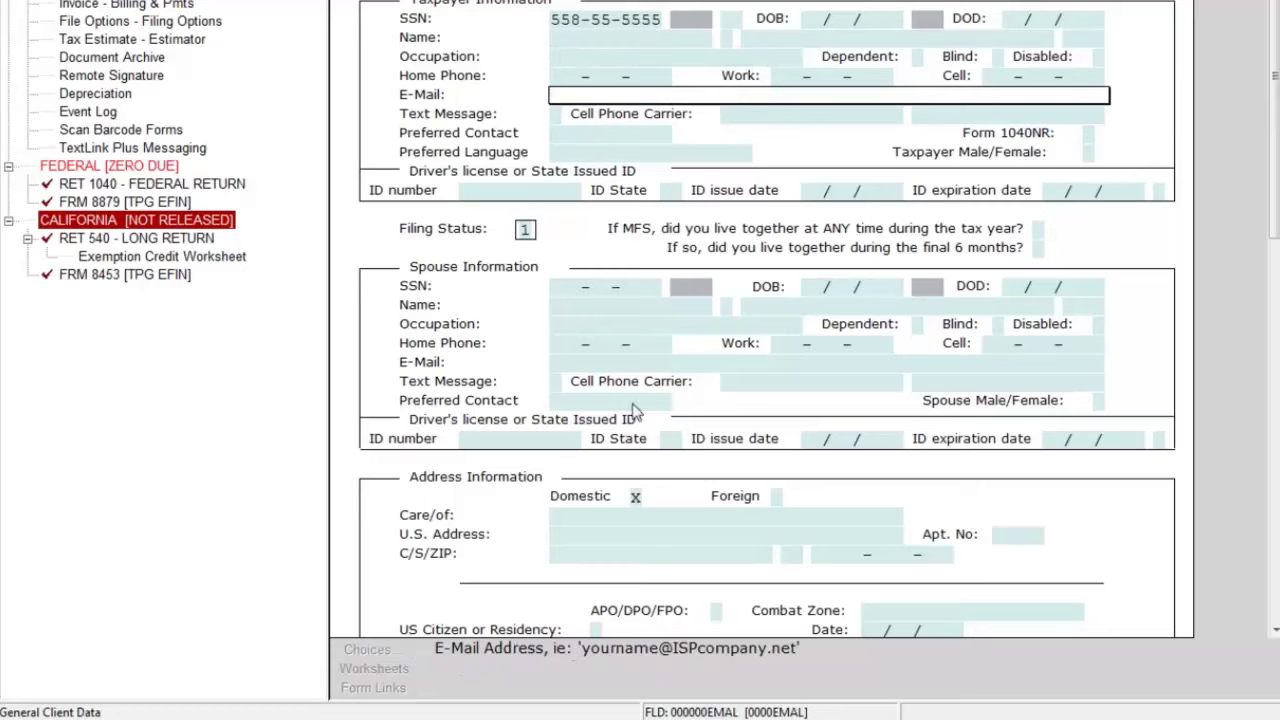
pyautogui.click(597, 307)
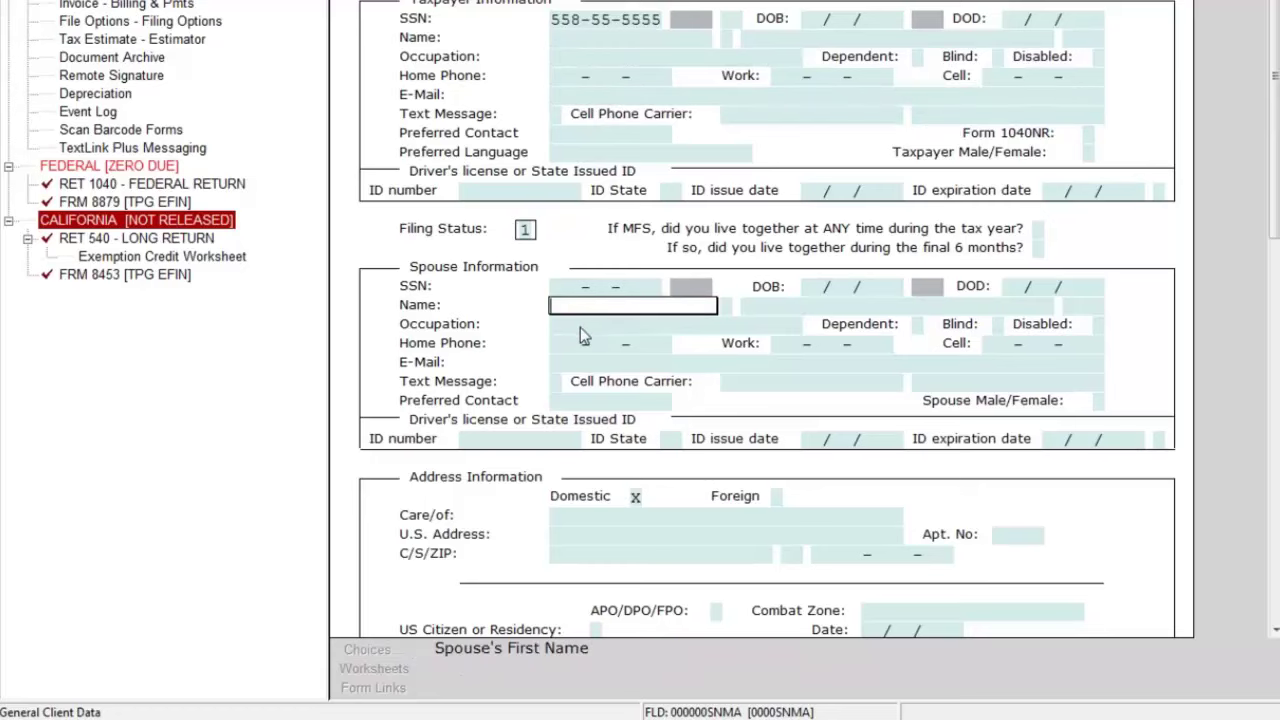
pyautogui.click(580, 327)
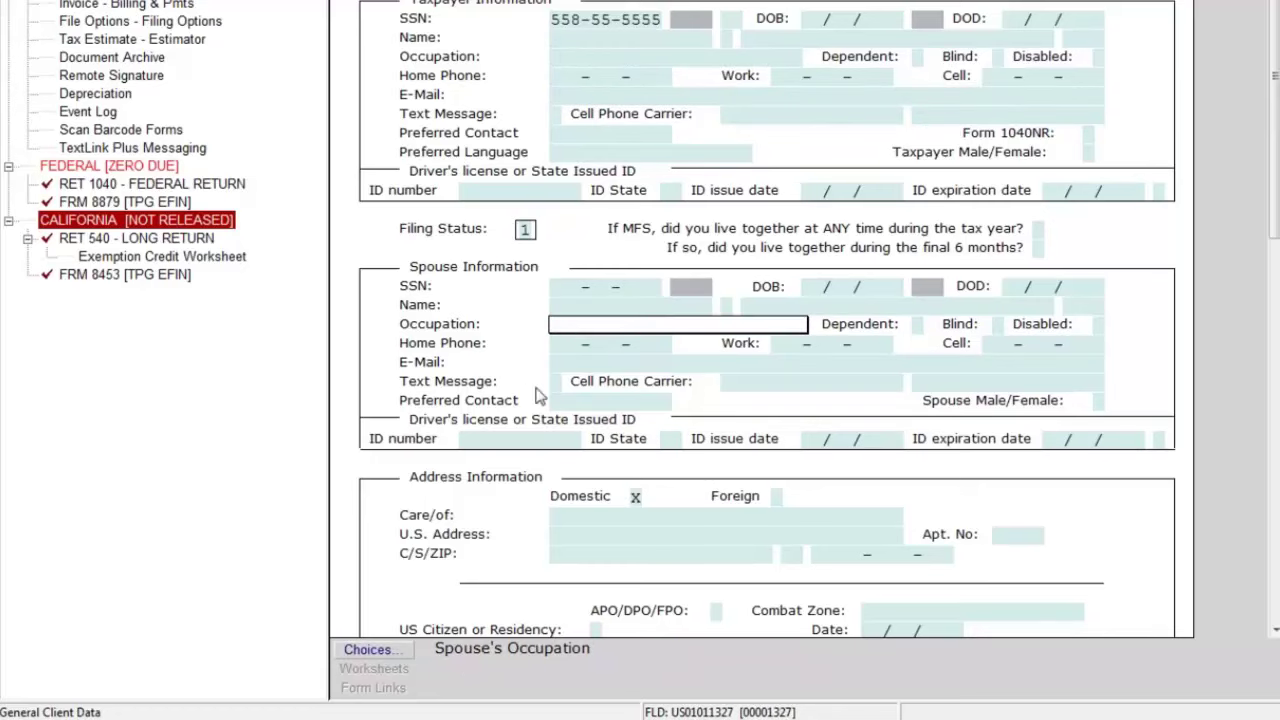
pyautogui.scroll(-2, 555, 430)
pyautogui.click(578, 459)
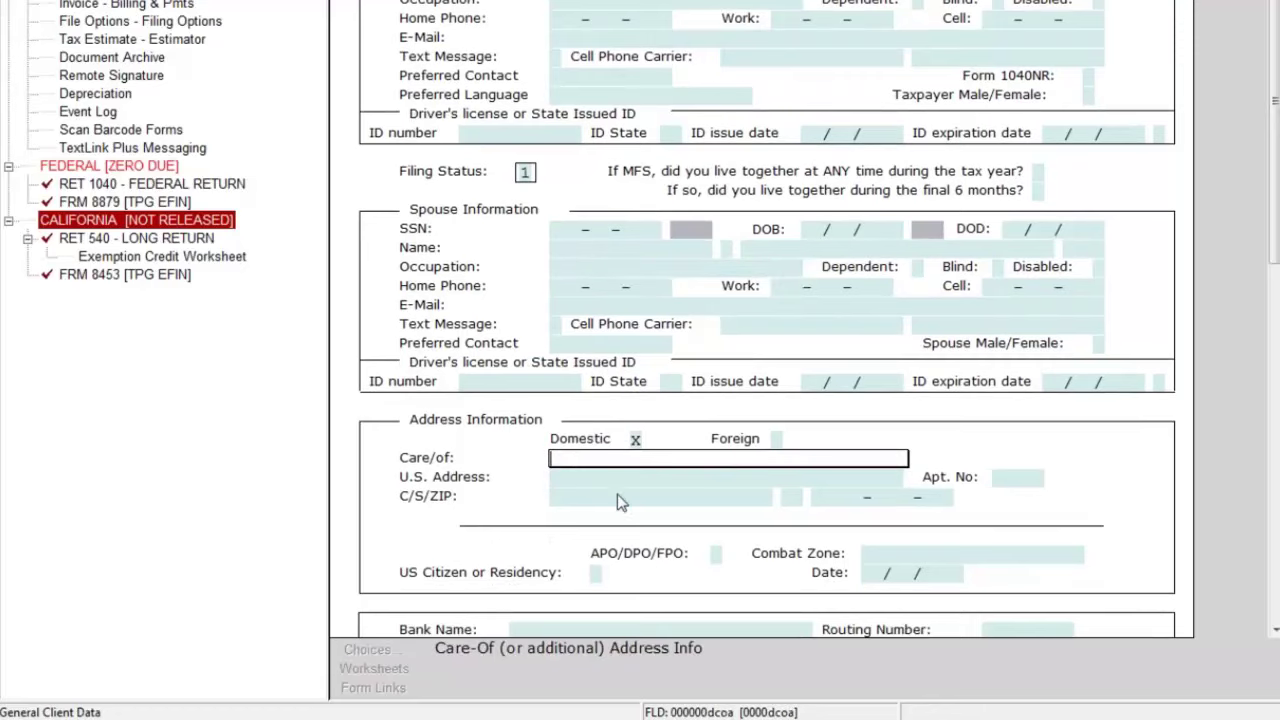
pyautogui.scroll(-3, 562, 556)
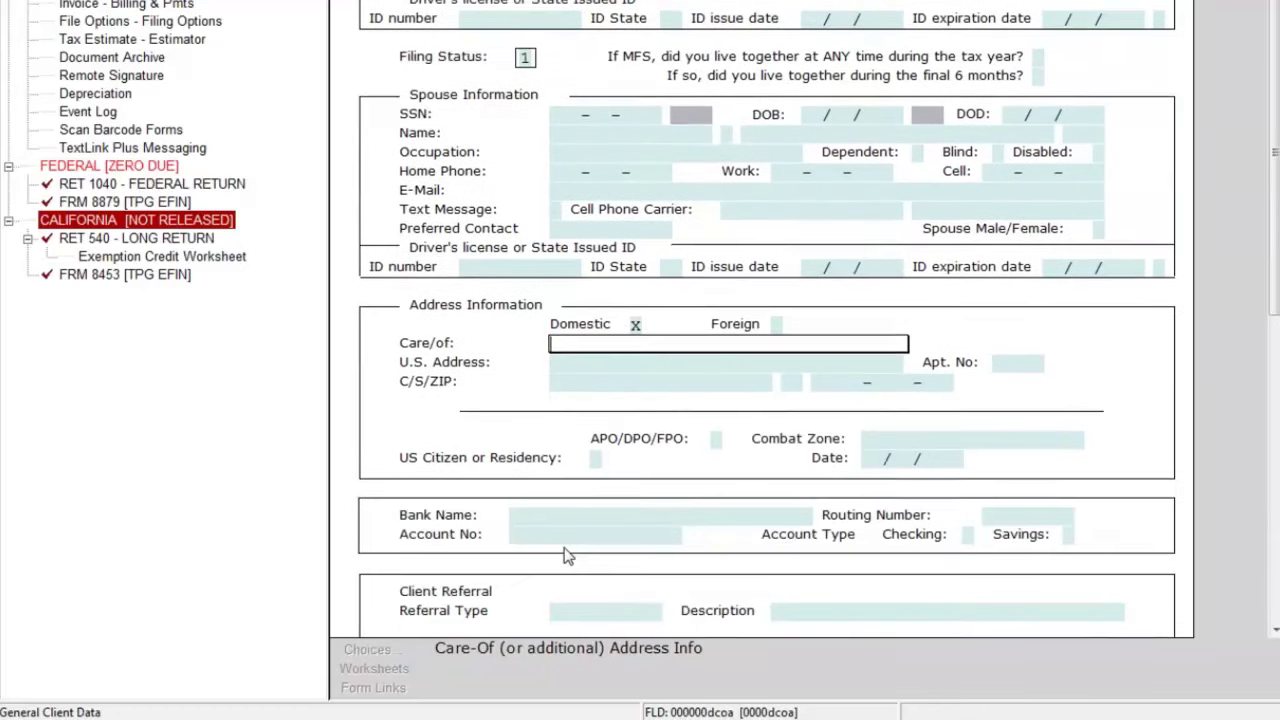
pyautogui.click(557, 459)
pyautogui.click(548, 478)
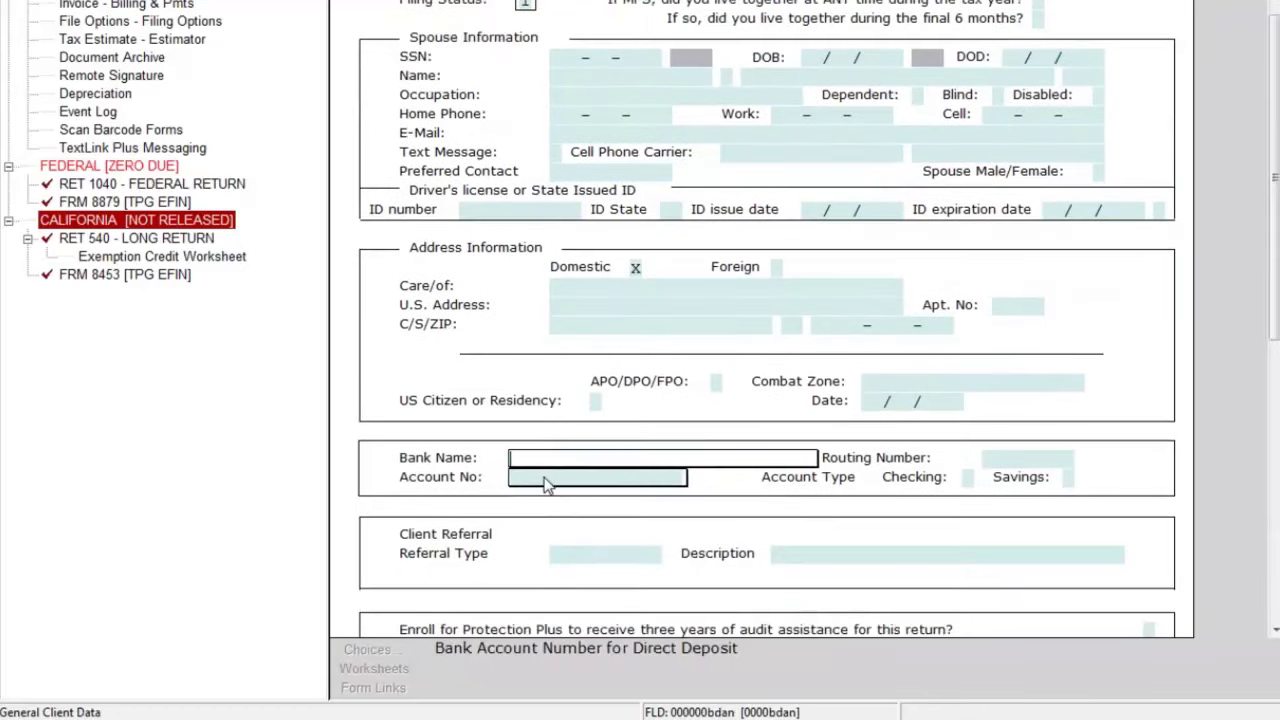
pyautogui.scroll(-2, 790, 640)
pyautogui.scroll(-2, 790, 635)
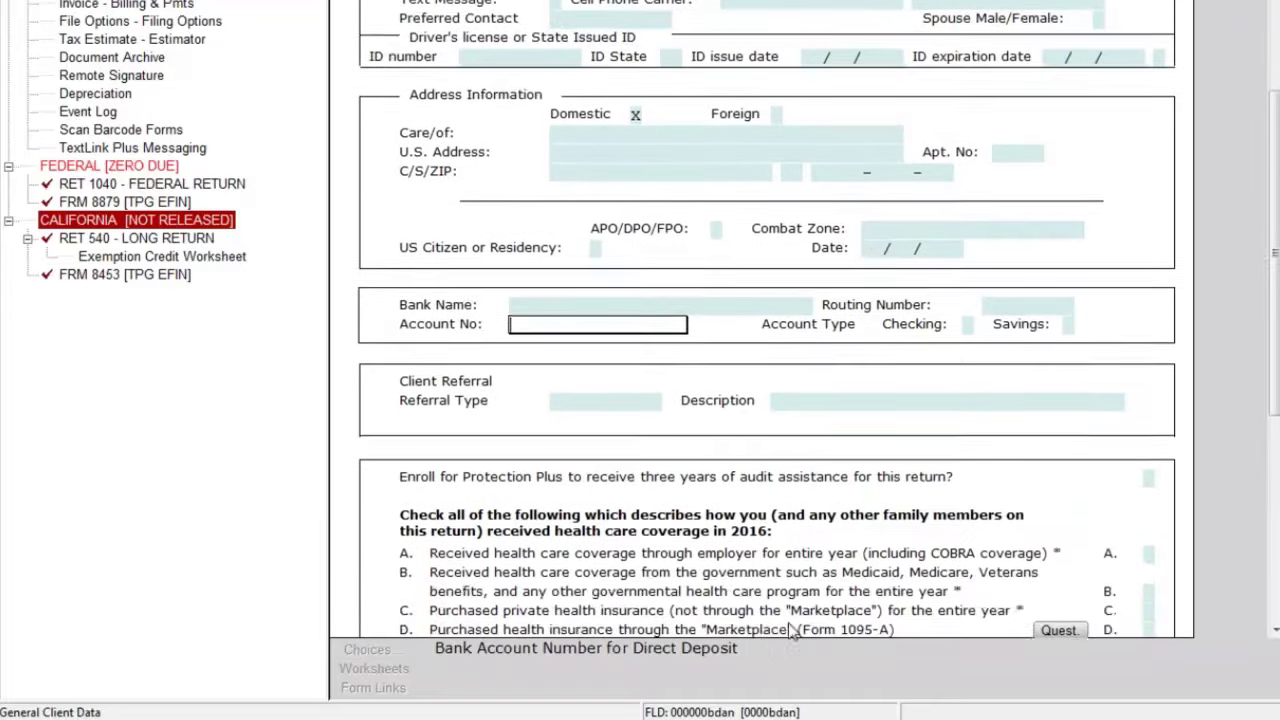
pyautogui.hotkey('shift', 'Tab')
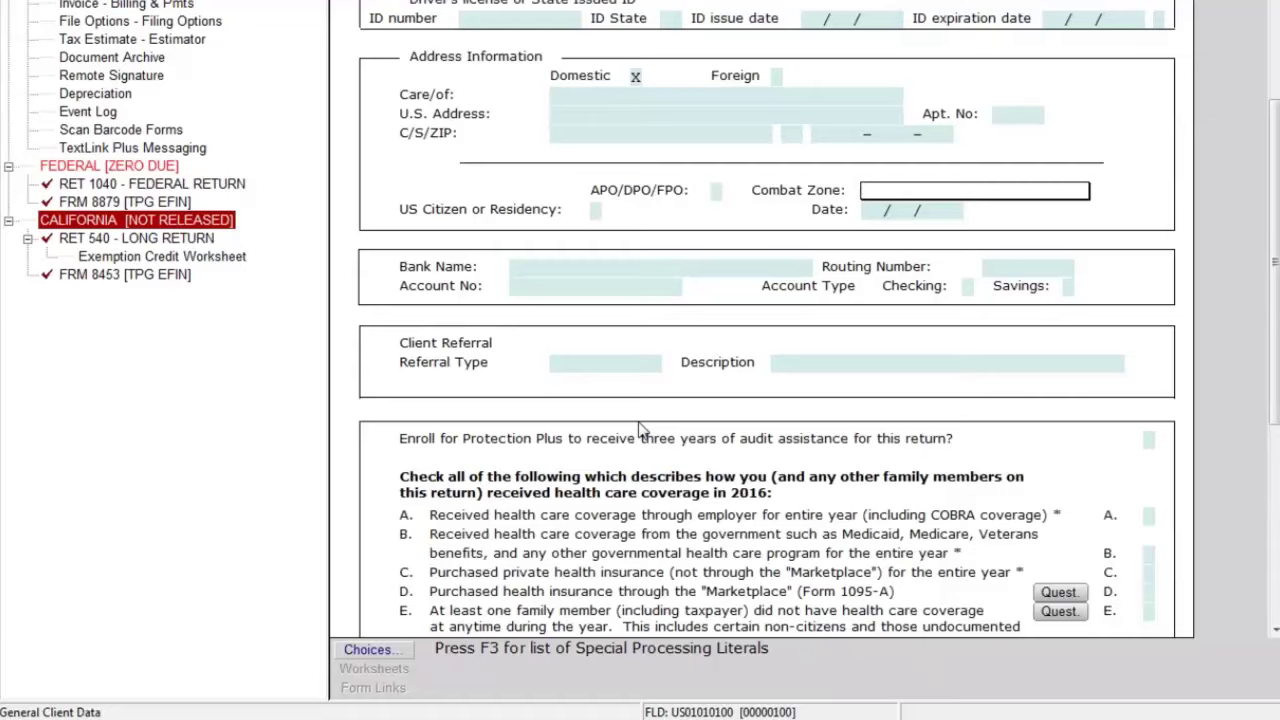
pyautogui.scroll(8, 640, 428)
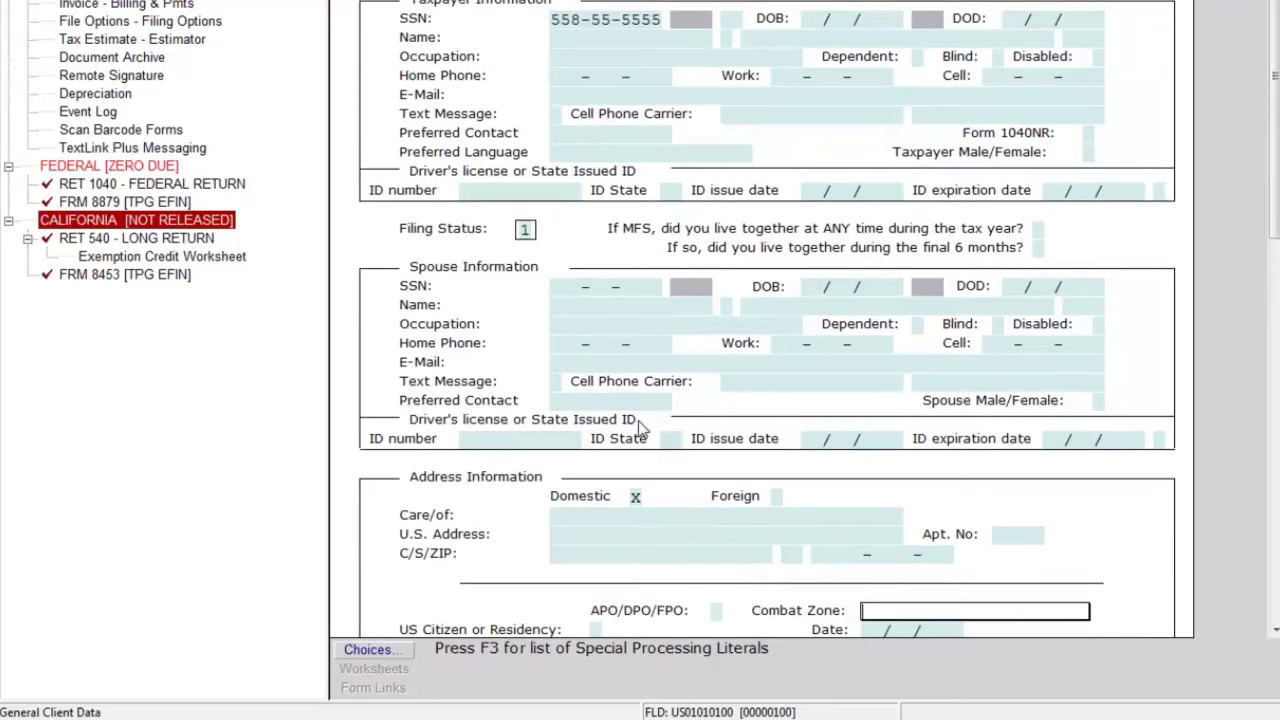
pyautogui.click(582, 44)
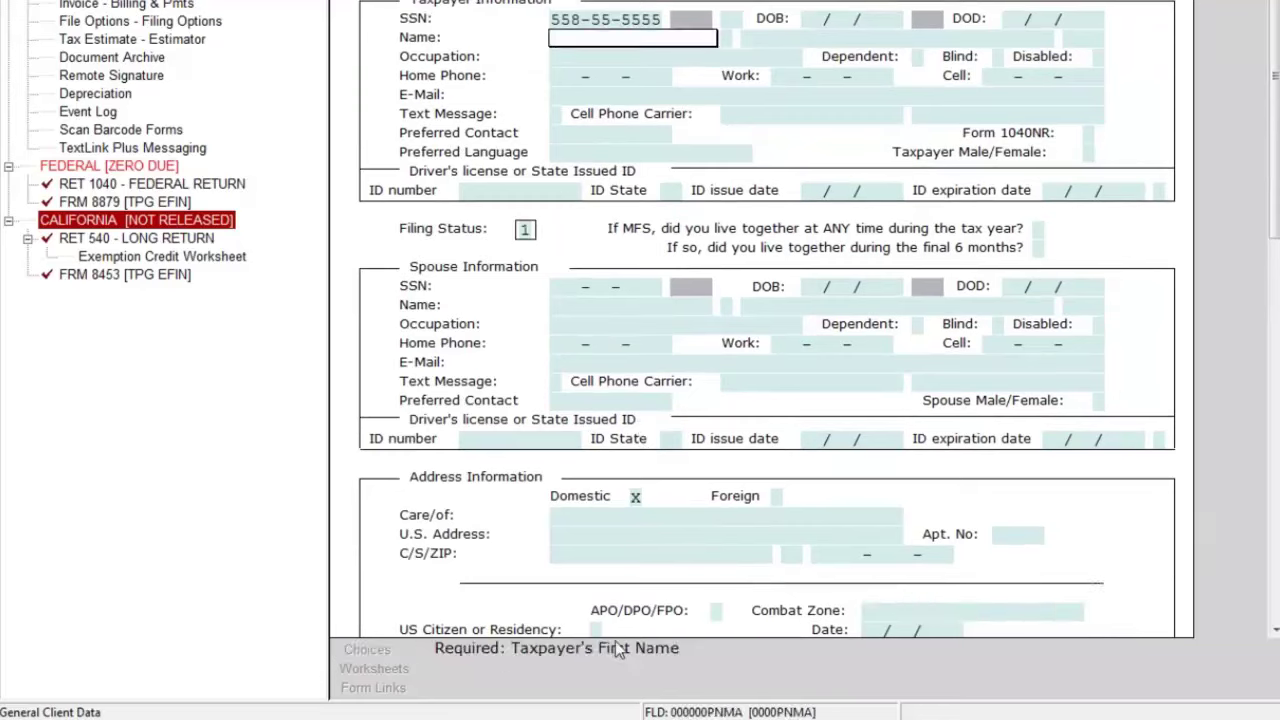
pyautogui.click(782, 40)
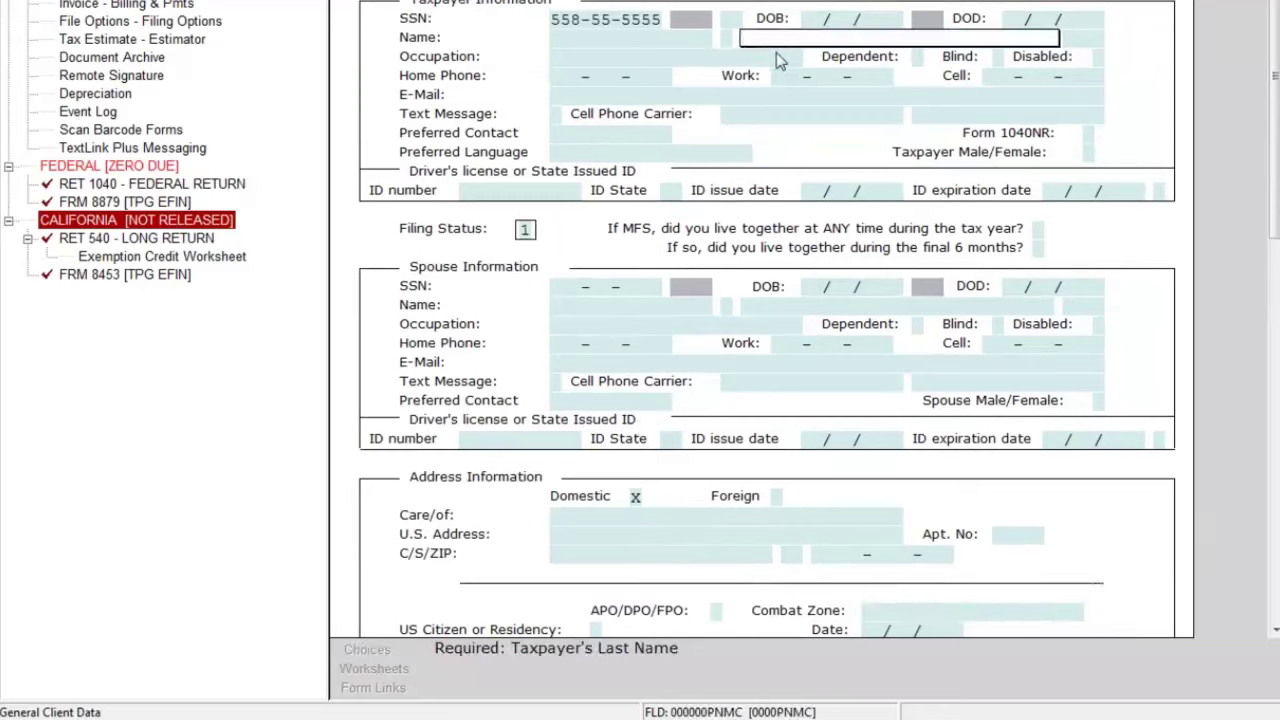
pyautogui.click(598, 96)
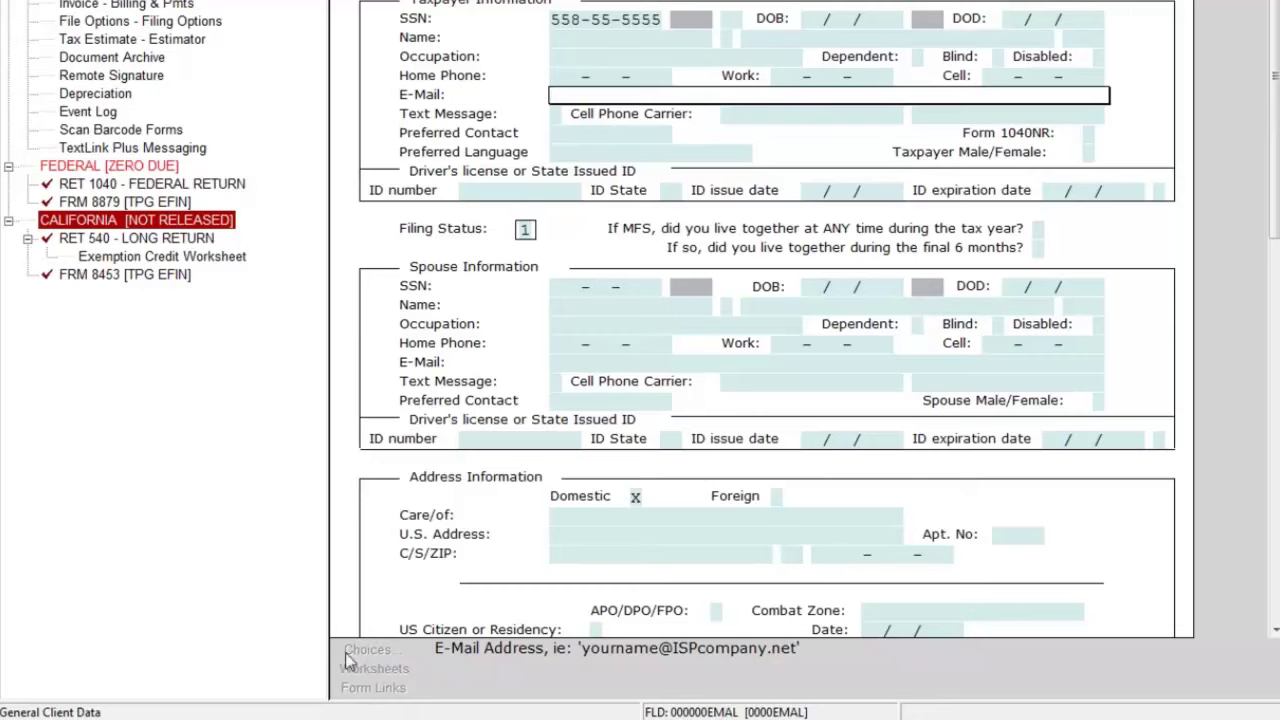
pyautogui.click(601, 59)
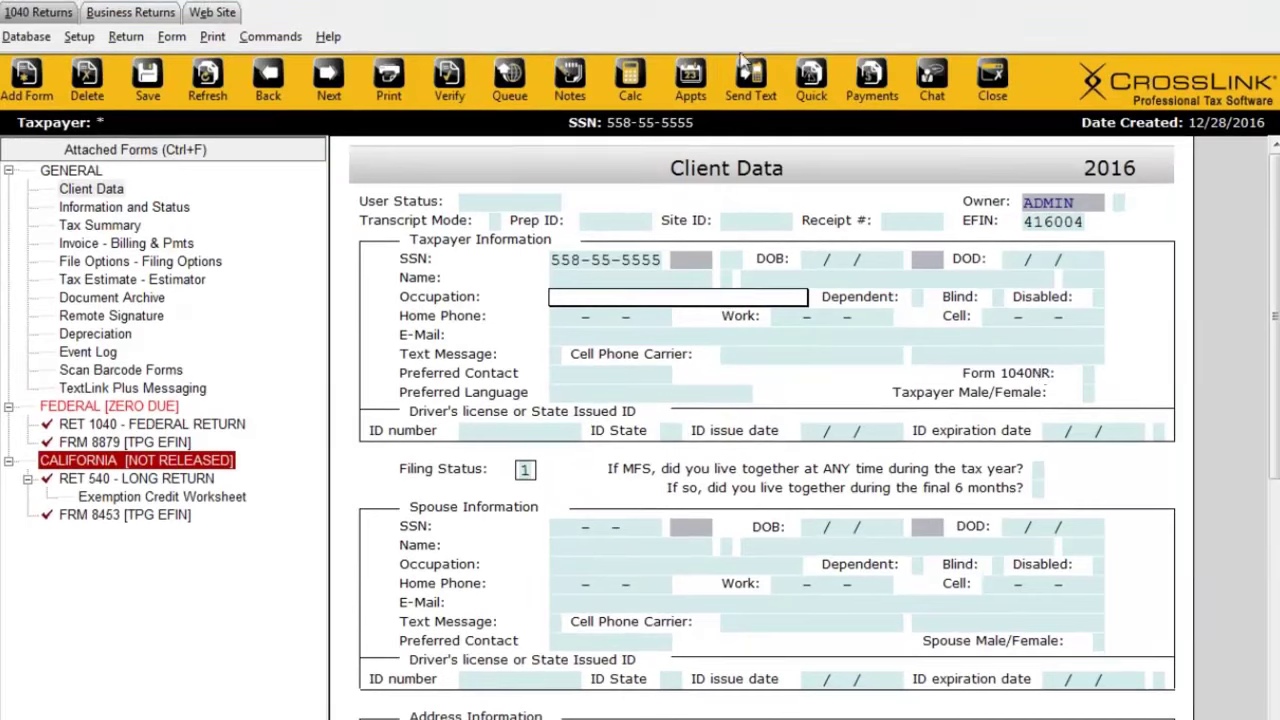
pyautogui.click(850, 259)
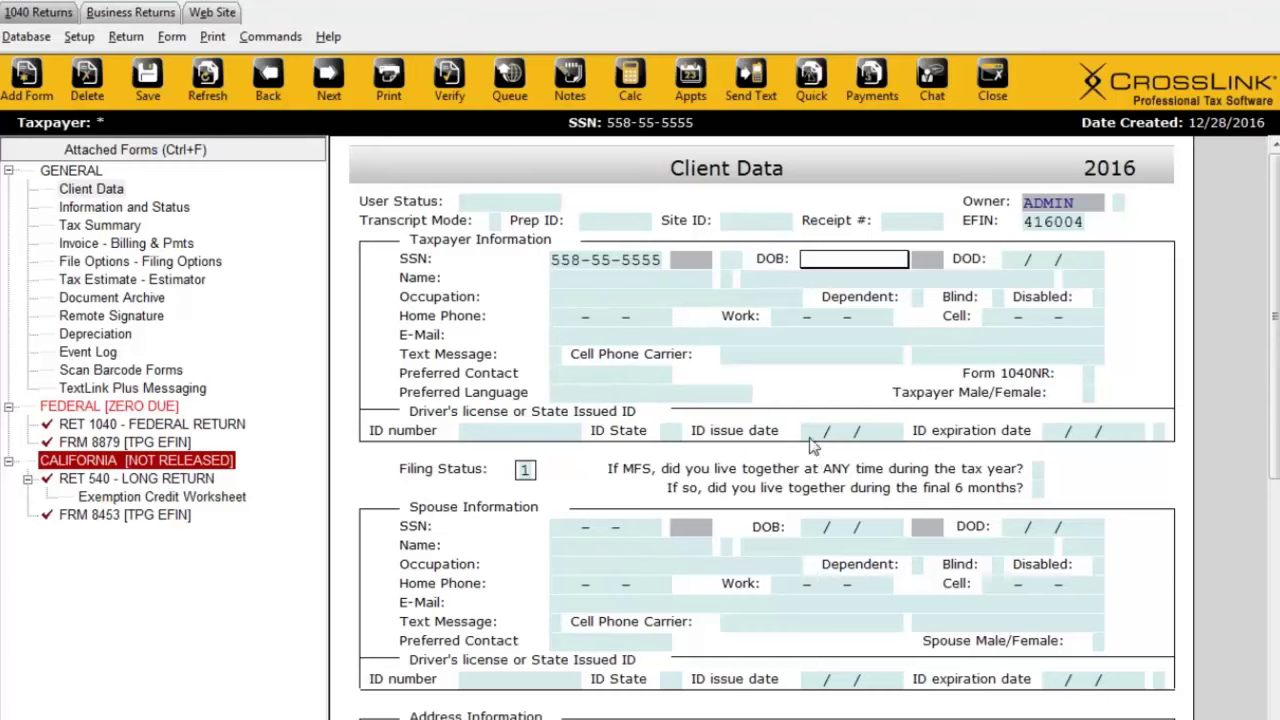
pyautogui.click(594, 256)
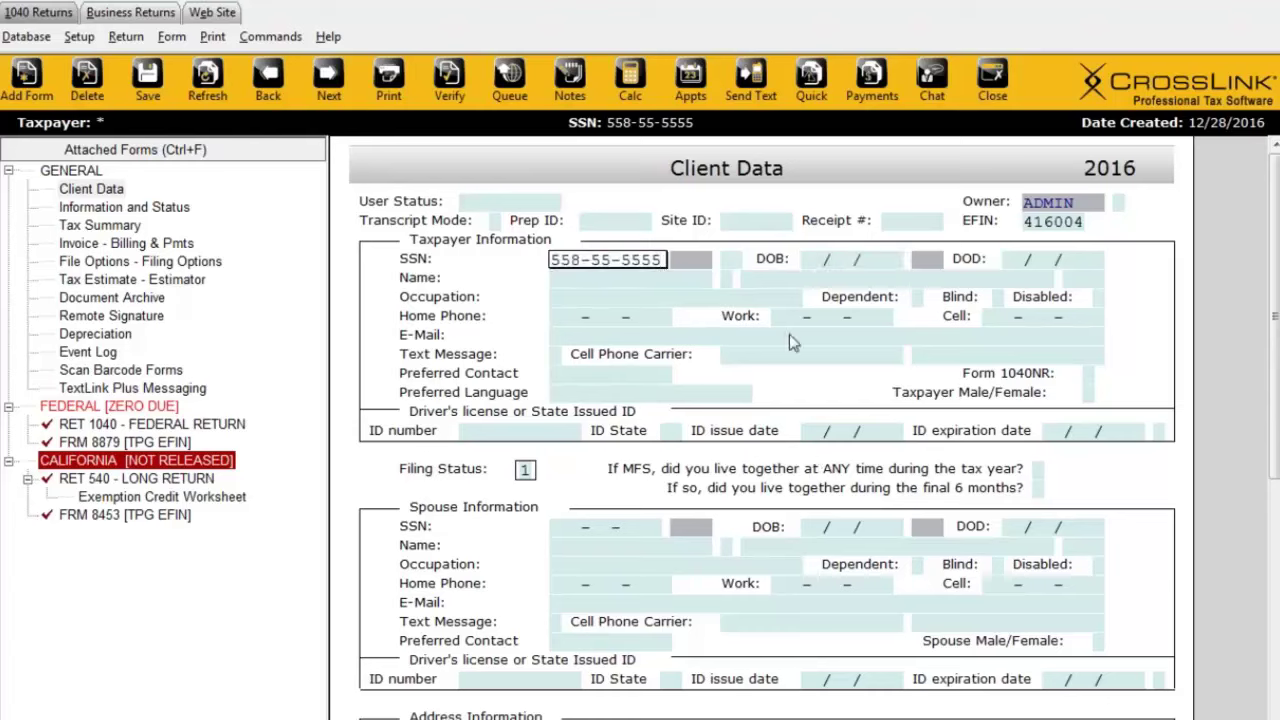
pyautogui.click(812, 258)
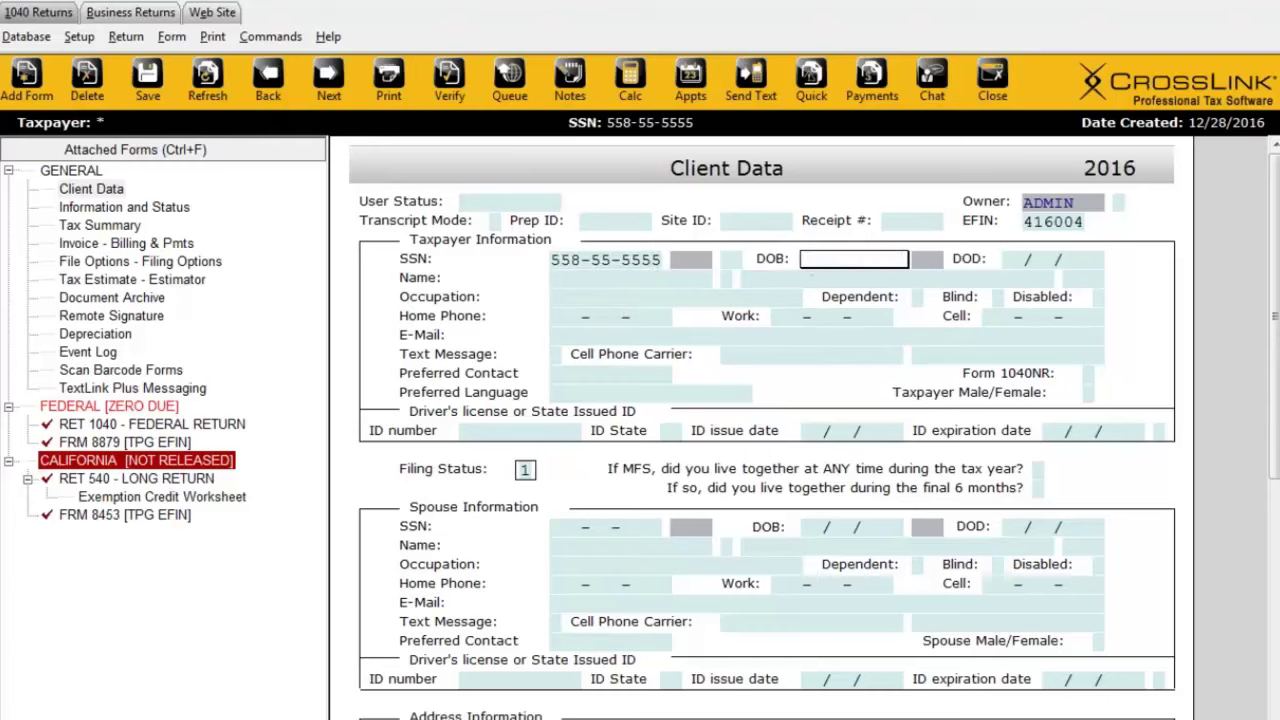
pyautogui.write('07/07/198007/07/1980')
pyautogui.press('Tab')
# Fill in the taxpayer's first and last name.
pyautogui.write('FIRST')
pyautogui.press('Tab')
pyautogui.write('LAST')
pyautogui.press('Tab')
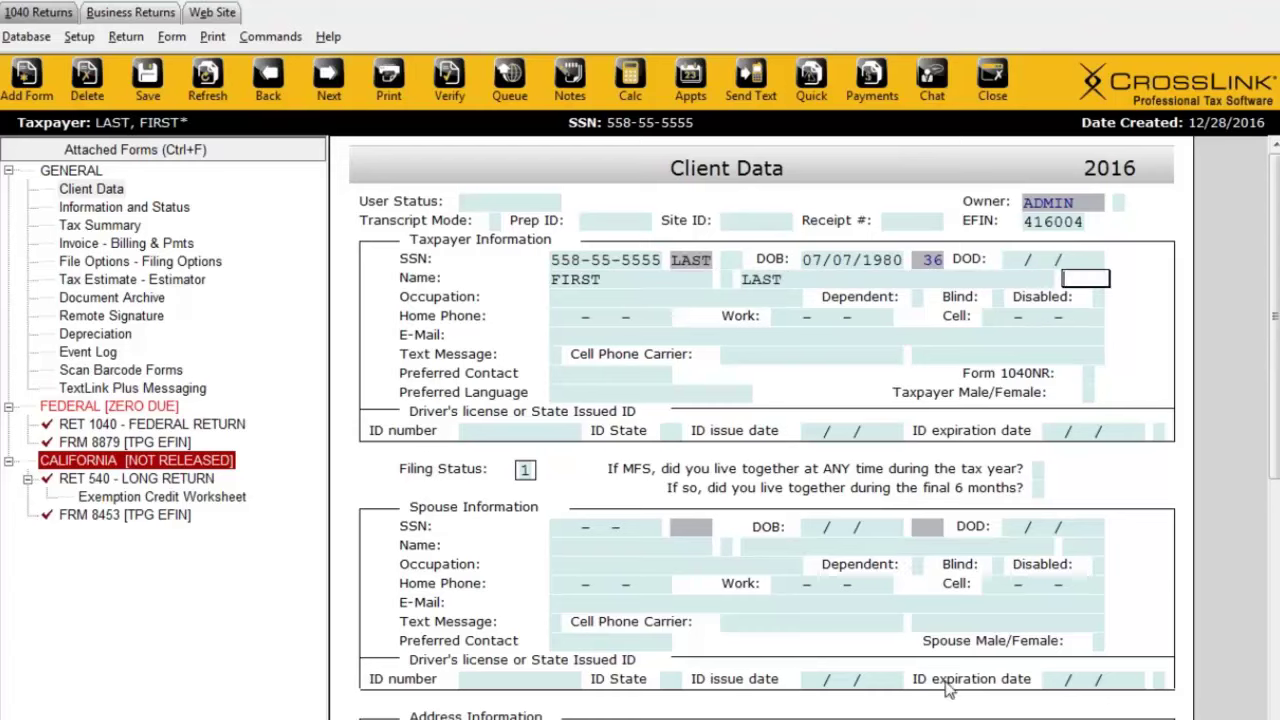
pyautogui.click(729, 281)
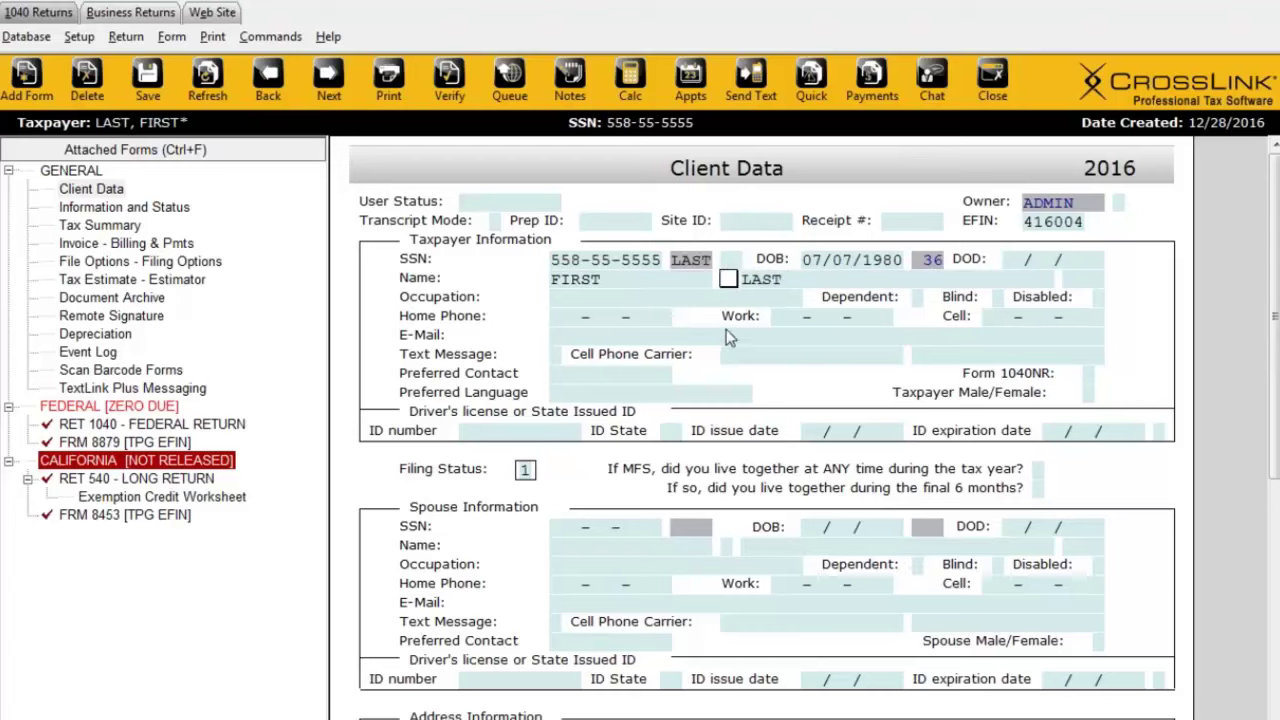
# Choose HEALTHCARE from the occupations list as the taxpayer's occupation.
pyautogui.press('Tab')
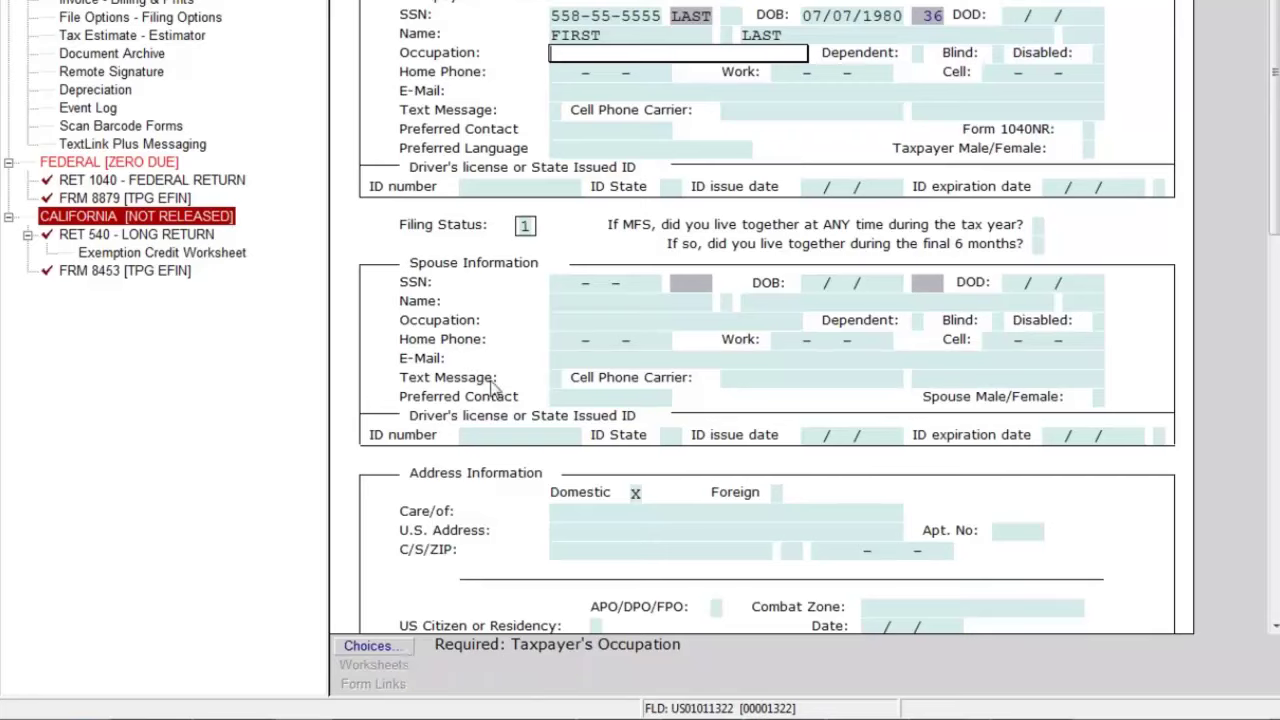
pyautogui.click(380, 646)
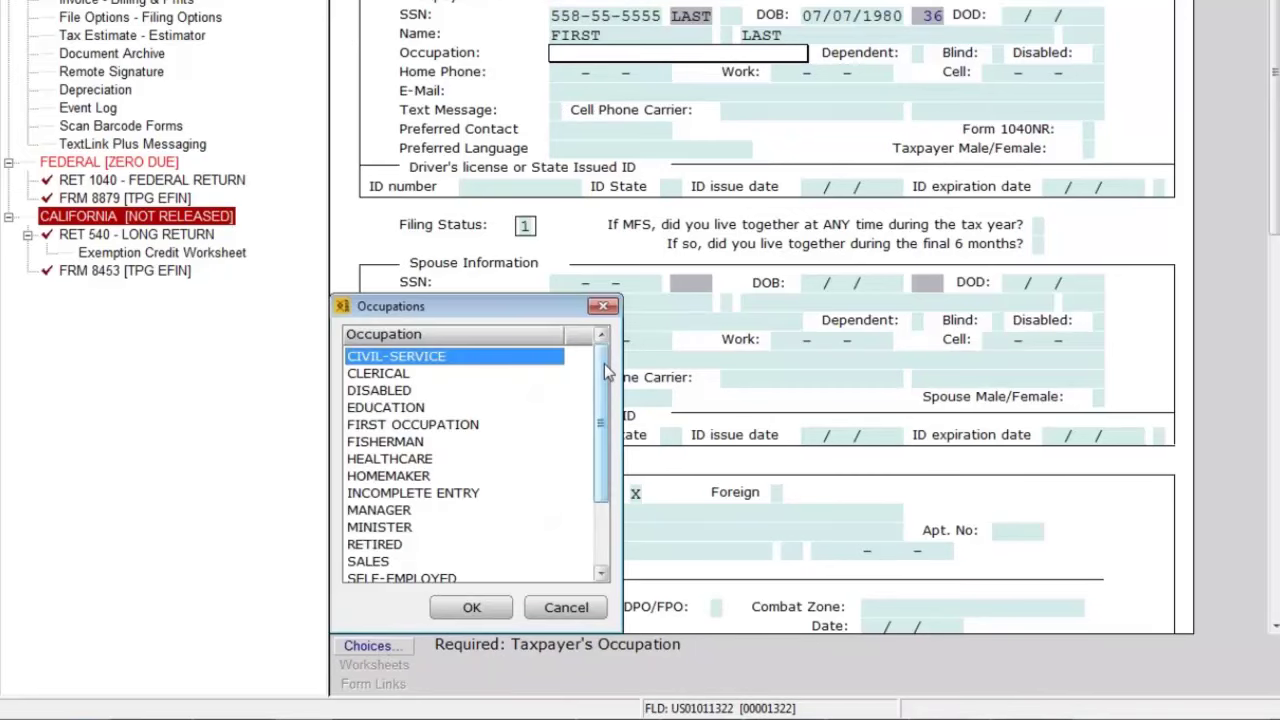
pyautogui.moveTo(605, 372); pyautogui.dragTo(603, 400)
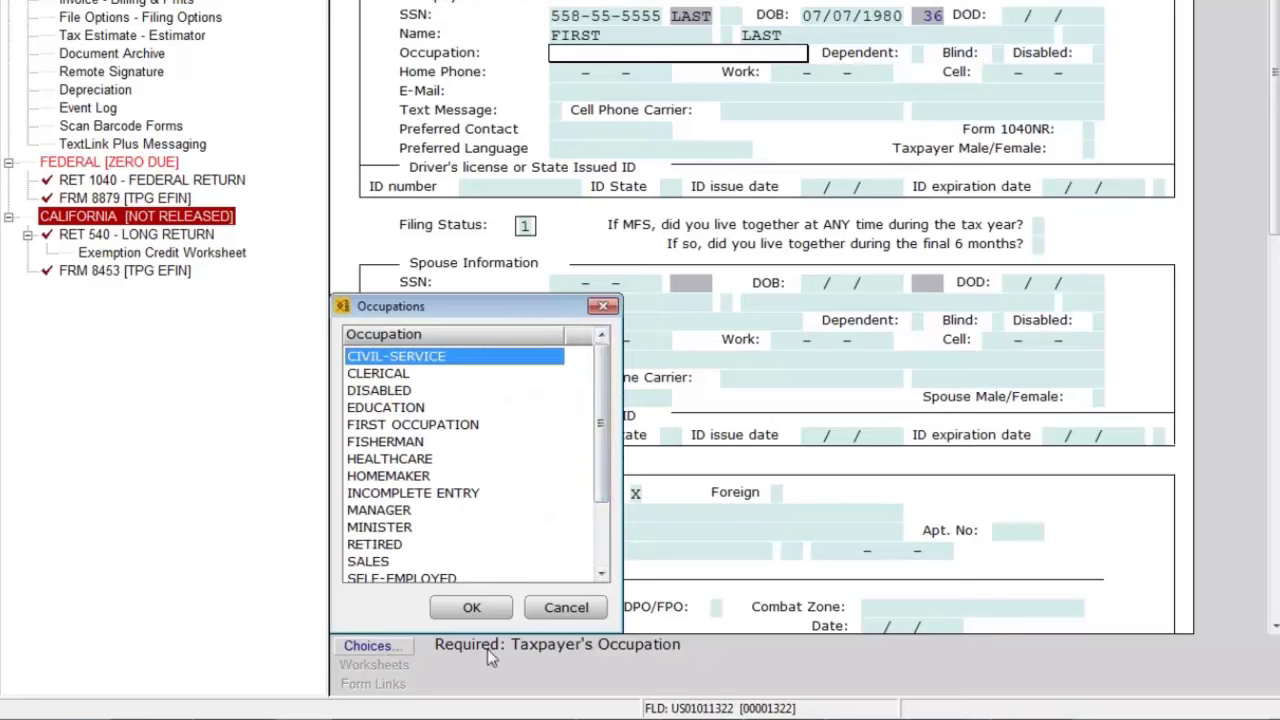
pyautogui.click(395, 460)
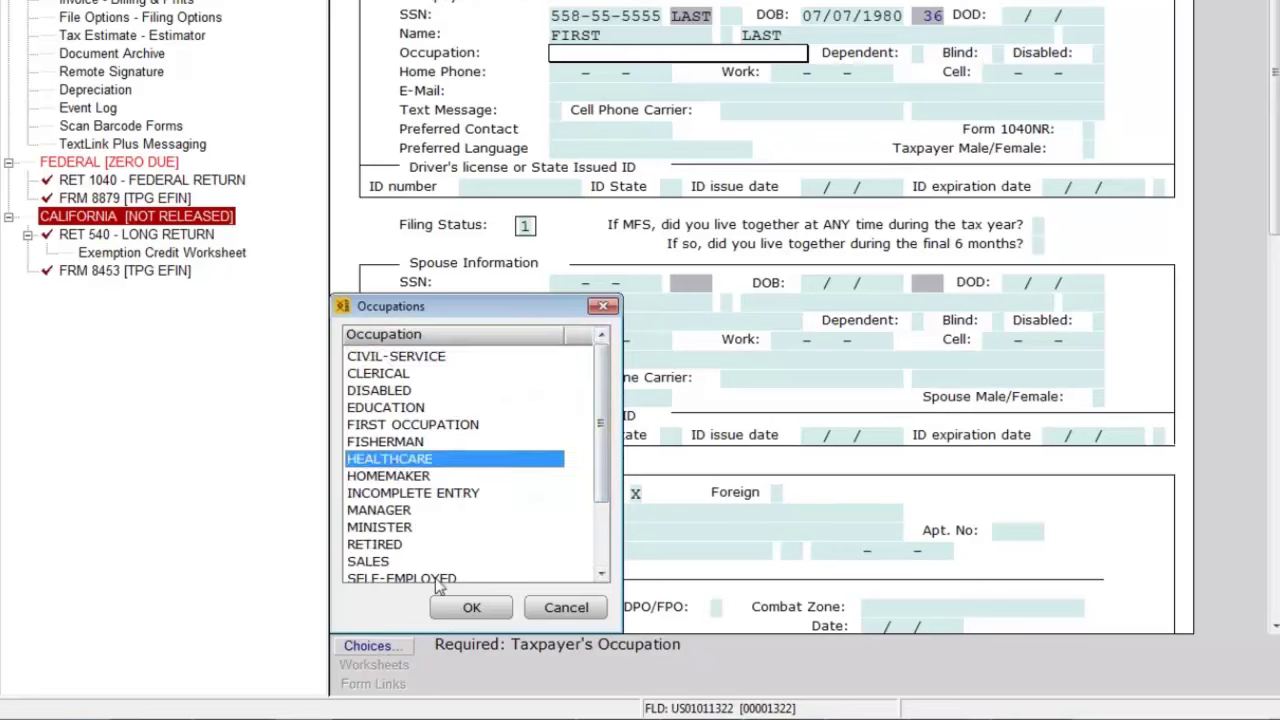
pyautogui.click(466, 610)
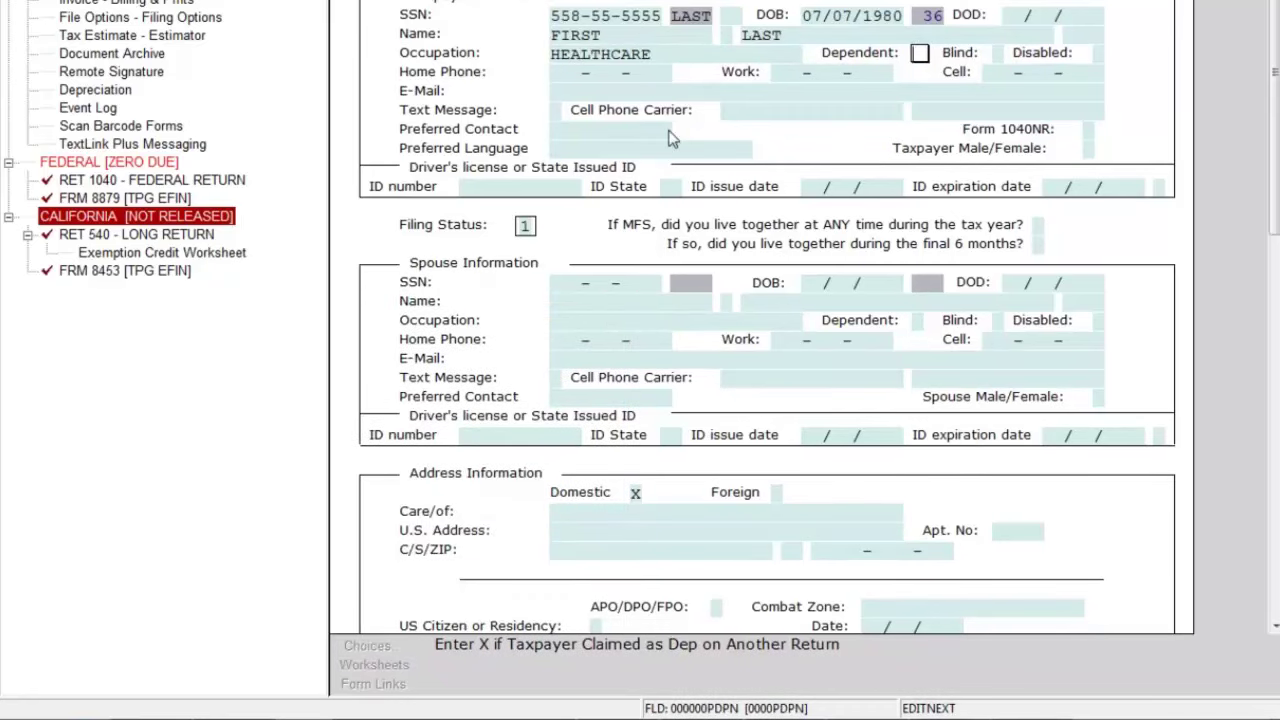
# Replace the occupation with CIVIL-SERVICE from the occupations list.
pyautogui.hotkey('shift', 'Tab')
pyautogui.press('BackSpace')
pyautogui.press('BackSpace')
pyautogui.press('BackSpace')
pyautogui.press('BackSpace')
pyautogui.press('BackSpace')
pyautogui.press('BackSpace')
pyautogui.press('BackSpace')
pyautogui.press('BackSpace')
pyautogui.press('BackSpace')
pyautogui.press('BackSpace')
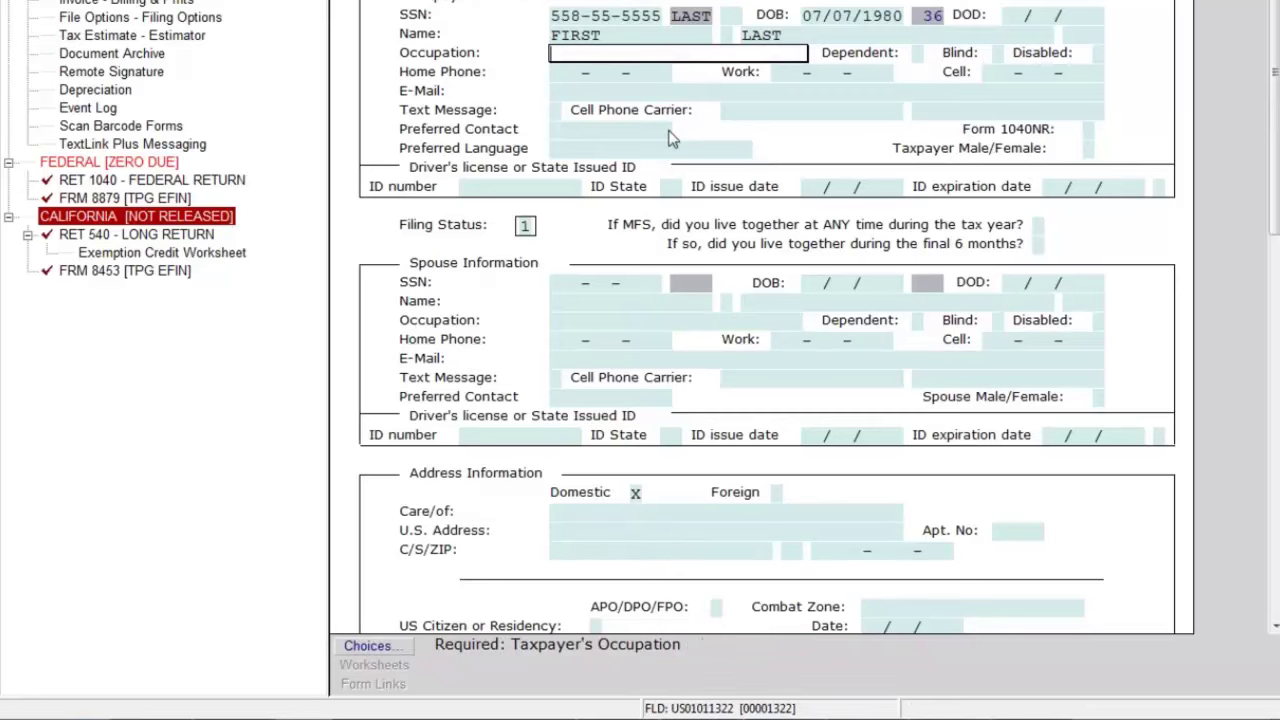
pyautogui.write('TEST')
pyautogui.click(411, 647)
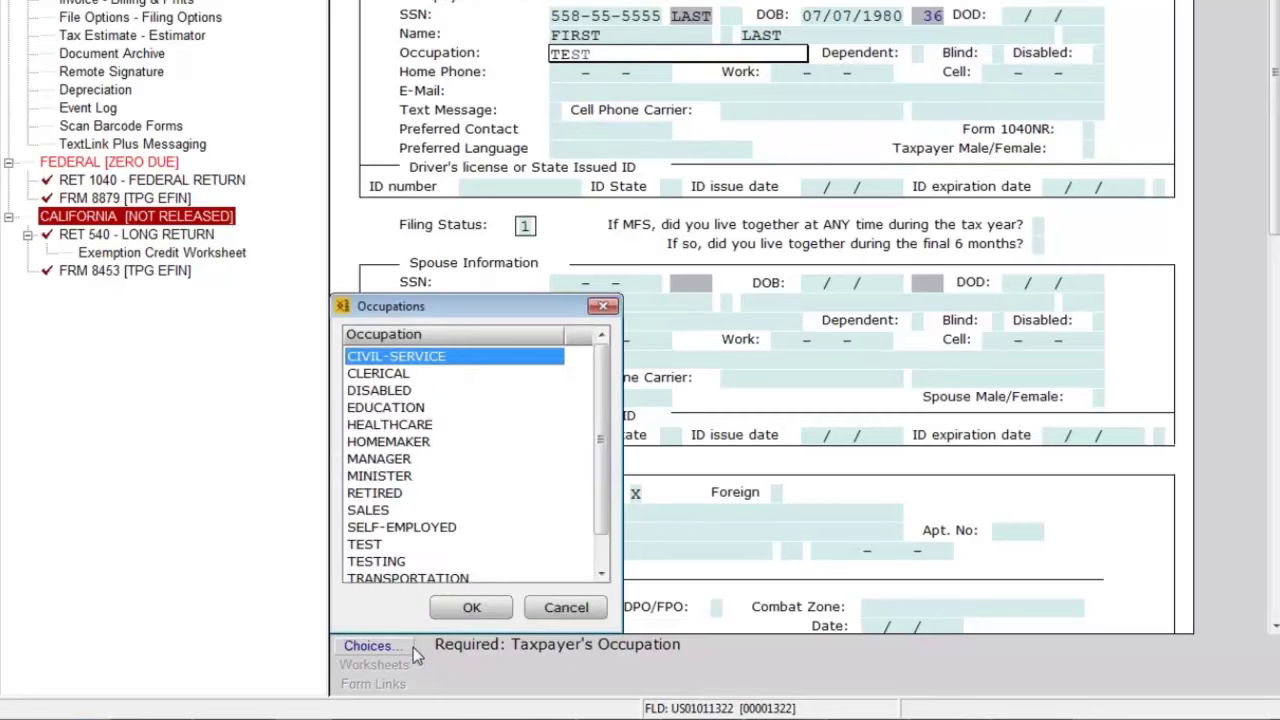
pyautogui.click(469, 607)
# Set the taxpayer's occupation to FIRST OCCUPATION by pasting it in.
pyautogui.click(703, 49)
pyautogui.press('BackSpace')
pyautogui.press('BackSpace')
pyautogui.press('BackSpace')
pyautogui.press('BackSpace')
pyautogui.press('BackSpace')
pyautogui.press('BackSpace')
pyautogui.press('BackSpace')
pyautogui.press('BackSpace')
pyautogui.press('BackSpace')
pyautogui.press('BackSpace')
pyautogui.press('BackSpace')
pyautogui.press('BackSpace')
pyautogui.press('BackSpace')
pyautogui.hotkey('shift', 'Tab')
pyautogui.press('Tab')
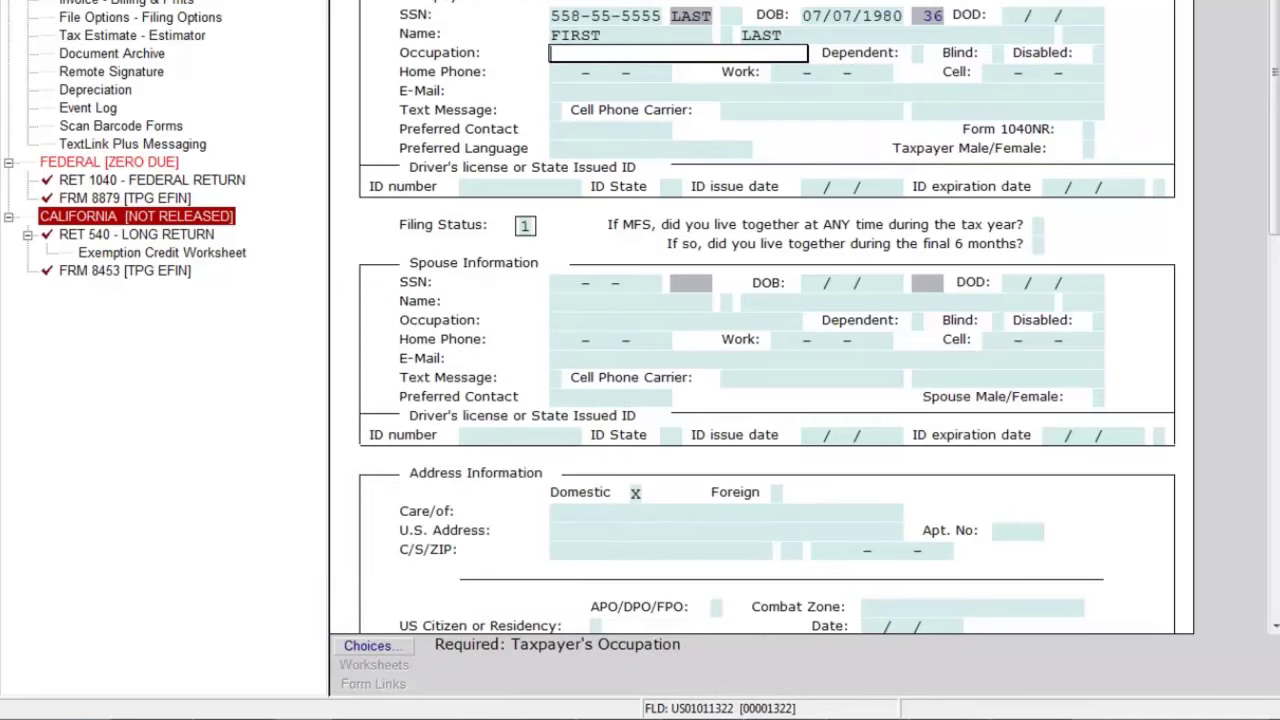
pyautogui.hotkey('ctrl', 'z')
pyautogui.hotkey('ctrl', 'z')
pyautogui.write('FIRST OCCUPATION')
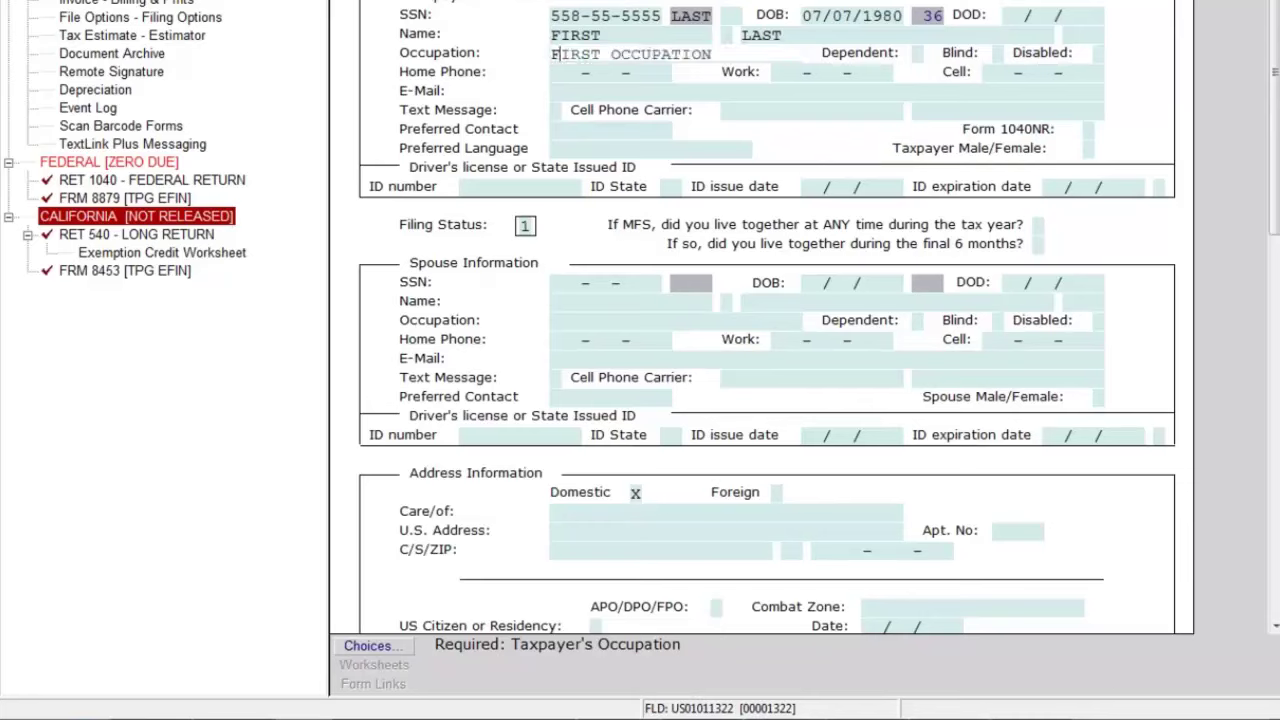
pyautogui.press('Tab')
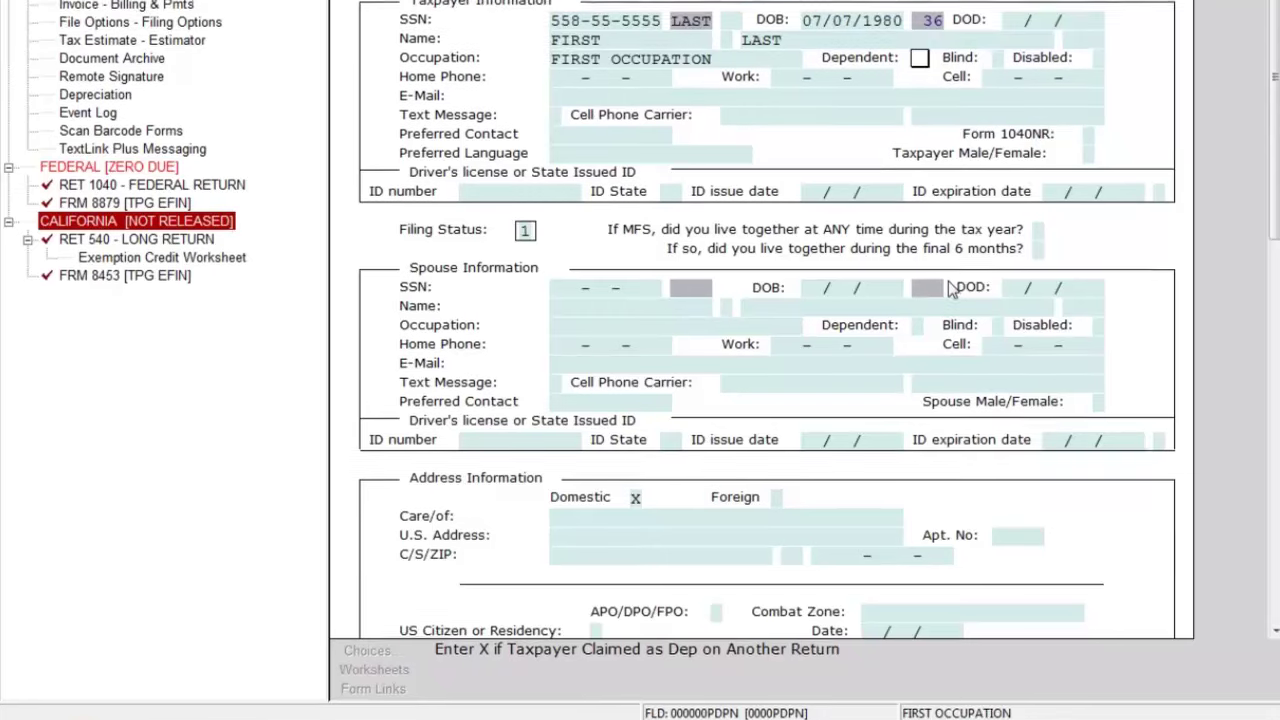
# Enter the taxpayer's home and cell phone numbers.
pyautogui.press('Tab')
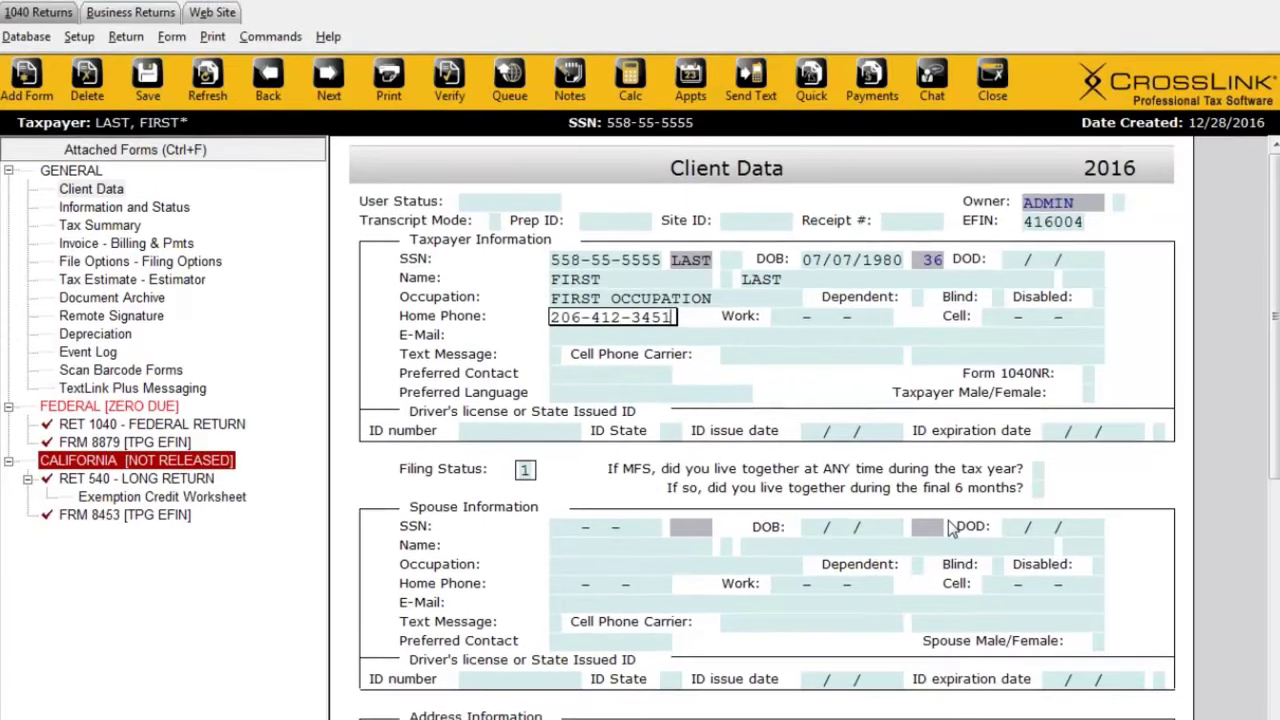
pyautogui.press('Tab')
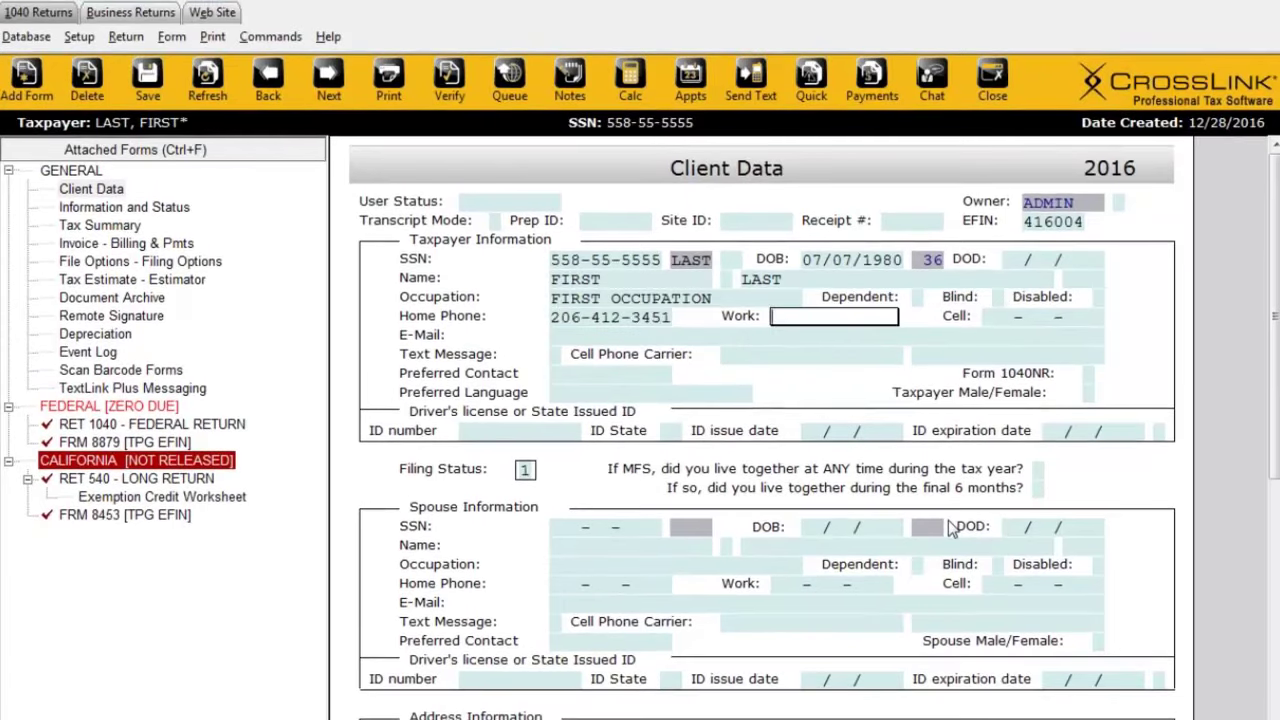
pyautogui.press('Tab')
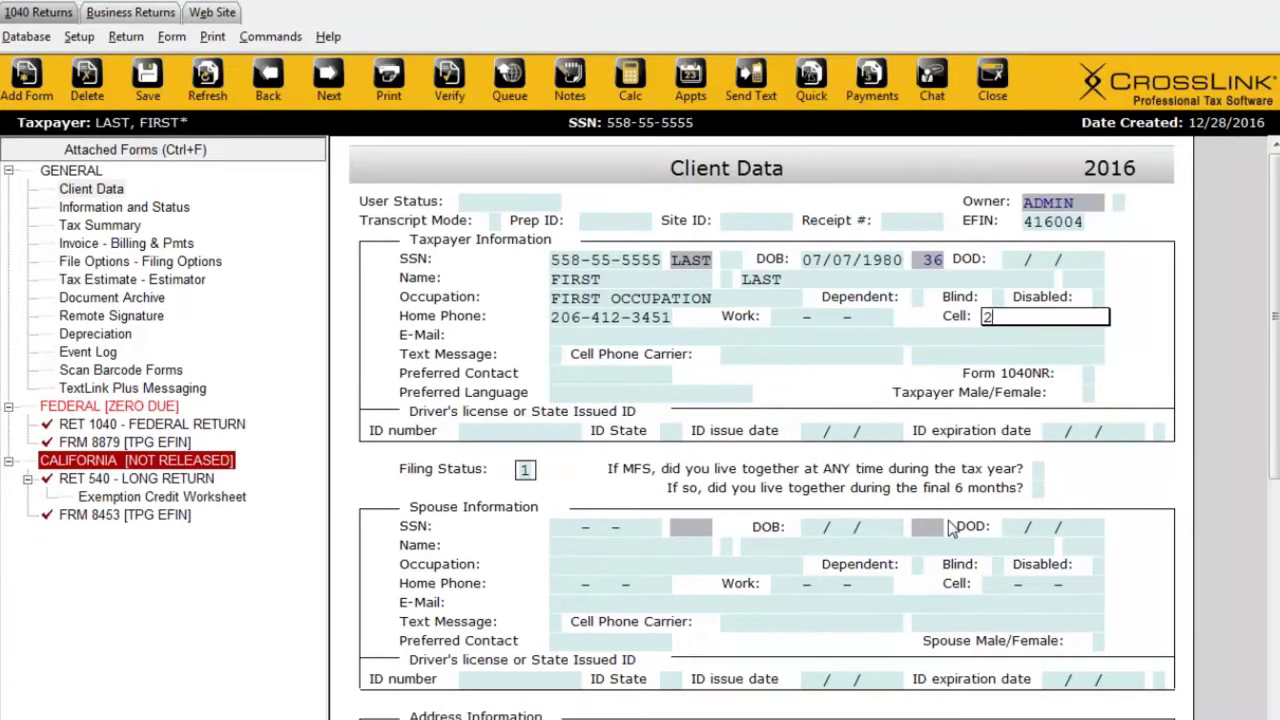
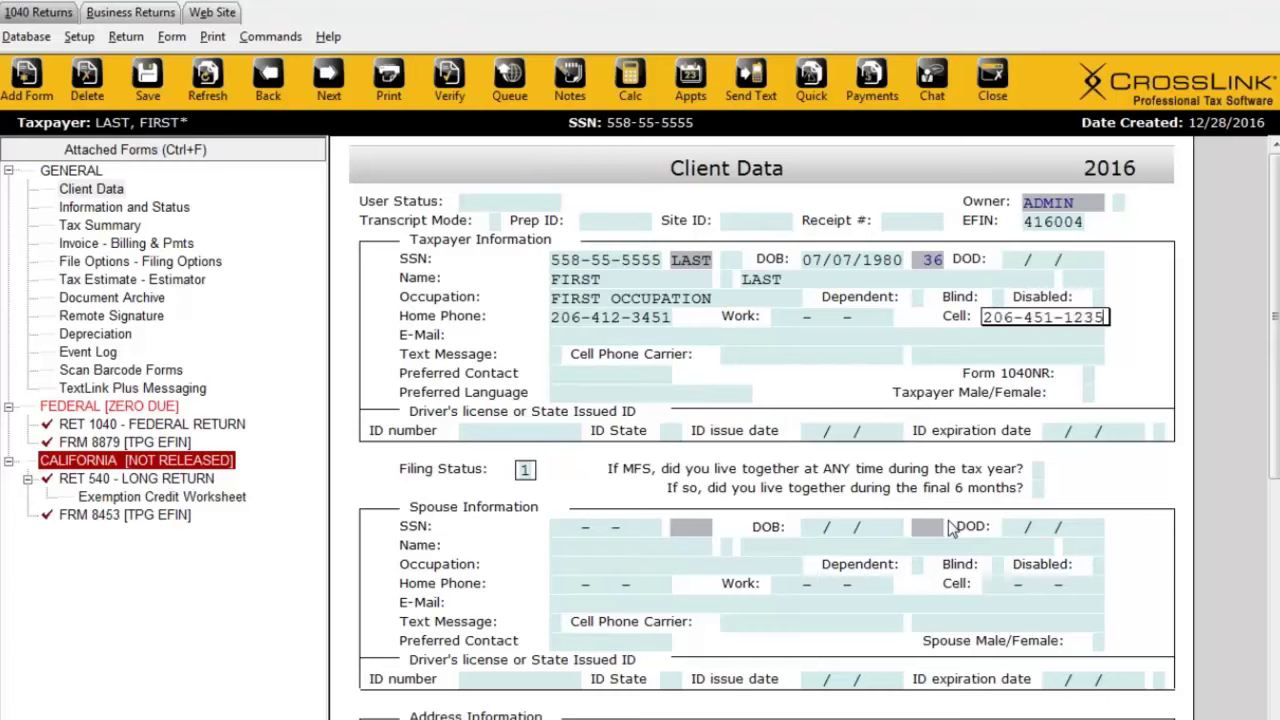
pyautogui.press('Tab')
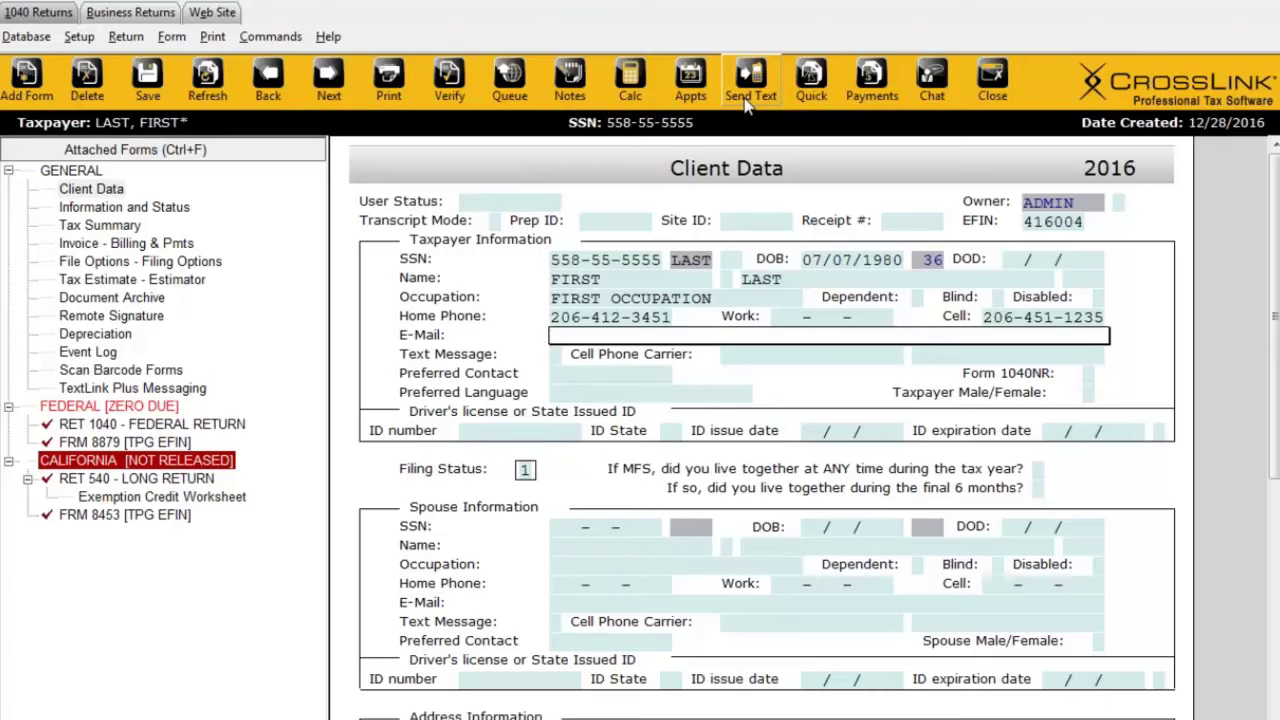
pyautogui.click(758, 92)
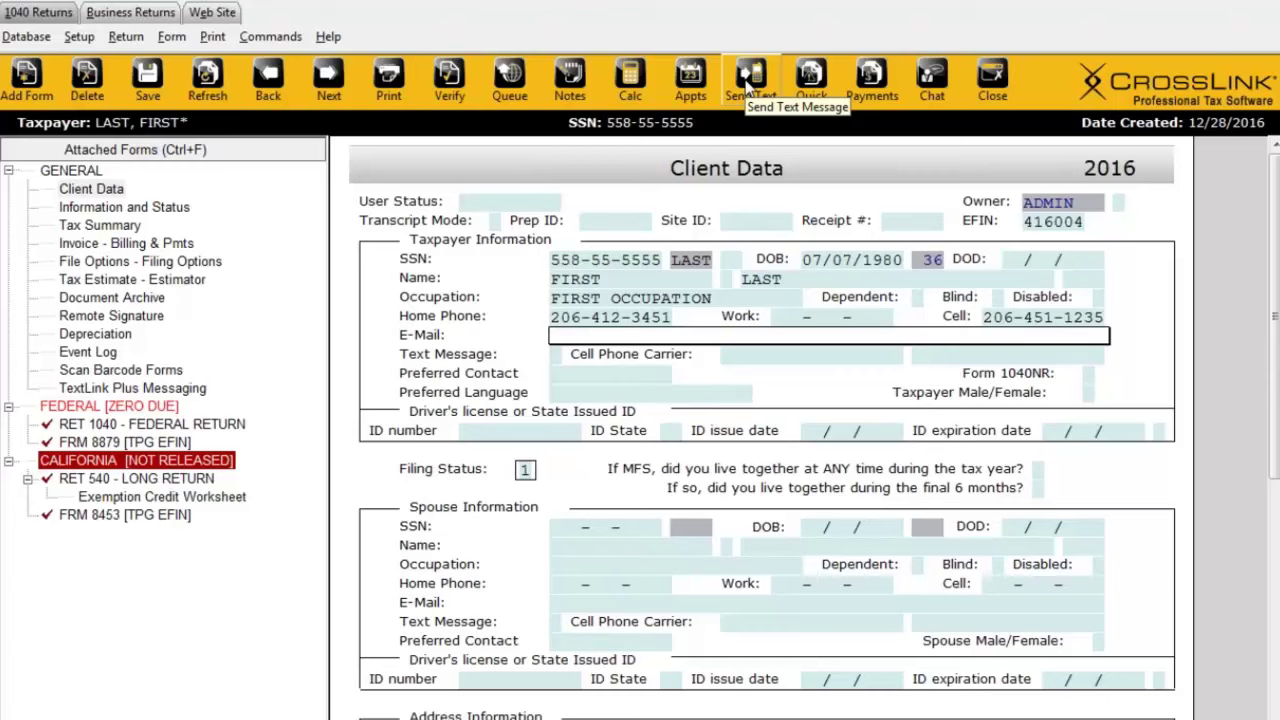
pyautogui.click(747, 88)
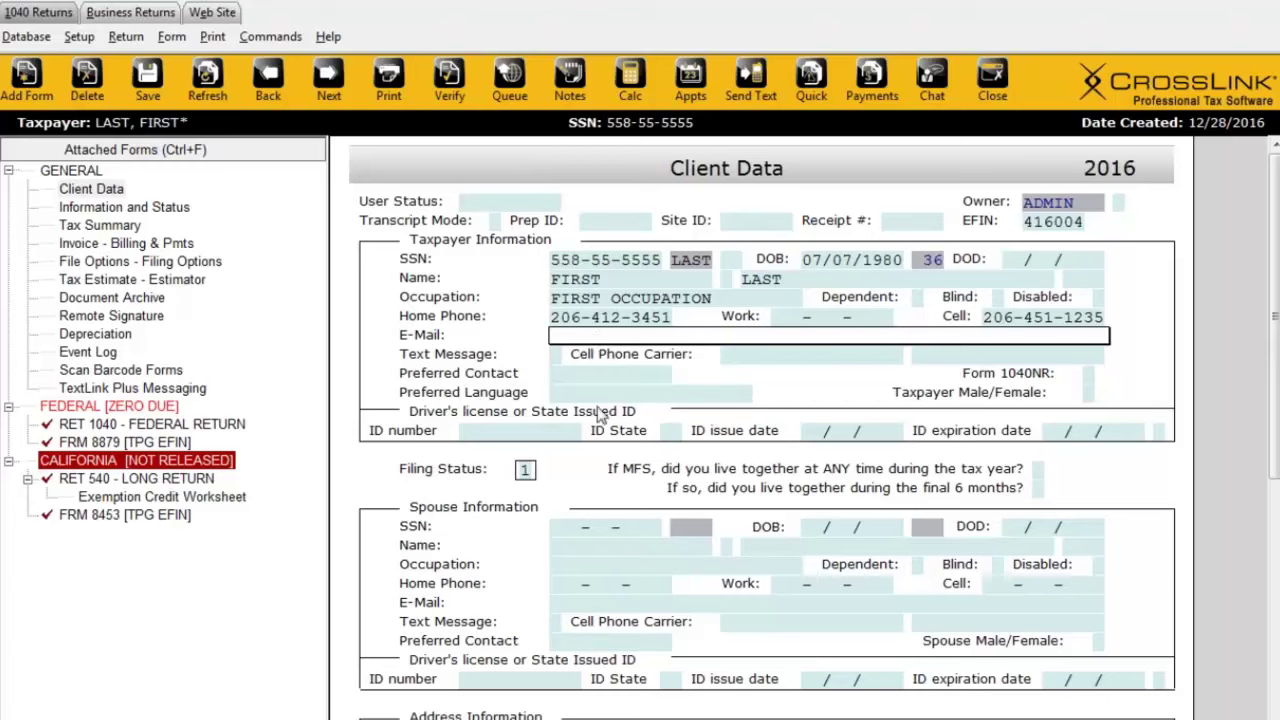
# Enter the taxpayer's e-mail address in the E-Mail field, fixing a typo.
pyautogui.write('email@email.com')
pyautogui.press('Tab')
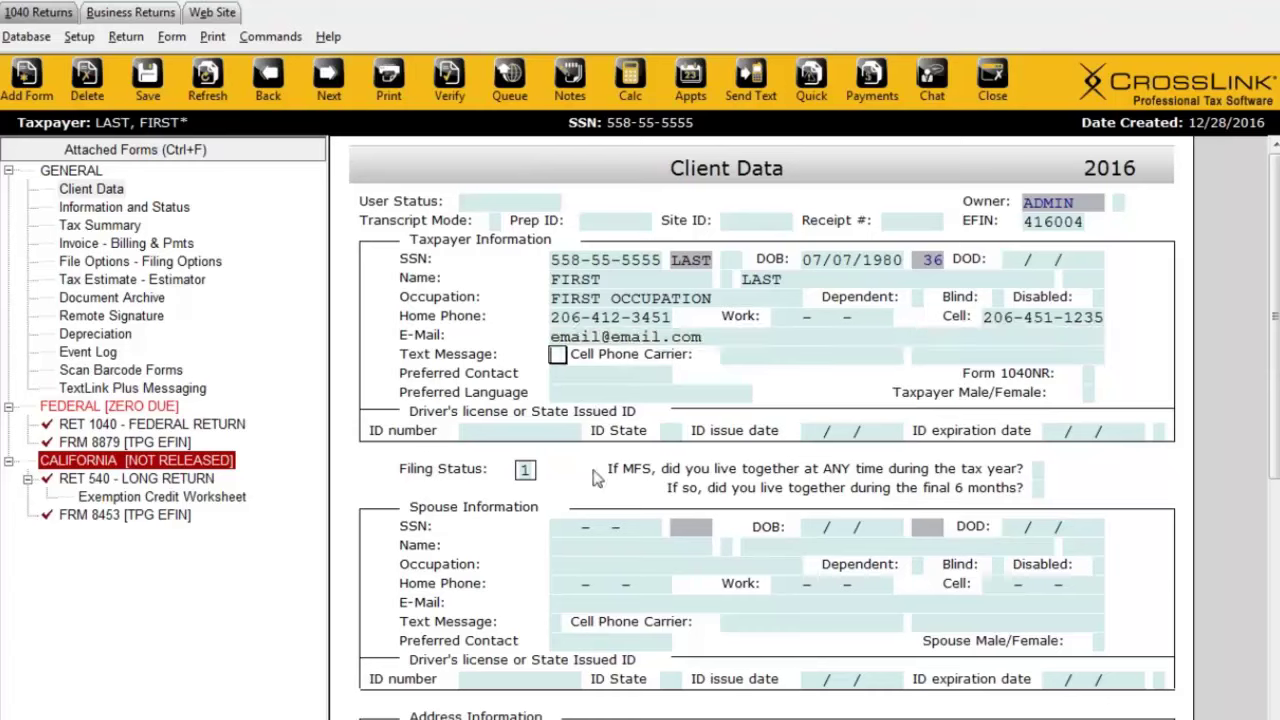
# Mark the Text Message opt-in box with X.
pyautogui.click(1020, 318)
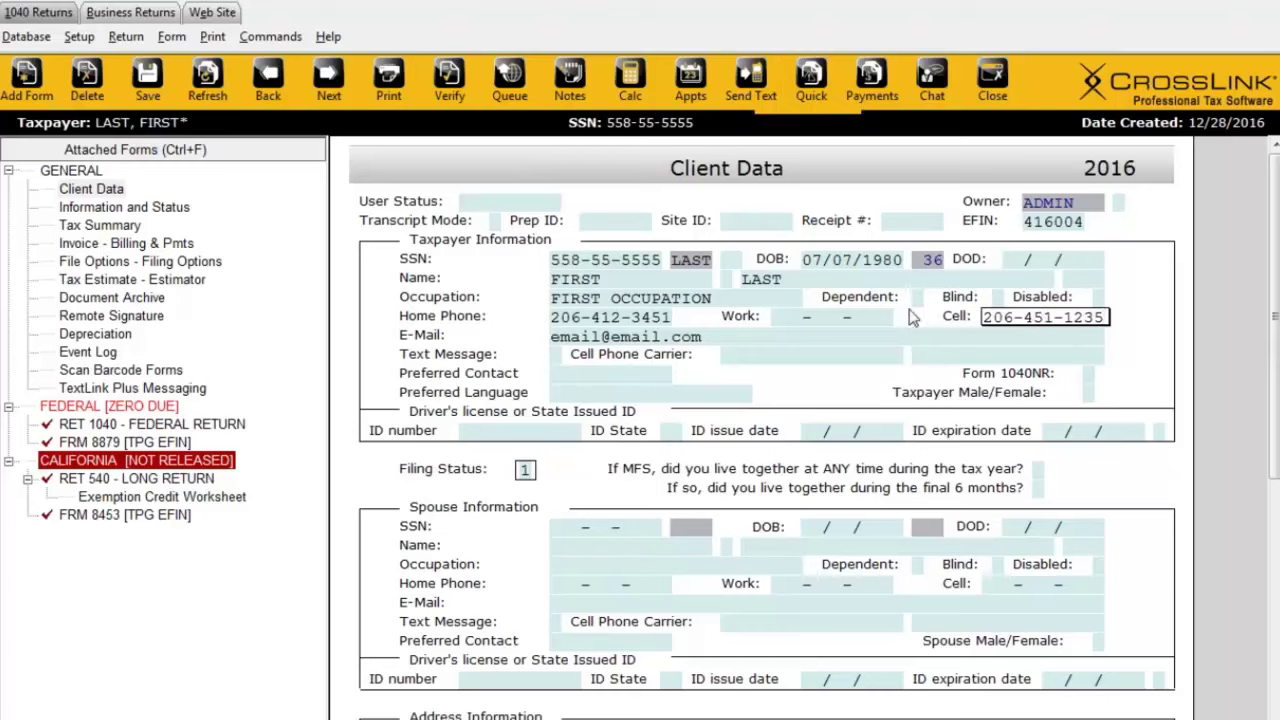
pyautogui.click(561, 356)
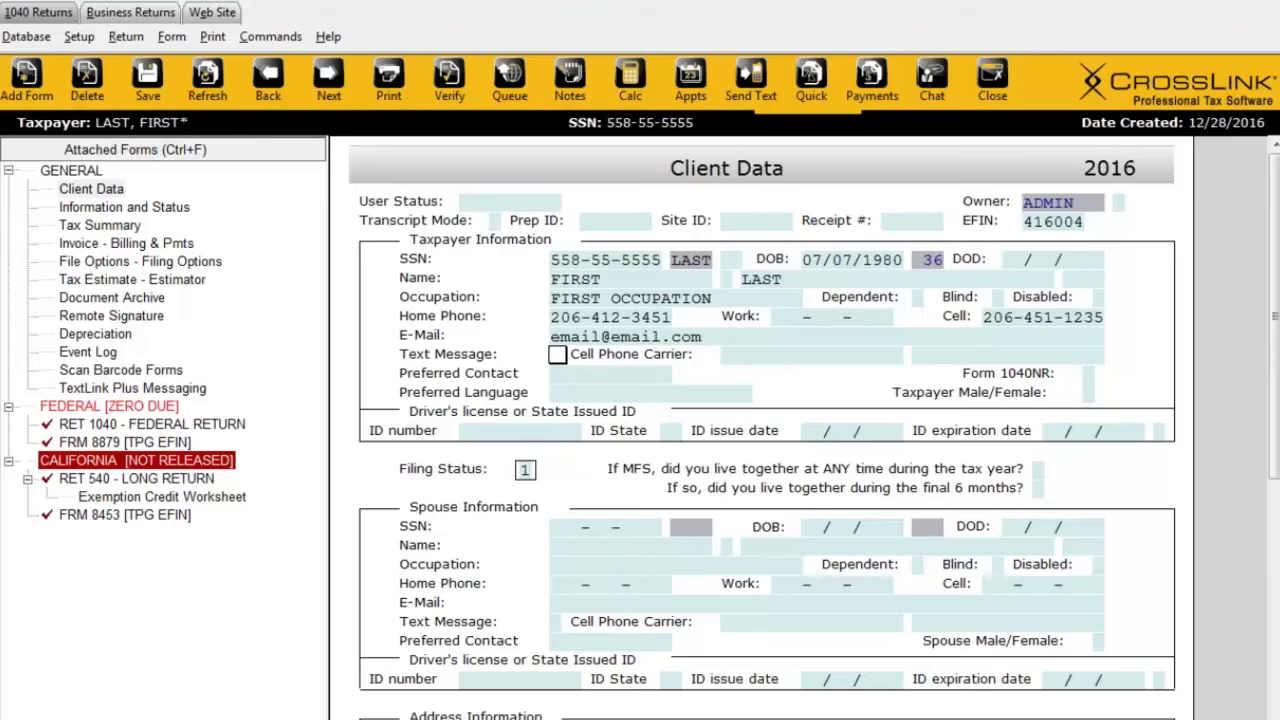
pyautogui.write('x')
pyautogui.click(814, 354)
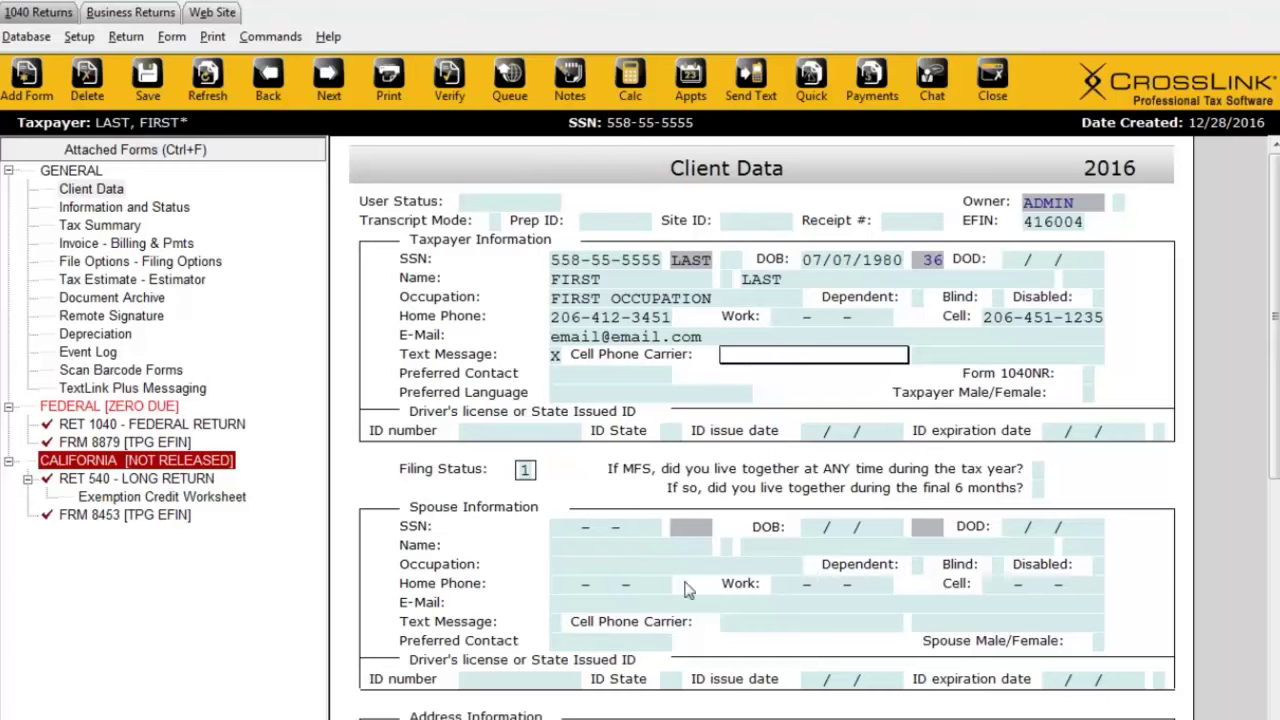
pyautogui.doubleClick(722, 354)
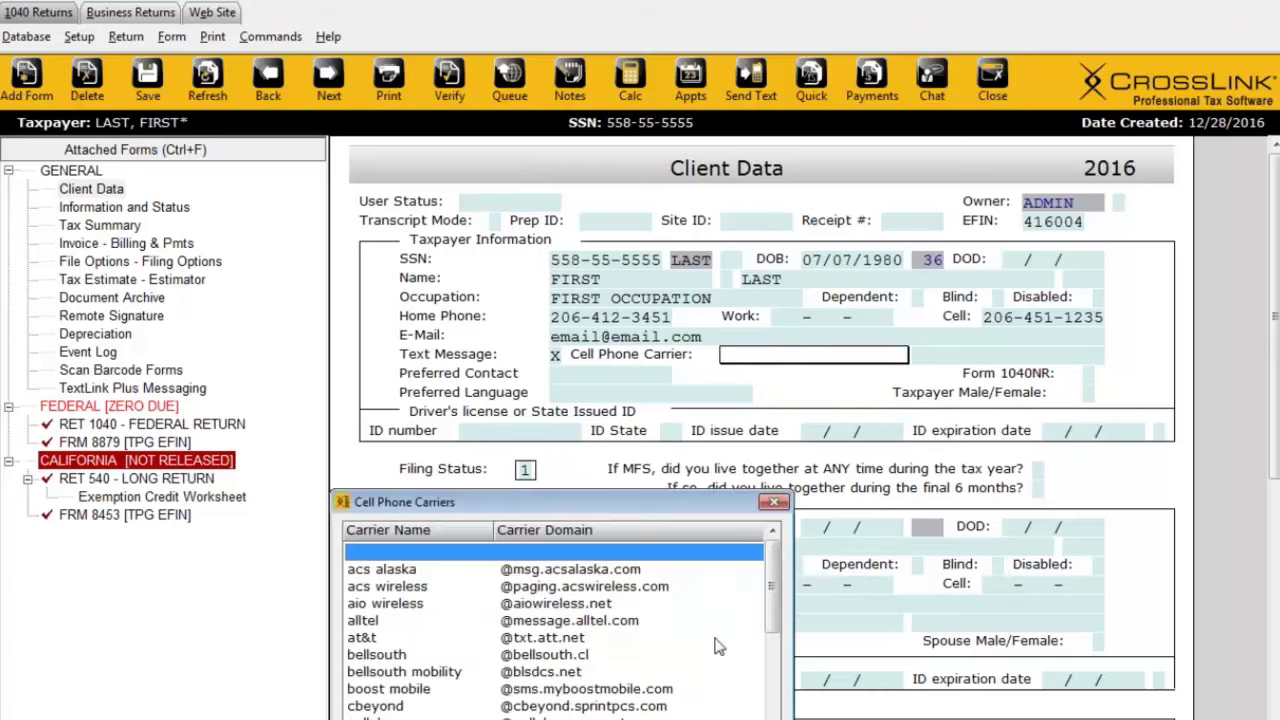
pyautogui.moveTo(772, 580)
pyautogui.mouseDown()
pyautogui.moveTo(781, 700)
pyautogui.moveTo(774, 578)
pyautogui.mouseUp()
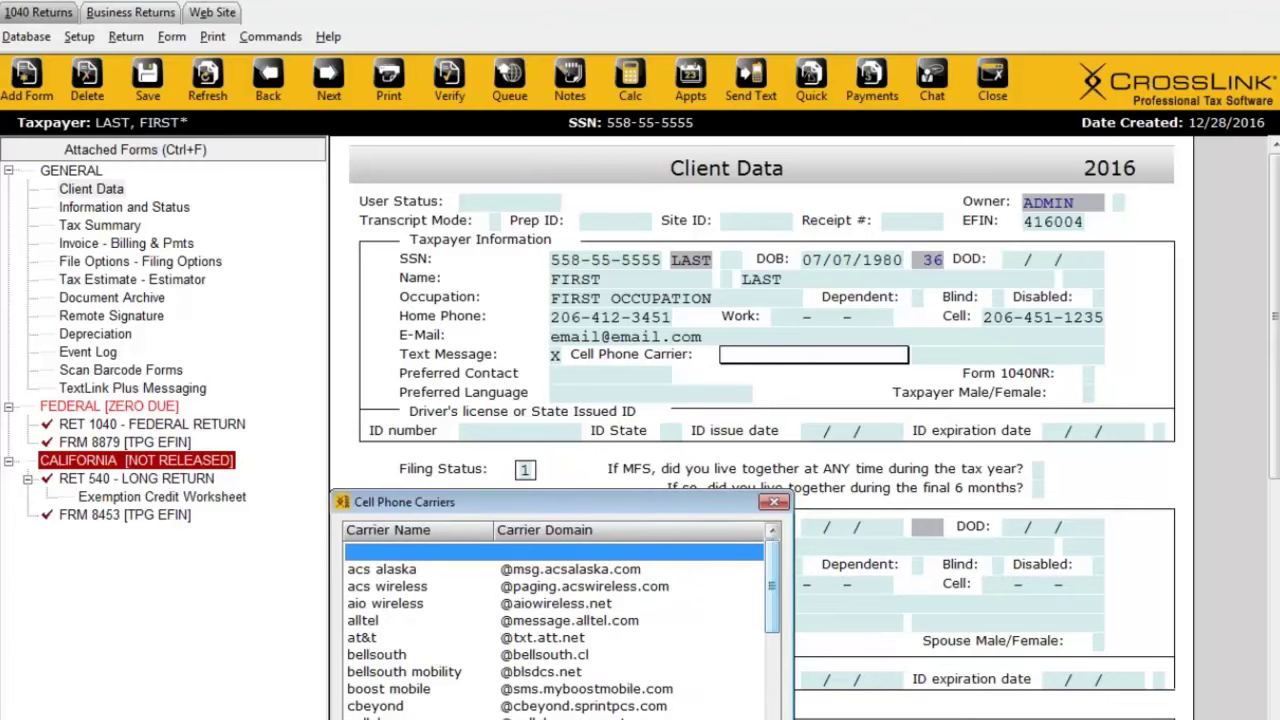
pyautogui.click(378, 638)
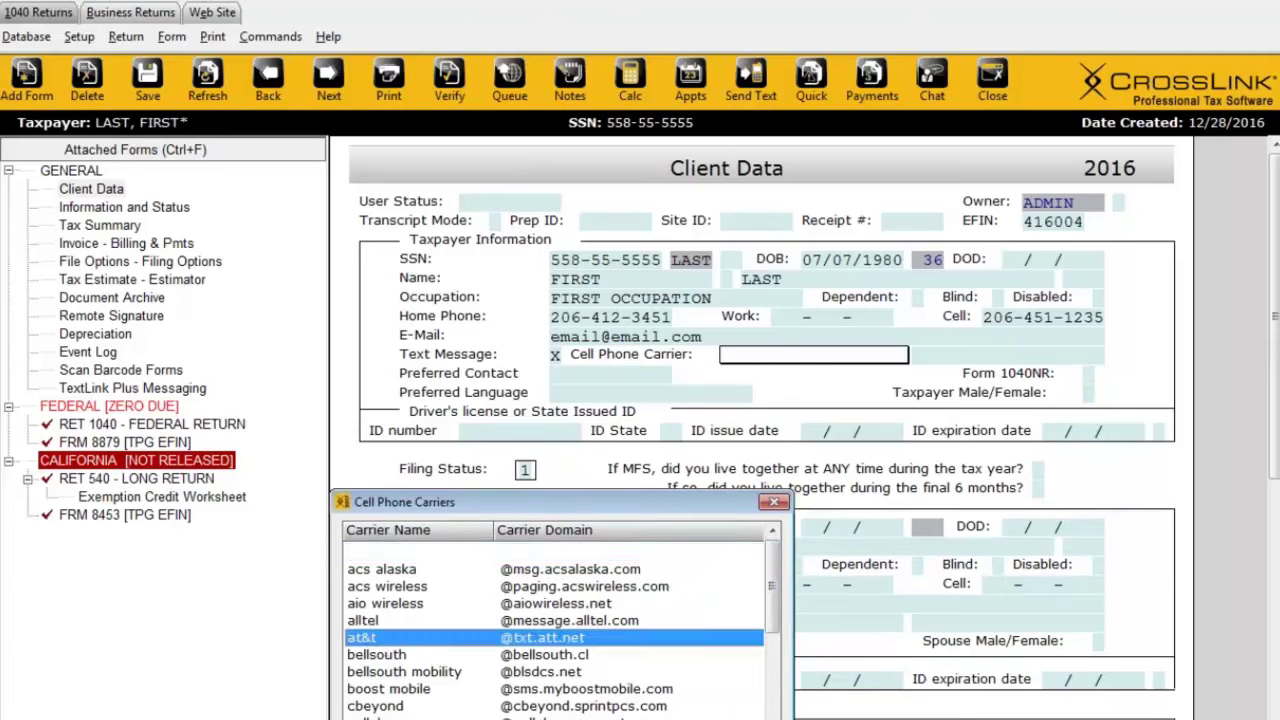
pyautogui.press('Return')
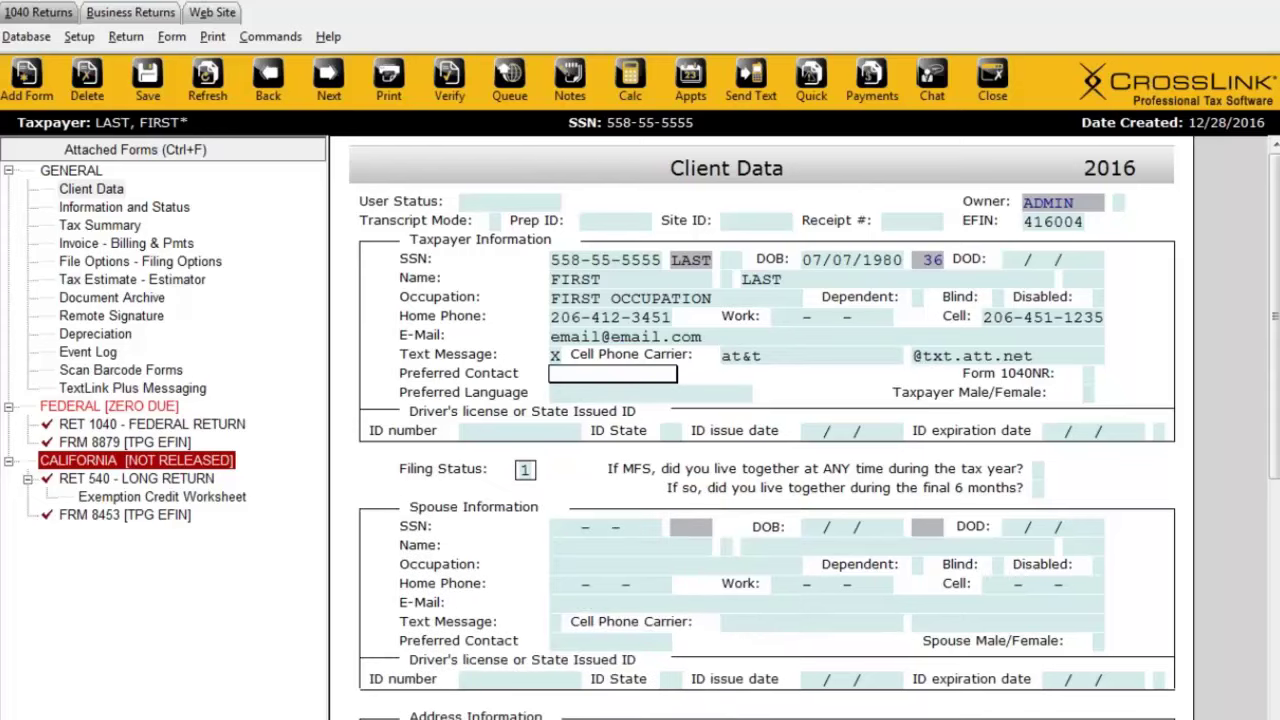
pyautogui.press('Tab')
pyautogui.press('Tab')
pyautogui.press('Tab')
pyautogui.press('Tab')
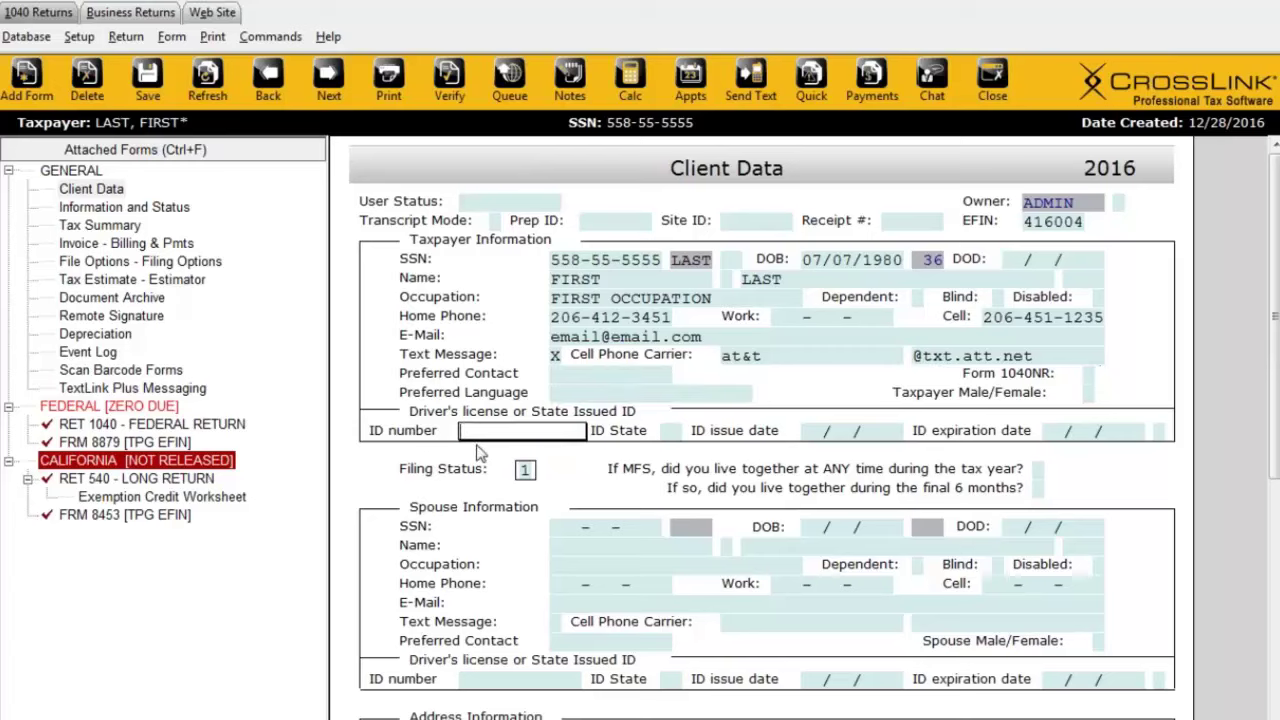
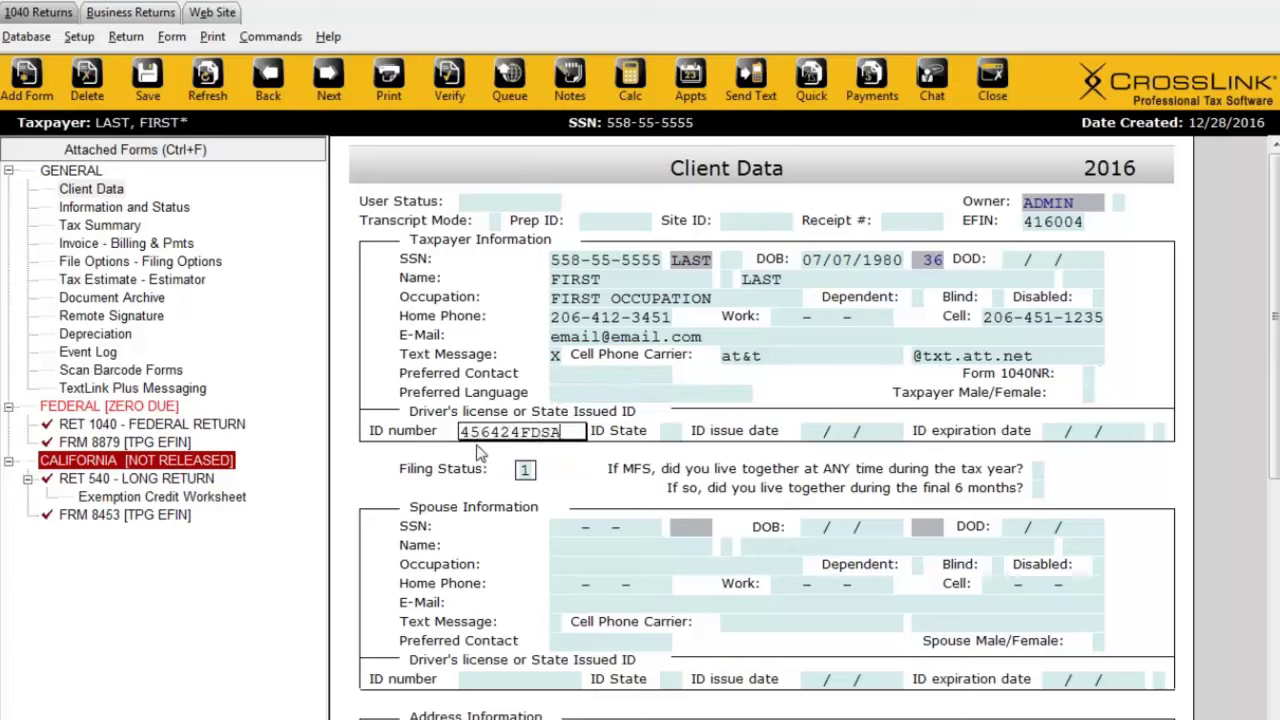
# Enter the driver's license number, ID State WA, and dates 07/07/2014 and 07/07/2018.
pyautogui.press('Tab')
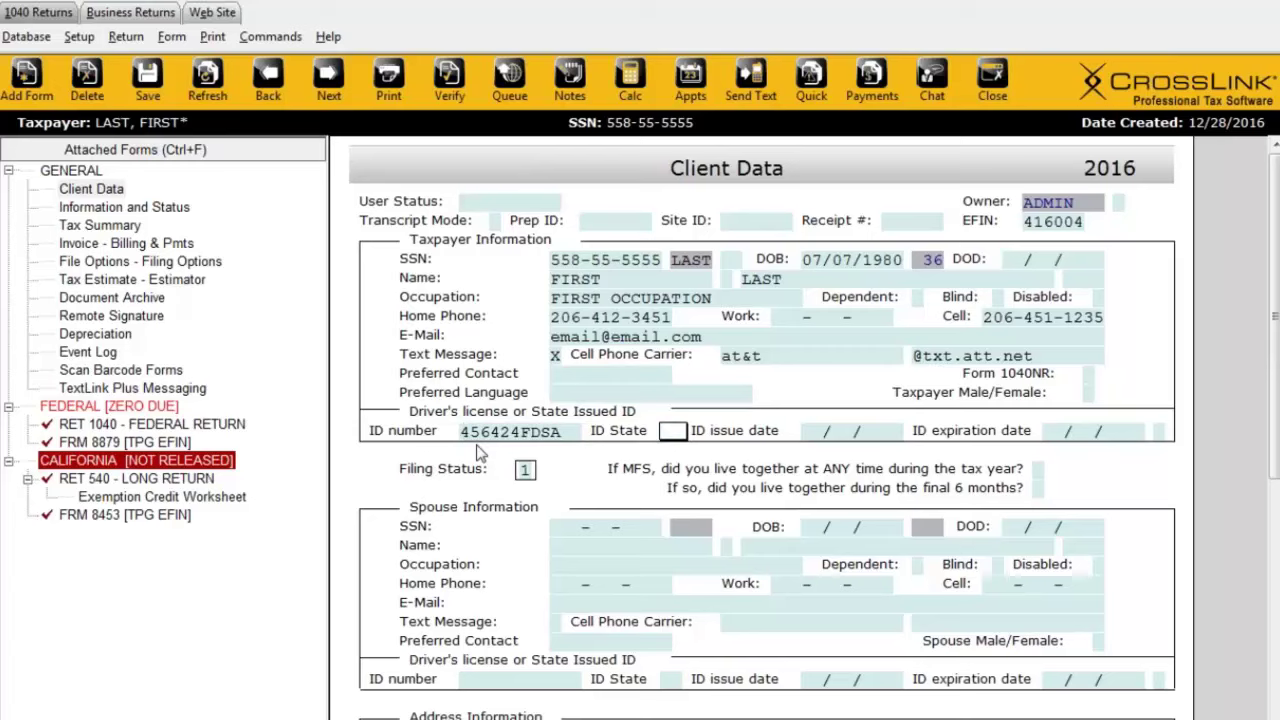
pyautogui.write('WA')
pyautogui.press('Tab')
pyautogui.write('07/07')
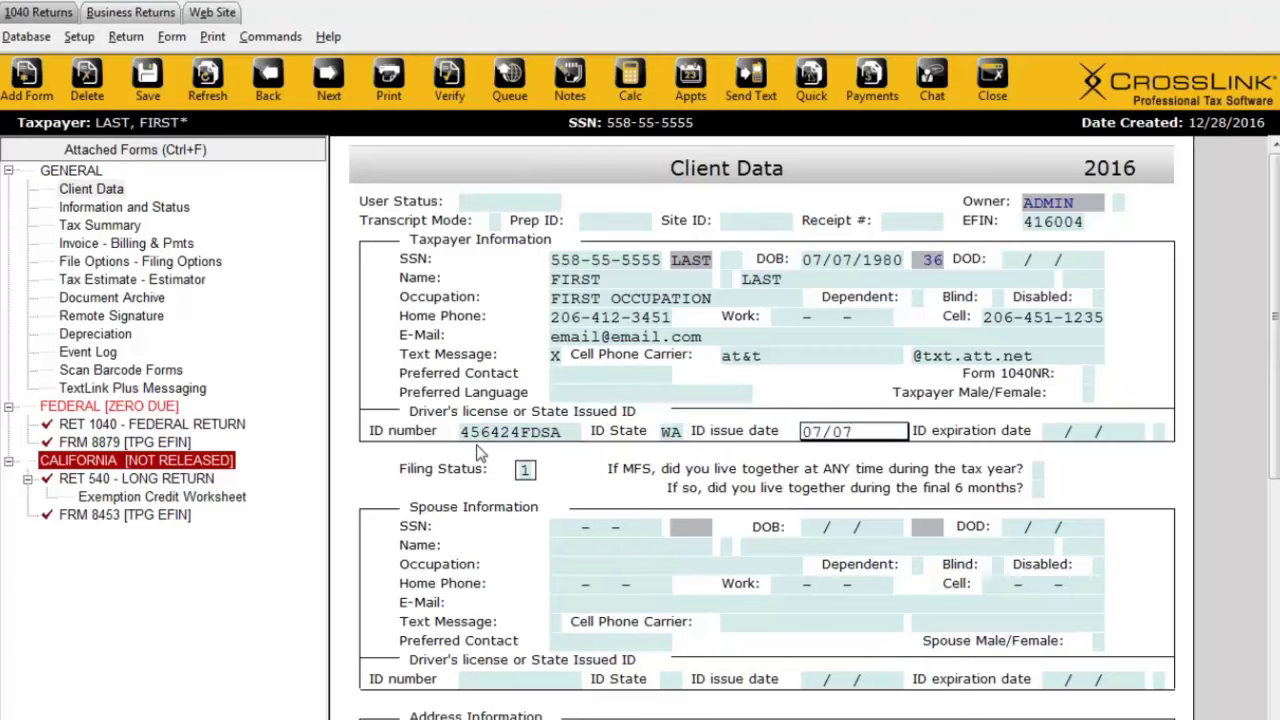
pyautogui.write('/2014')
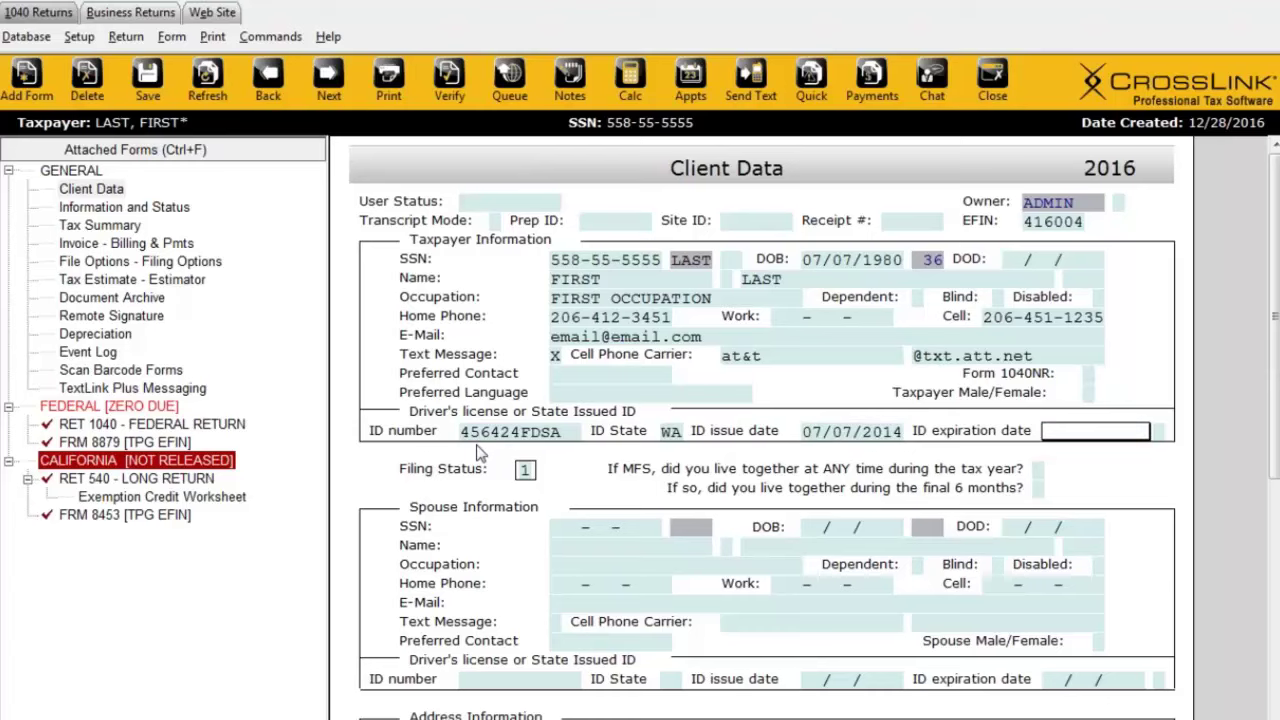
pyautogui.write('07/07/2018')
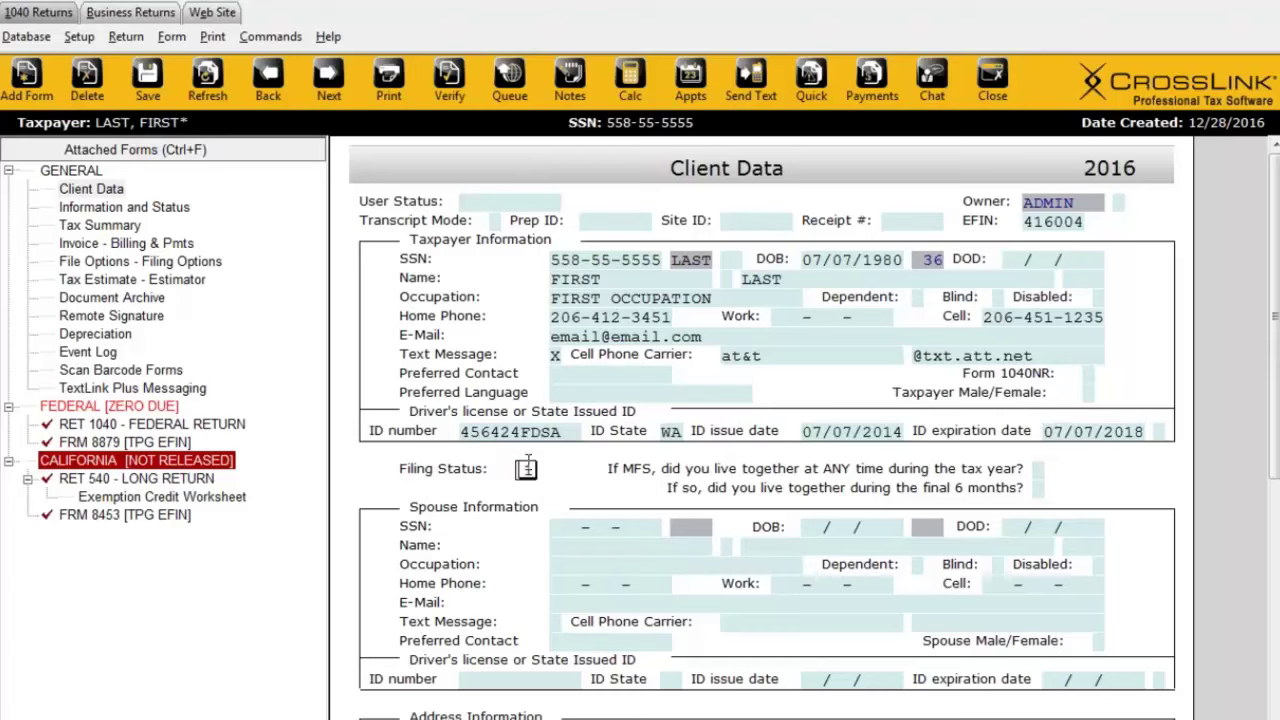
# Replace filing status 1 with 4 (Head of Household).
pyautogui.press('BackSpace')
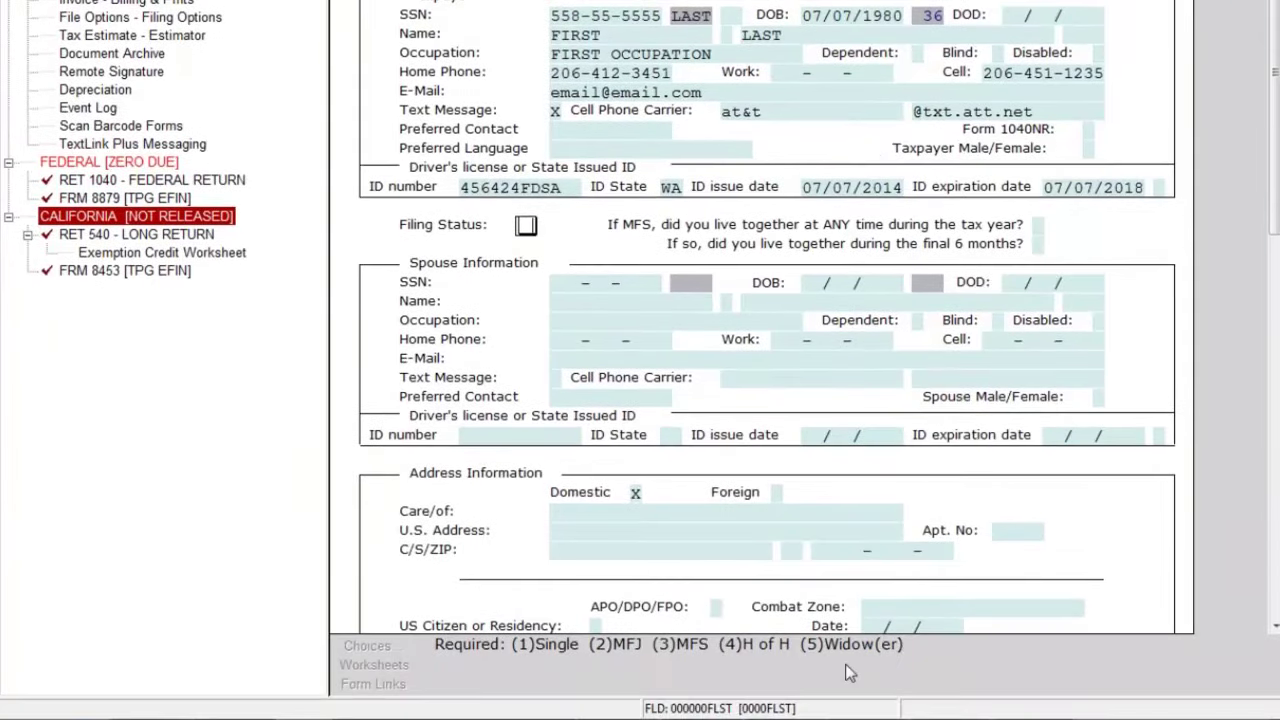
pyautogui.write('4')
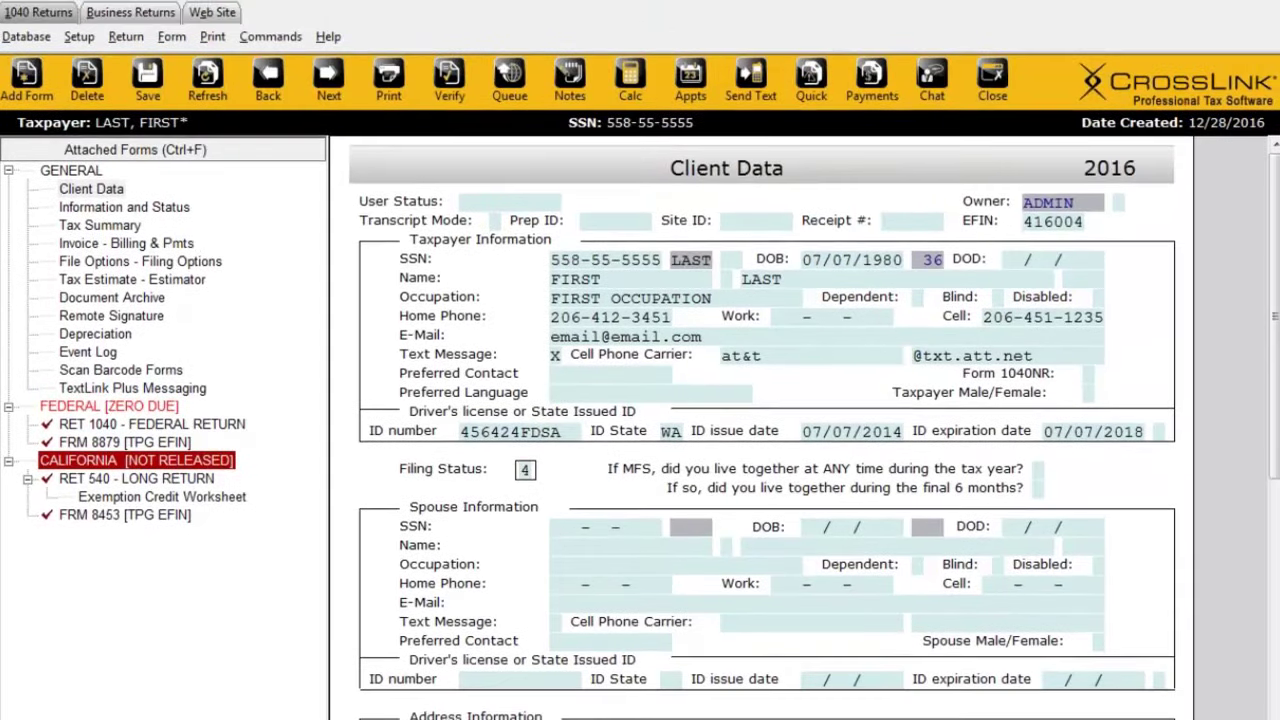
pyautogui.scroll(-2, 603, 503)
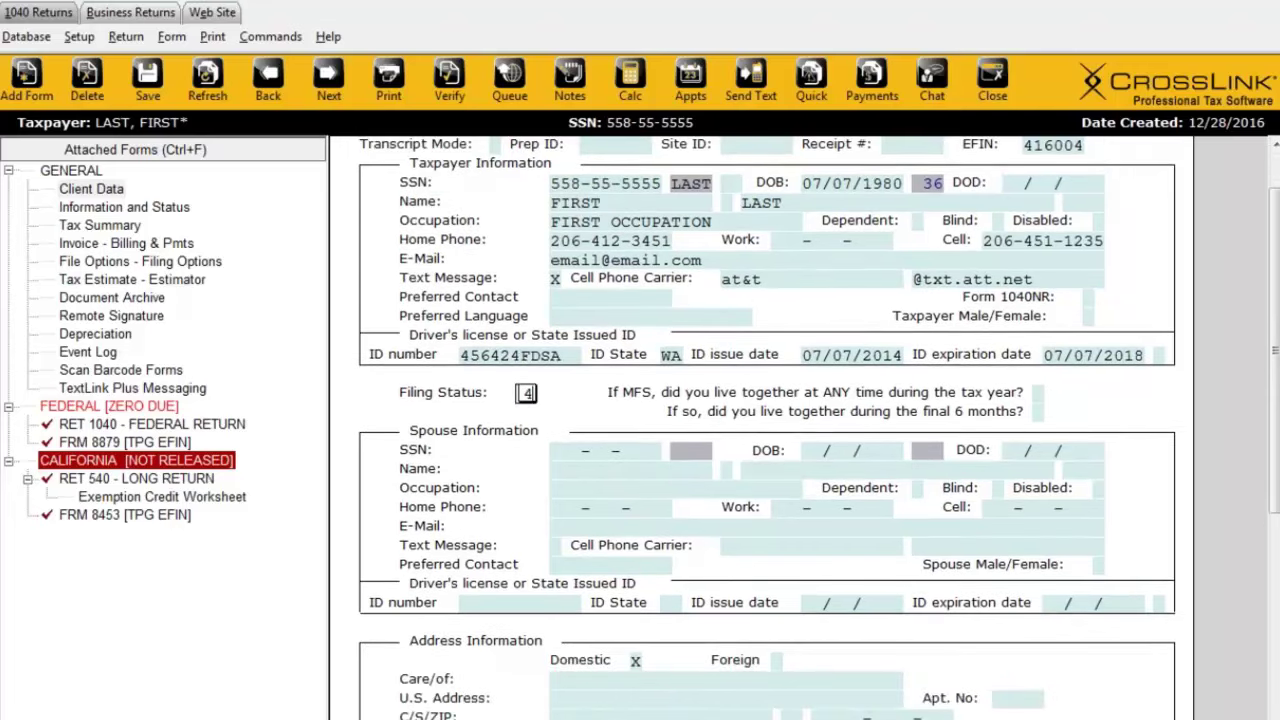
pyautogui.scroll(-8, 700, 540)
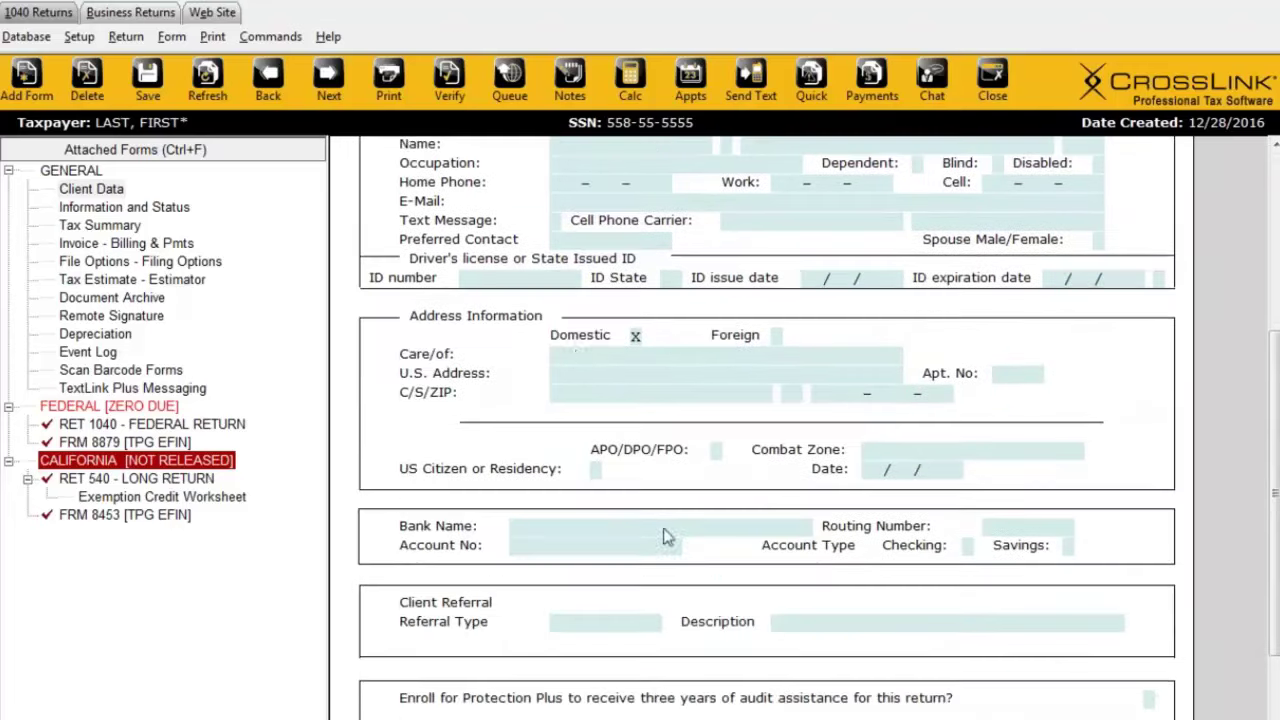
# Put focus on the Care/of line of the domestic Address Information section.
pyautogui.click(580, 355)
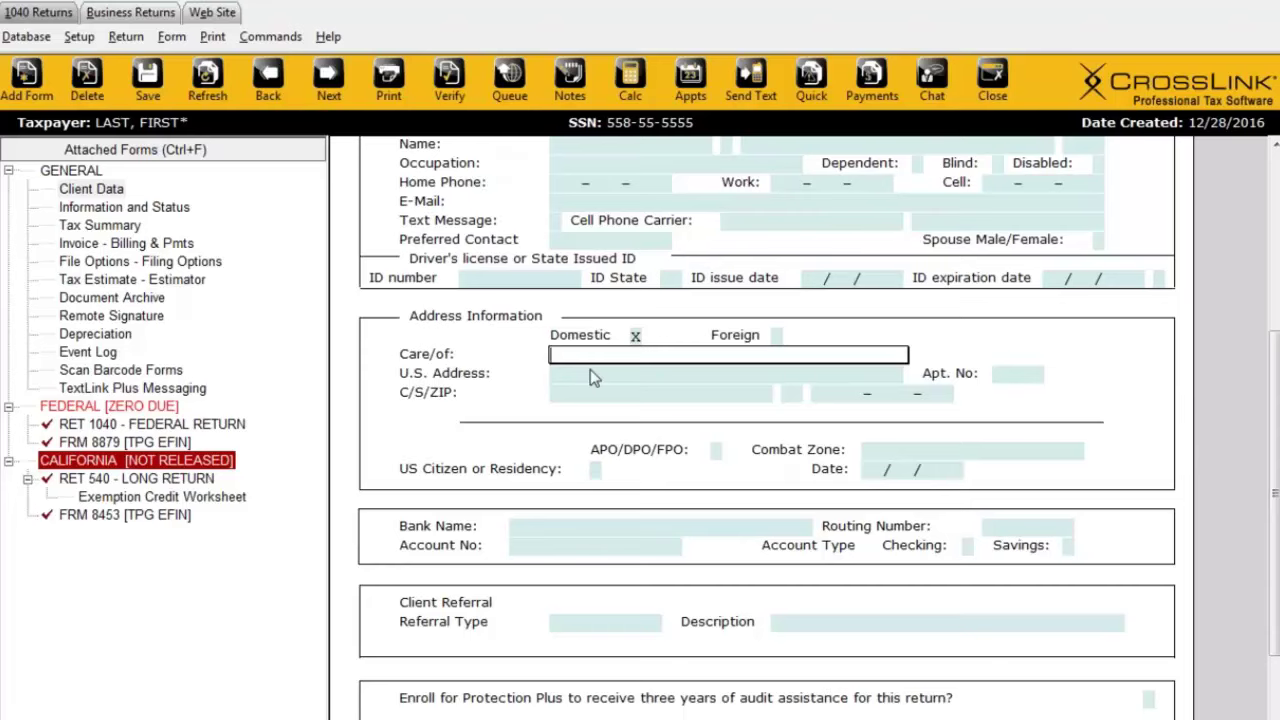
pyautogui.scroll(8, 590, 376)
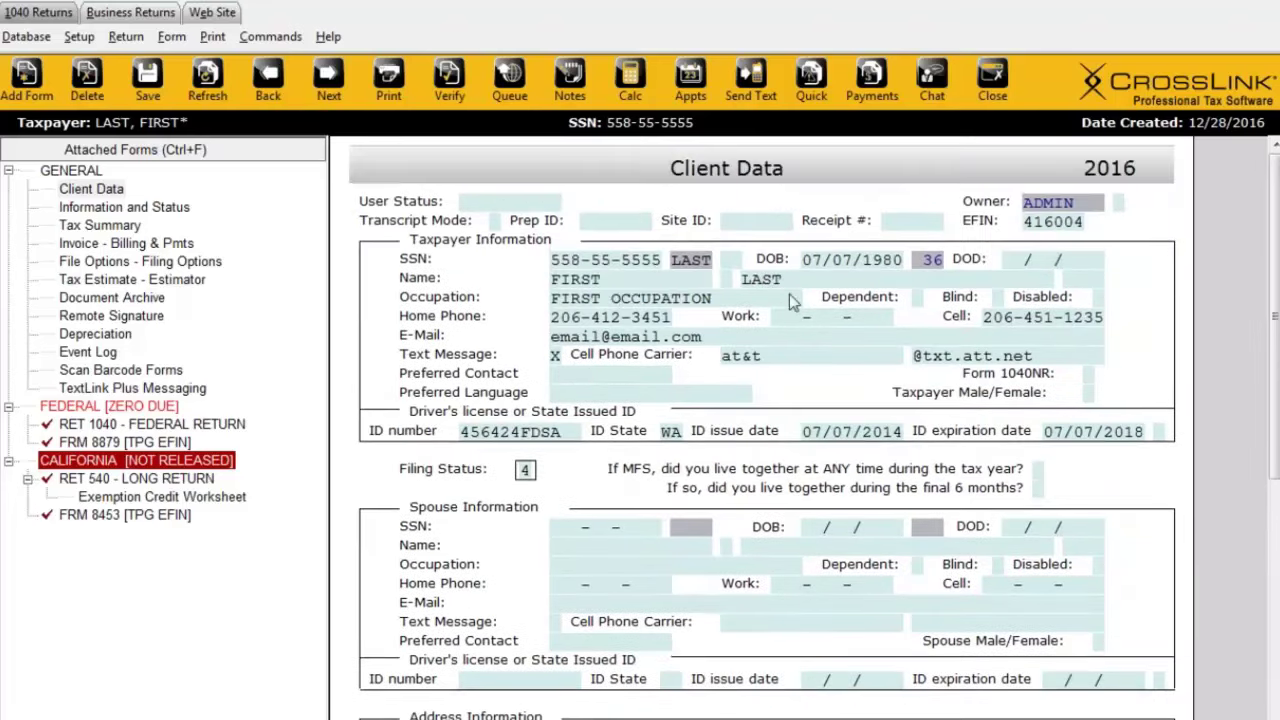
pyautogui.scroll(-1, 655, 655)
pyautogui.scroll(-5, 566, 474)
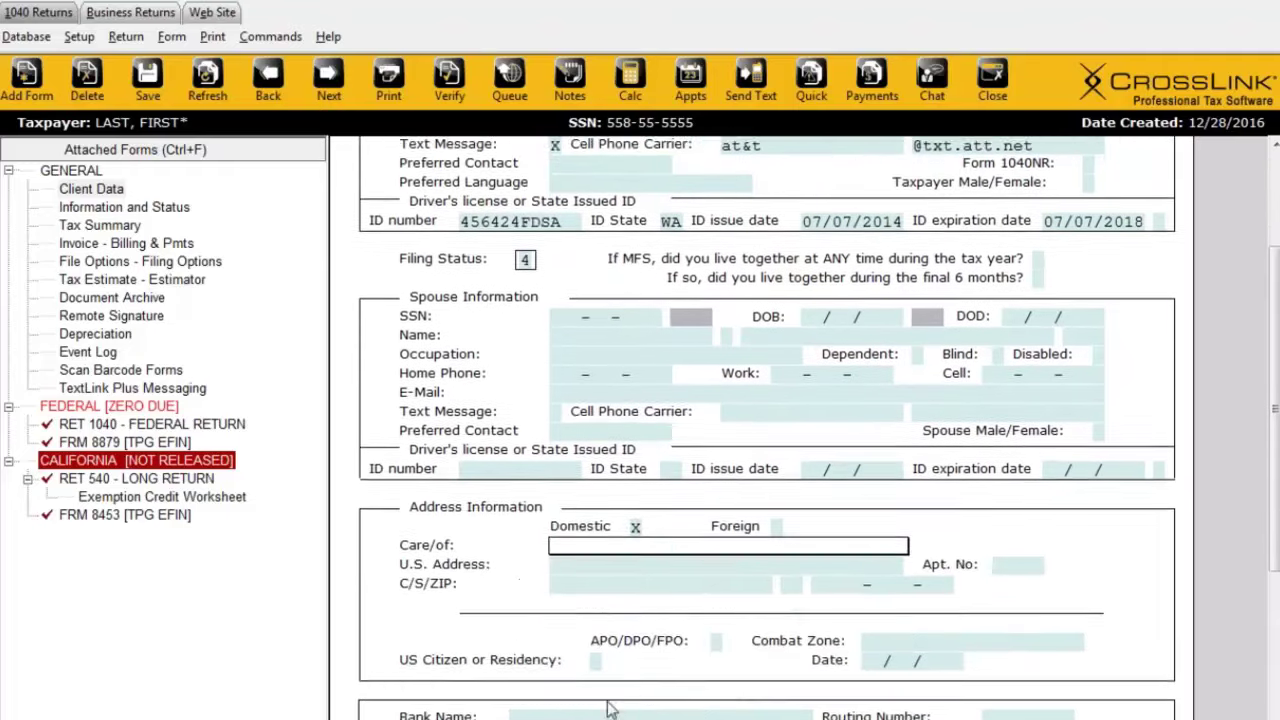
pyautogui.click(566, 472)
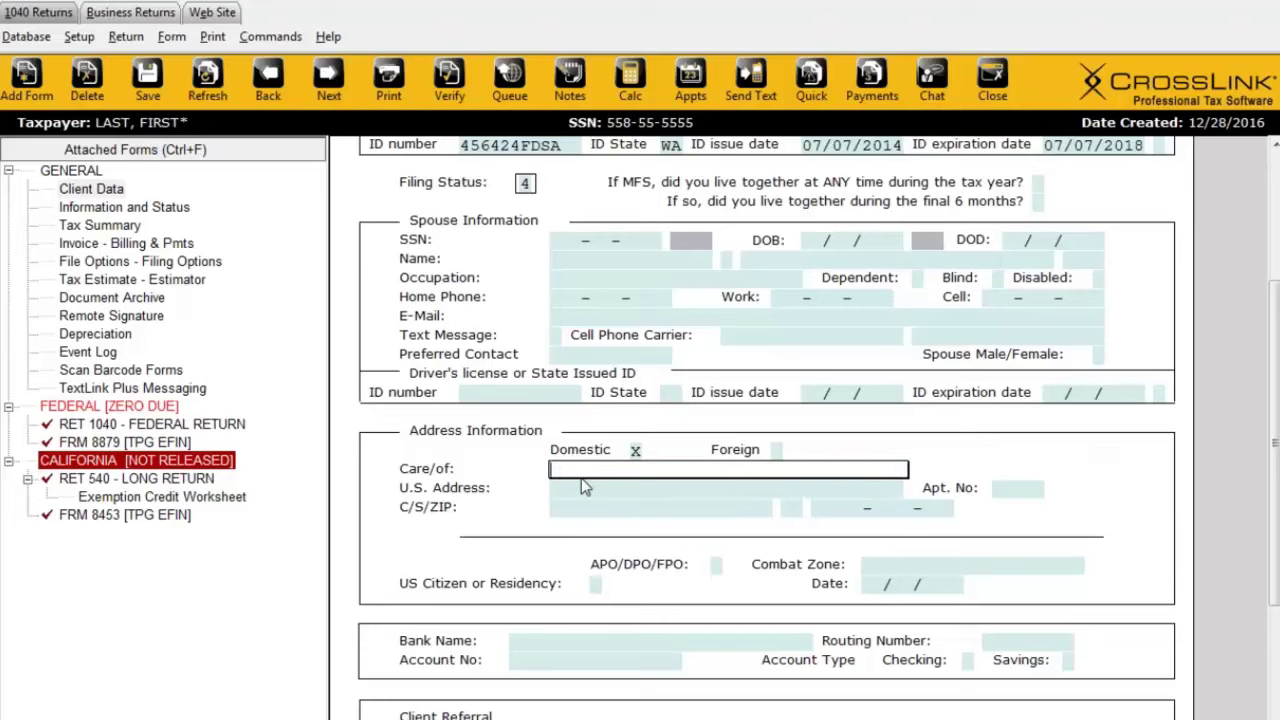
pyautogui.scroll(10, 584, 468)
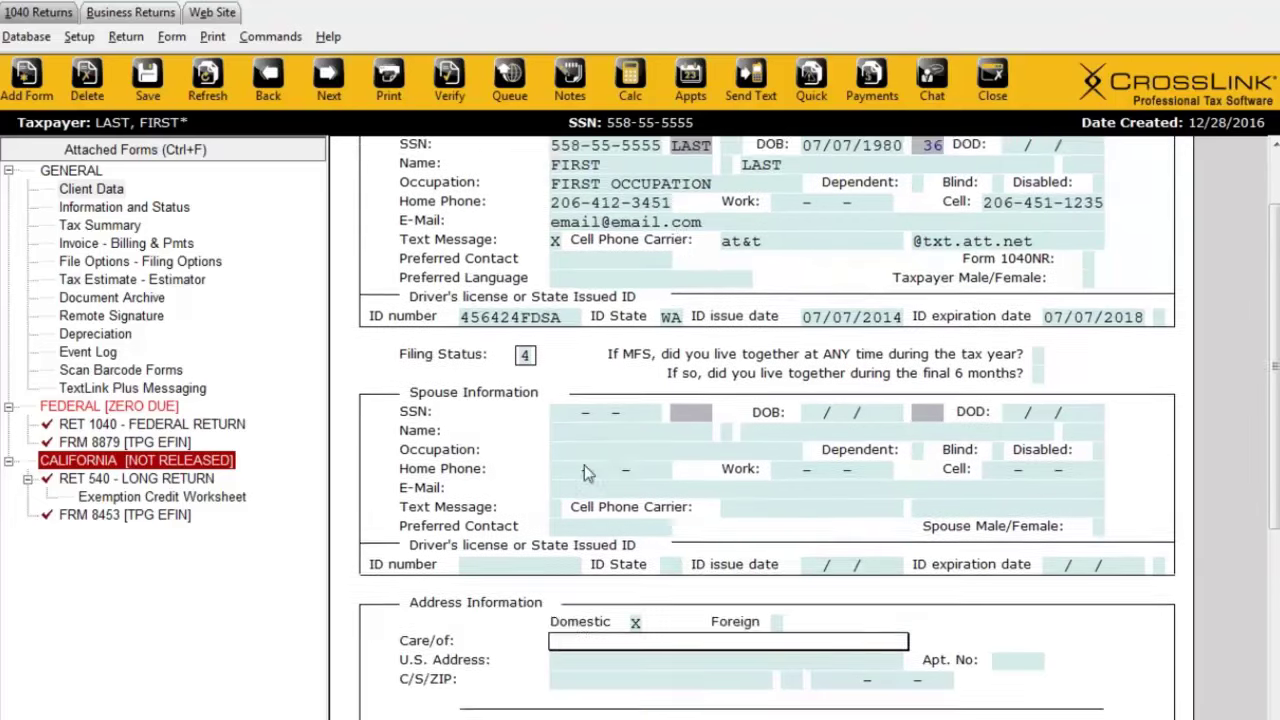
pyautogui.scroll(-6, 584, 468)
pyautogui.scroll(-2, 597, 507)
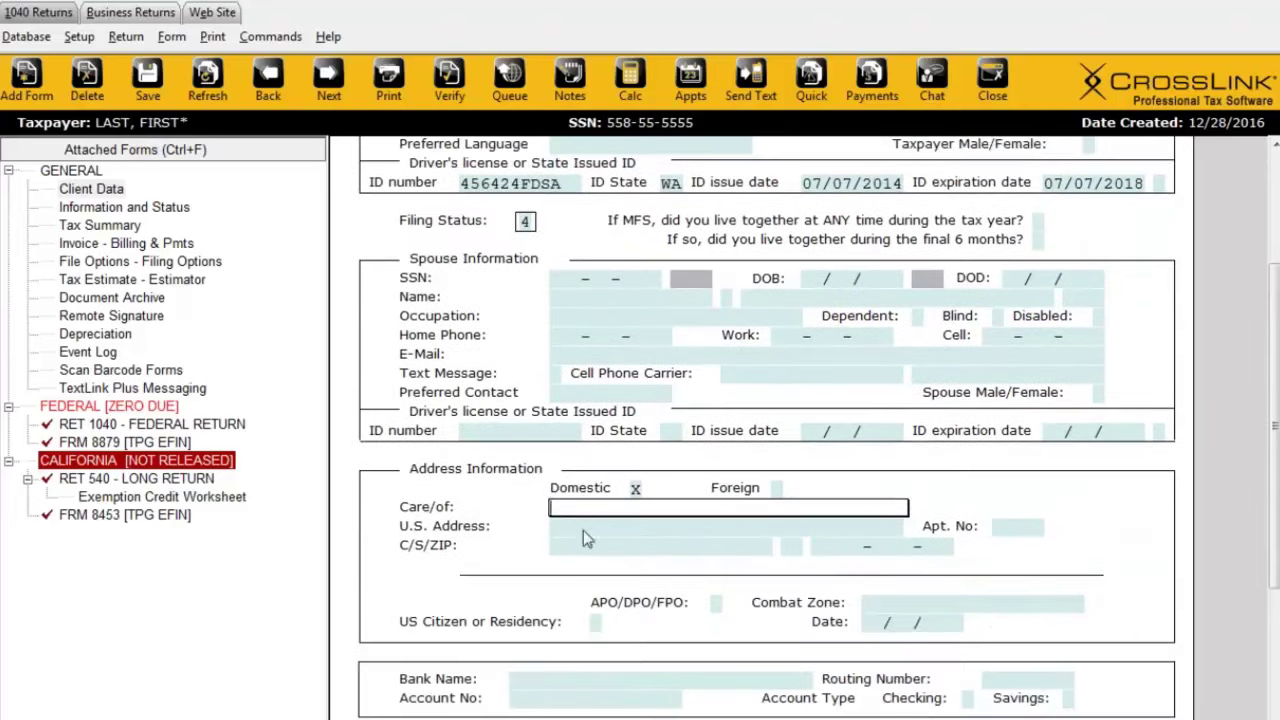
pyautogui.click(580, 530)
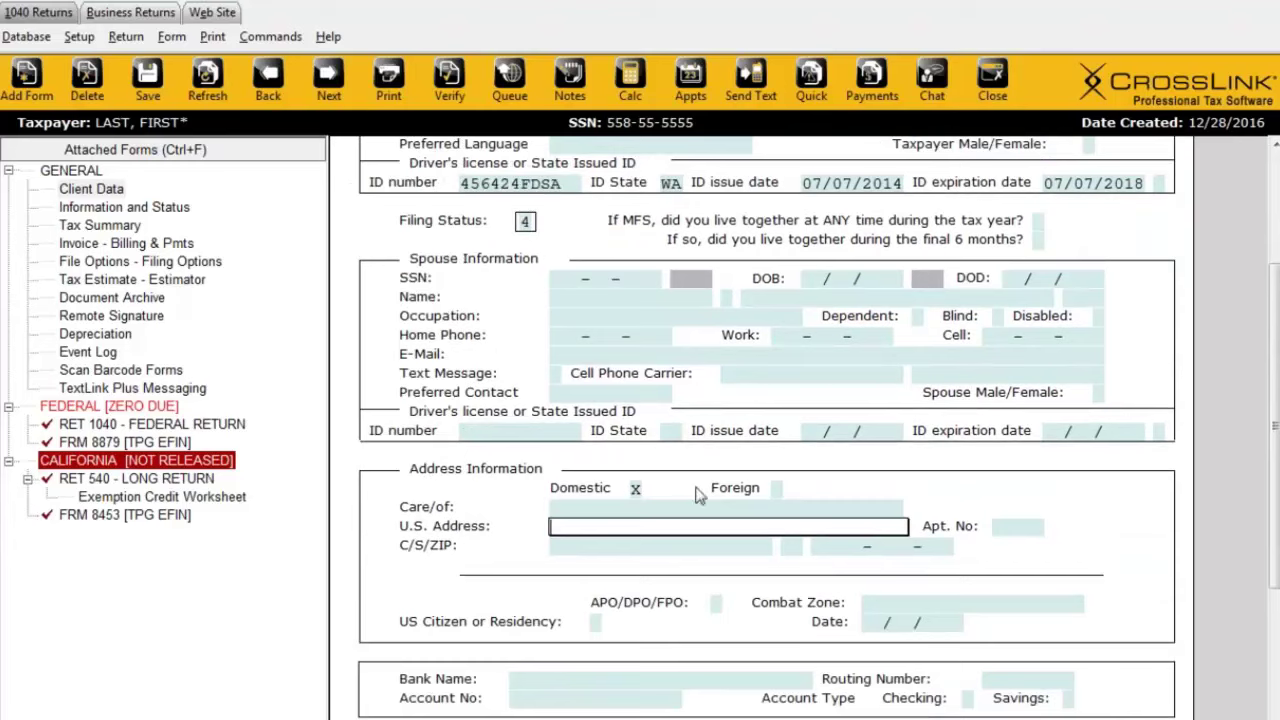
pyautogui.click(594, 508)
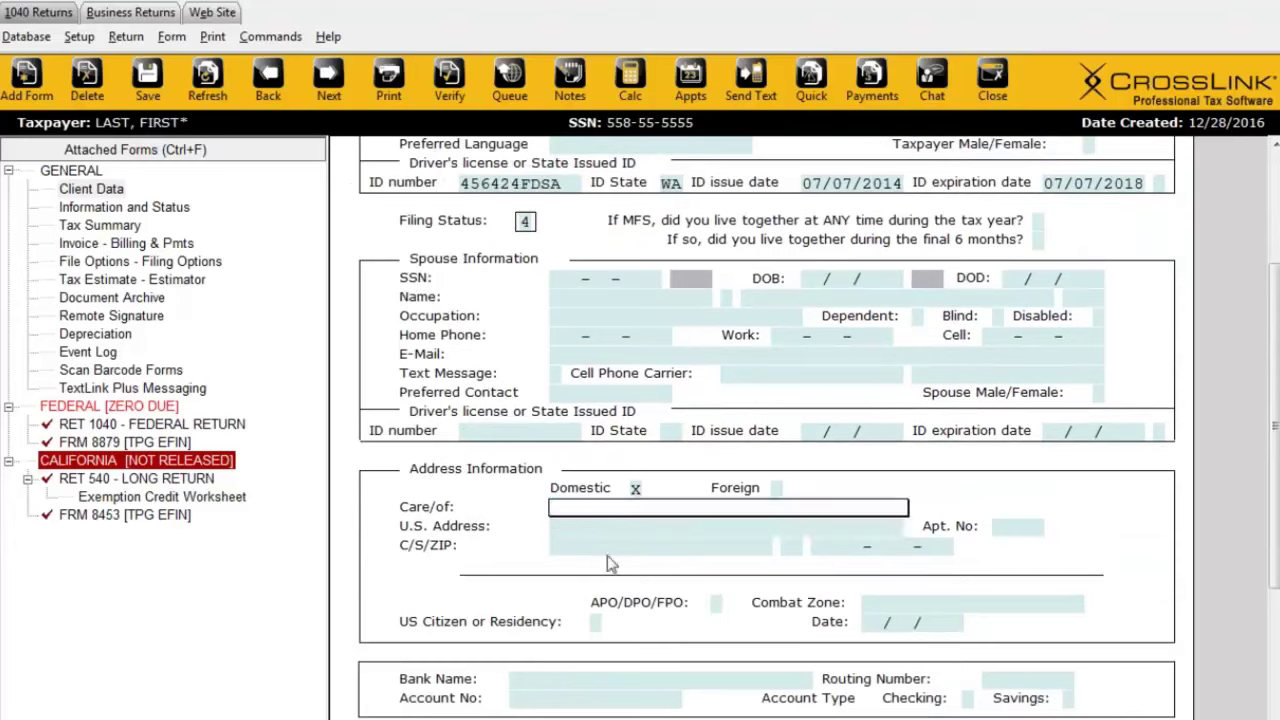
# Enter the taxpayer's street address and ZIP code so city and state auto-fill.
pyautogui.press('Tab')
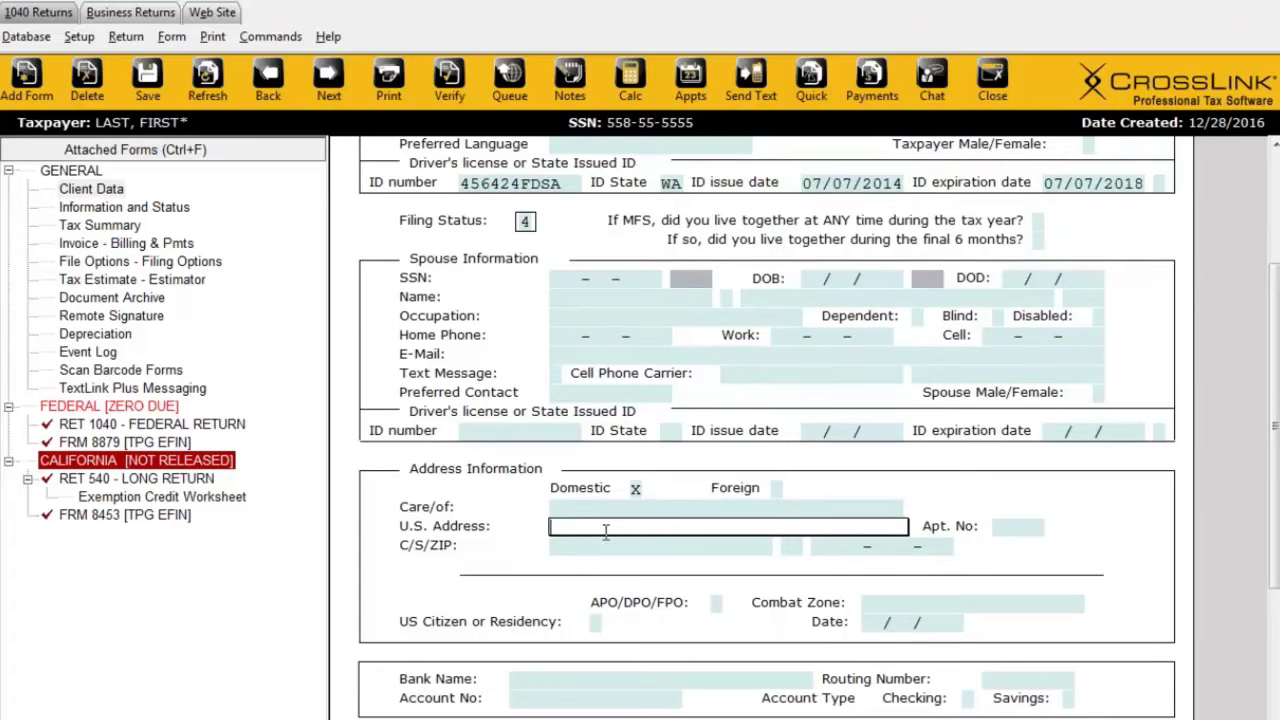
pyautogui.scroll(-2, 605, 530)
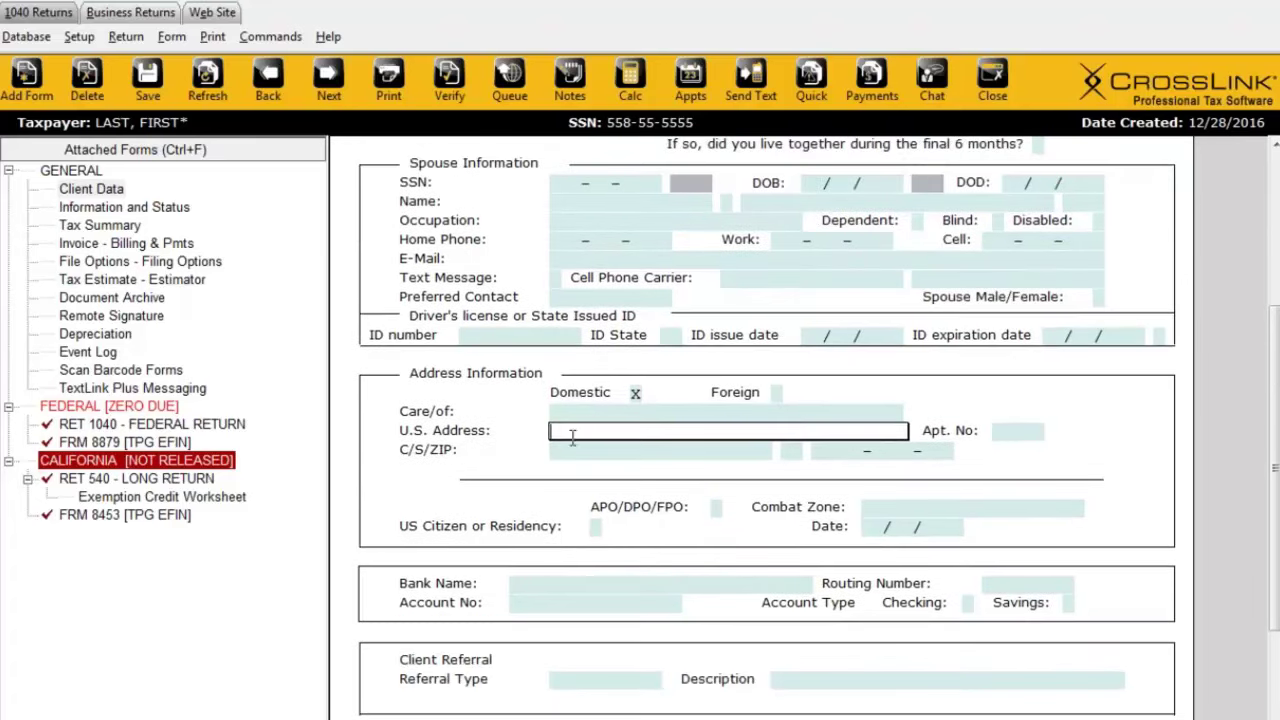
pyautogui.write('123 FAR')
pyautogui.write('E ST')
pyautogui.press('Tab')
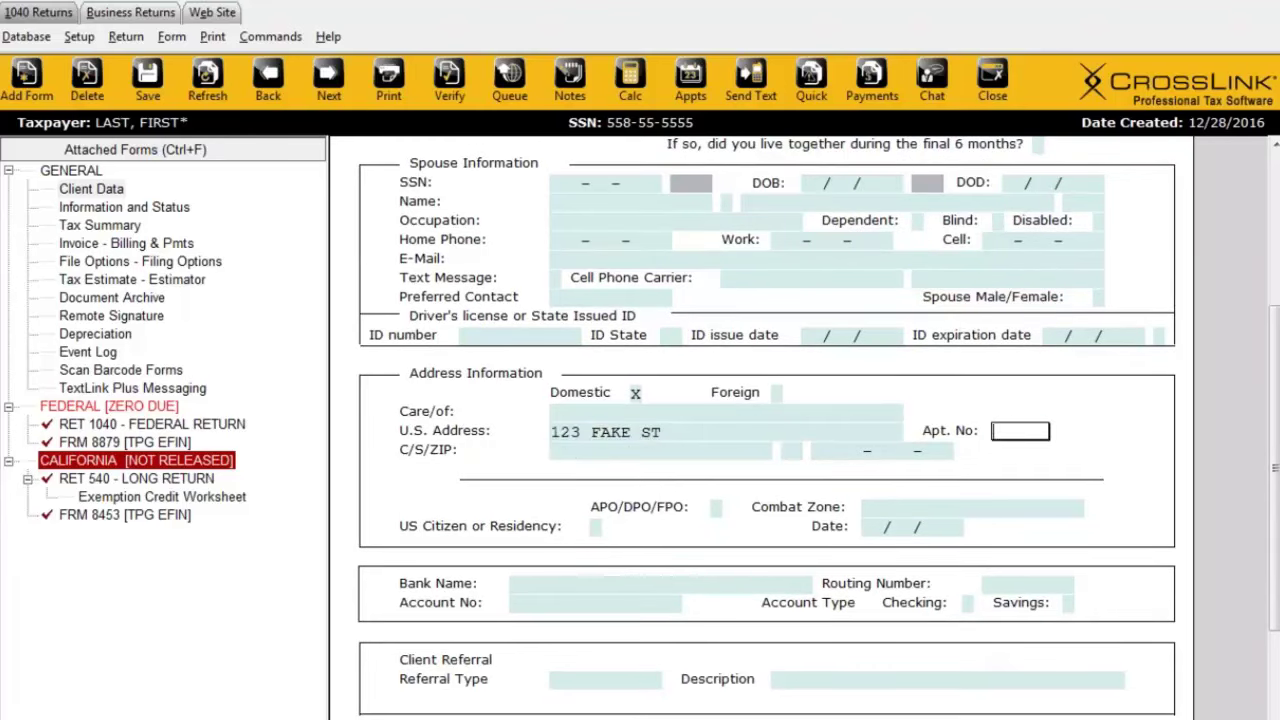
pyautogui.press('Tab')
pyautogui.write('98109')
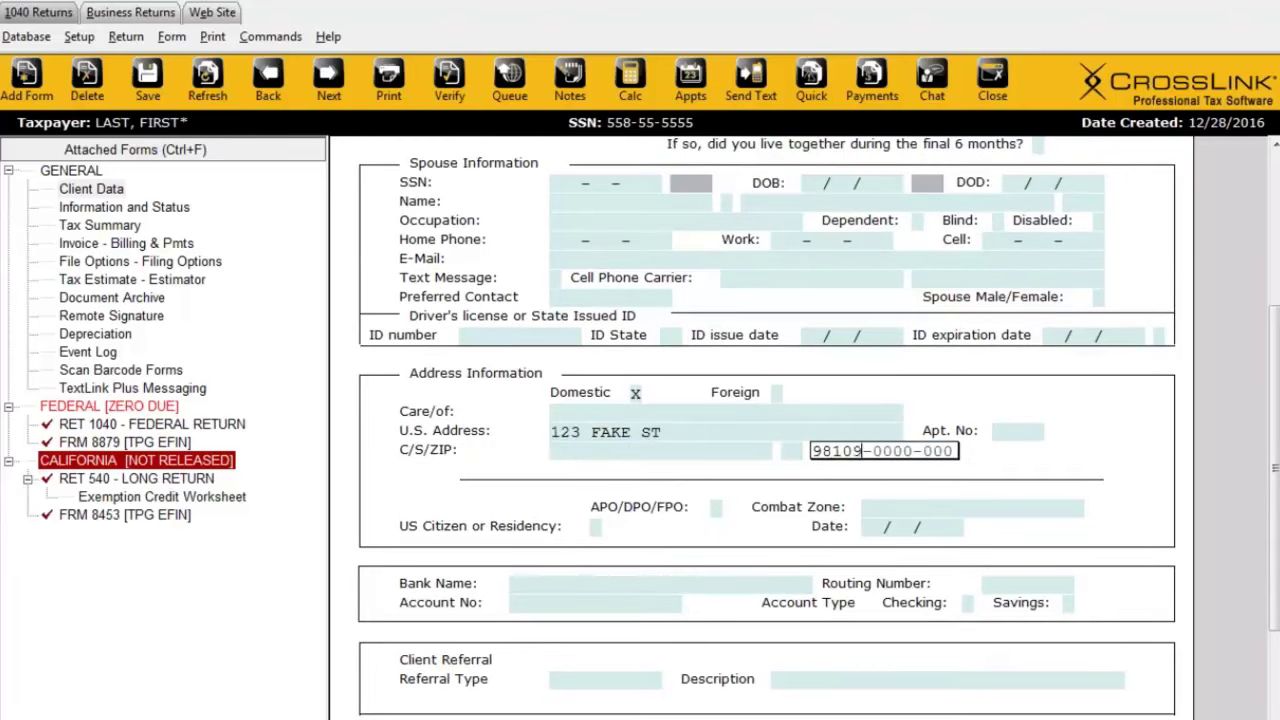
pyautogui.press('Tab')
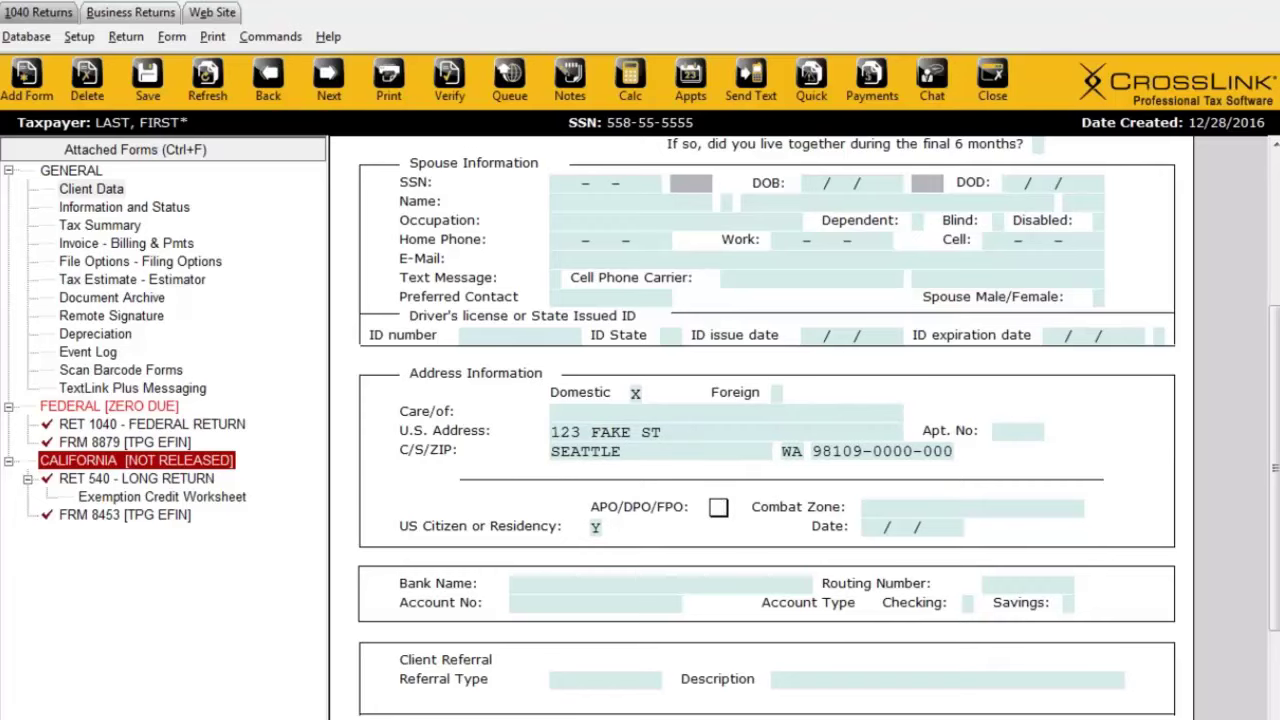
pyautogui.scroll(-3, 905, 470)
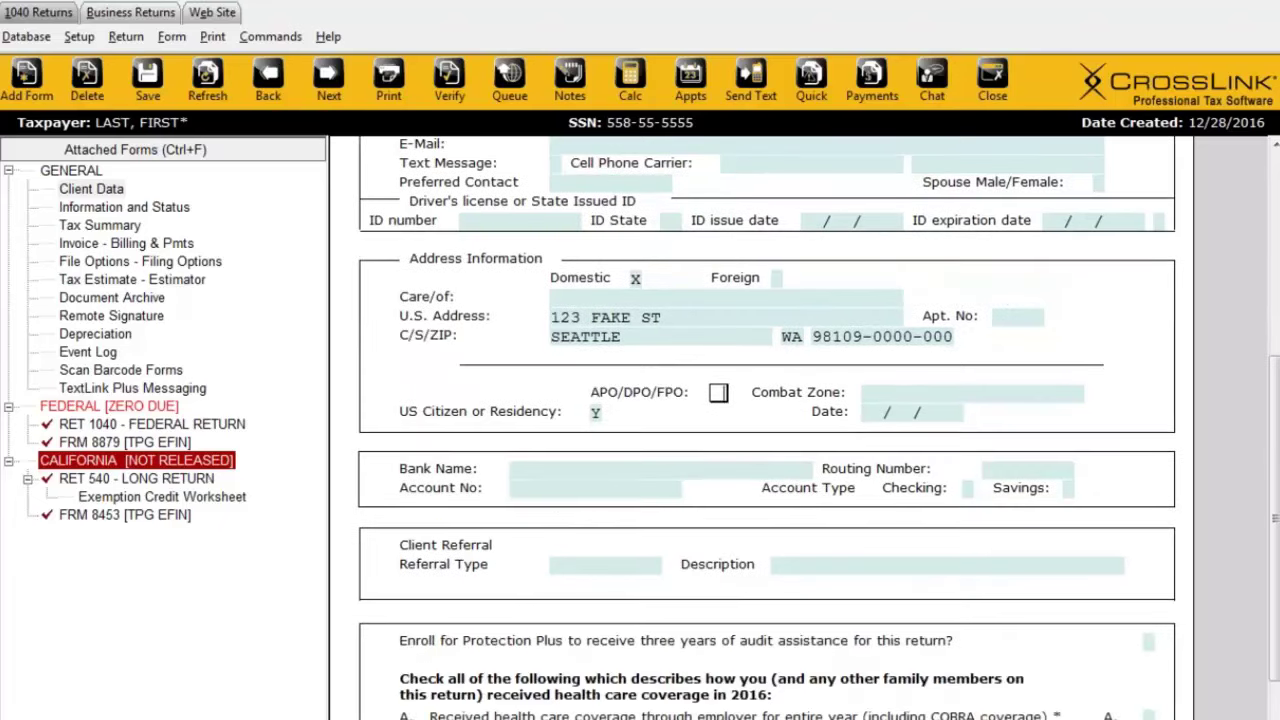
pyautogui.click(902, 392)
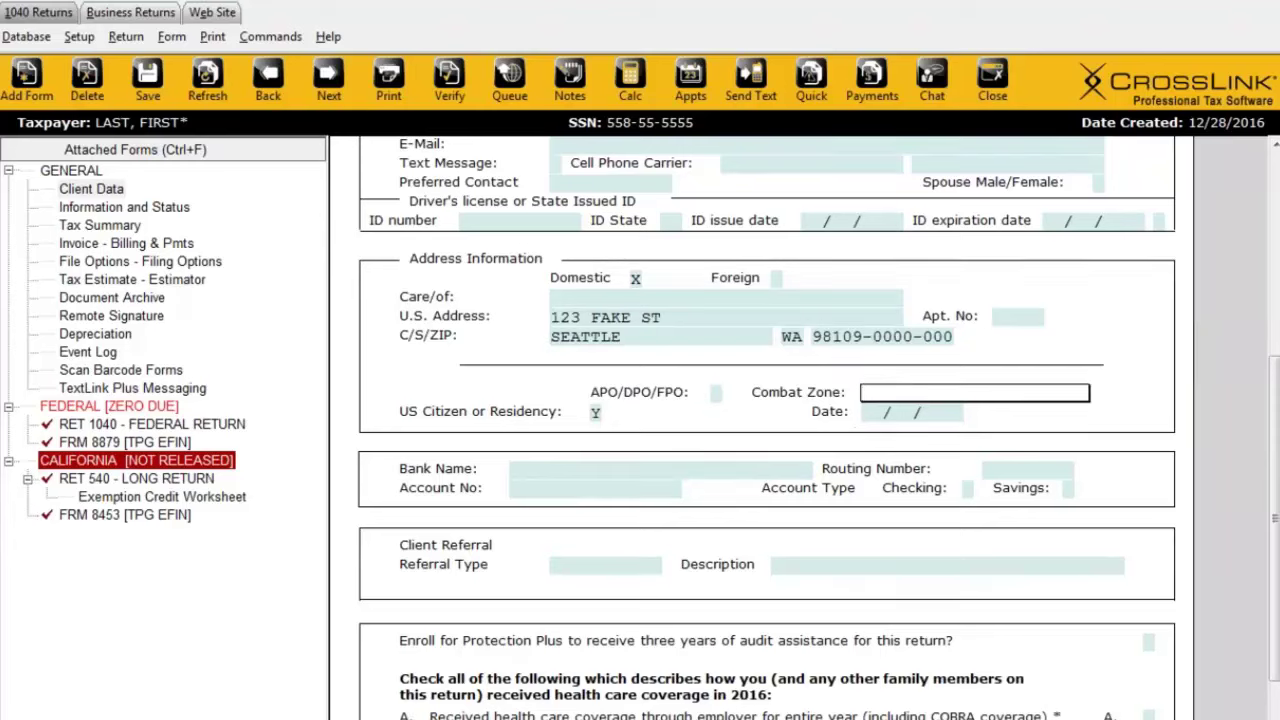
pyautogui.press('F2')
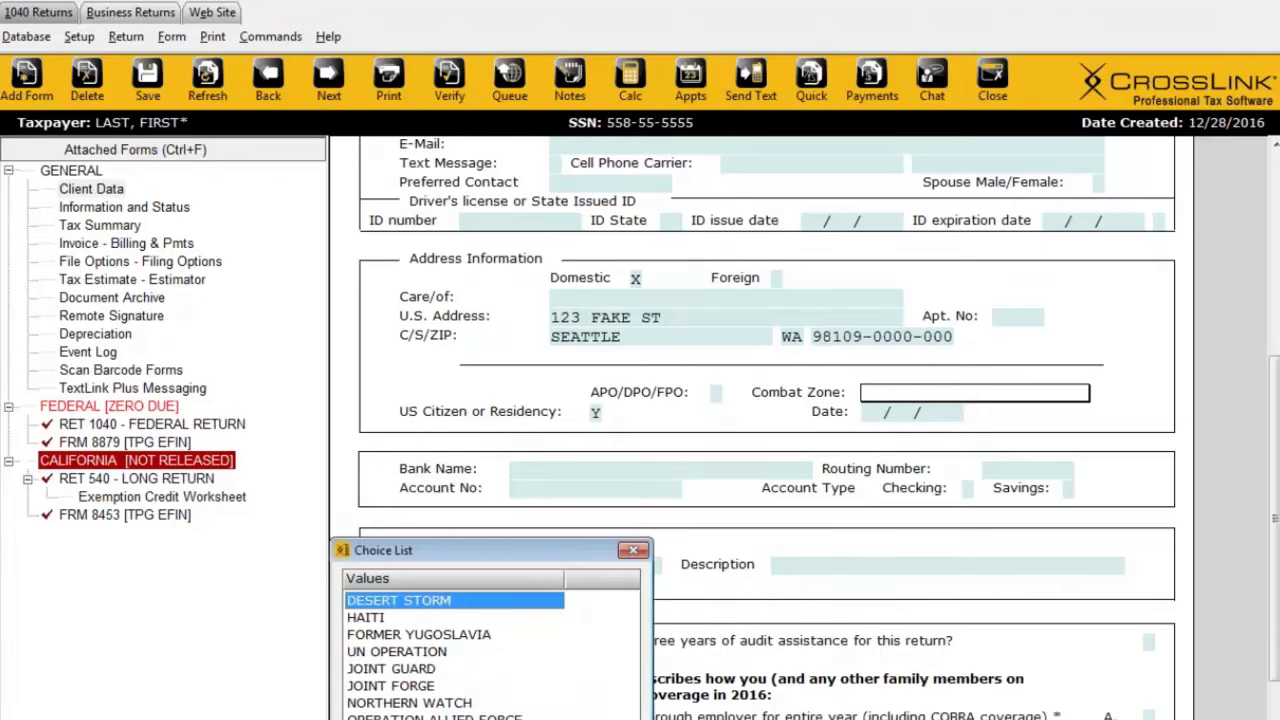
pyautogui.press('Escape')
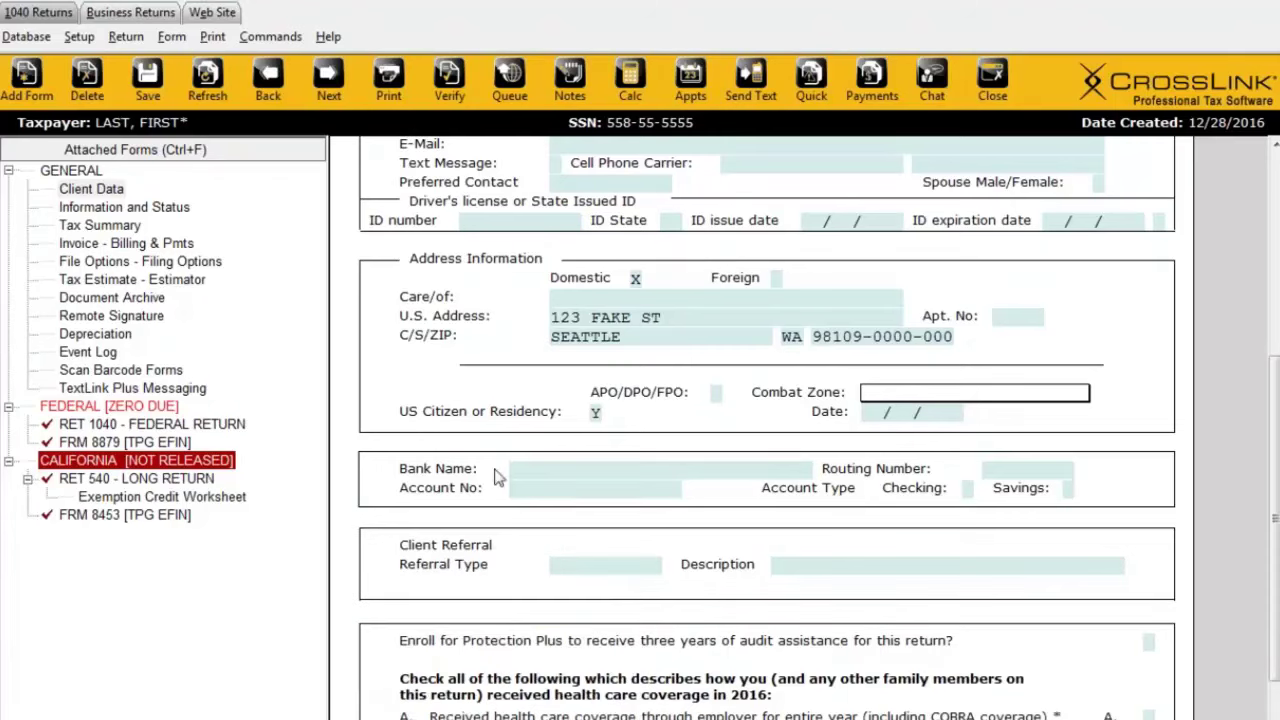
pyautogui.click(559, 466)
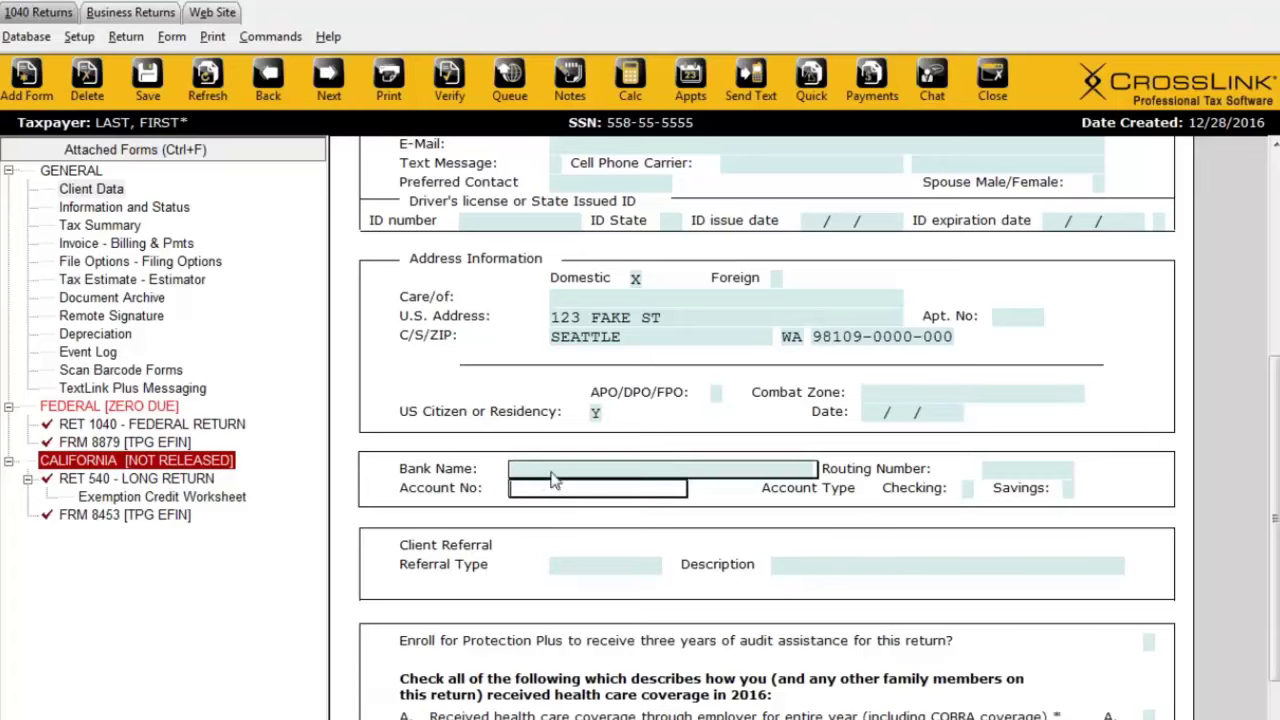
pyautogui.scroll(-1, 520, 522)
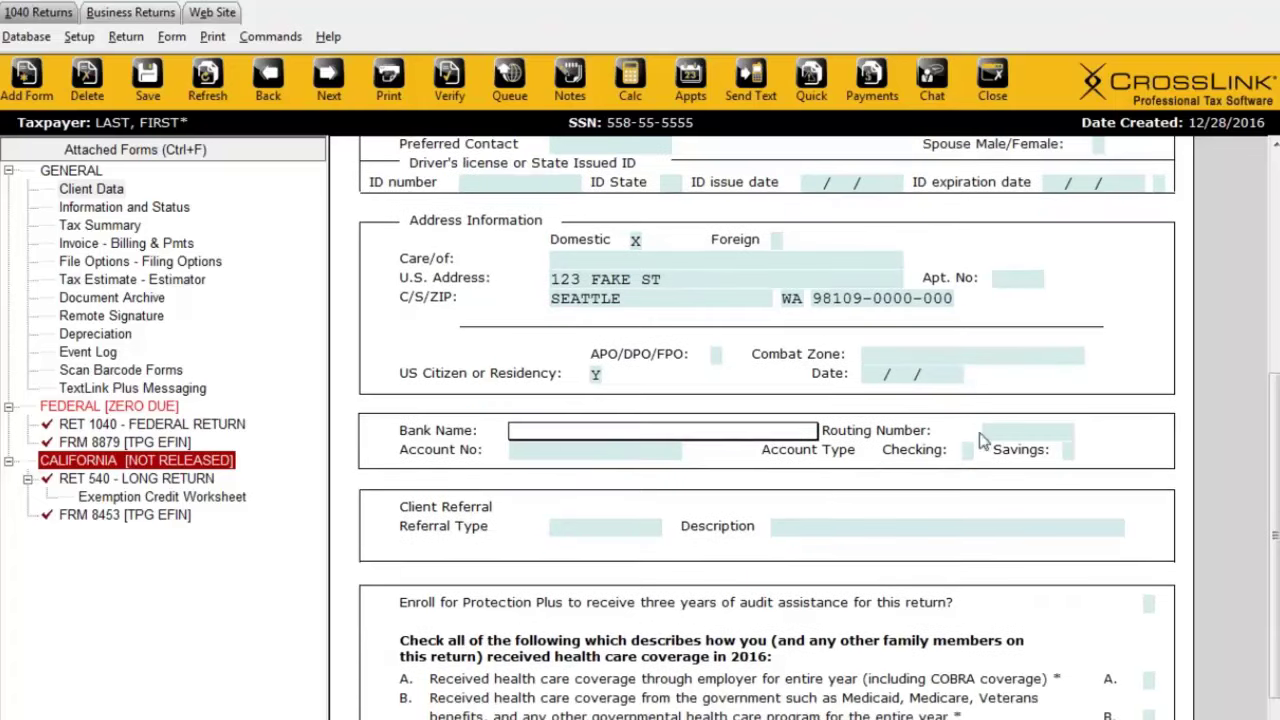
pyautogui.click(985, 440)
pyautogui.click(555, 452)
pyautogui.click(556, 432)
pyautogui.press('F4')
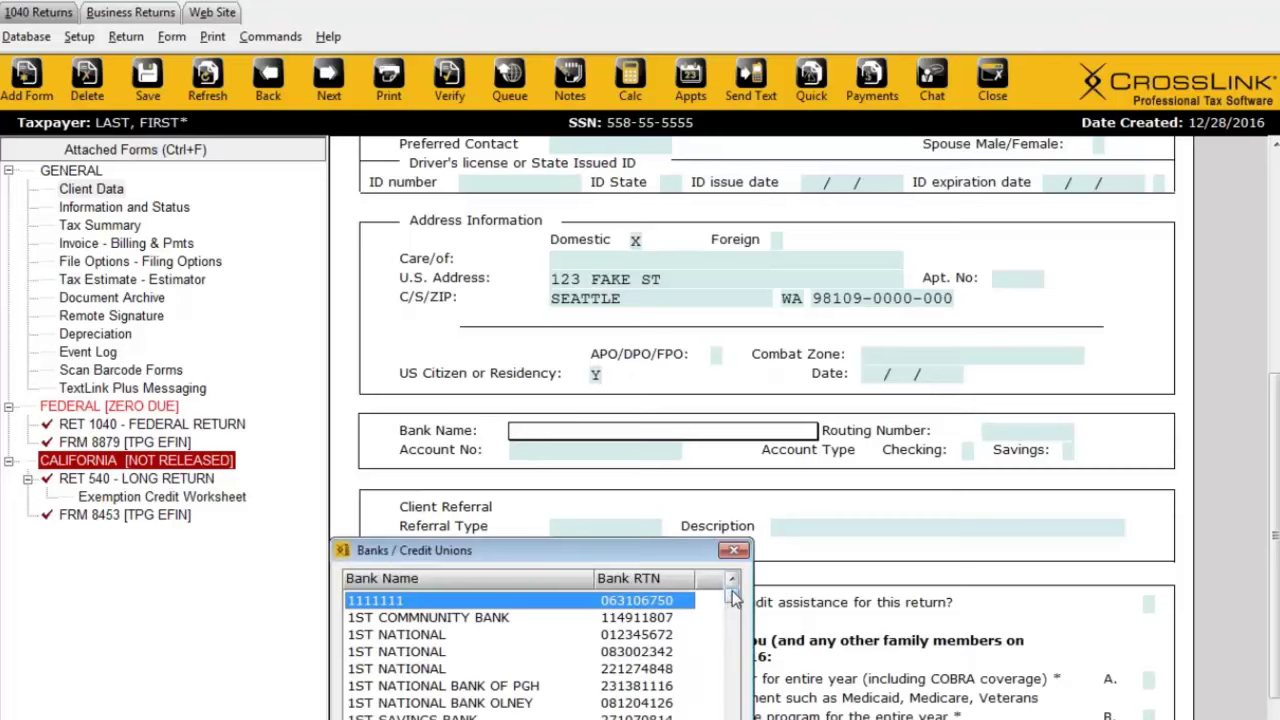
pyautogui.click(734, 550)
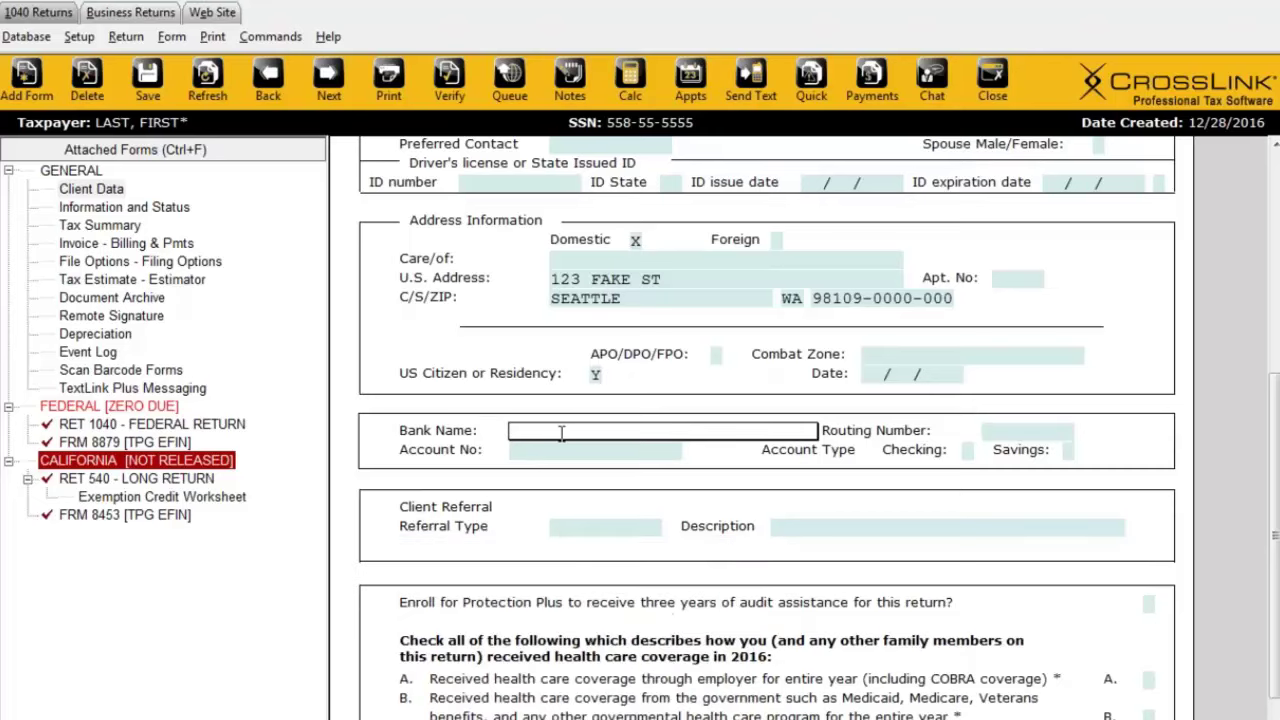
pyautogui.scroll(3, 517, 523)
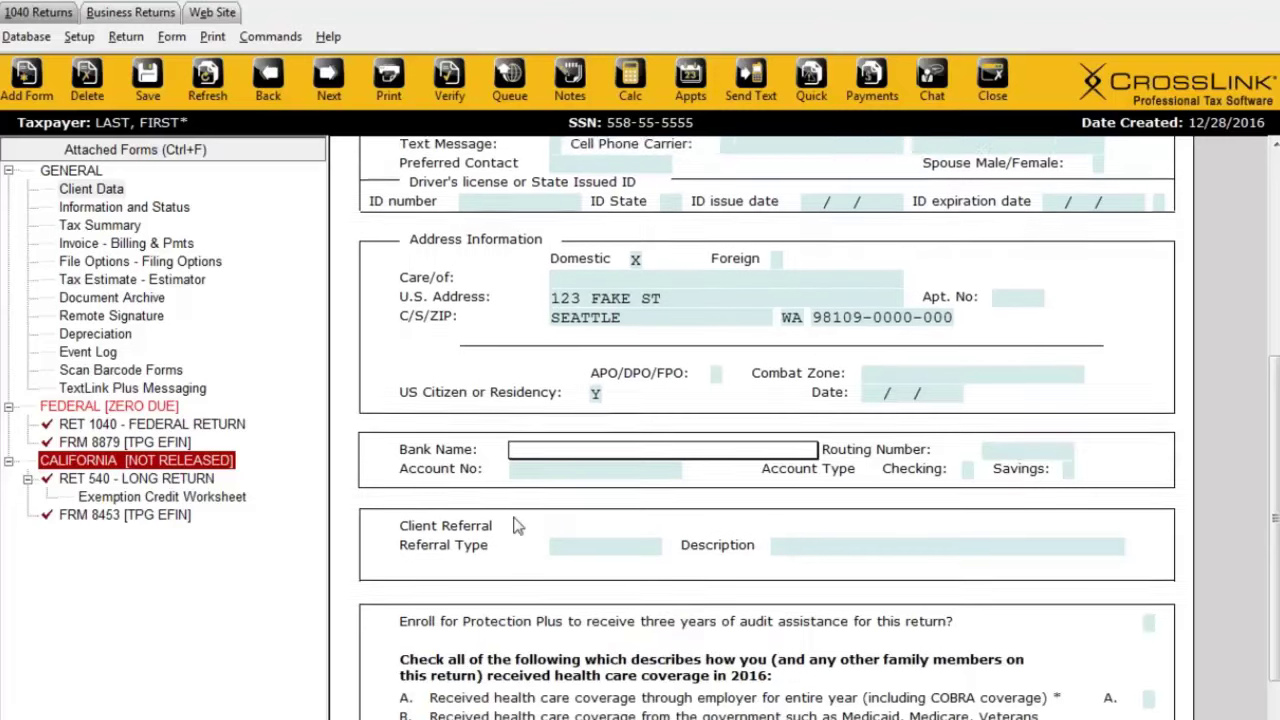
pyautogui.scroll(4, 517, 523)
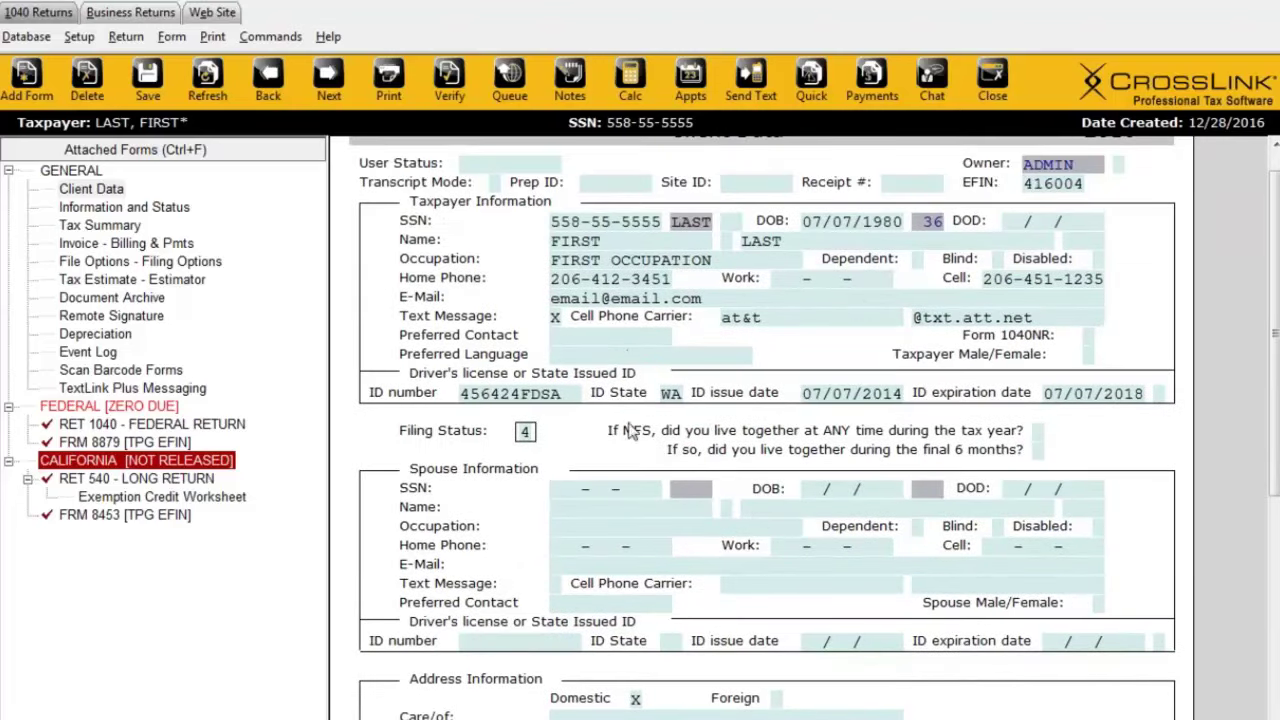
pyautogui.click(628, 262)
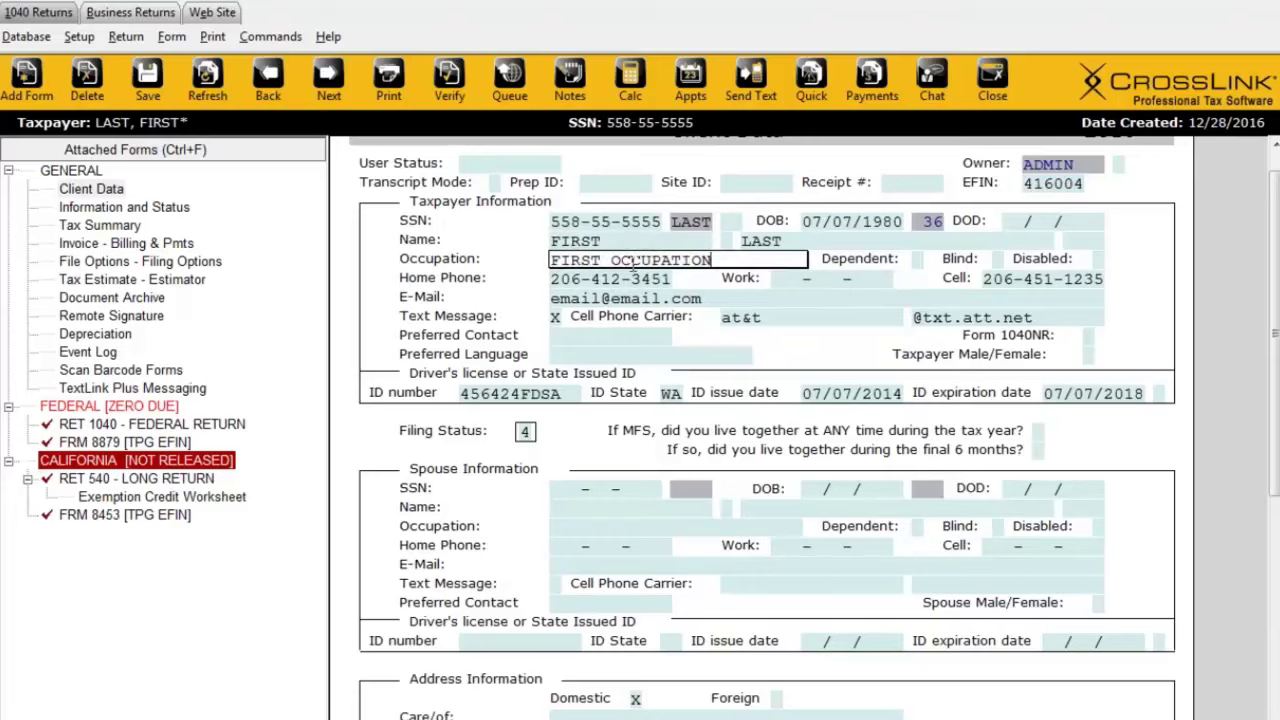
pyautogui.click(766, 317)
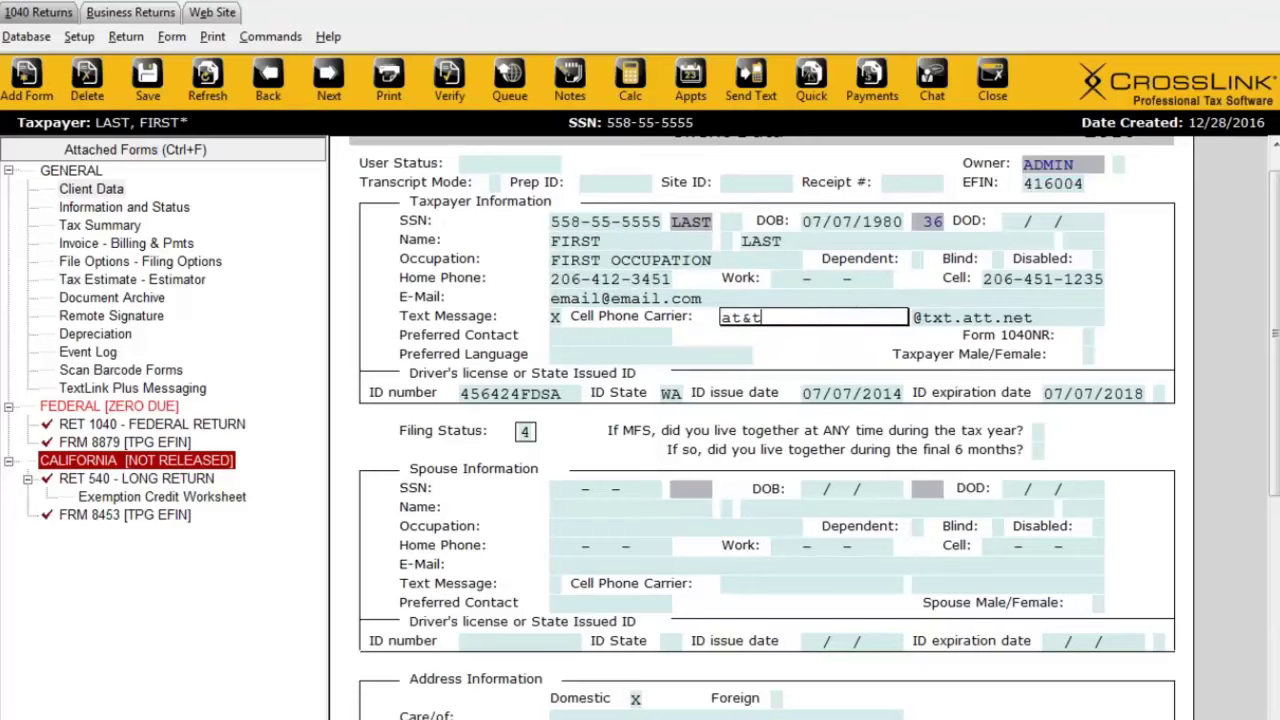
pyautogui.scroll(-8, 550, 697)
pyautogui.click(607, 468)
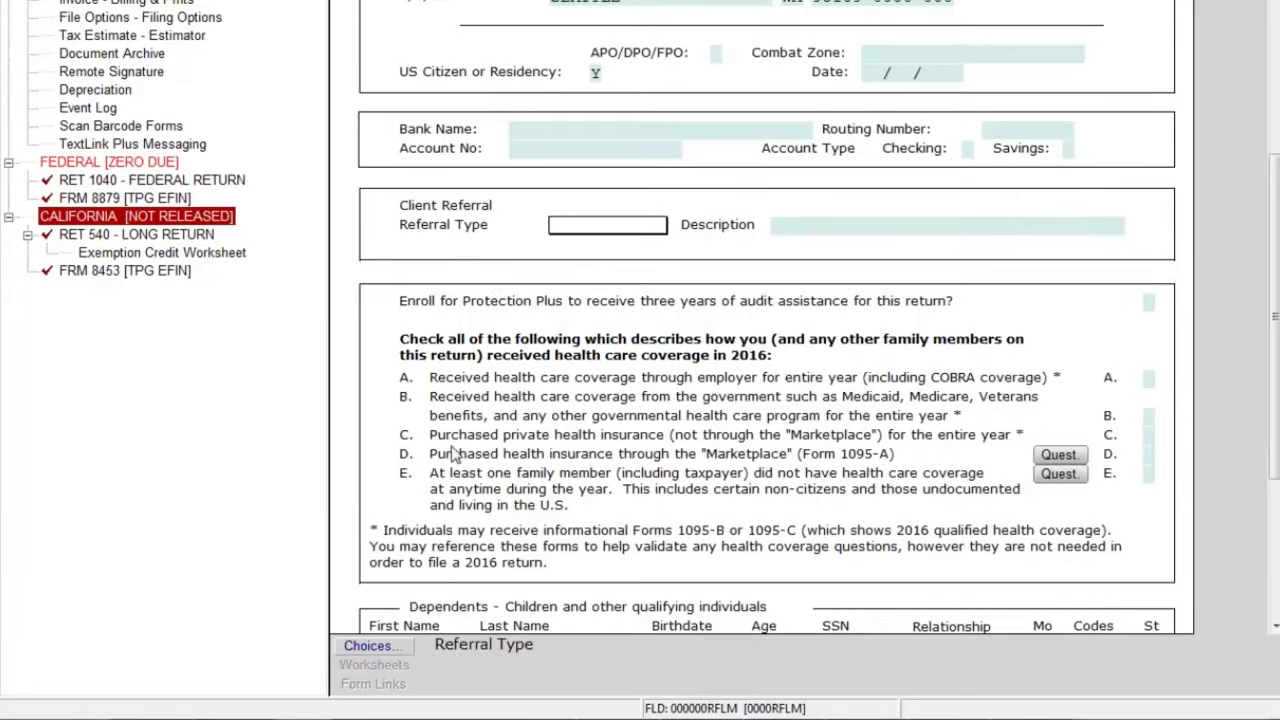
pyautogui.click(589, 128)
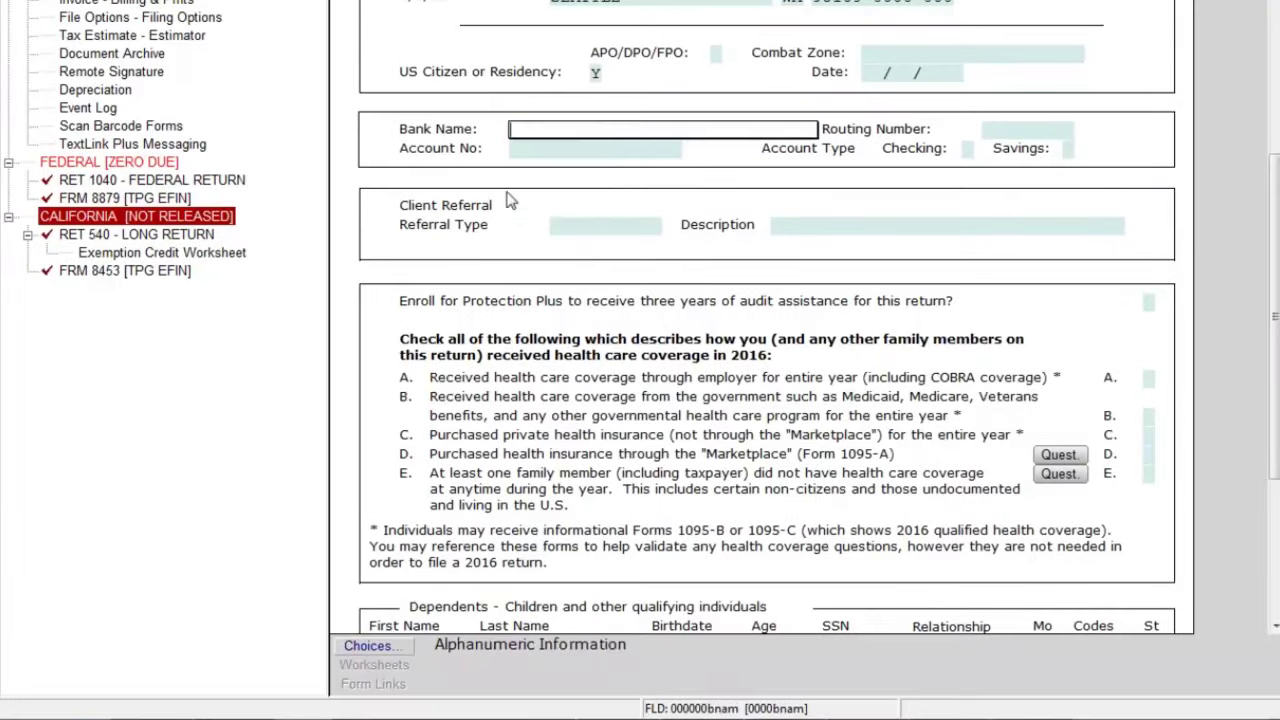
pyautogui.click(1020, 128)
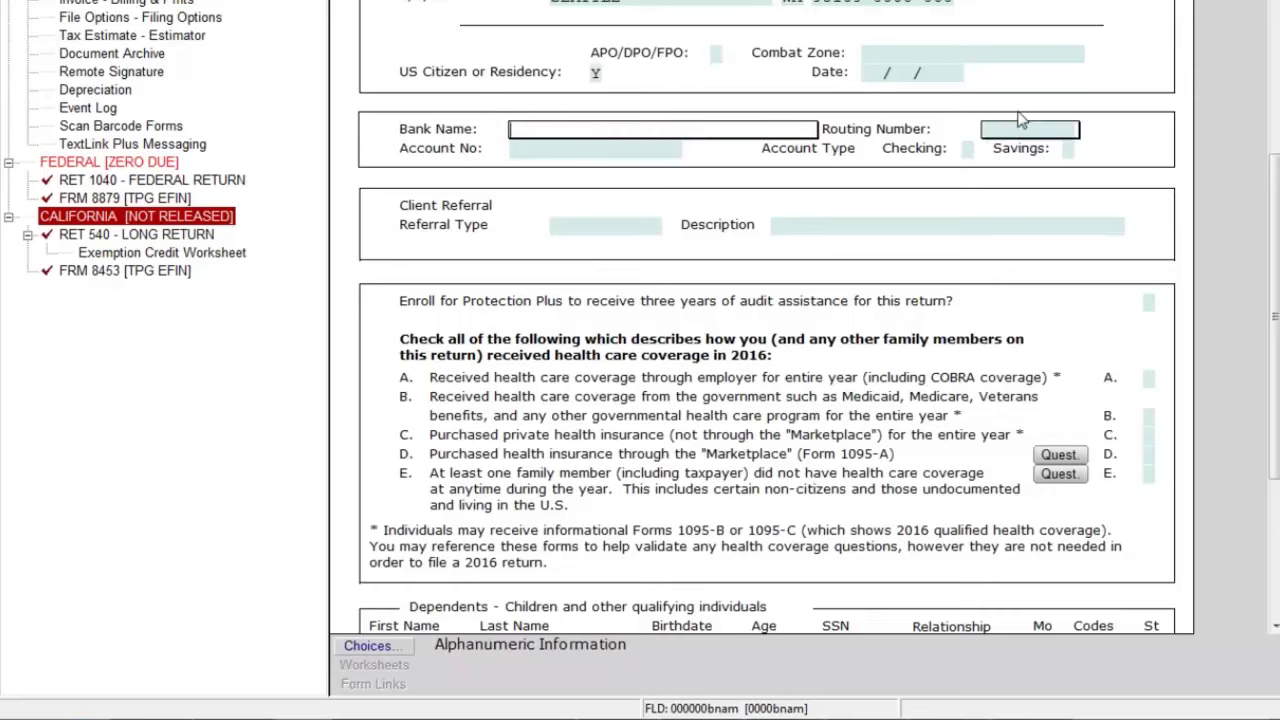
pyautogui.click(651, 130)
pyautogui.click(368, 646)
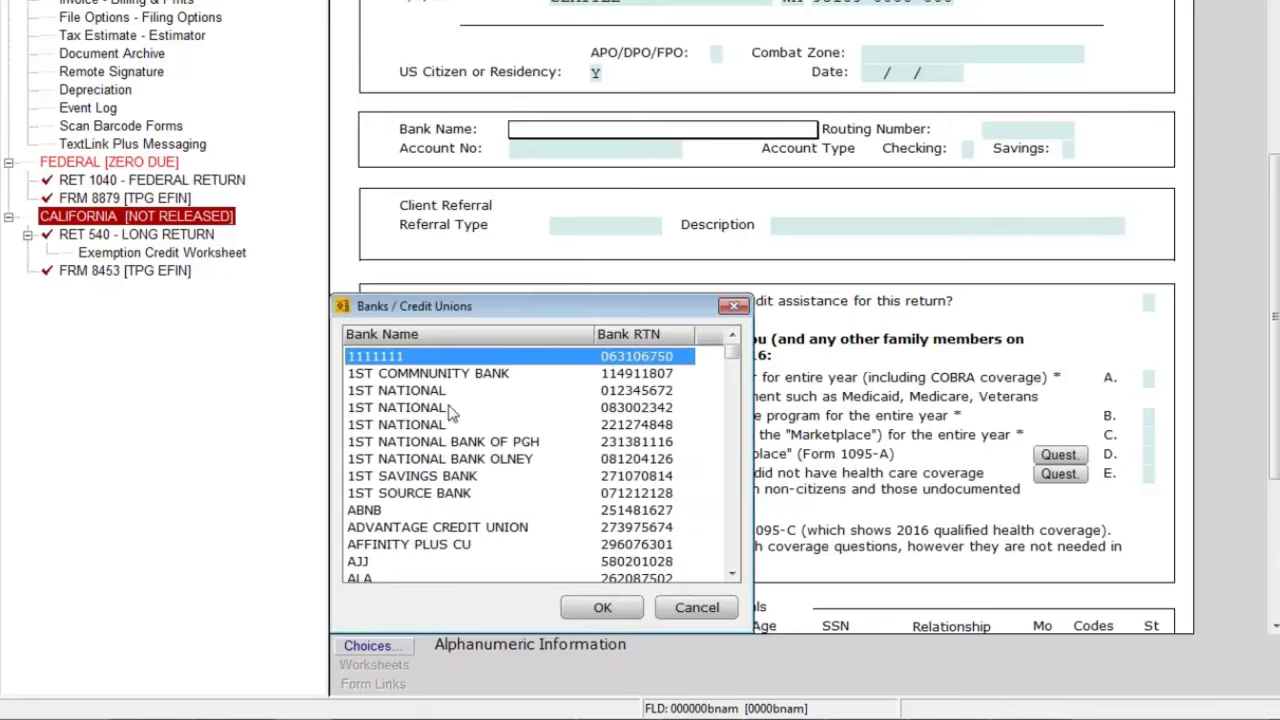
pyautogui.click(455, 477)
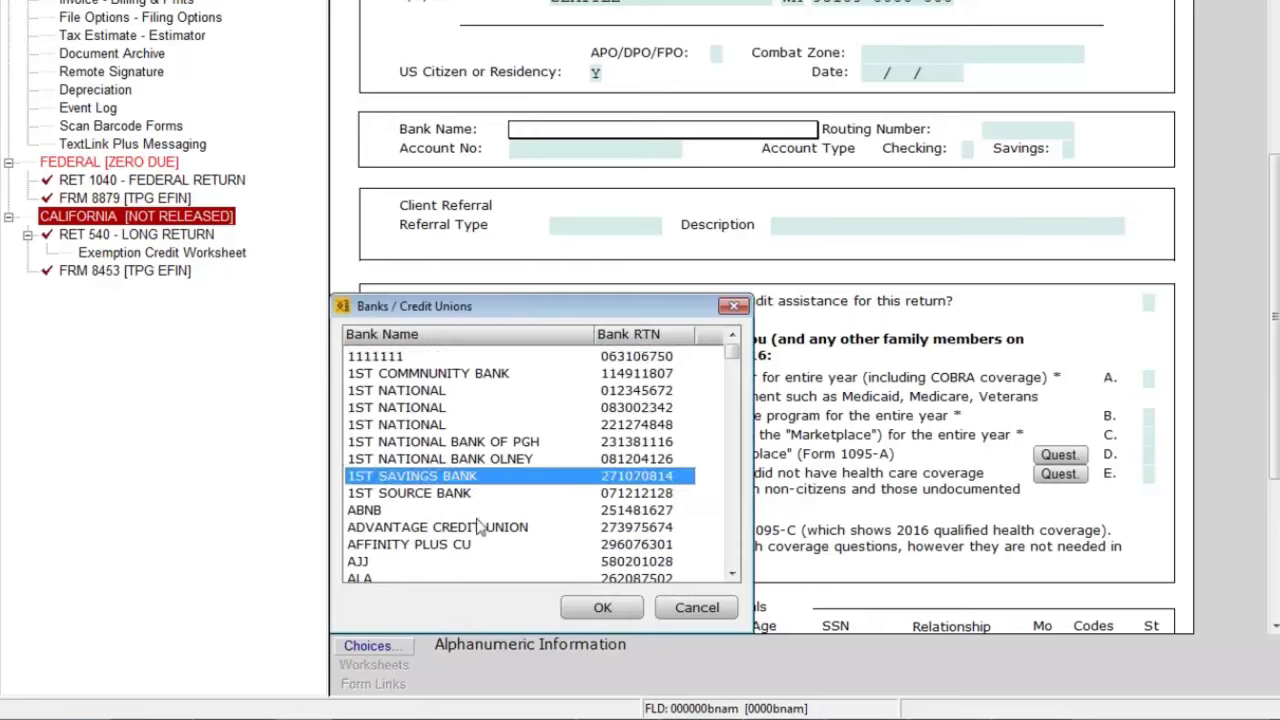
pyautogui.scroll(-20, 480, 527)
pyautogui.scroll(-4, 480, 487)
pyautogui.scroll(7, 663, 405)
pyautogui.click(663, 407)
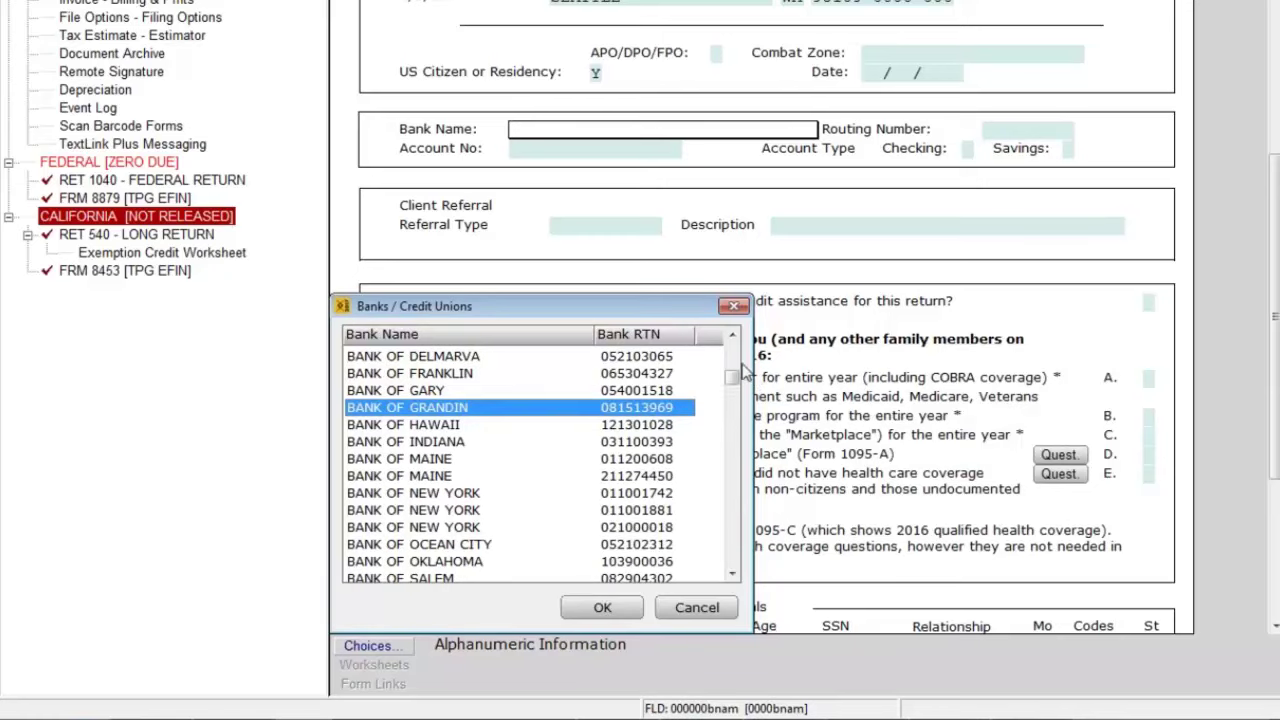
pyautogui.scroll(10, 735, 376)
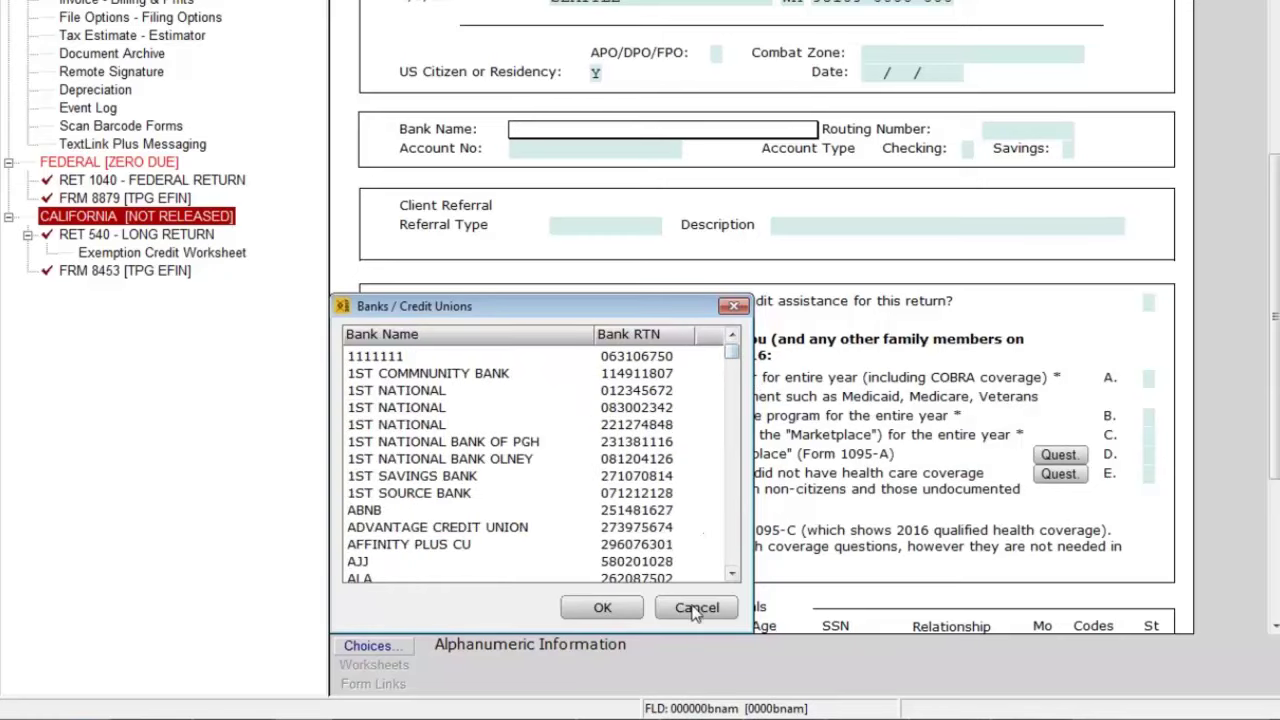
pyautogui.click(695, 608)
pyautogui.scroll(2, 553, 372)
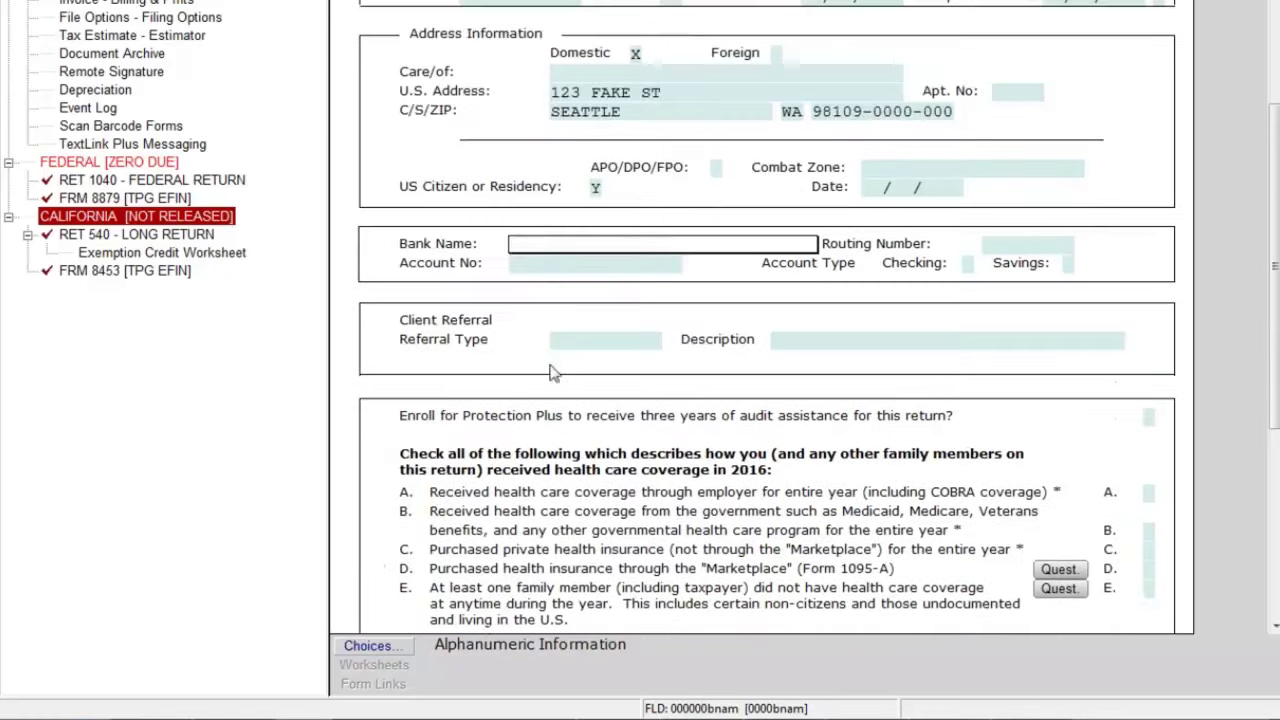
pyautogui.click(382, 648)
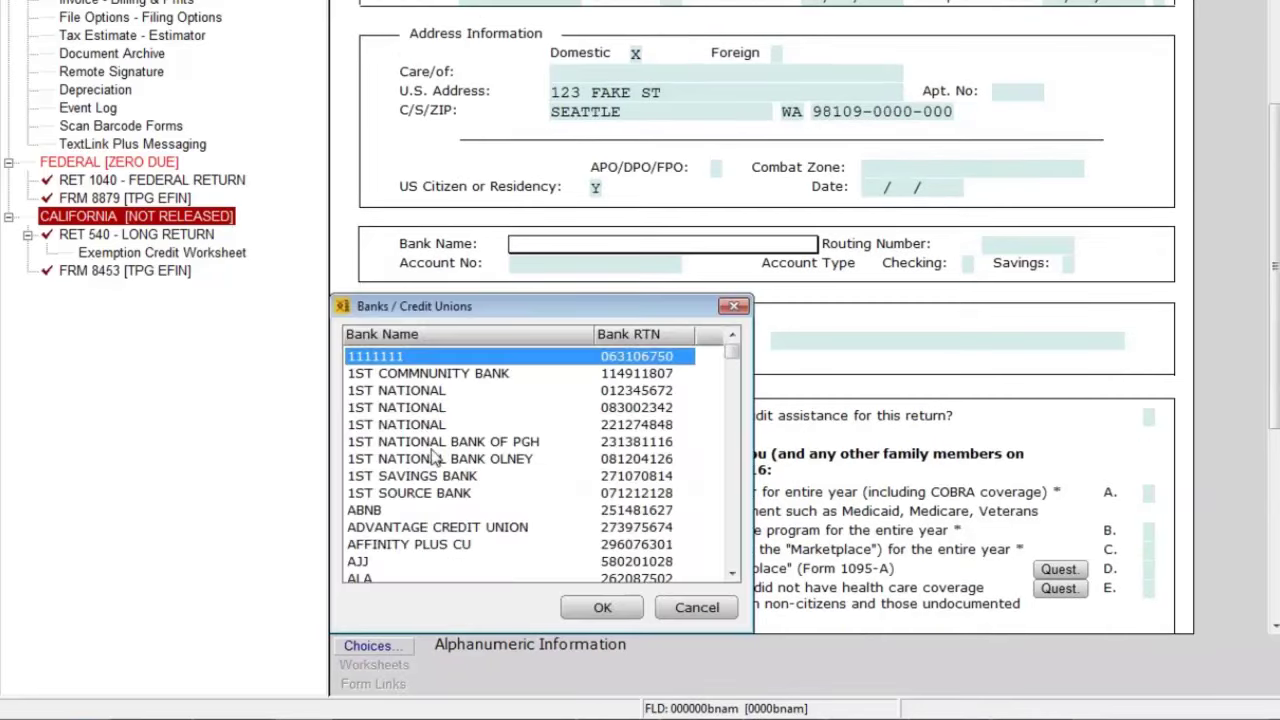
pyautogui.click(436, 442)
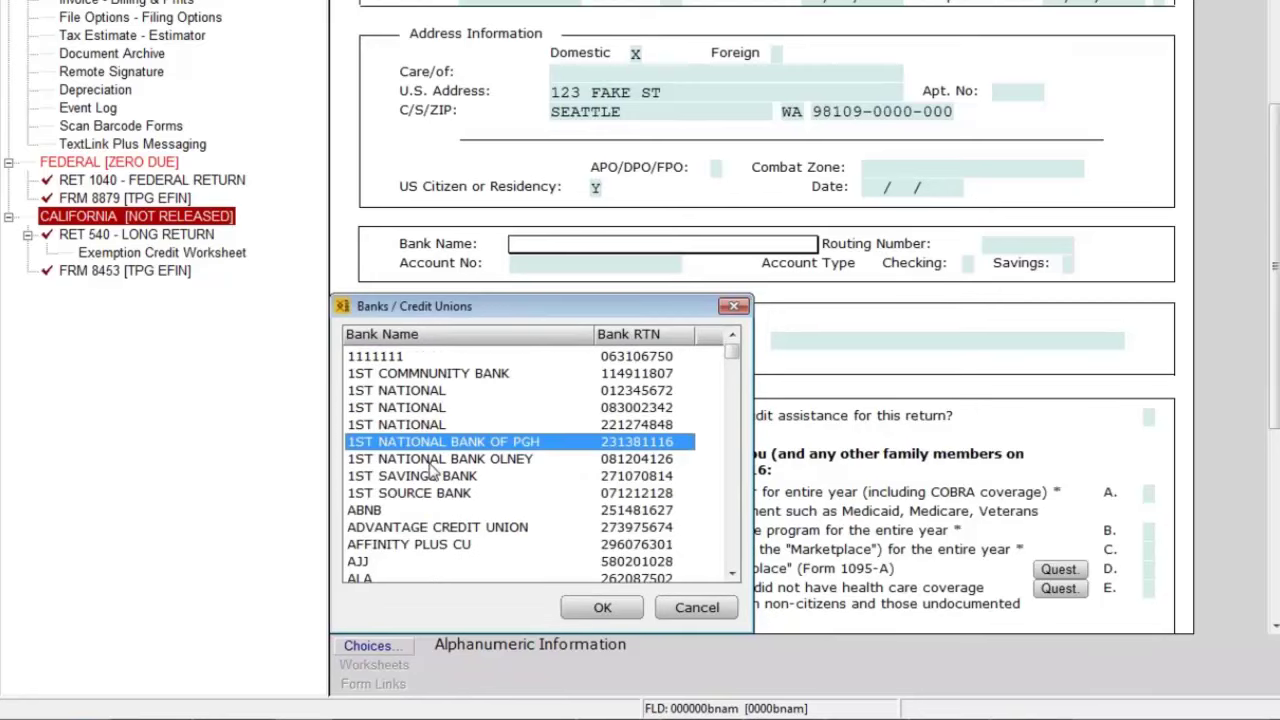
pyautogui.scroll(-4, 430, 470)
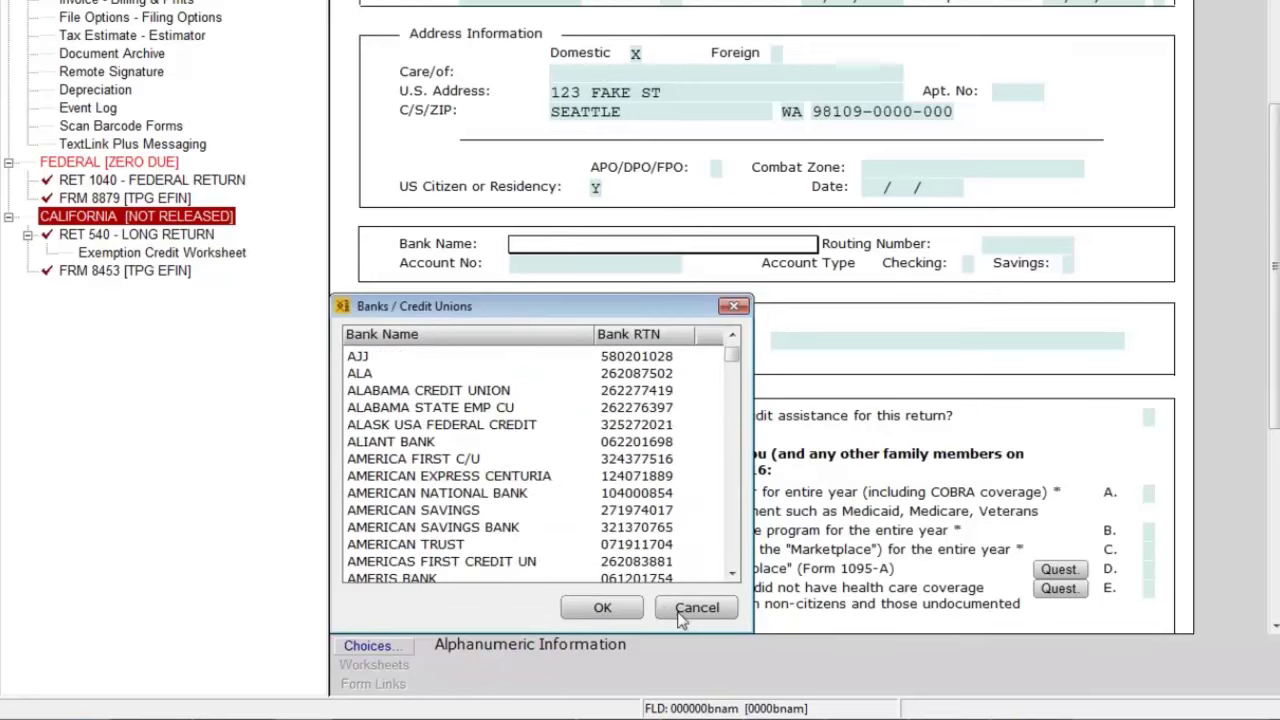
pyautogui.click(696, 608)
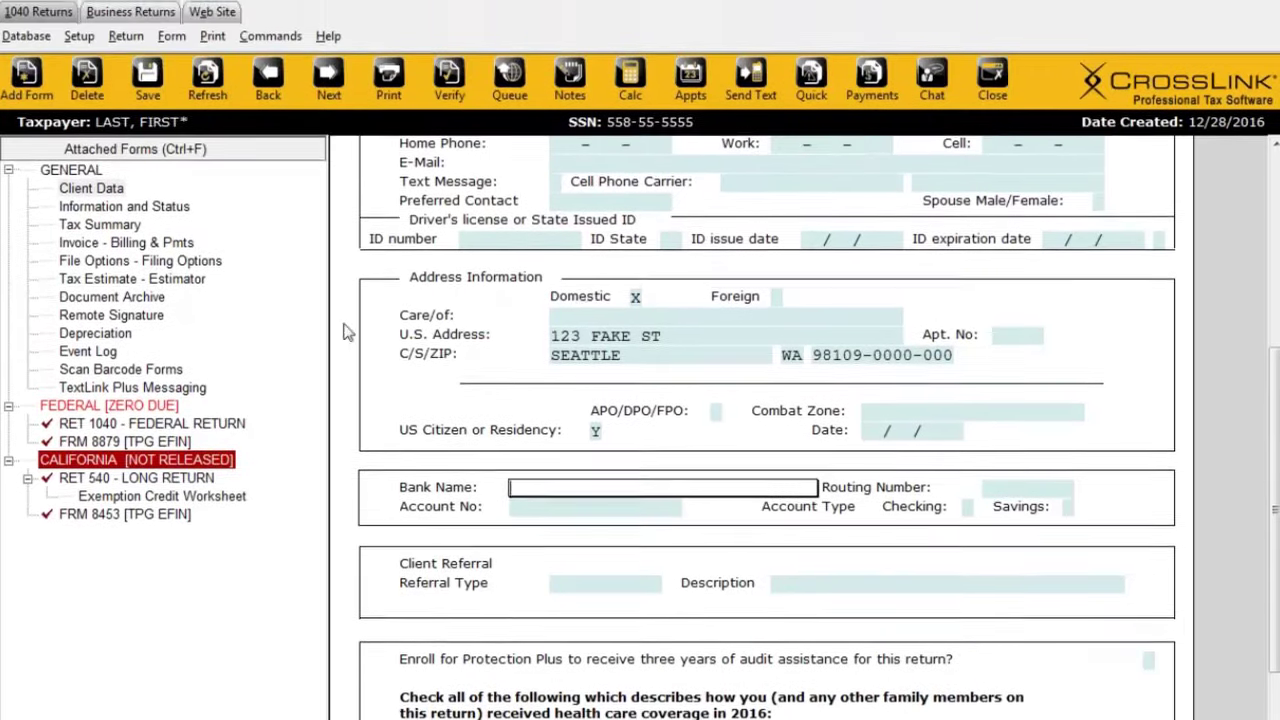
pyautogui.click(20, 37)
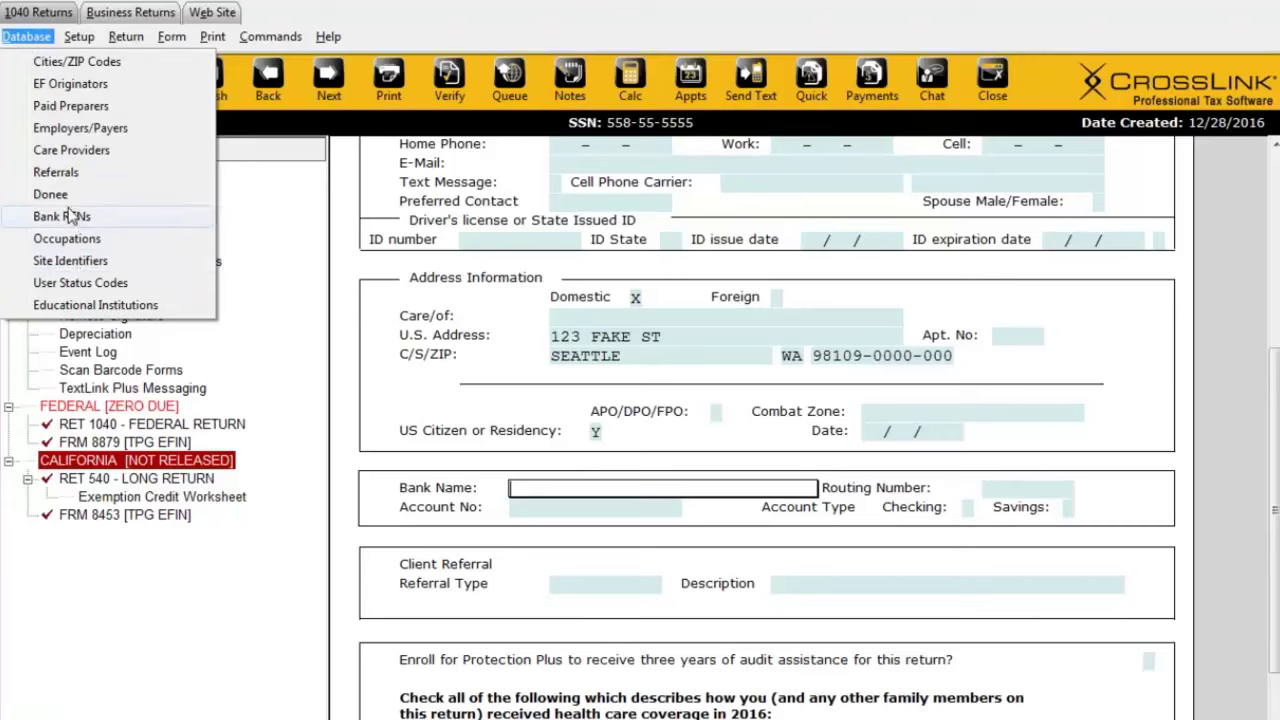
pyautogui.click(64, 216)
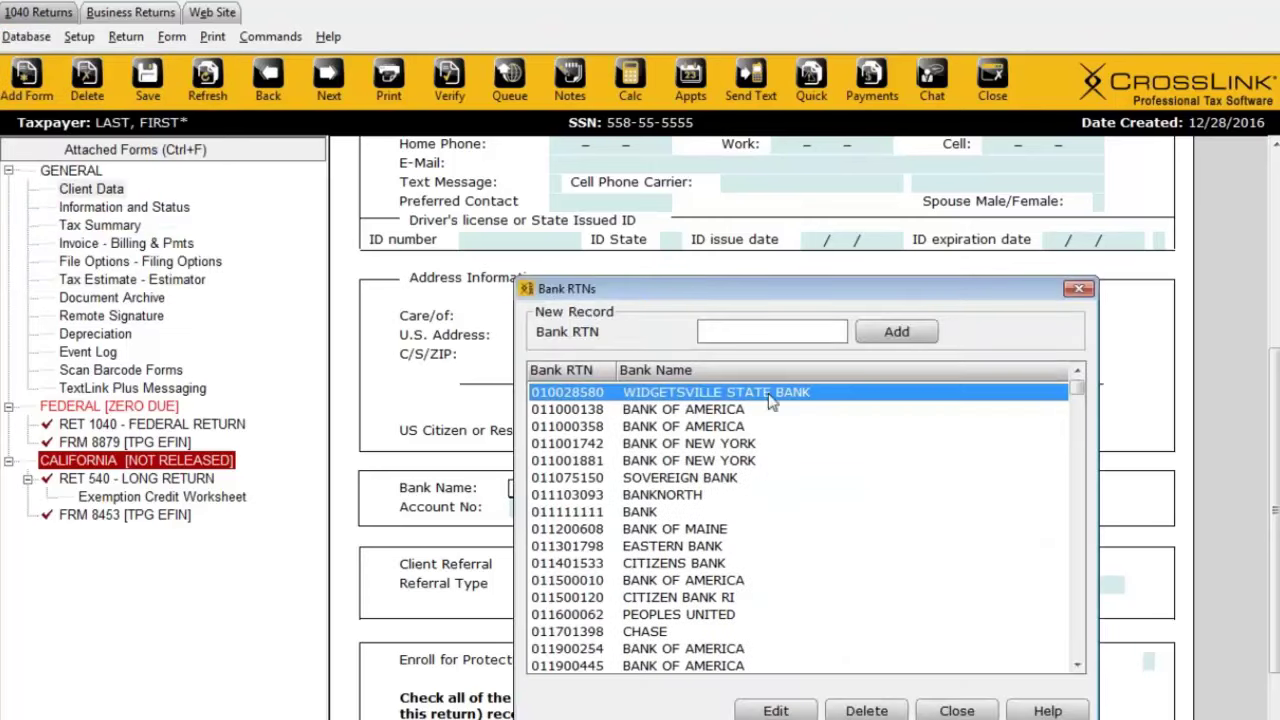
pyautogui.doubleClick(645, 479)
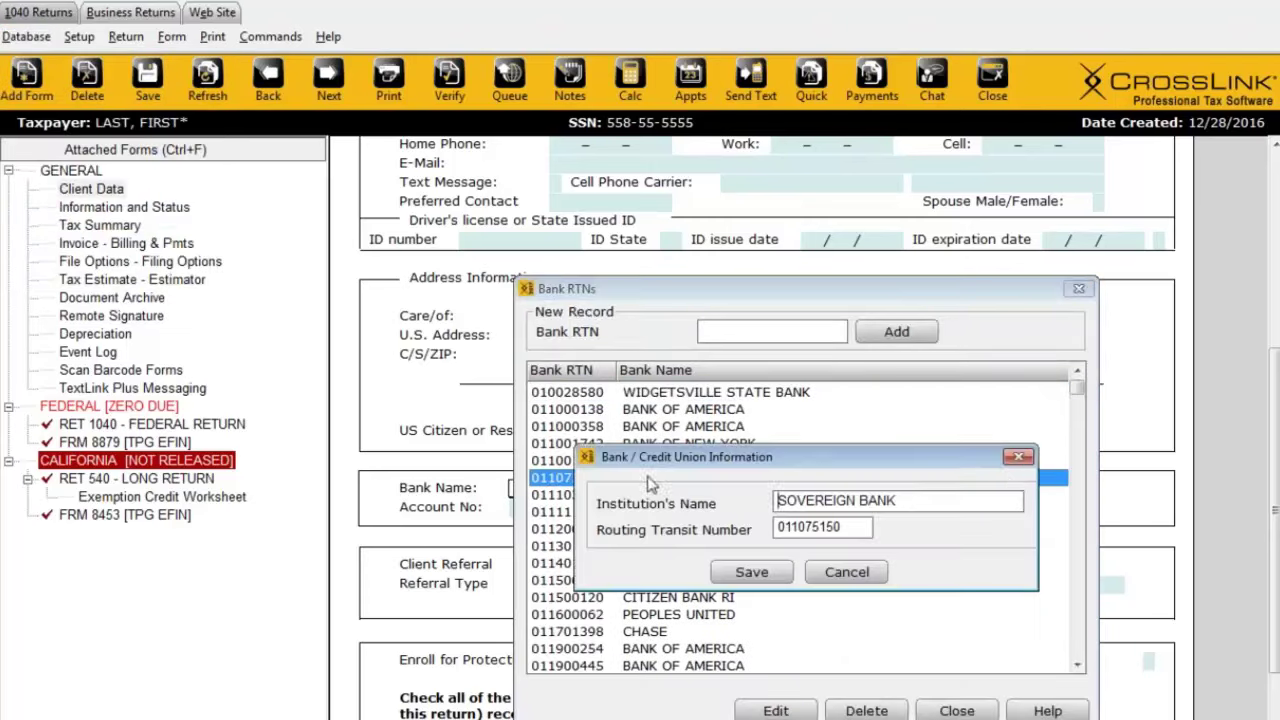
pyautogui.click(1018, 457)
pyautogui.click(1079, 288)
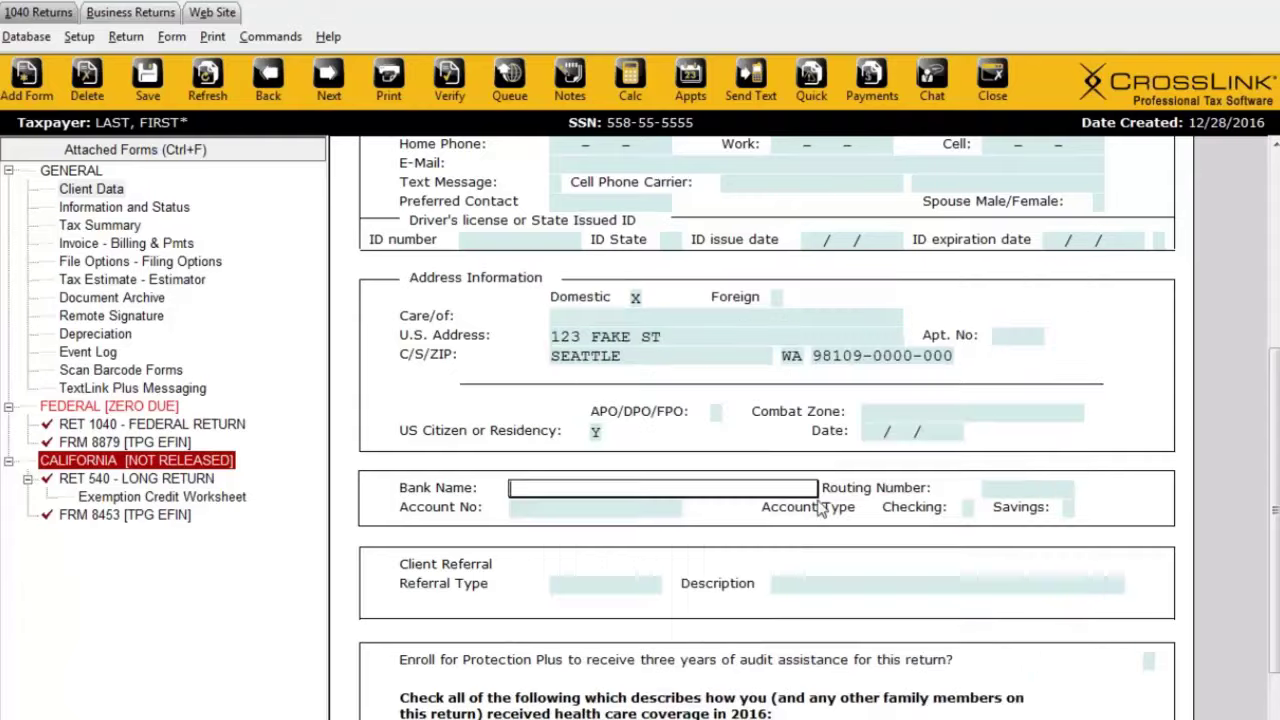
pyautogui.scroll(5, 1059, 327)
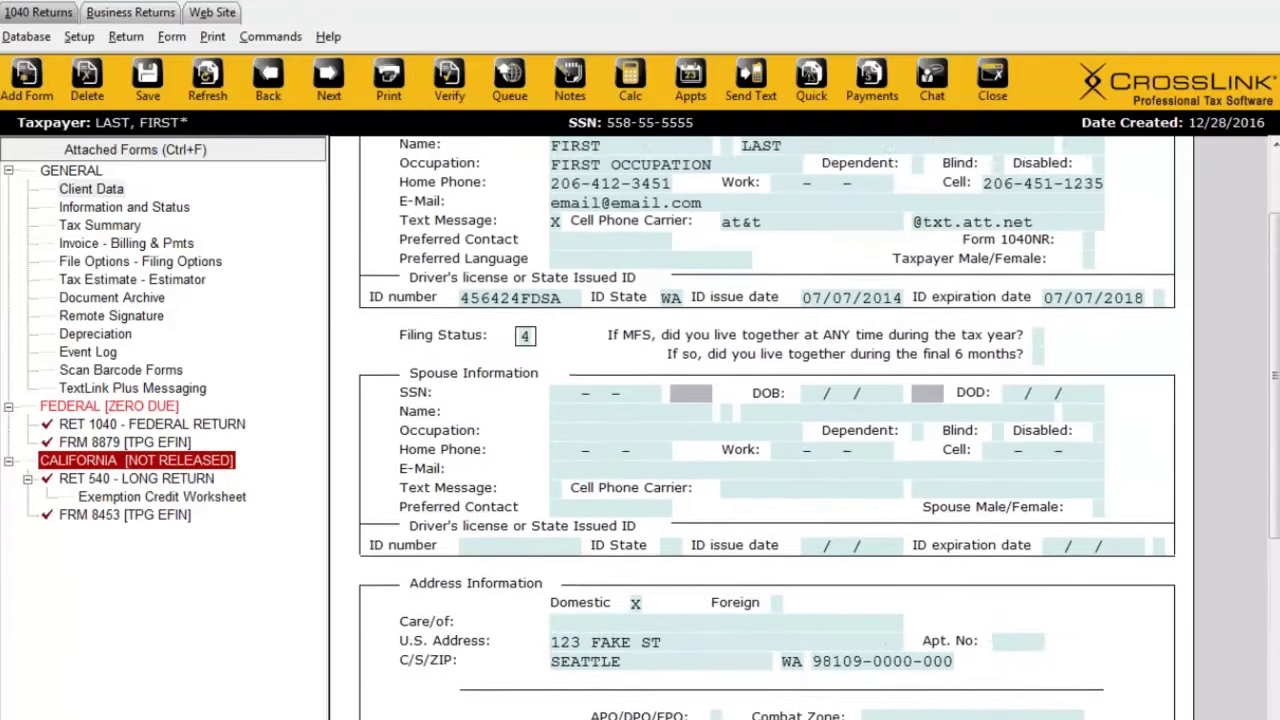
pyautogui.scroll(2, 680, 298)
pyautogui.click(680, 298)
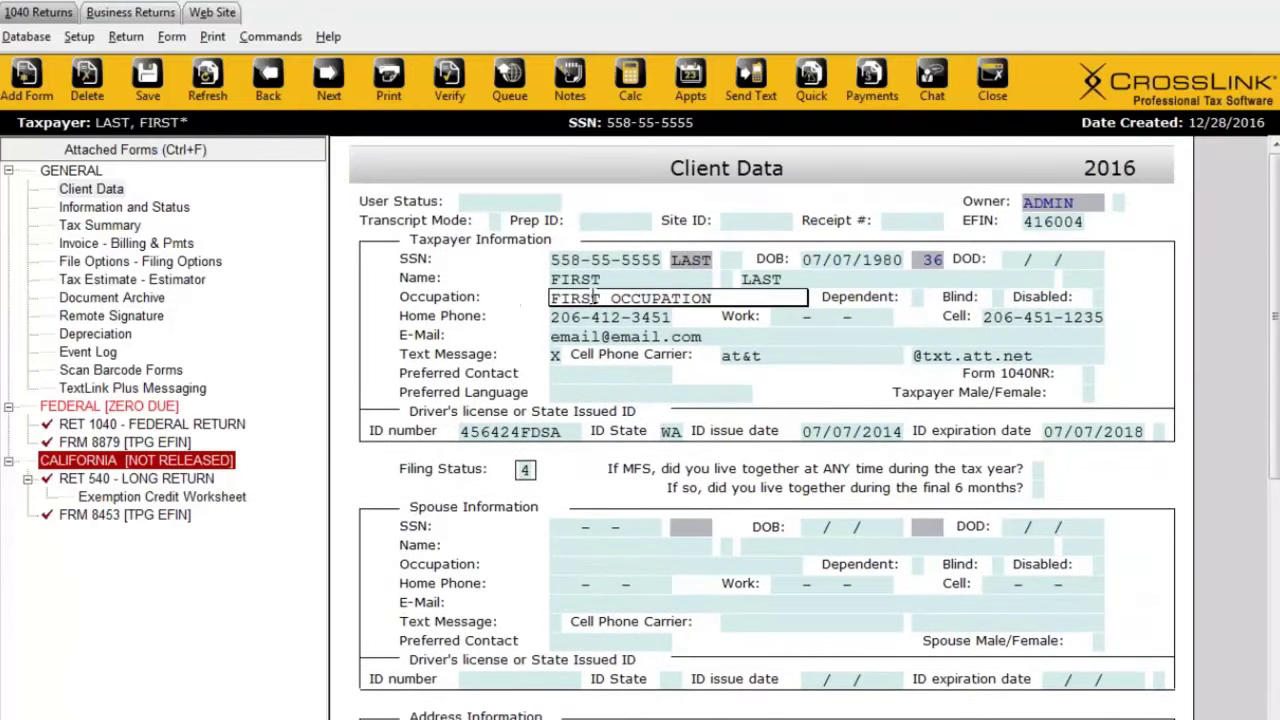
pyautogui.click(10, 42)
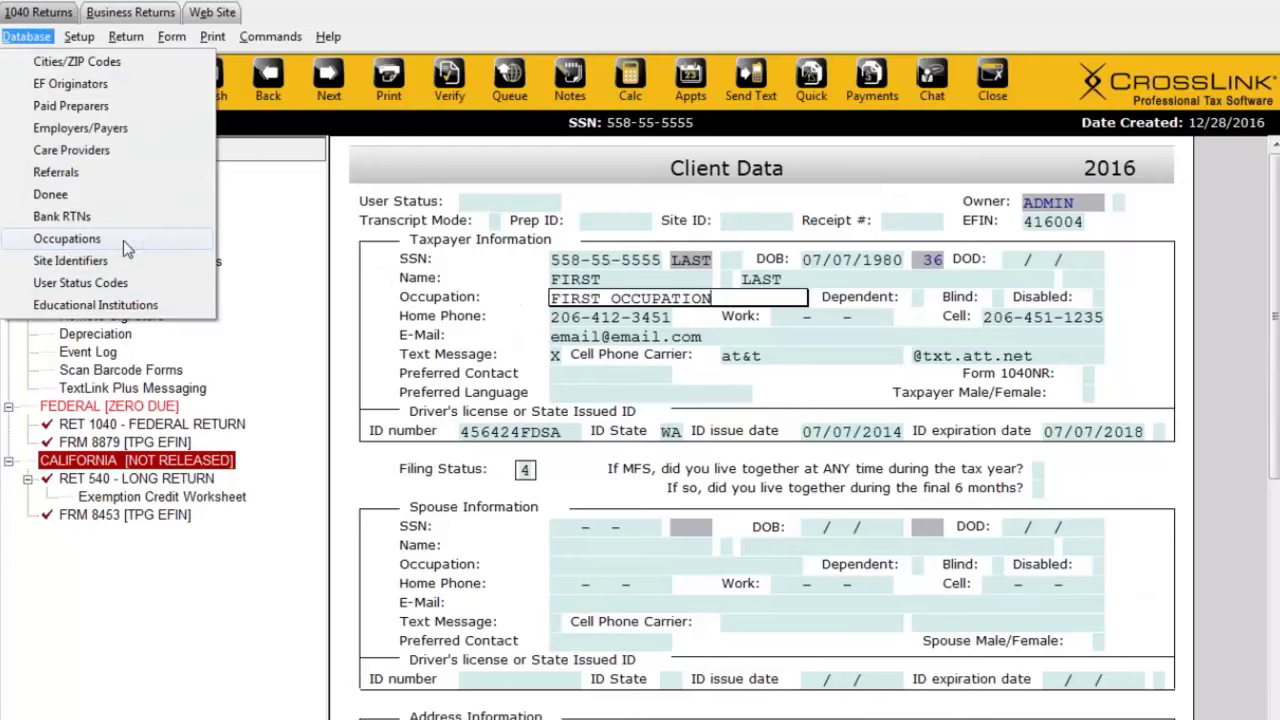
# Open the Occupations database and browse the existing occupation entries.
pyautogui.click(123, 240)
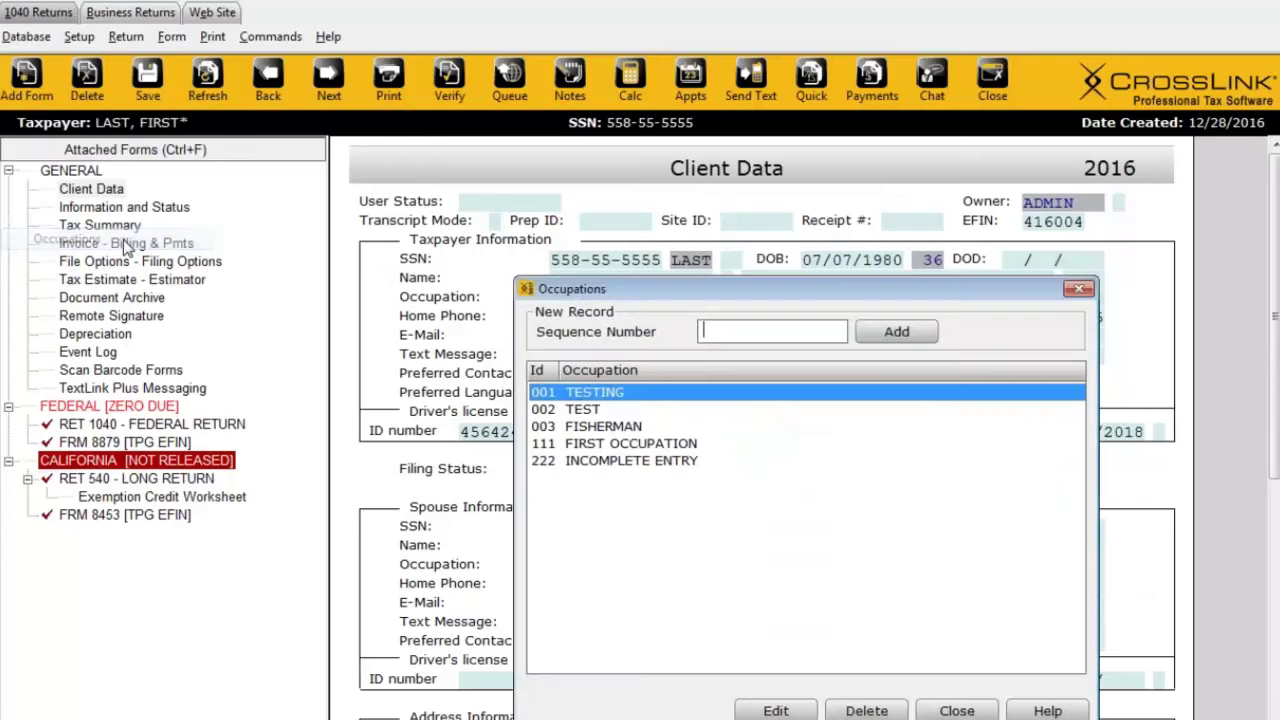
pyautogui.click(615, 462)
pyautogui.click(620, 443)
pyautogui.click(617, 427)
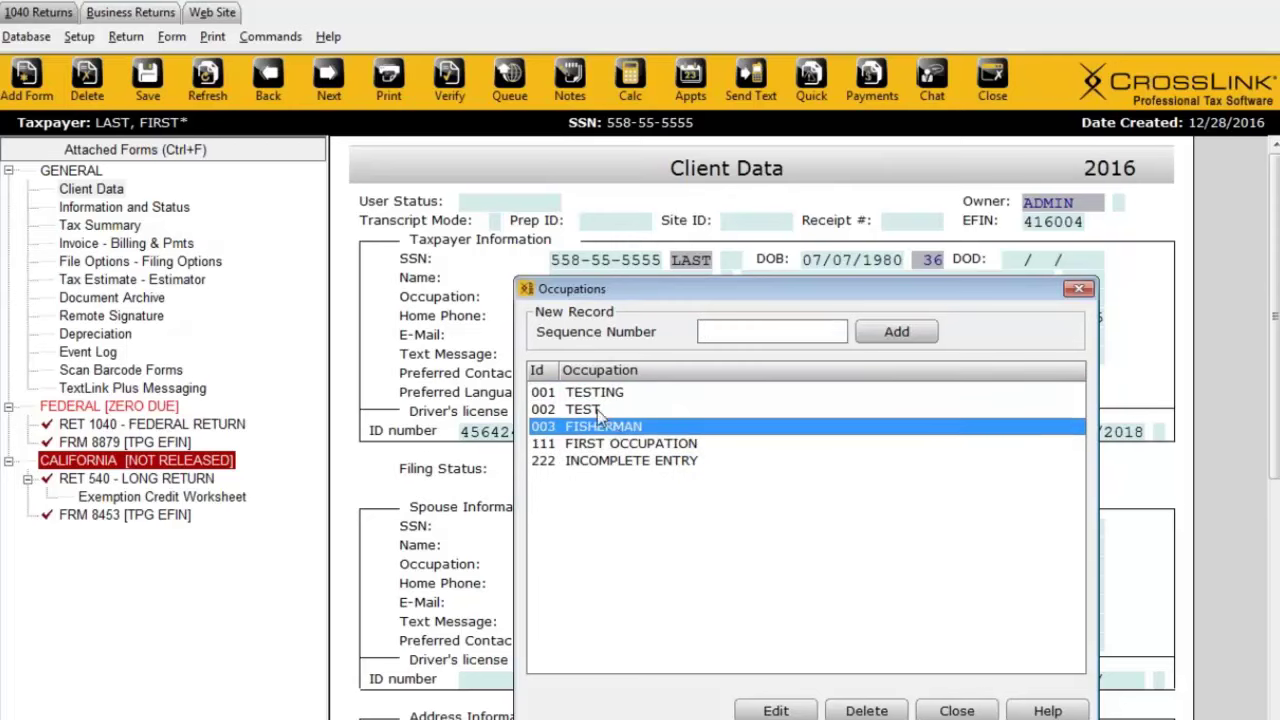
pyautogui.click(598, 410)
pyautogui.click(598, 392)
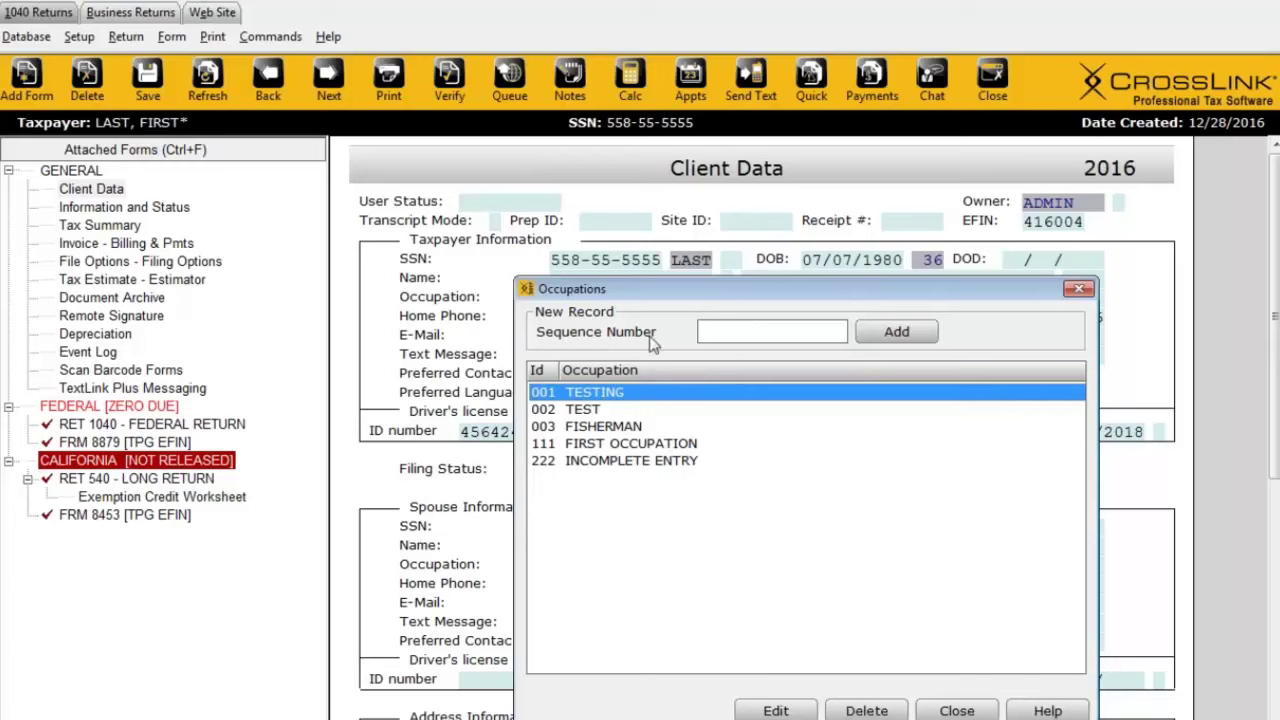
pyautogui.click(543, 412)
pyautogui.click(545, 427)
pyautogui.click(545, 444)
pyautogui.click(550, 461)
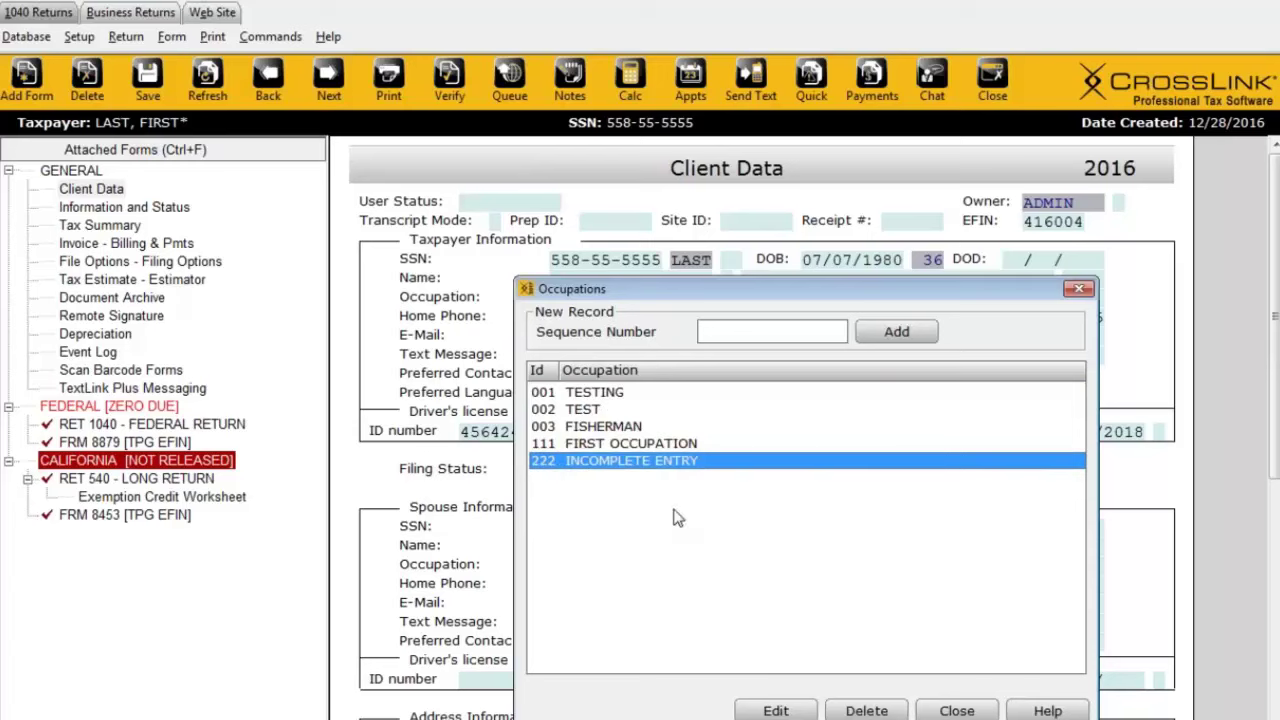
# Add occupation 004 named Teacher, save it, and close the database.
pyautogui.click(737, 328)
pyautogui.write('004')
pyautogui.click(889, 337)
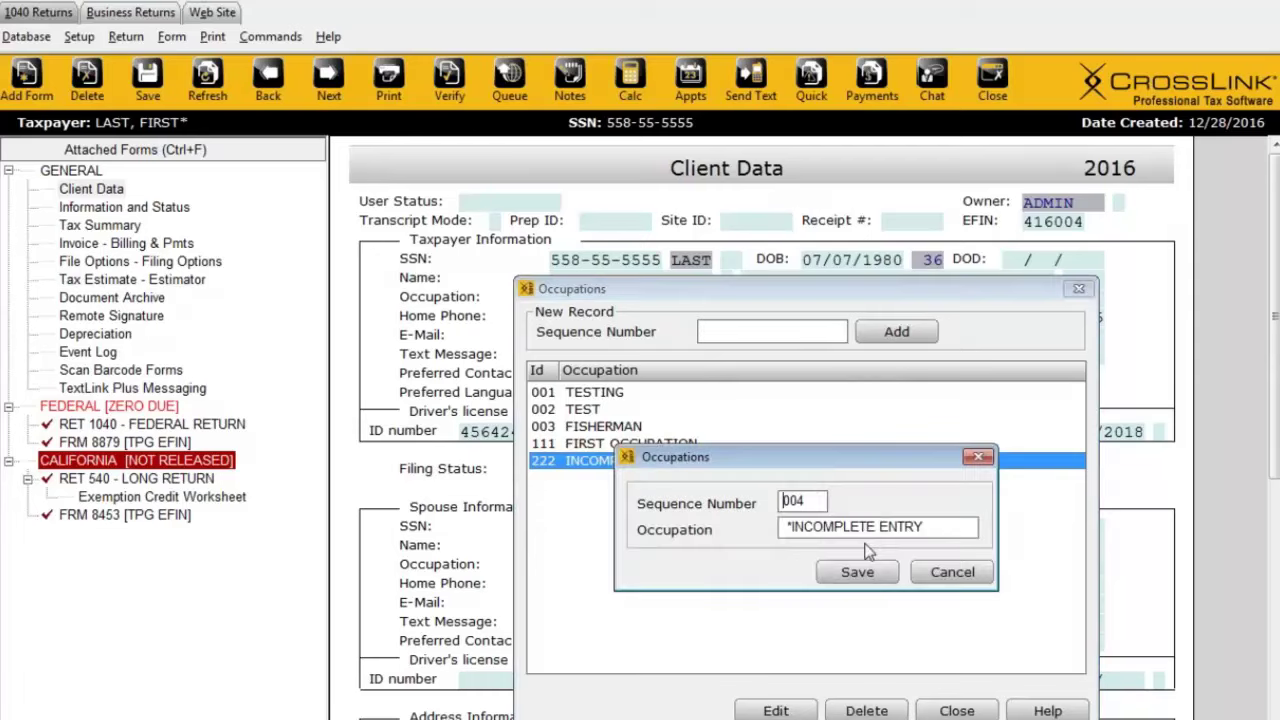
pyautogui.moveTo(932, 529); pyautogui.dragTo(730, 510)
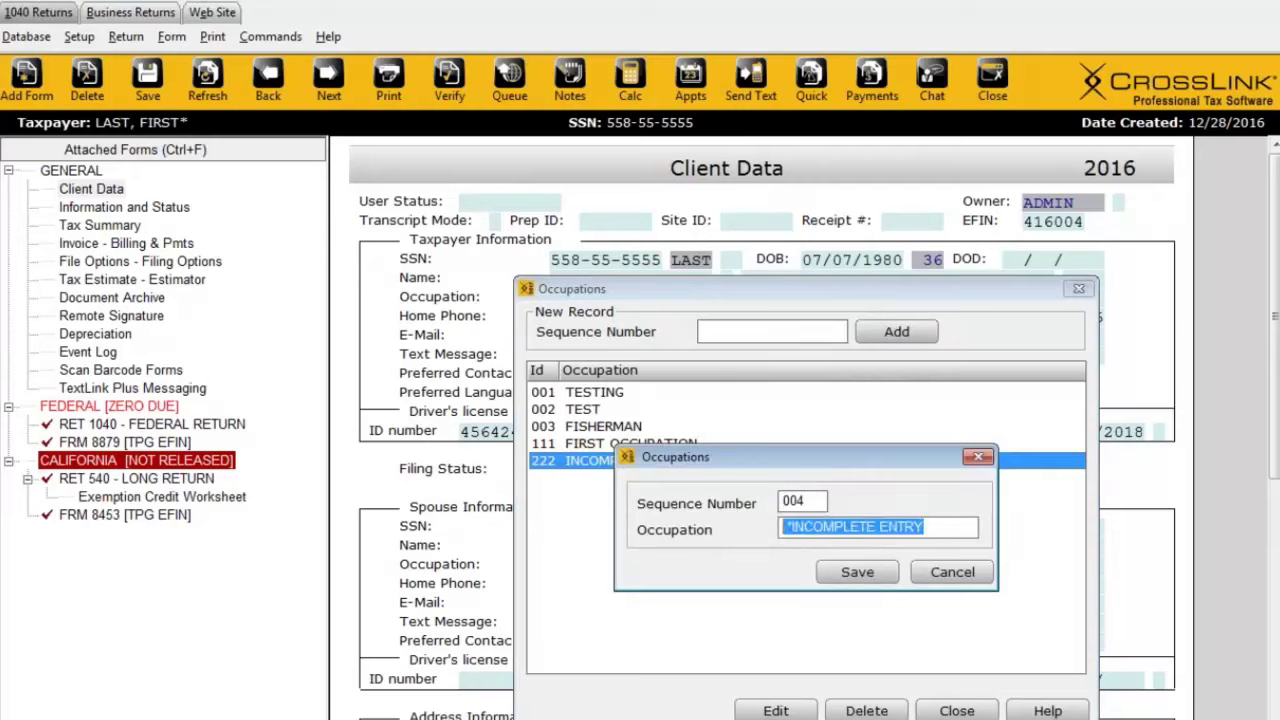
pyautogui.press('BackSpace')
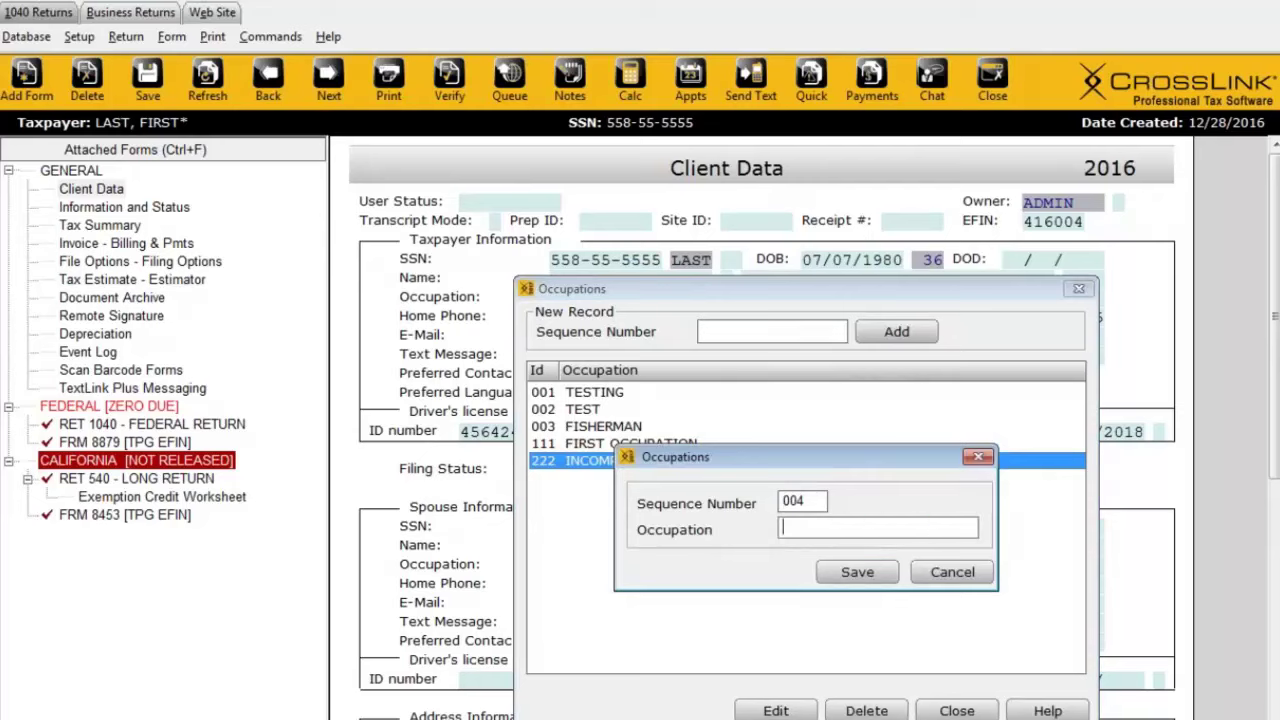
pyautogui.write('Teacher')
pyautogui.click(878, 578)
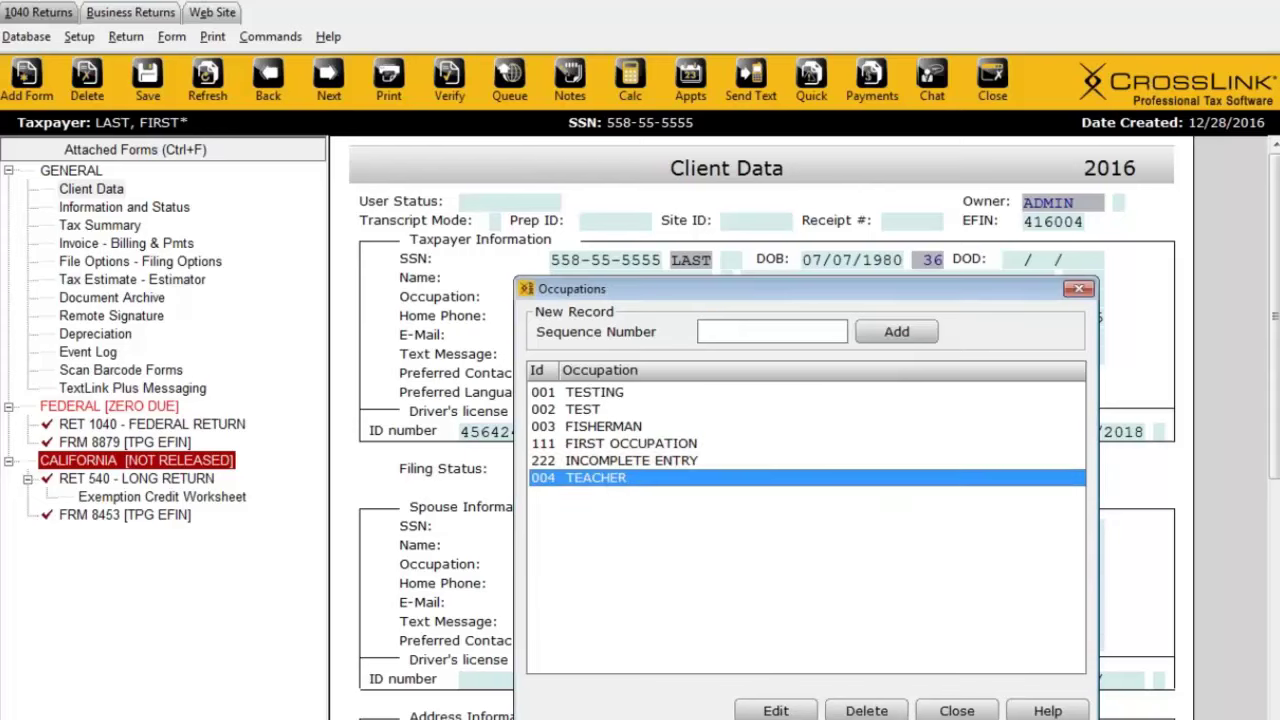
pyautogui.click(960, 710)
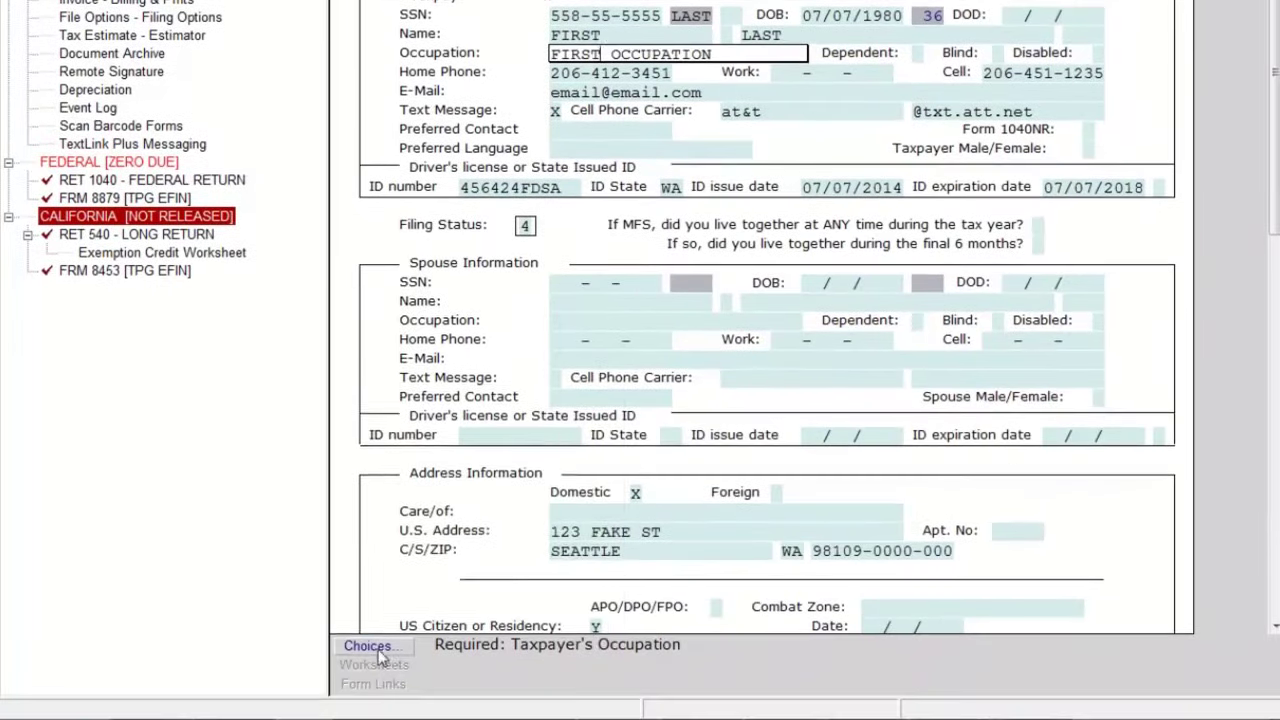
pyautogui.click(368, 646)
pyautogui.moveTo(597, 443); pyautogui.dragTo(604, 492)
pyautogui.click(381, 493)
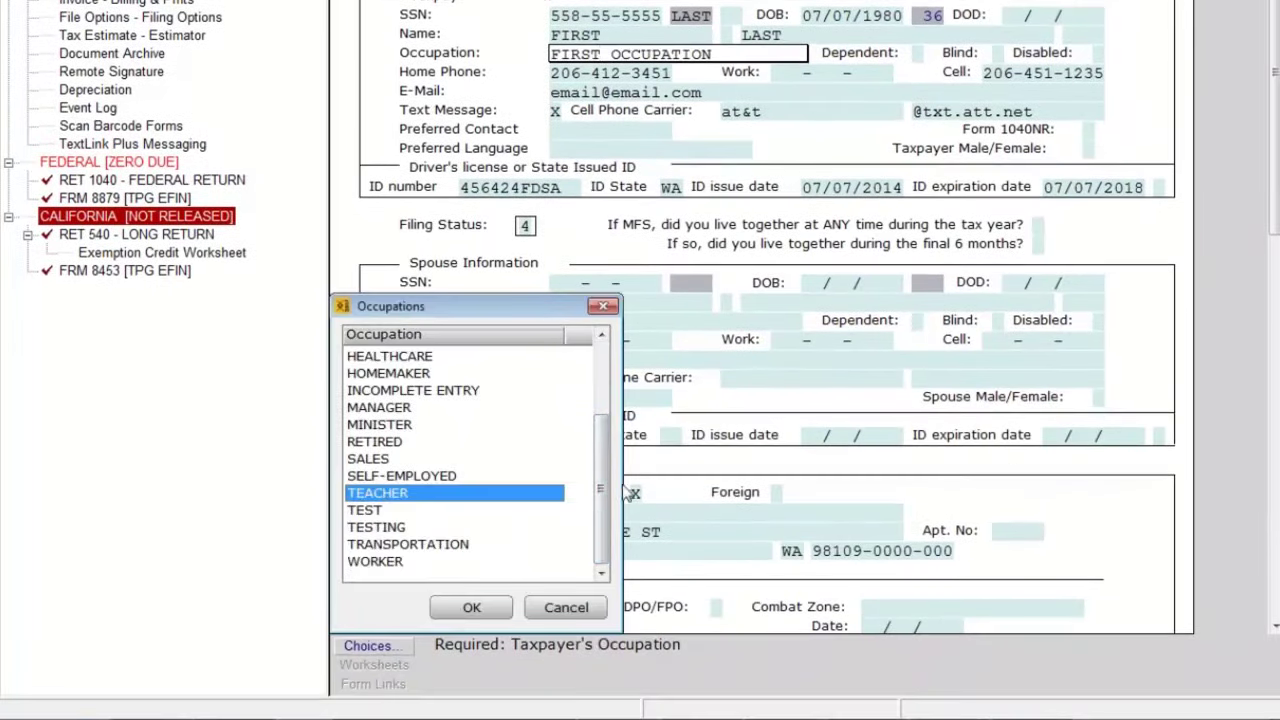
pyautogui.click(562, 608)
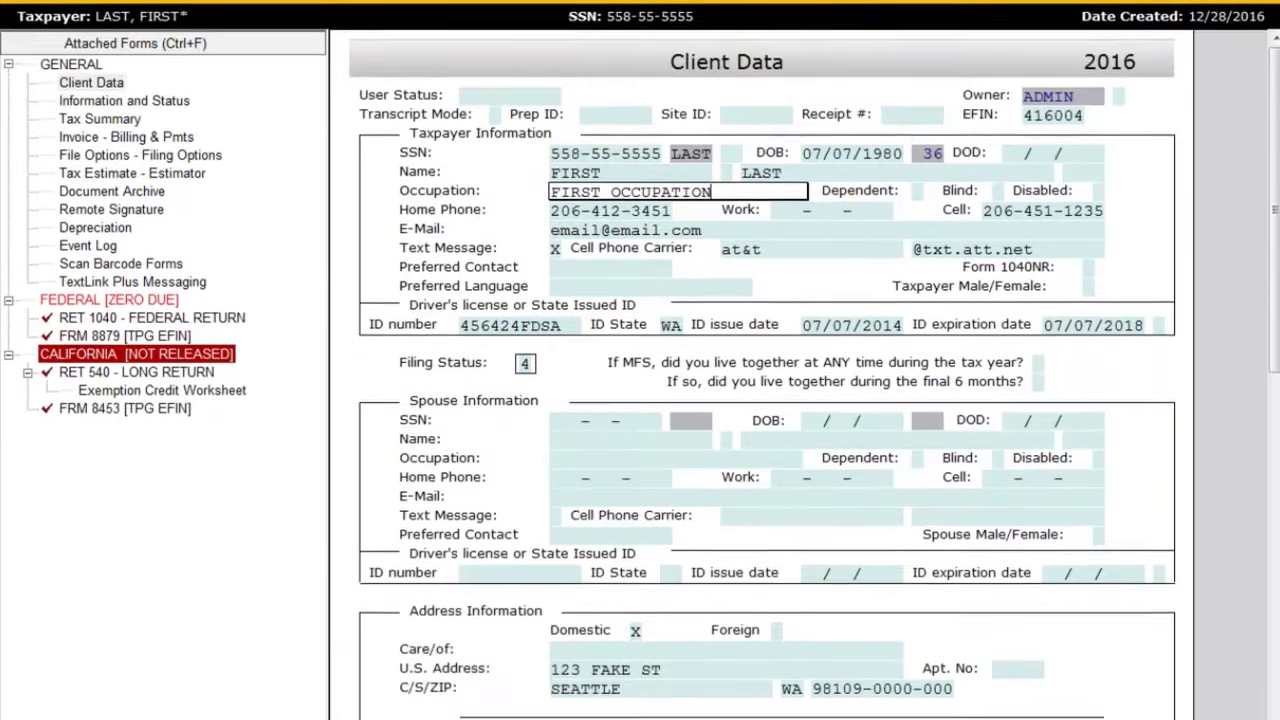
pyautogui.click(38, 38)
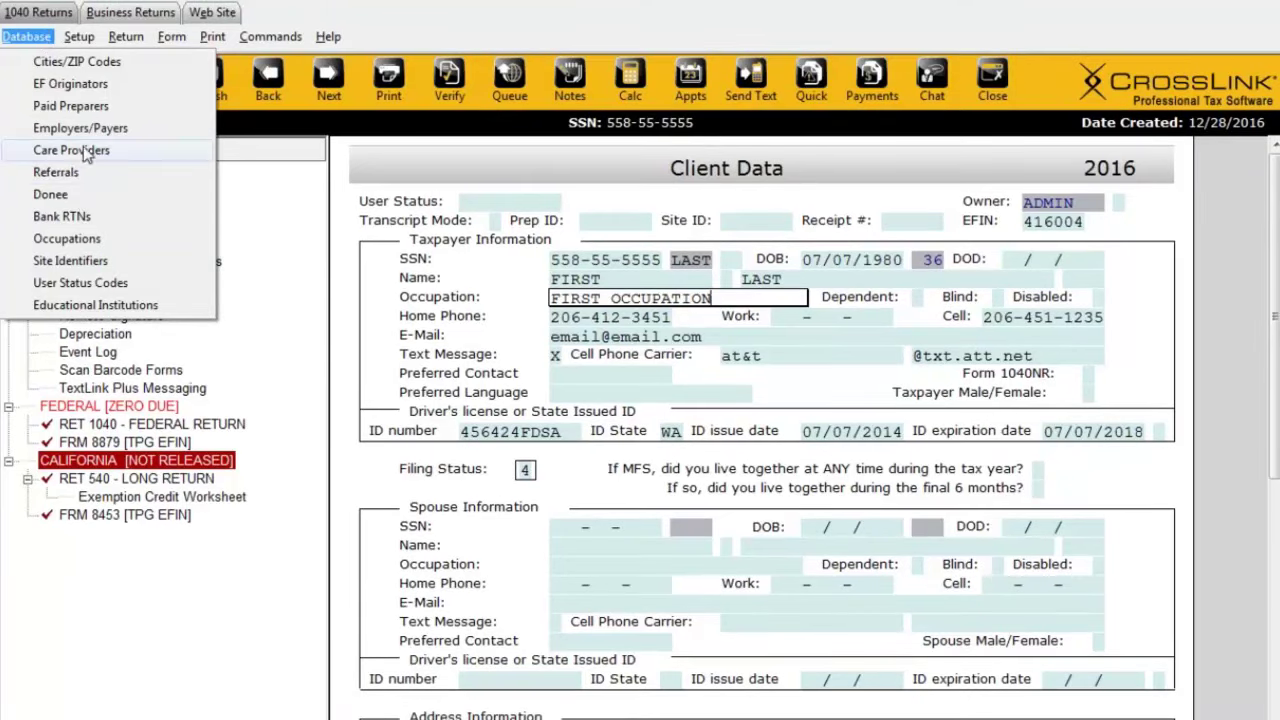
pyautogui.click(578, 524)
pyautogui.scroll(-10, 576, 508)
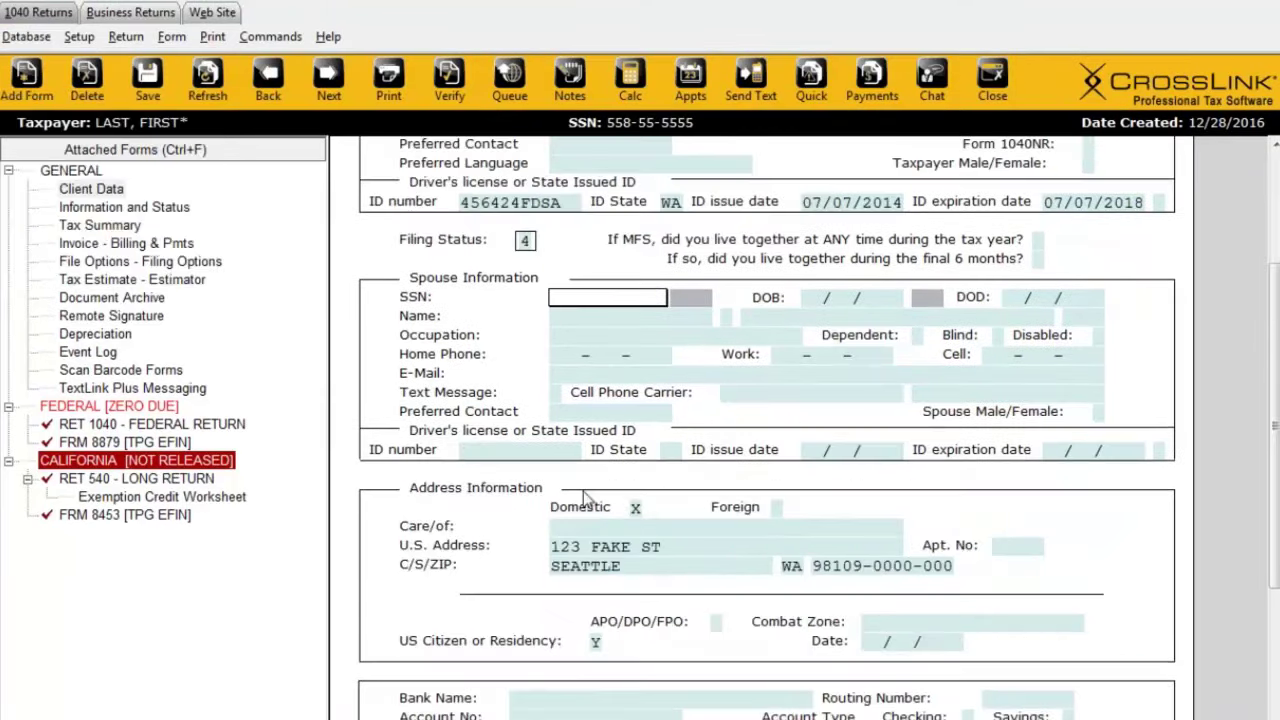
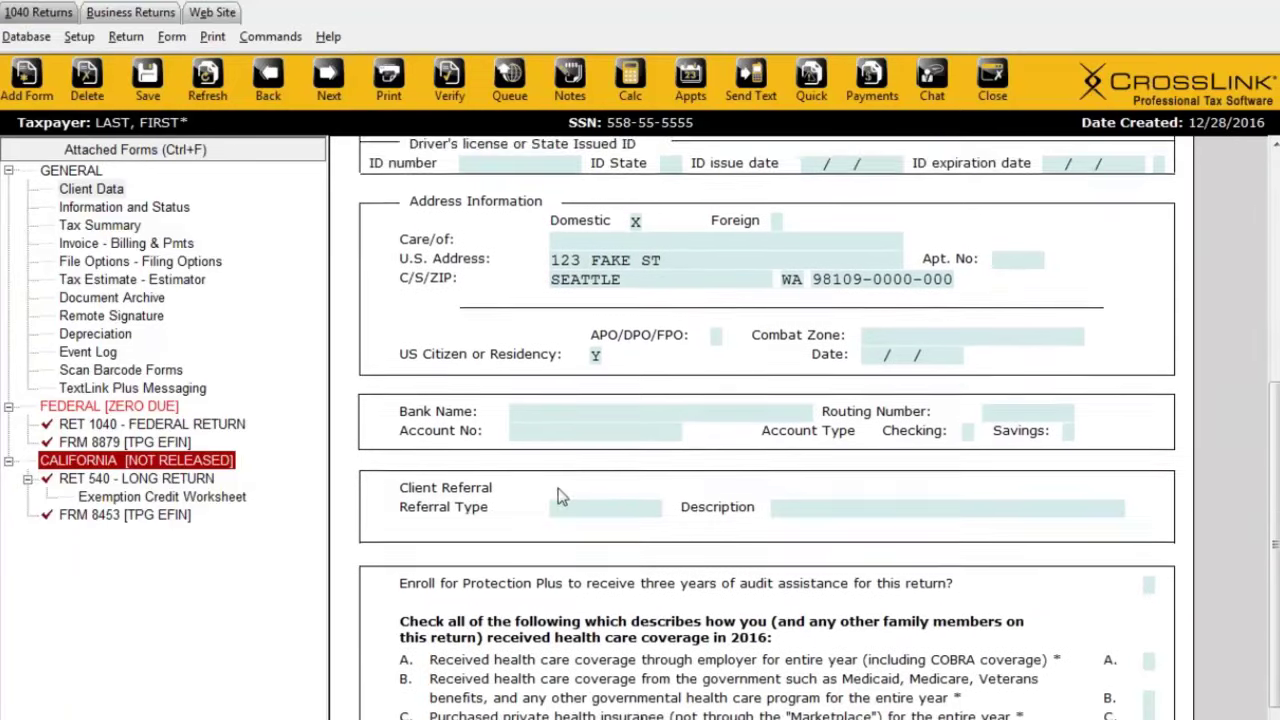
# Fill Bank Name with 1ST NATIONAL BANK OLNEY from the bank list, with routing 081204126.
pyautogui.click(553, 373)
pyautogui.press('F9')
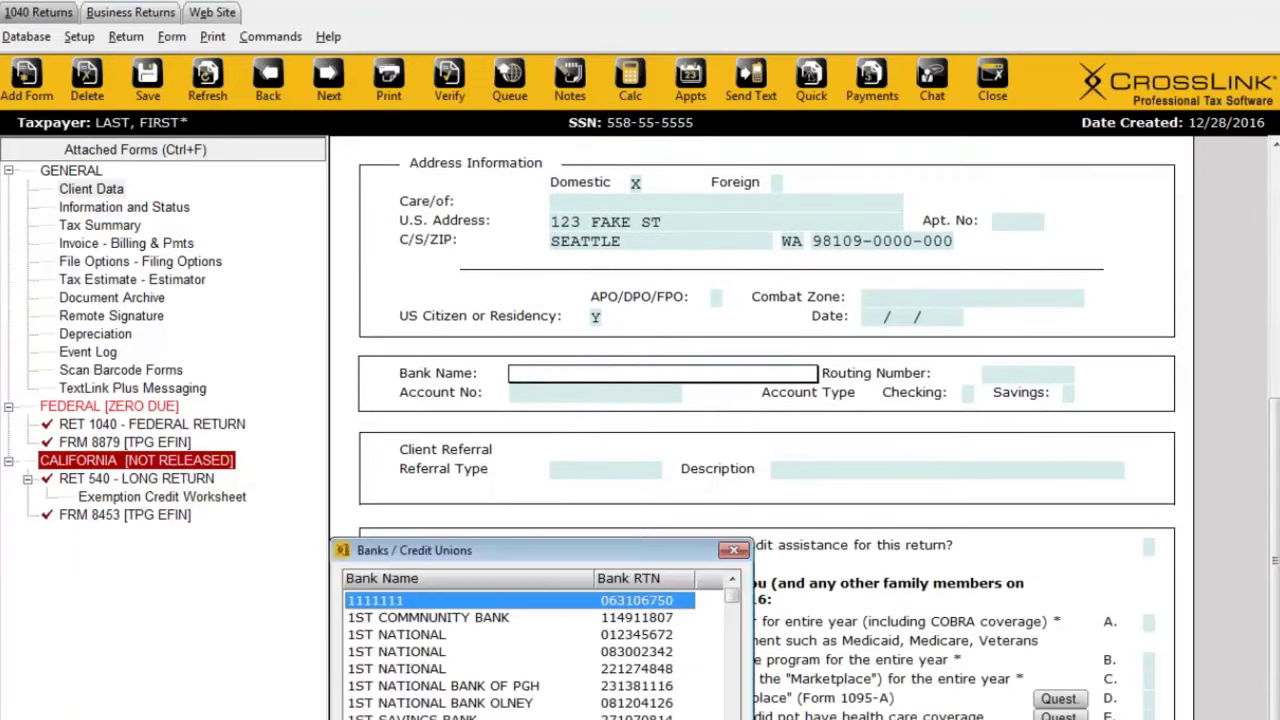
pyautogui.click(397, 704)
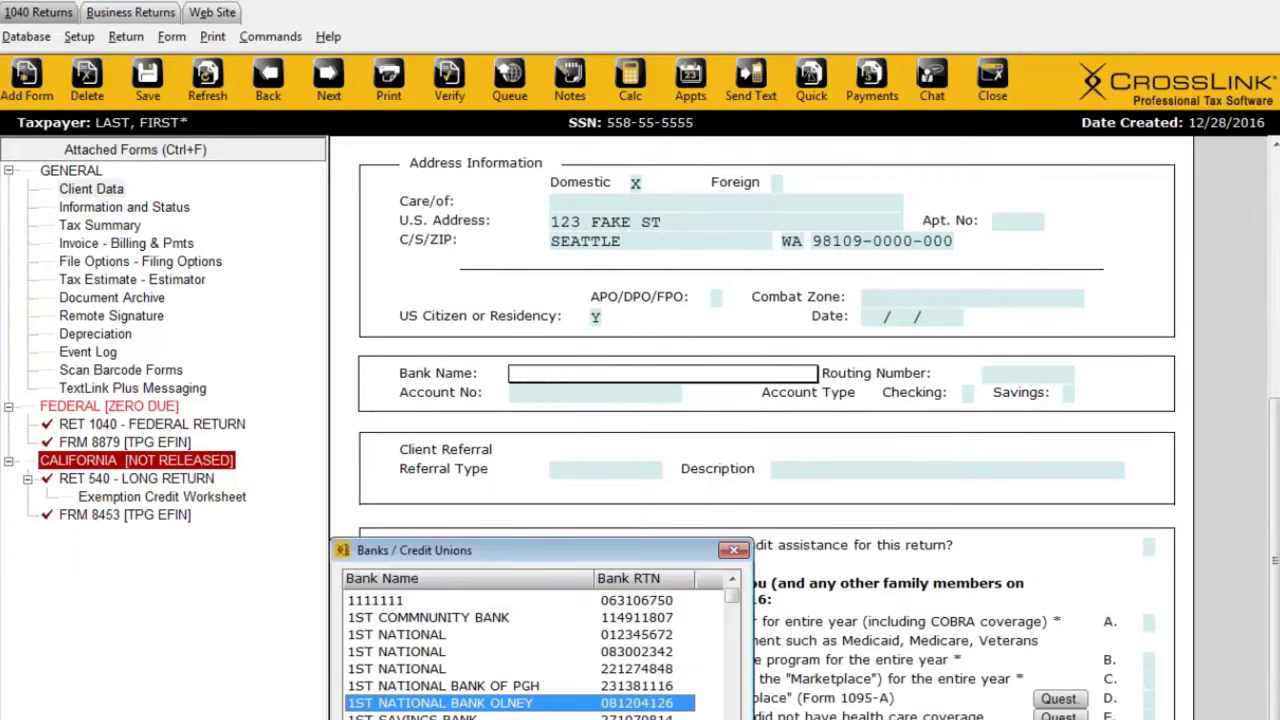
pyautogui.press('Return')
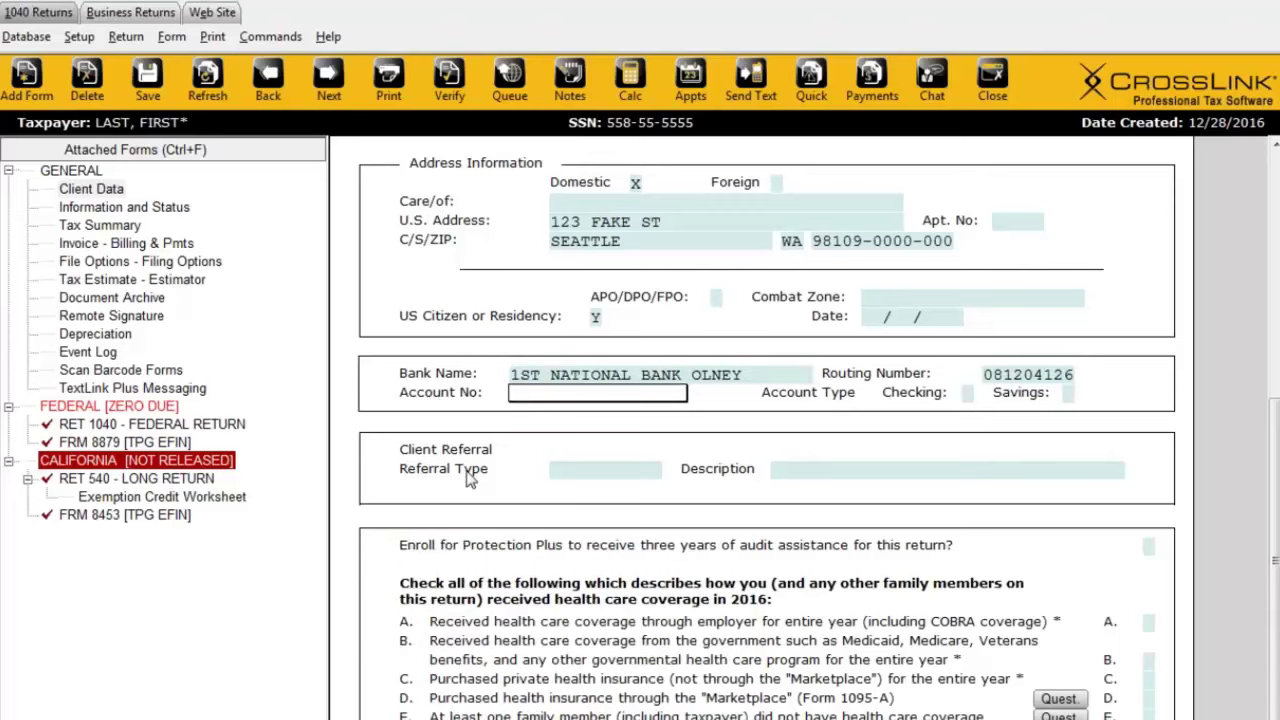
# Enter the account number, re-enter it to verify, and mark the account as Checking.
pyautogui.write('12312312')
pyautogui.press('Return')
pyautogui.write('12312312')
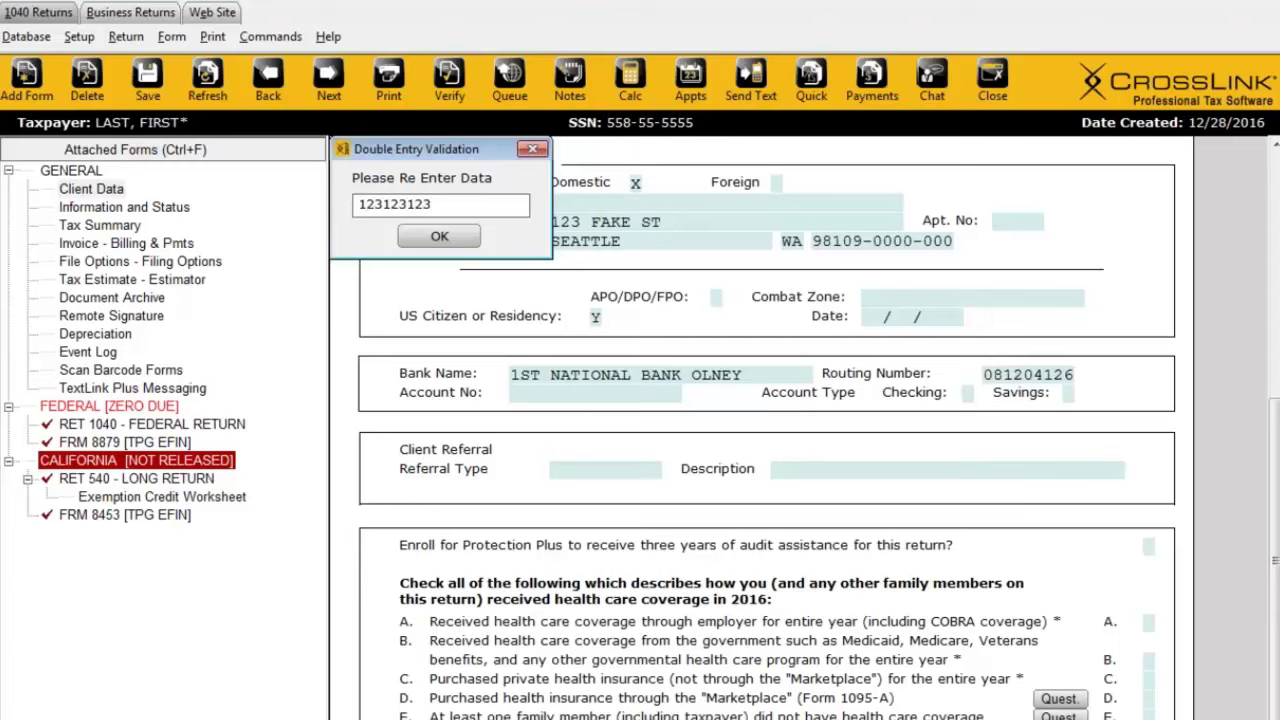
pyautogui.write('3')
pyautogui.press('Return')
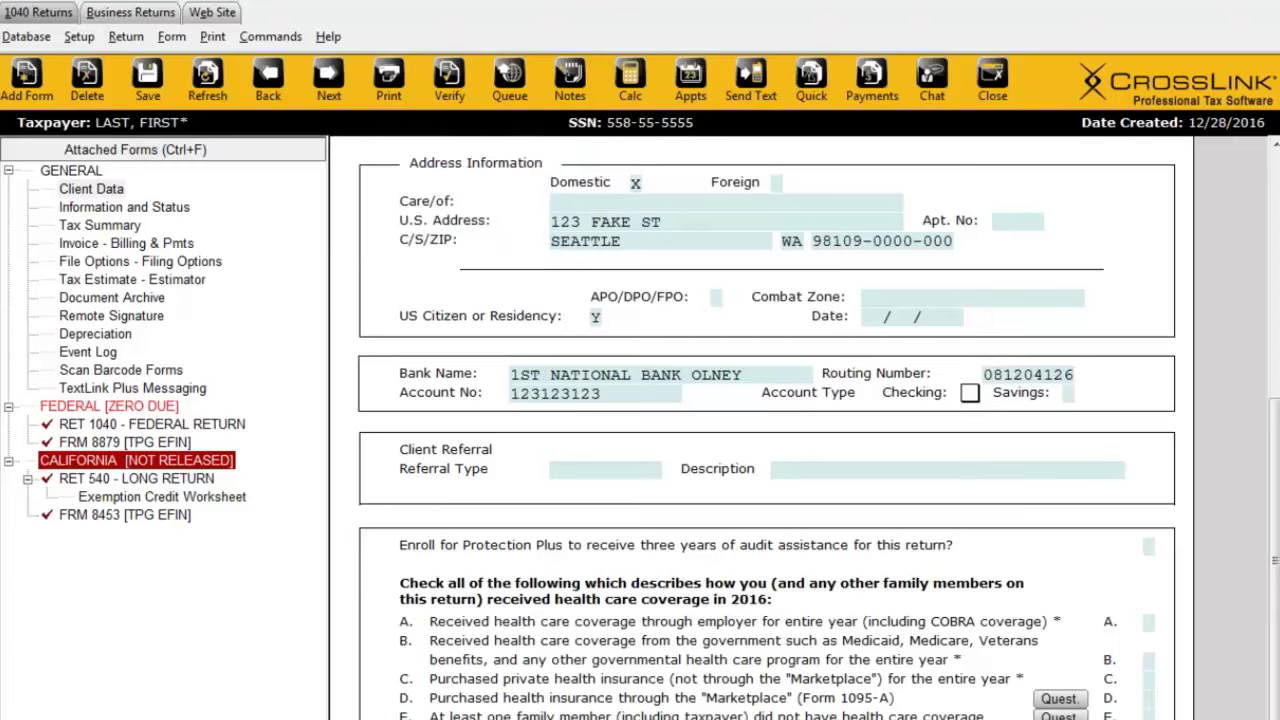
pyautogui.click(1070, 393)
pyautogui.press('Tab')
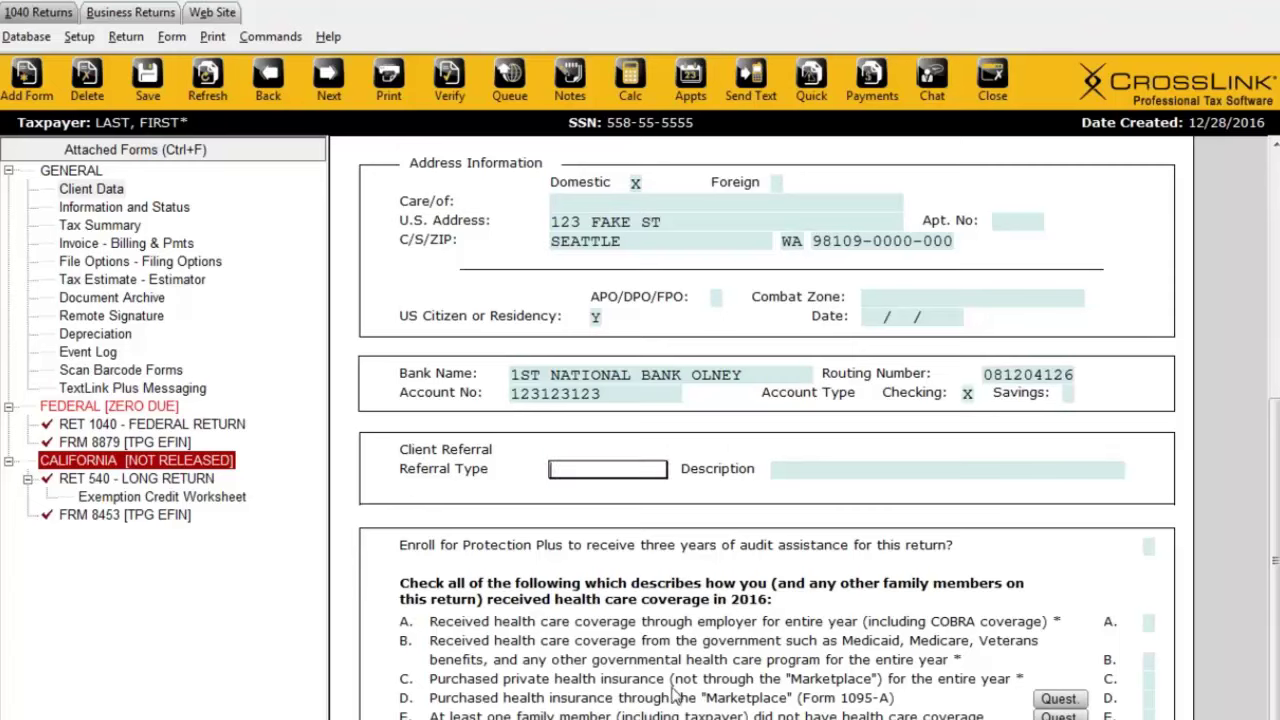
# Recheck the account and routing number entries, then reopen the bank list from Bank Name.
pyautogui.click(605, 395)
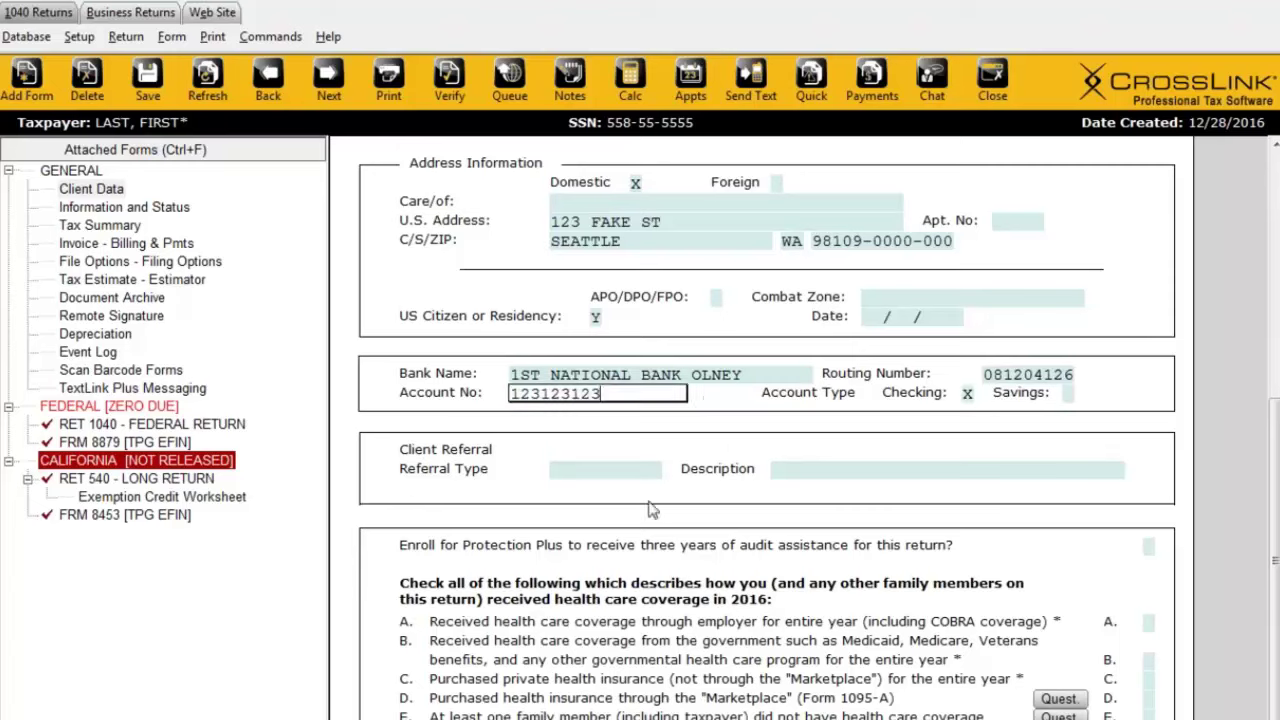
pyautogui.click(1027, 374)
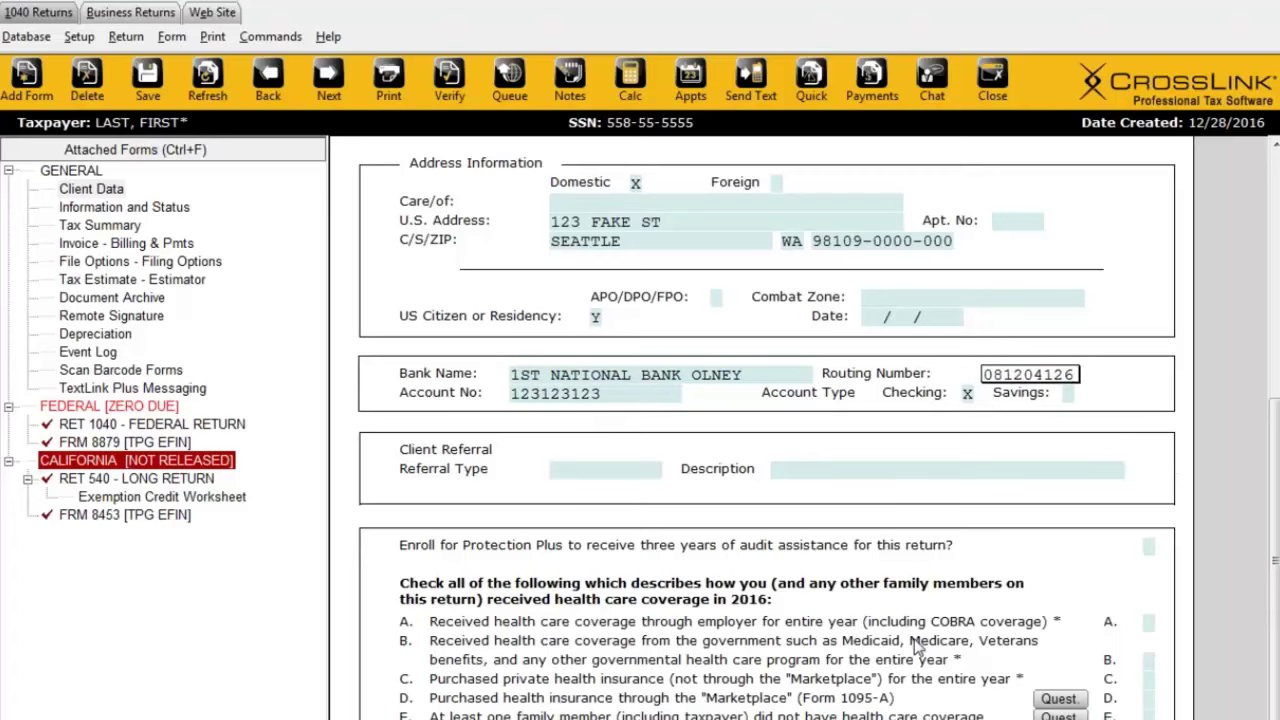
pyautogui.scroll(-1, 900, 662)
pyautogui.scroll(-2, 900, 662)
pyautogui.click(700, 318)
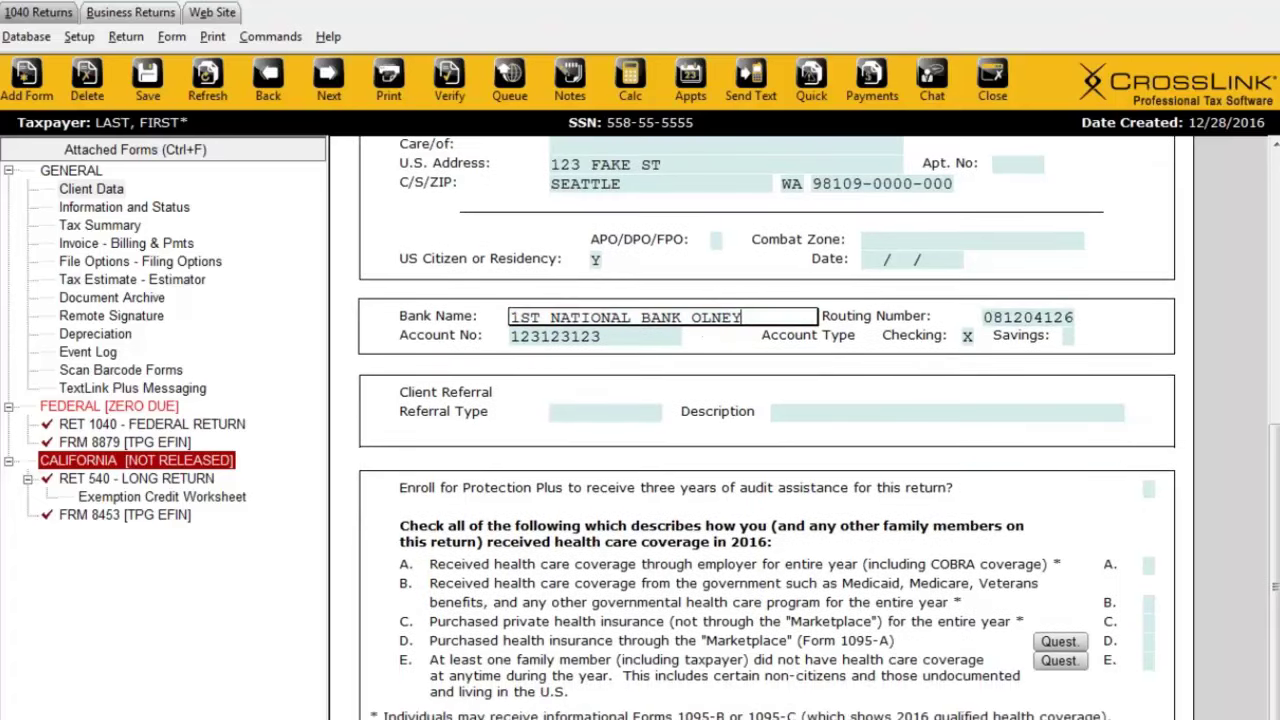
pyautogui.doubleClick(700, 318)
# Compare the other 1ST NATIONAL entries, then close the list keeping 1ST NATIONAL BANK OLNEY.
pyautogui.click(440, 636)
pyautogui.click(440, 652)
pyautogui.click(443, 669)
pyautogui.click(442, 636)
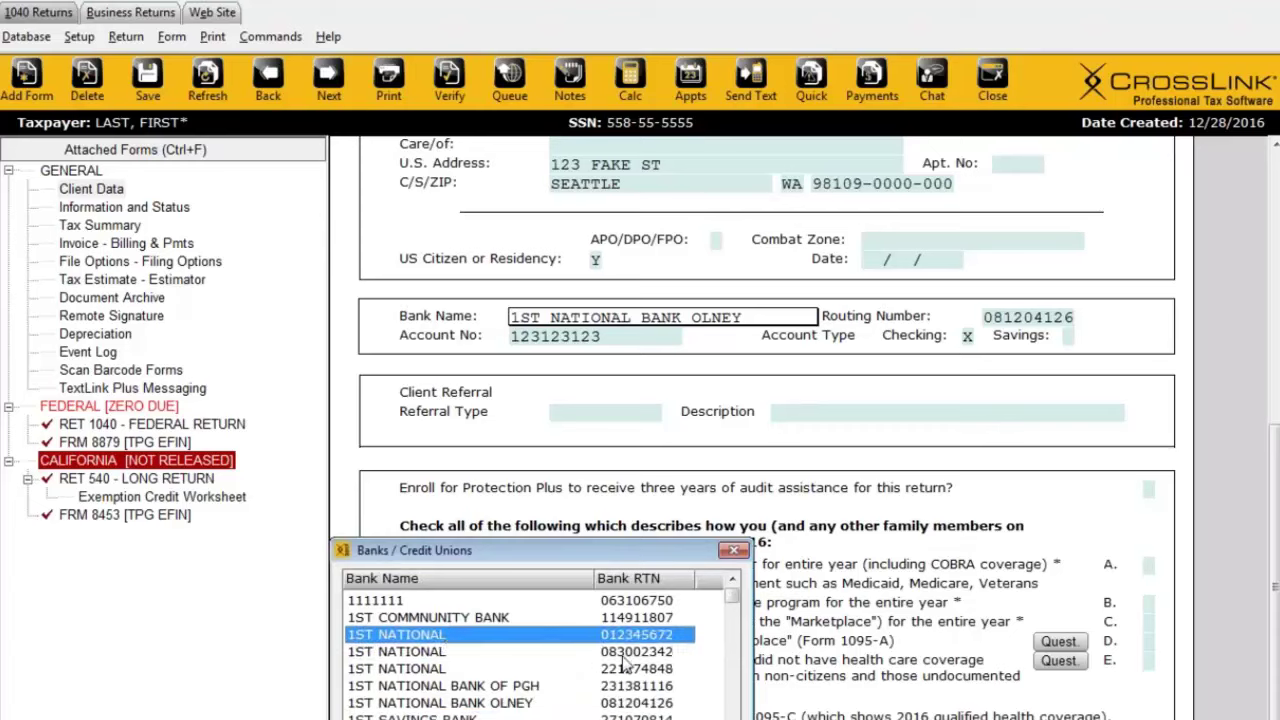
pyautogui.click(402, 653)
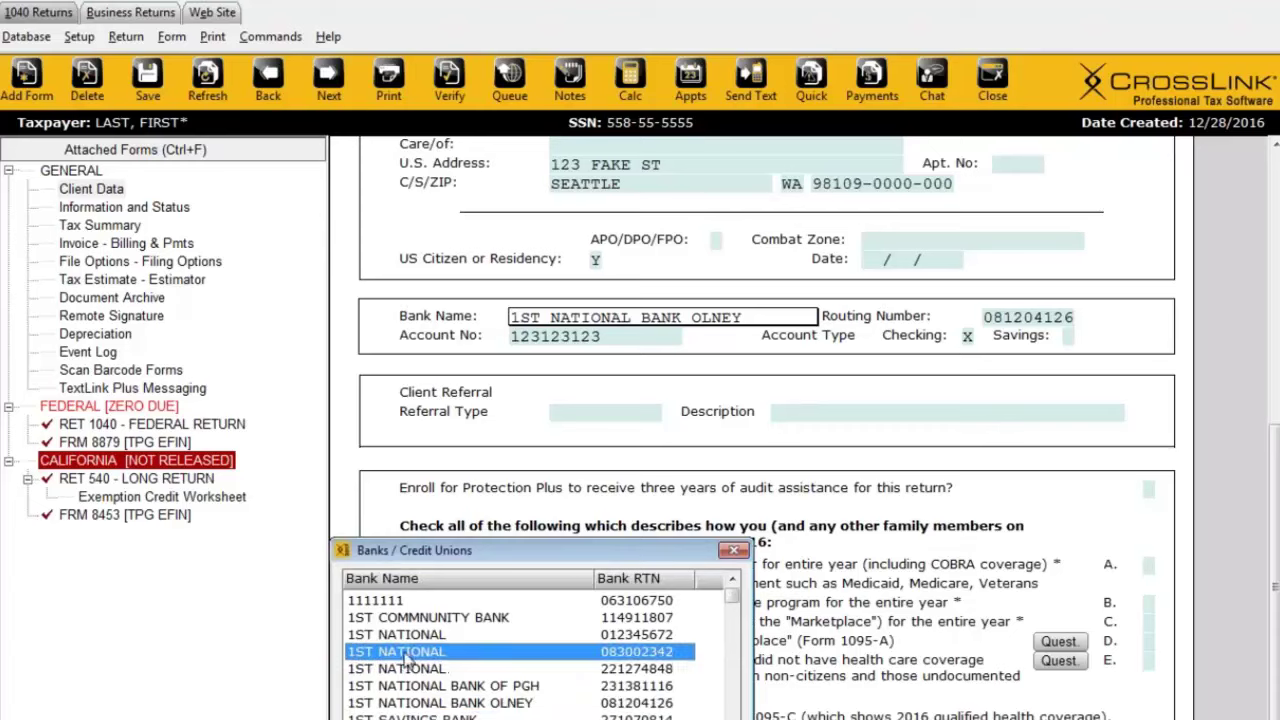
pyautogui.click(443, 670)
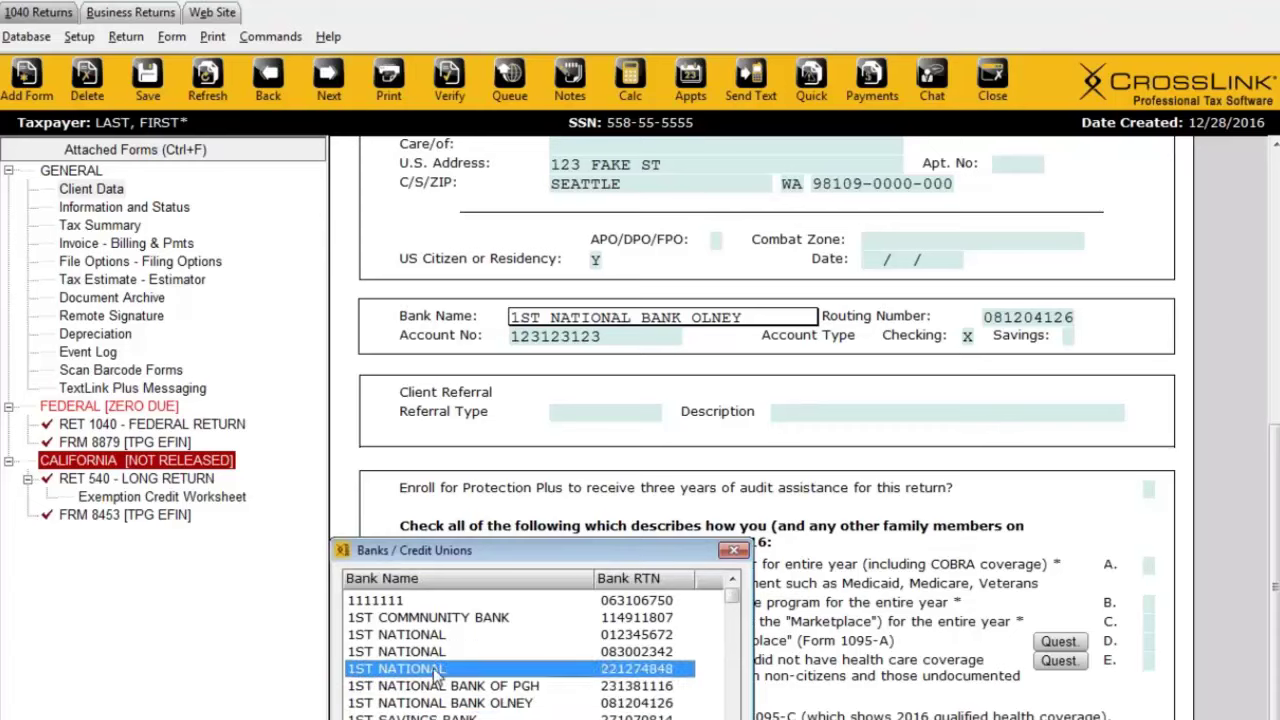
pyautogui.click(622, 655)
pyautogui.click(626, 638)
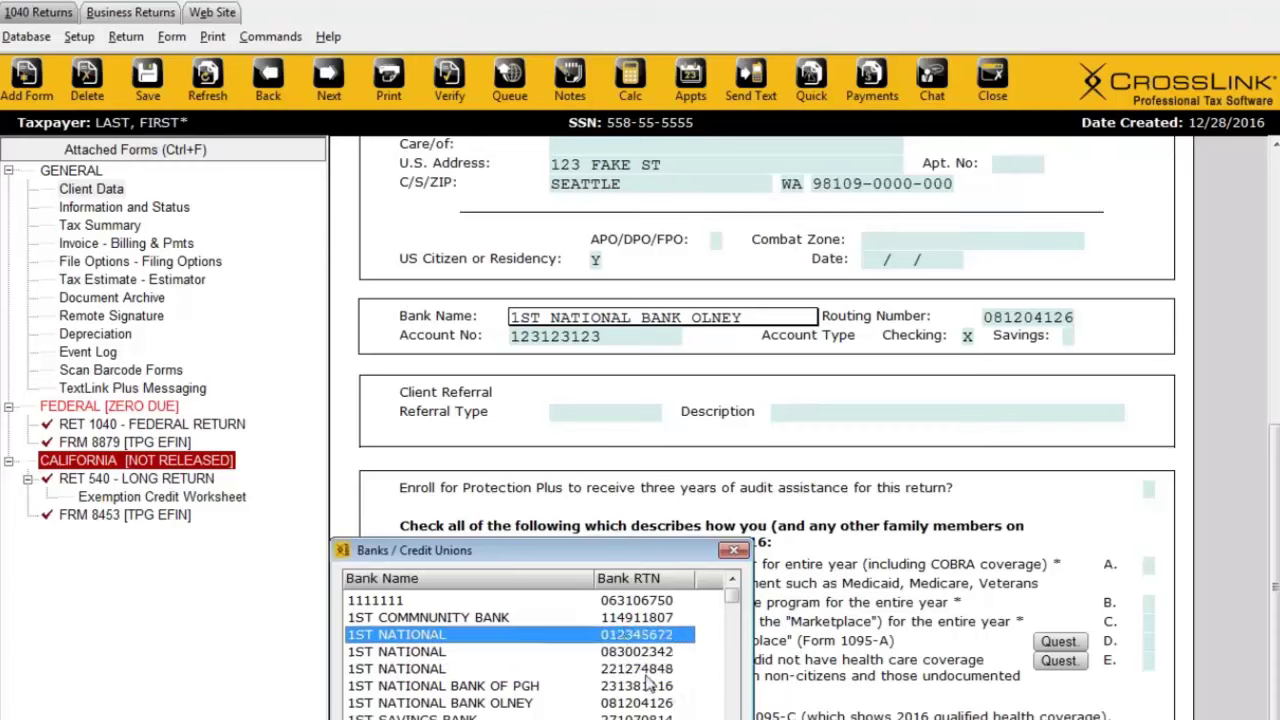
pyautogui.press('Escape')
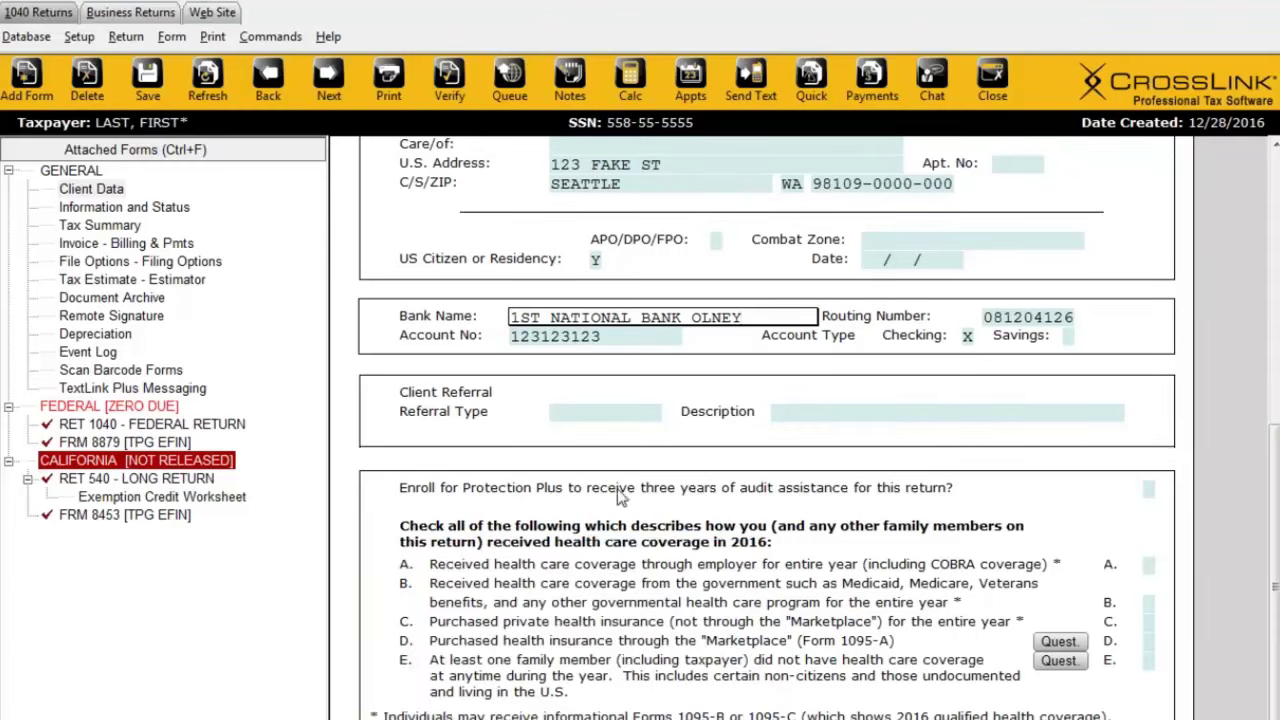
pyautogui.click(562, 416)
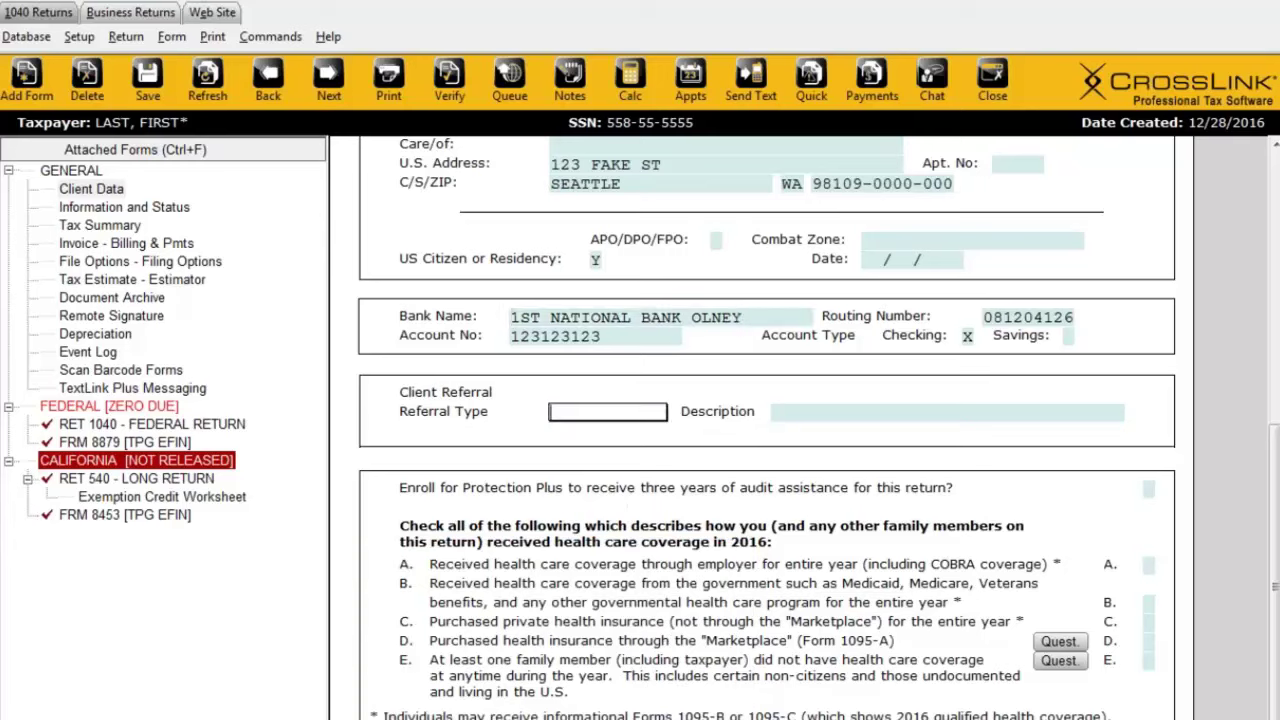
# Set Referral Type to COUPON from the Referrals list, replacing the first pick FLYER.
pyautogui.press('F2')
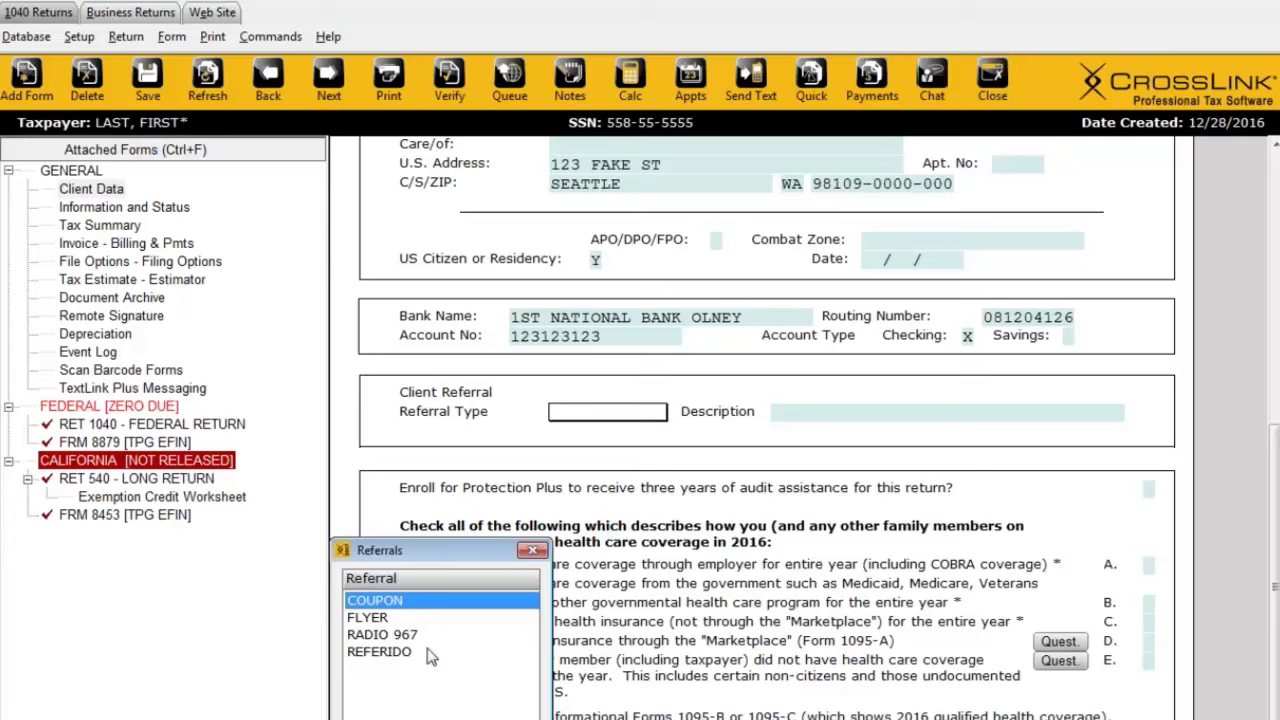
pyautogui.click(378, 620)
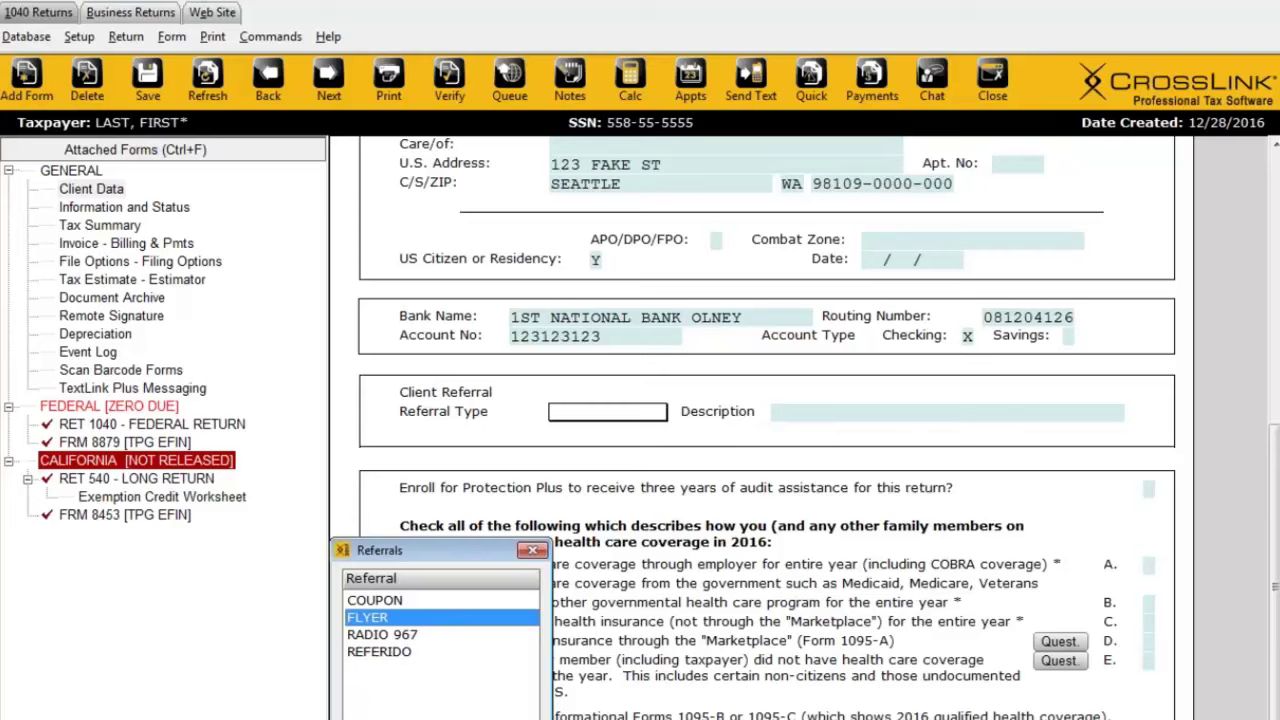
pyautogui.press('Return')
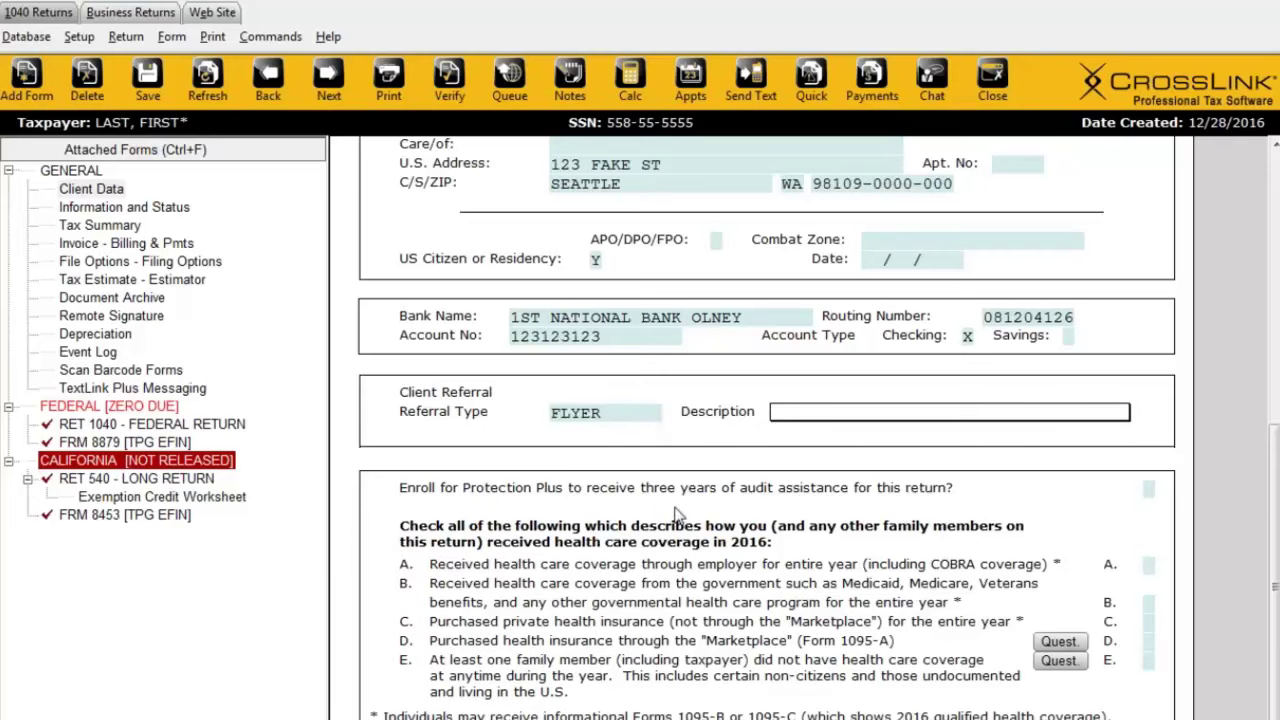
pyautogui.scroll(-1, 676, 513)
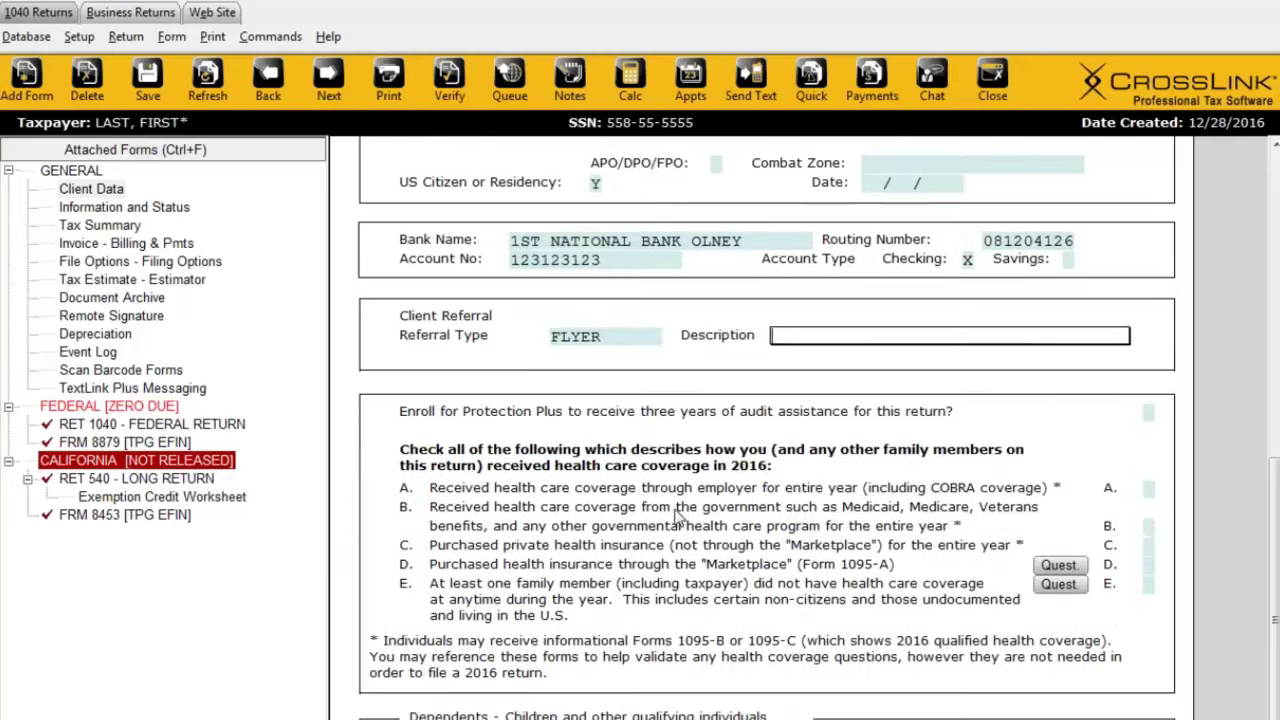
pyautogui.hotkey('shift', 'Tab')
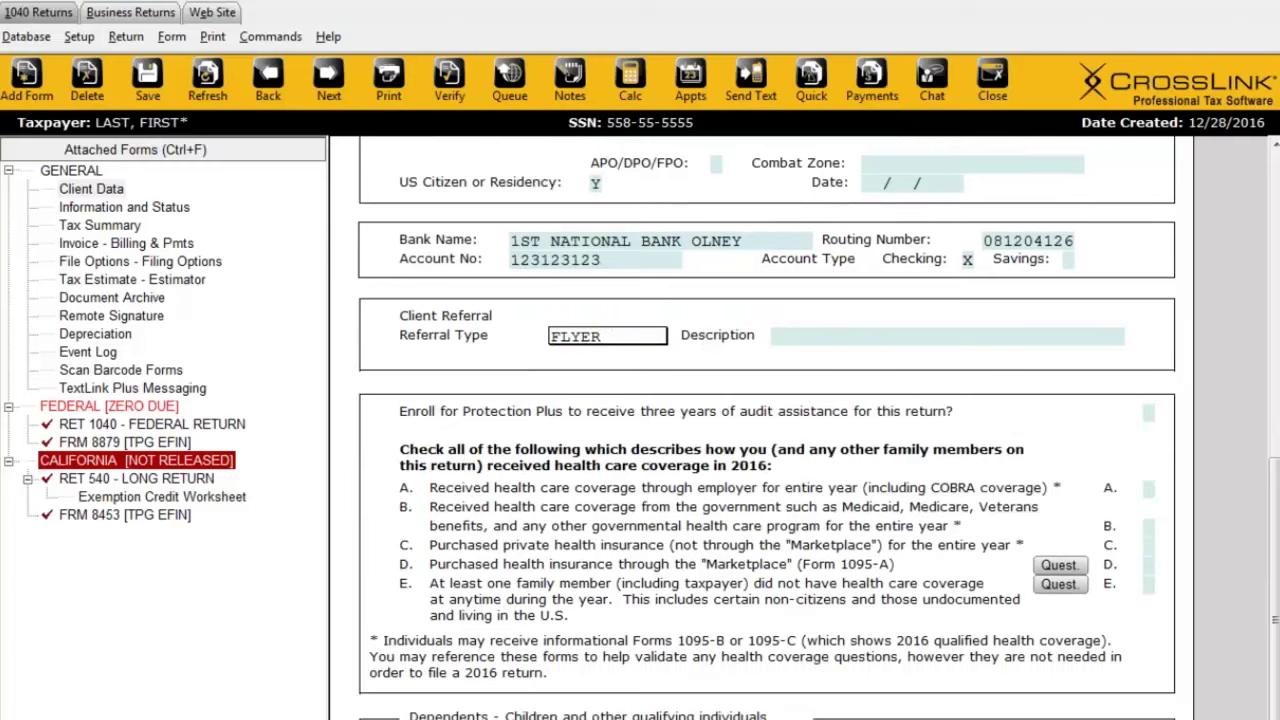
pyautogui.doubleClick(600, 336)
pyautogui.click(400, 600)
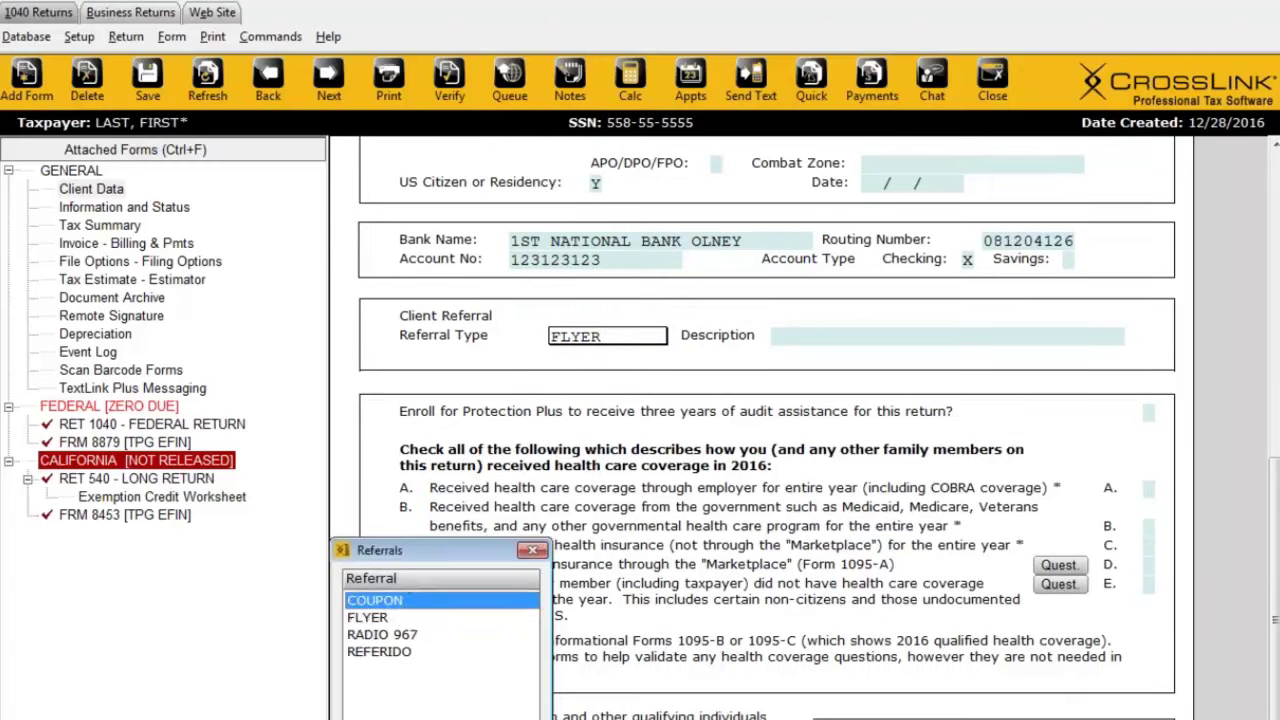
pyautogui.press('Return')
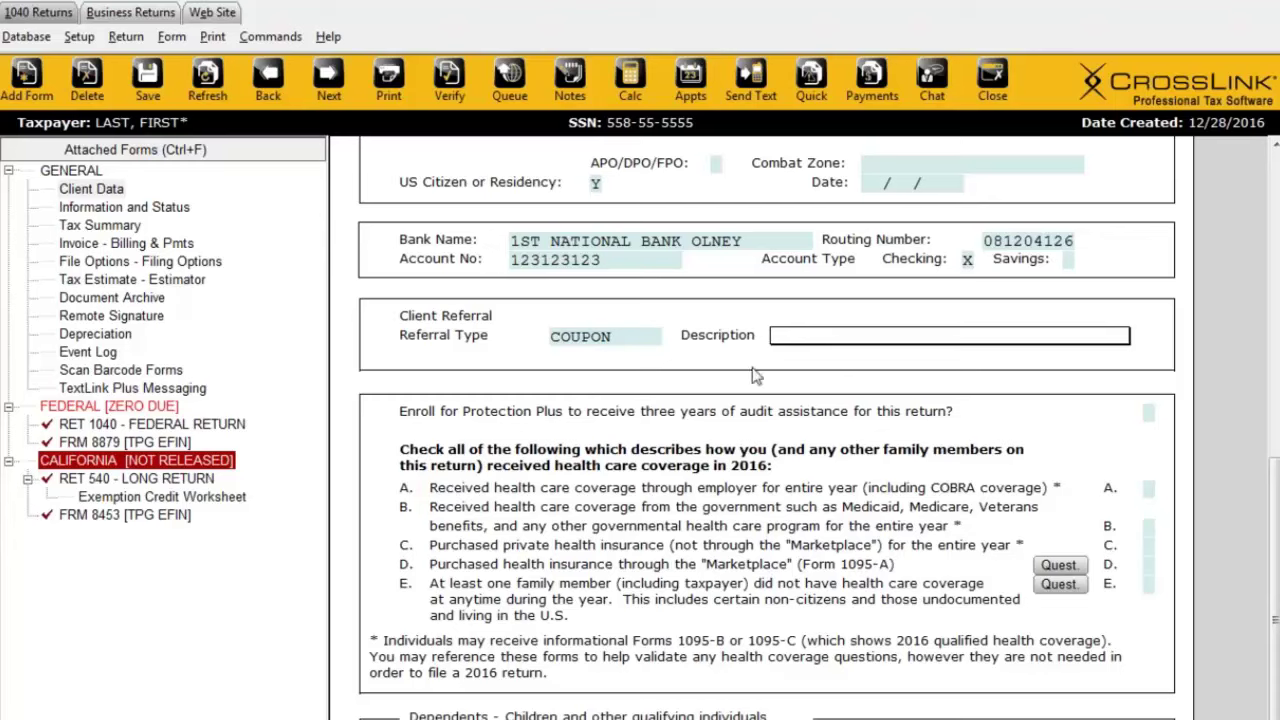
# Enter the referring person's name in the referral Description.
pyautogui.click(636, 338)
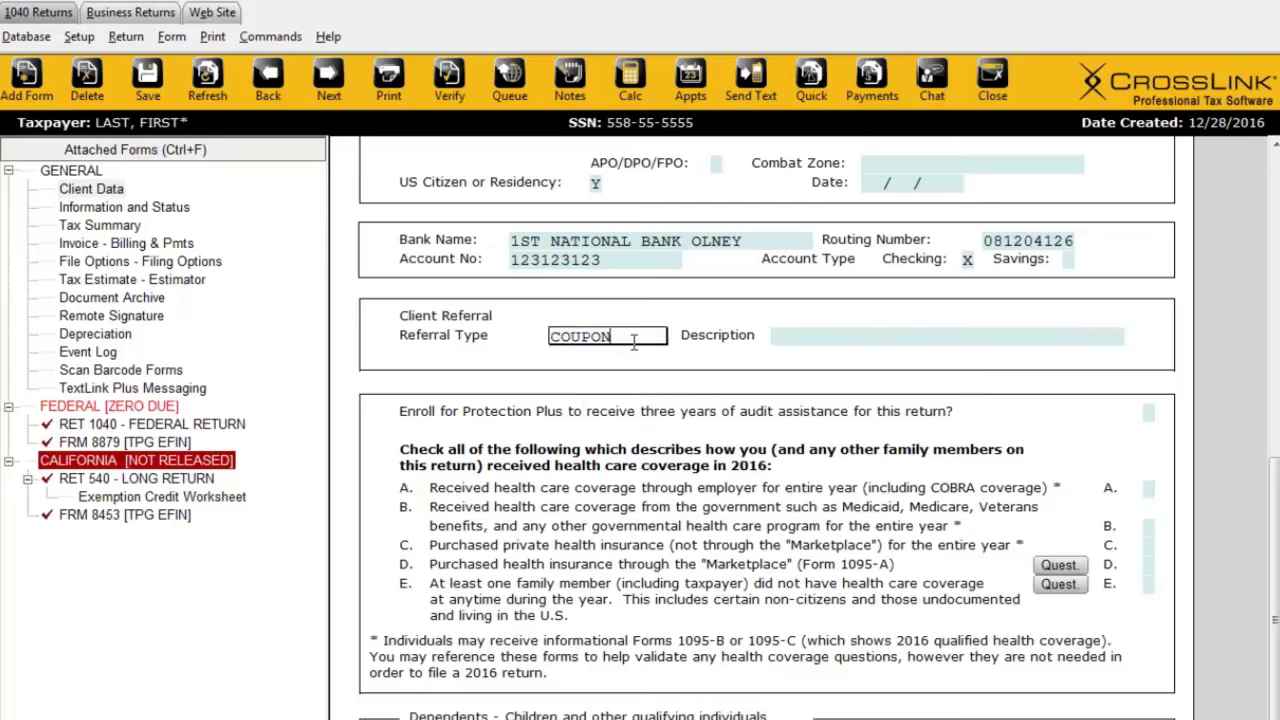
pyautogui.click(773, 338)
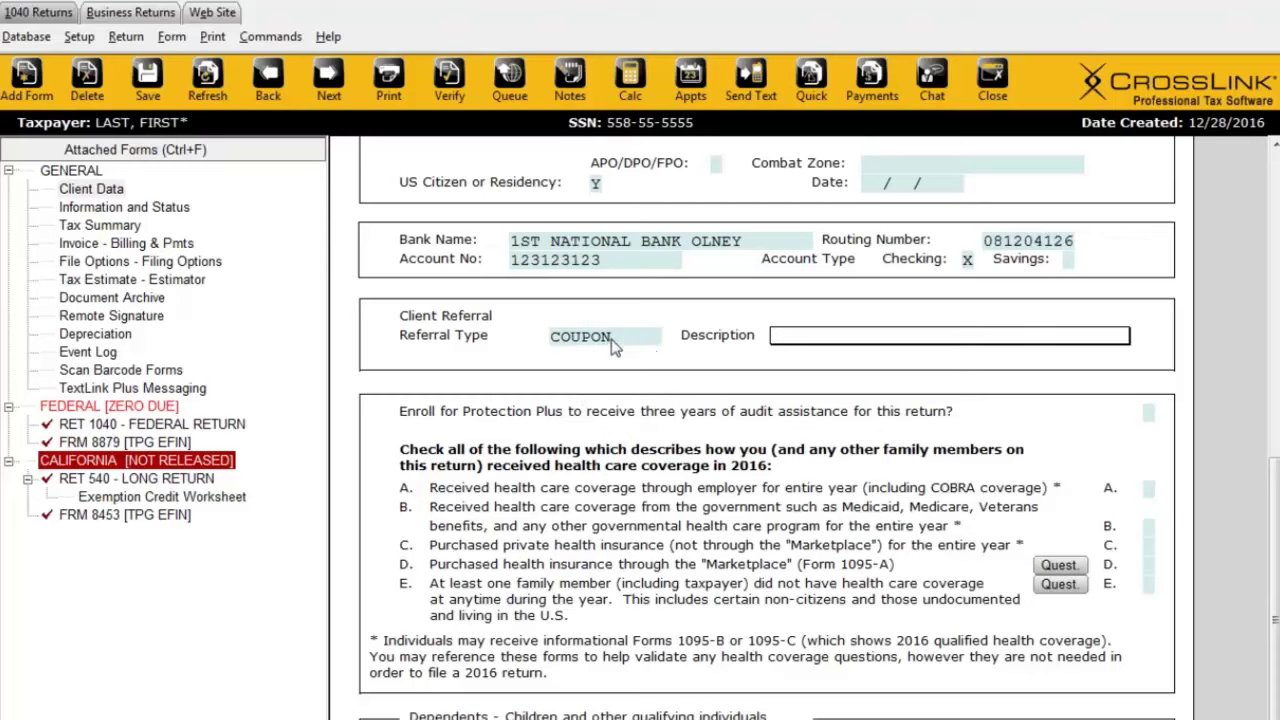
pyautogui.click(612, 338)
pyautogui.click(800, 338)
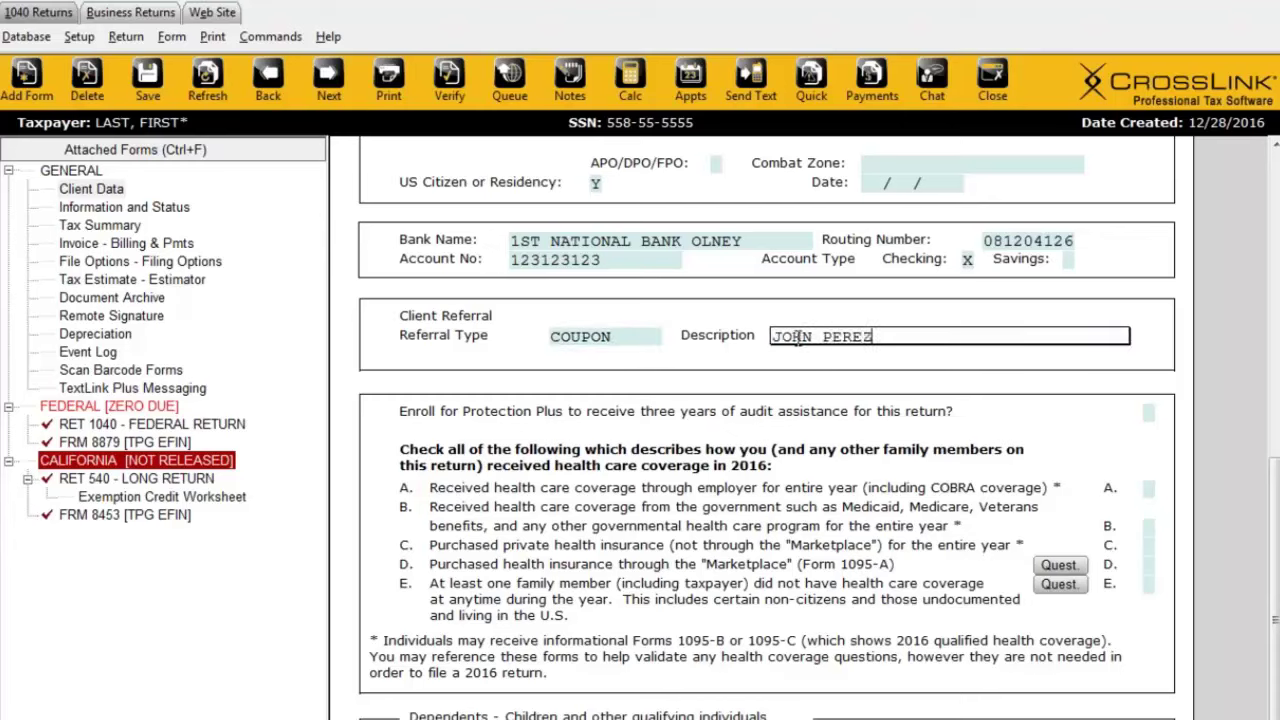
pyautogui.press('Tab')
pyautogui.click(806, 334)
# Clear health coverage box A and start the Marketplace questionnaire on coverage line D.
pyautogui.scroll(-1, 700, 530)
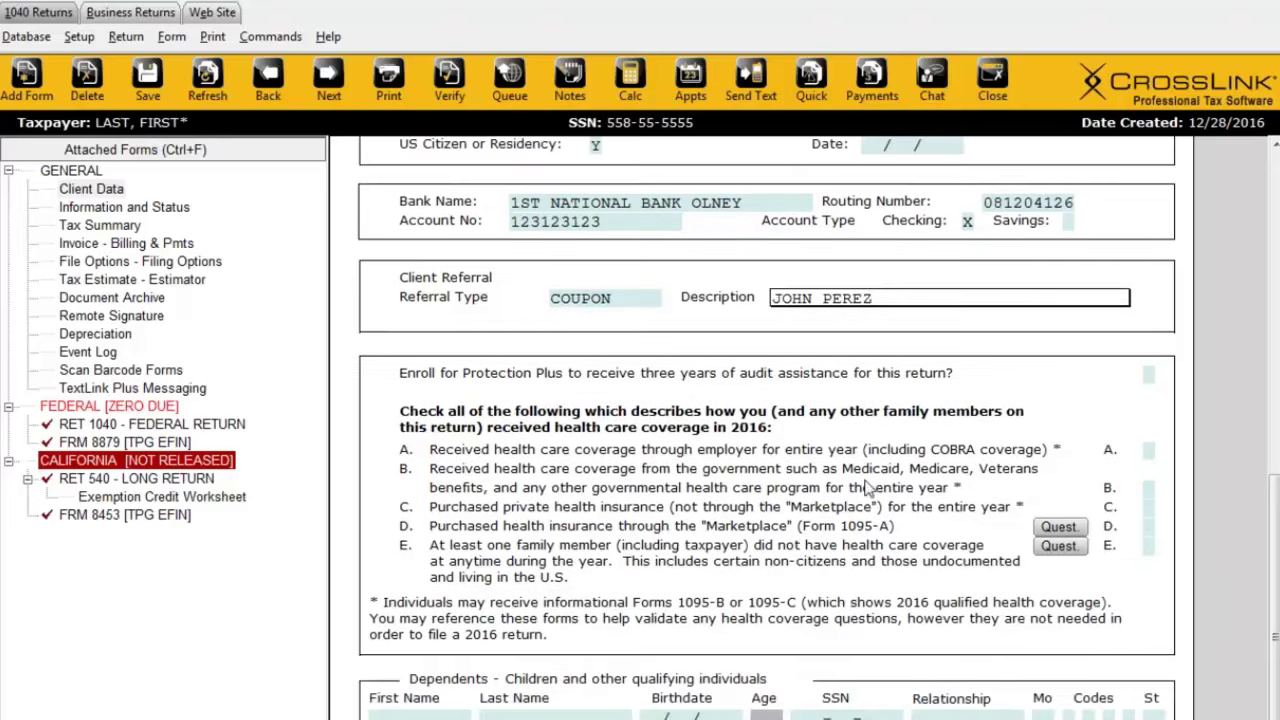
pyautogui.scroll(-1, 773, 508)
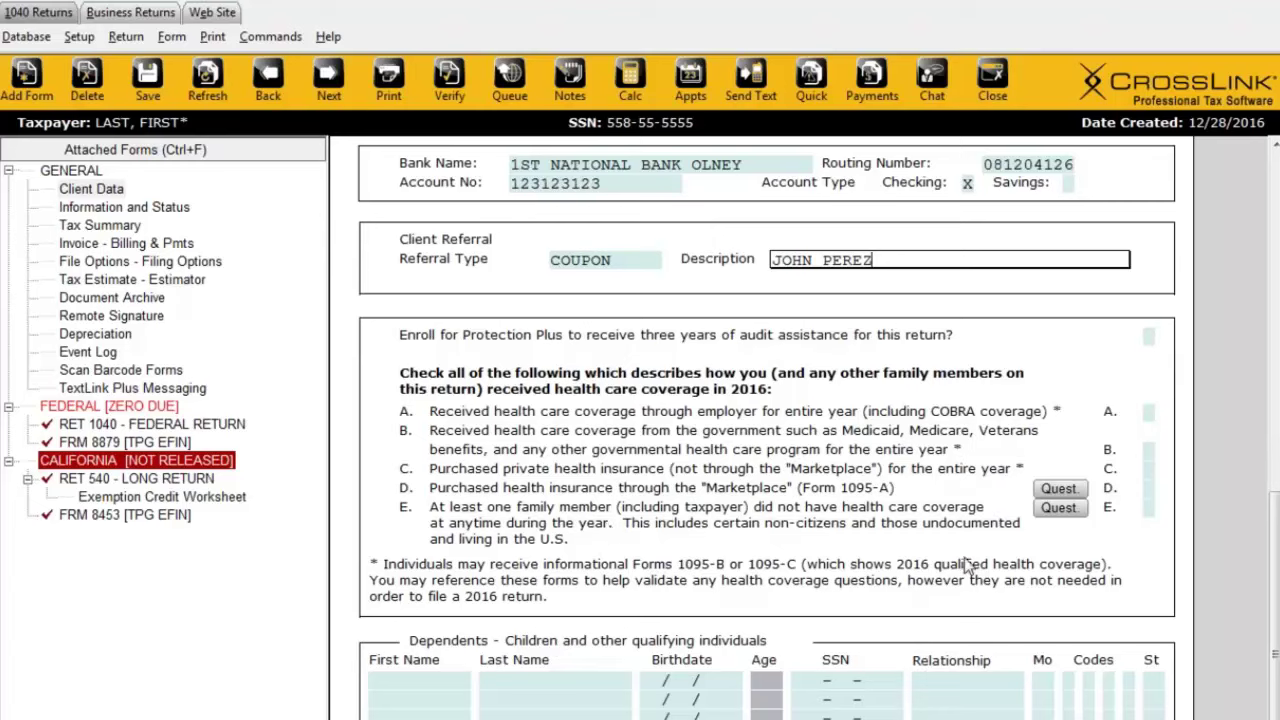
pyautogui.click(1150, 413)
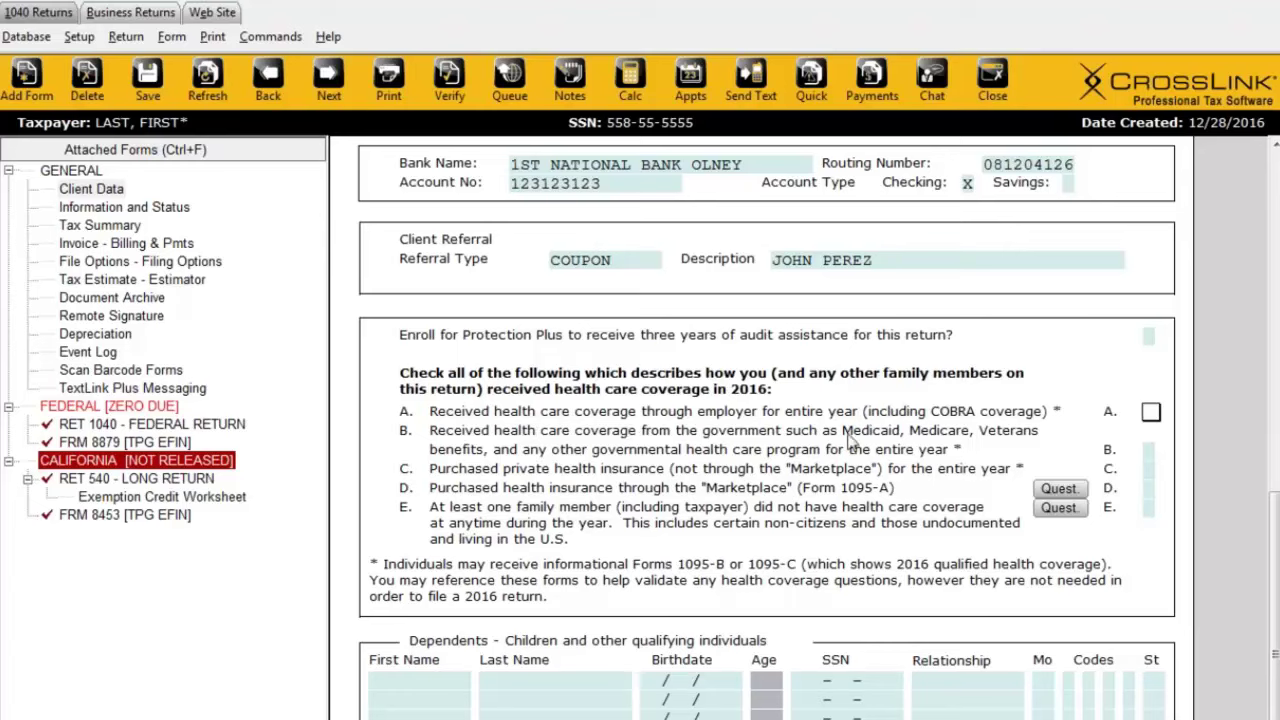
pyautogui.press('Tab')
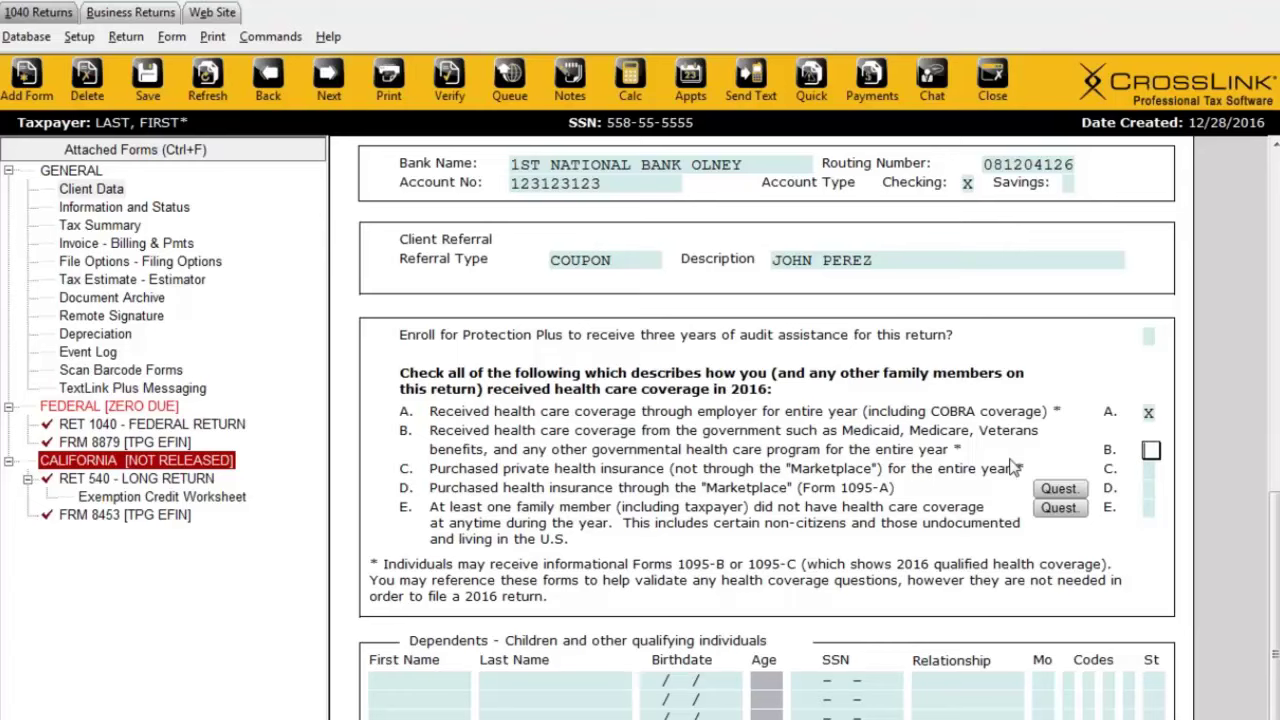
pyautogui.hotkey('shift', 'Tab')
pyautogui.press('Tab')
pyautogui.press('Tab')
pyautogui.hotkey('shift', 'Tab')
pyautogui.hotkey('shift', 'Tab')
pyautogui.press('Tab')
pyautogui.press('Tab')
pyautogui.press('Tab')
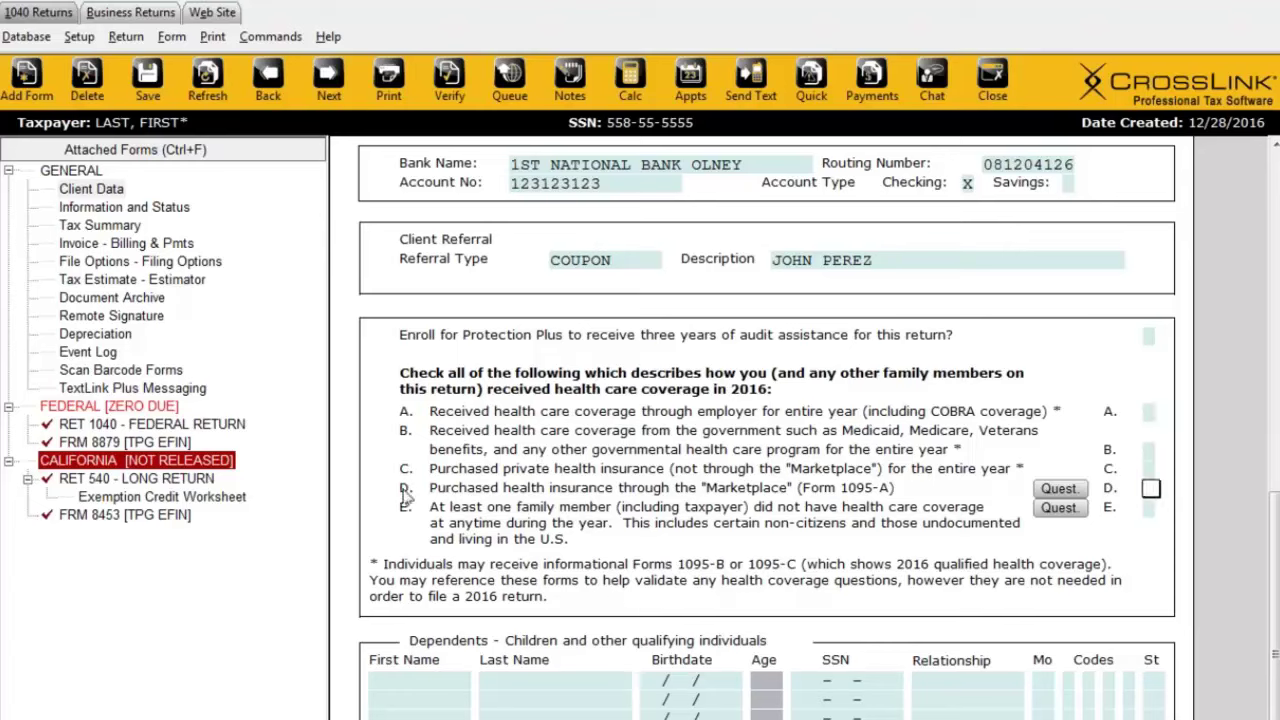
pyautogui.click(1059, 489)
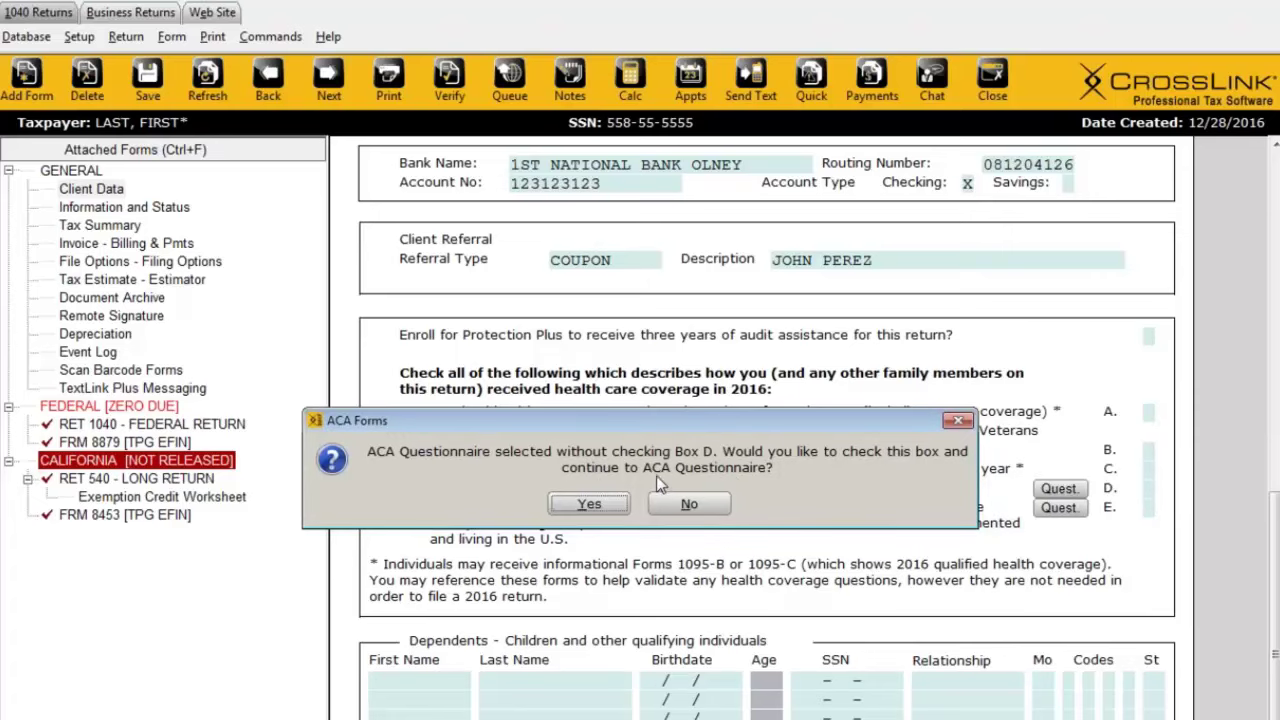
# Accept checking Box D and review the ACA Questionnaire's monthly Column A premiums.
pyautogui.click(589, 505)
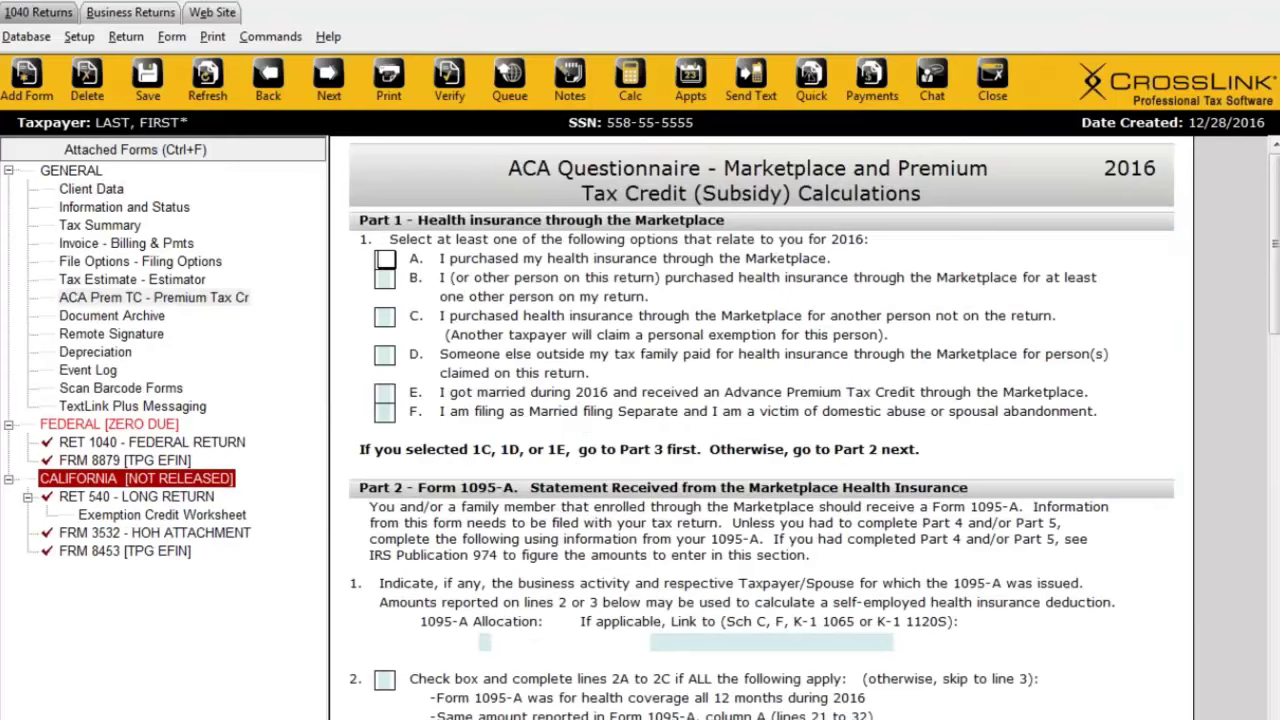
pyautogui.moveTo(1275, 226); pyautogui.dragTo(1275, 390)
pyautogui.click(568, 457)
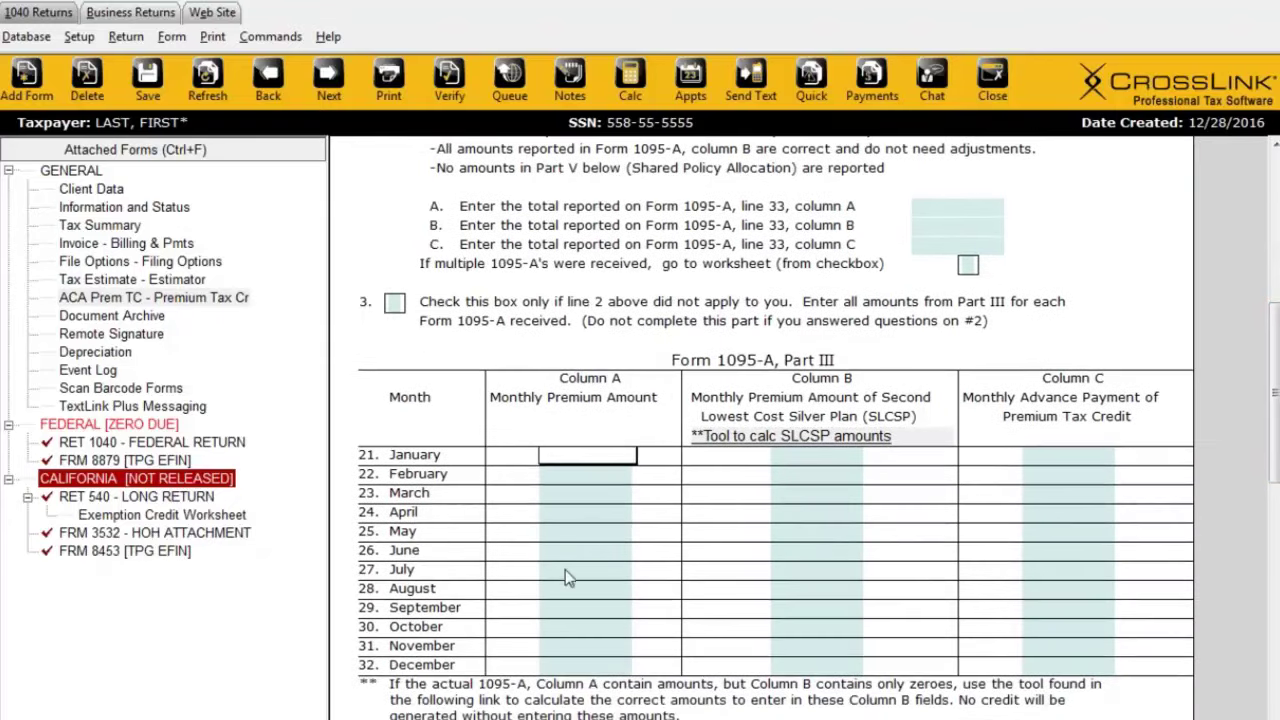
pyautogui.scroll(-1, 538, 634)
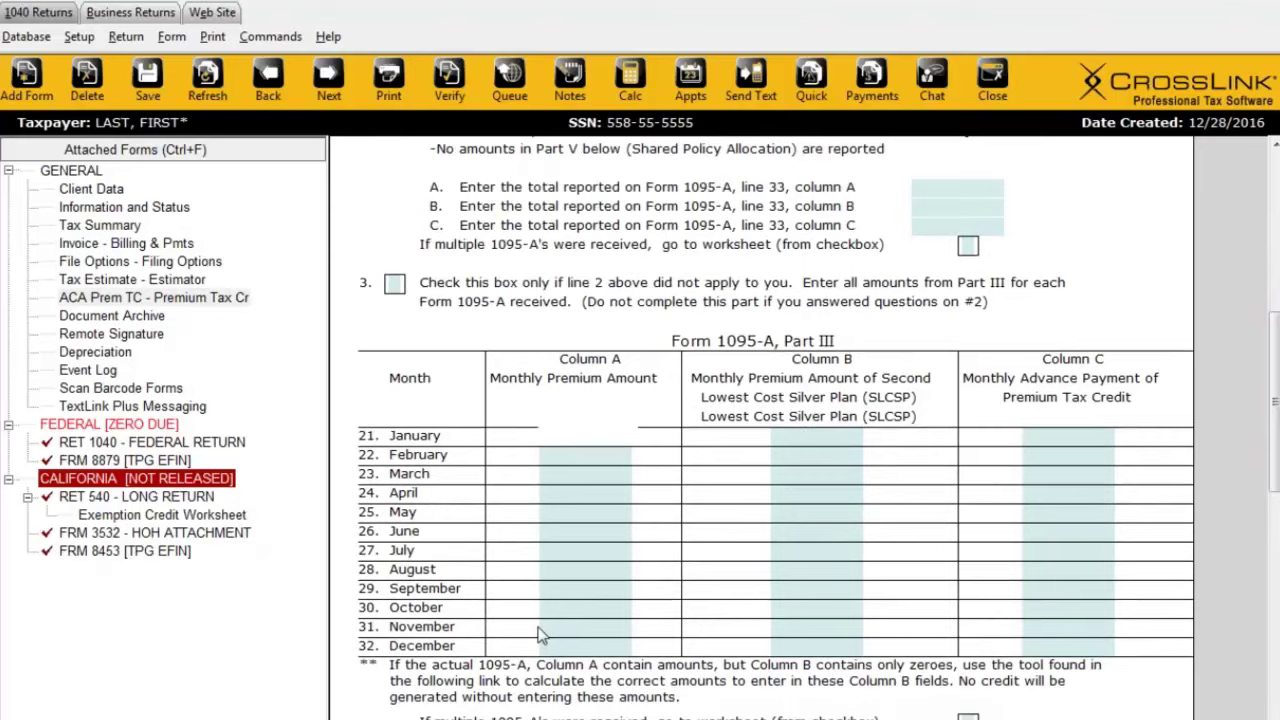
pyautogui.scroll(-3, 538, 634)
pyautogui.scroll(2, 538, 634)
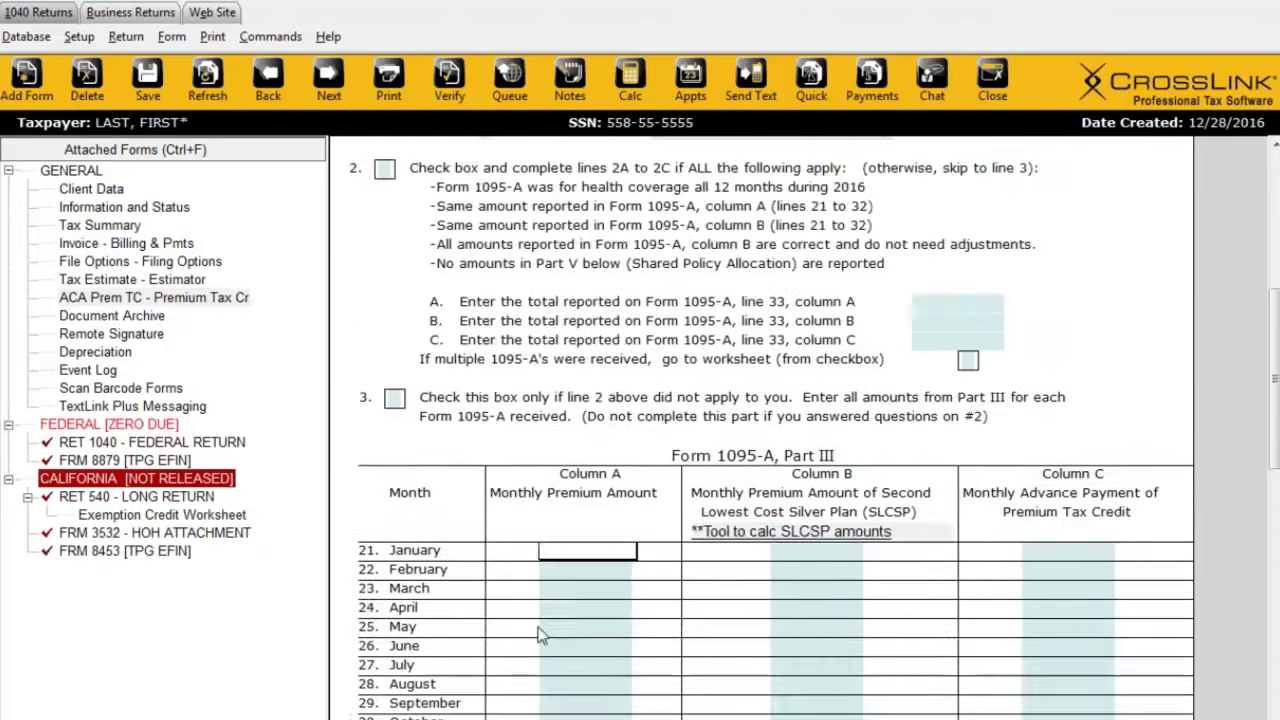
pyautogui.scroll(-6, 579, 447)
pyautogui.click(585, 455)
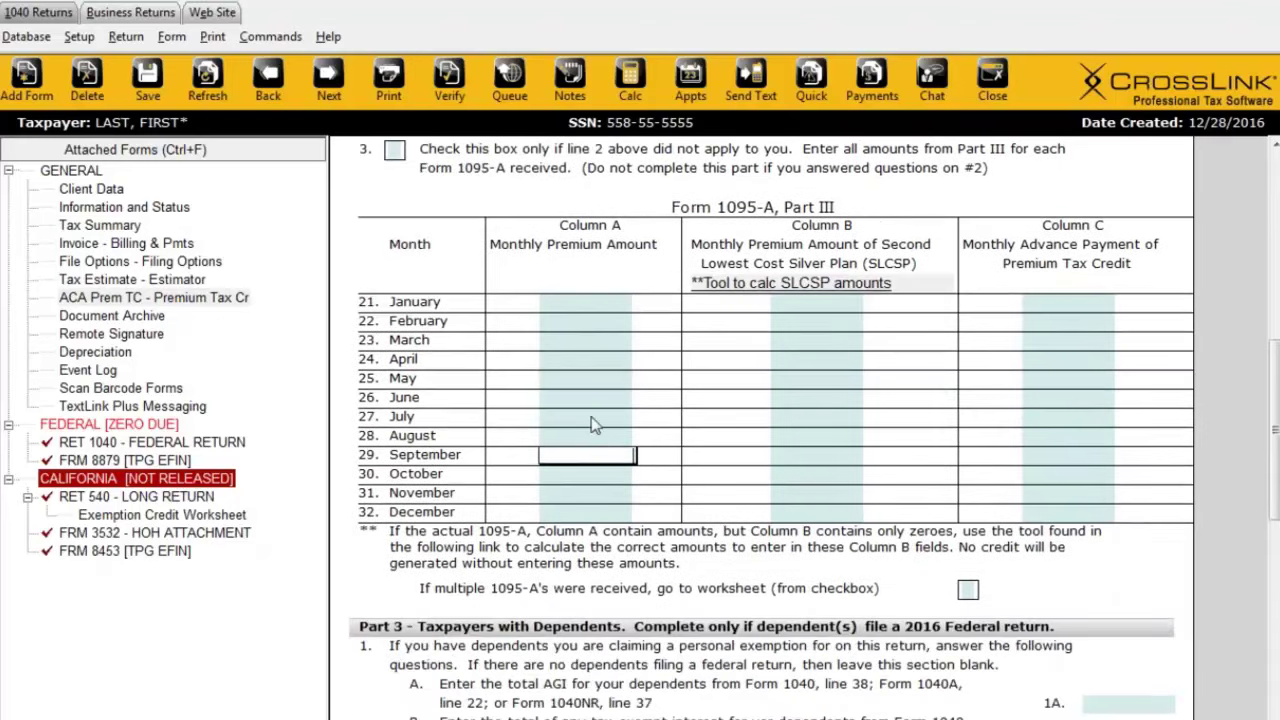
pyautogui.scroll(-5, 585, 440)
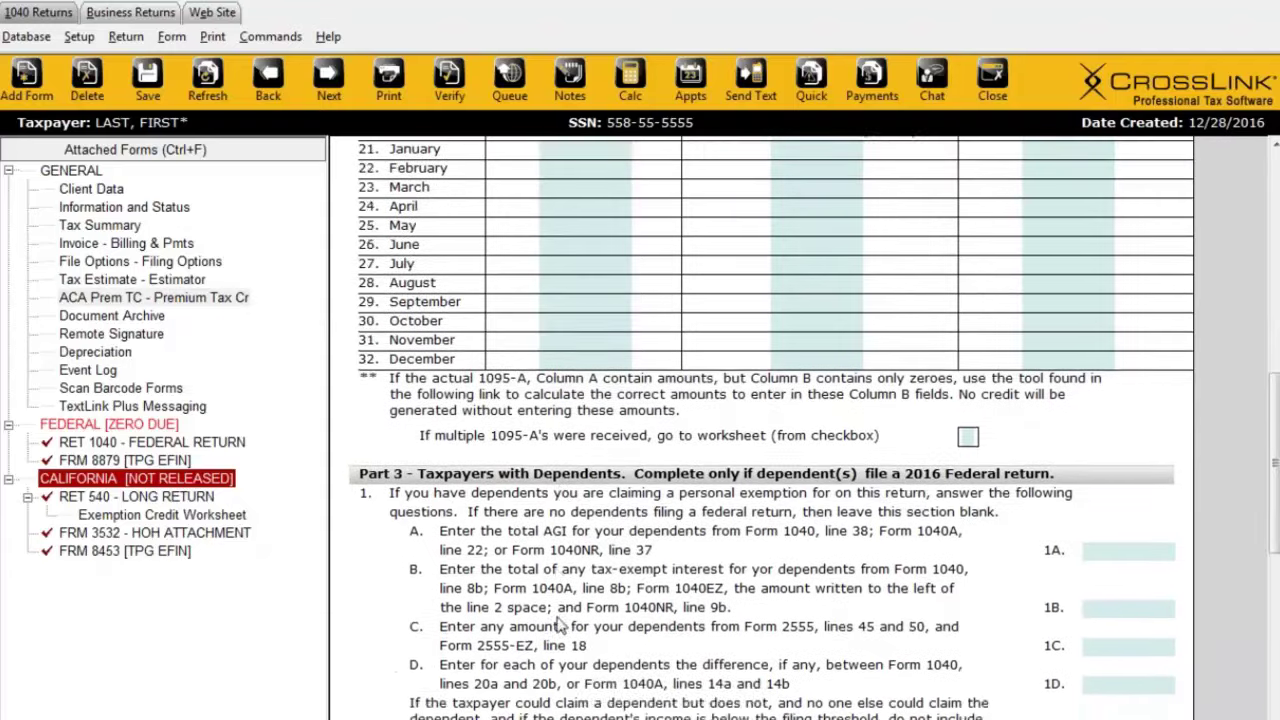
pyautogui.scroll(-15, 555, 600)
pyautogui.scroll(-4, 553, 624)
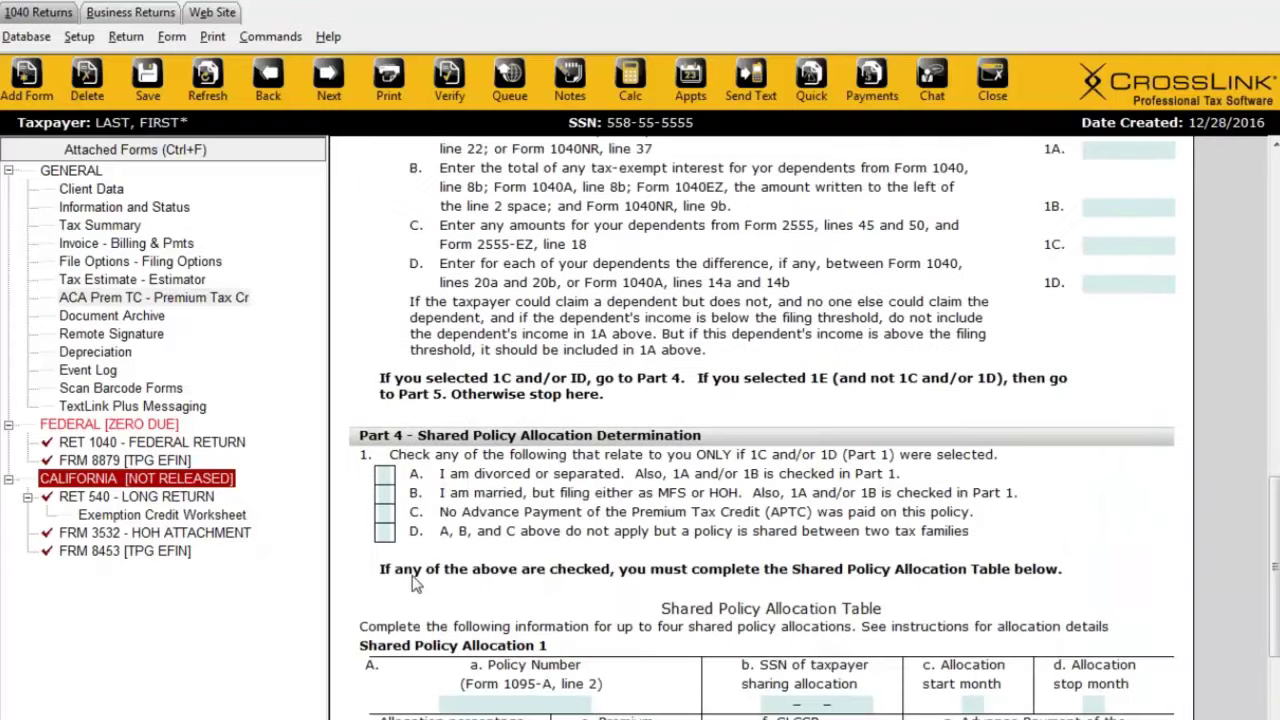
pyautogui.scroll(-2, 415, 585)
# Return to the Client Data form and go to the health coverage checkboxes.
pyautogui.click(110, 195)
pyautogui.scroll(-4, 870, 557)
pyautogui.scroll(-12, 870, 557)
pyautogui.click(1150, 641)
# Put an X back in health coverage box A.
pyautogui.press('Up')
pyautogui.press('Up')
pyautogui.write('x')
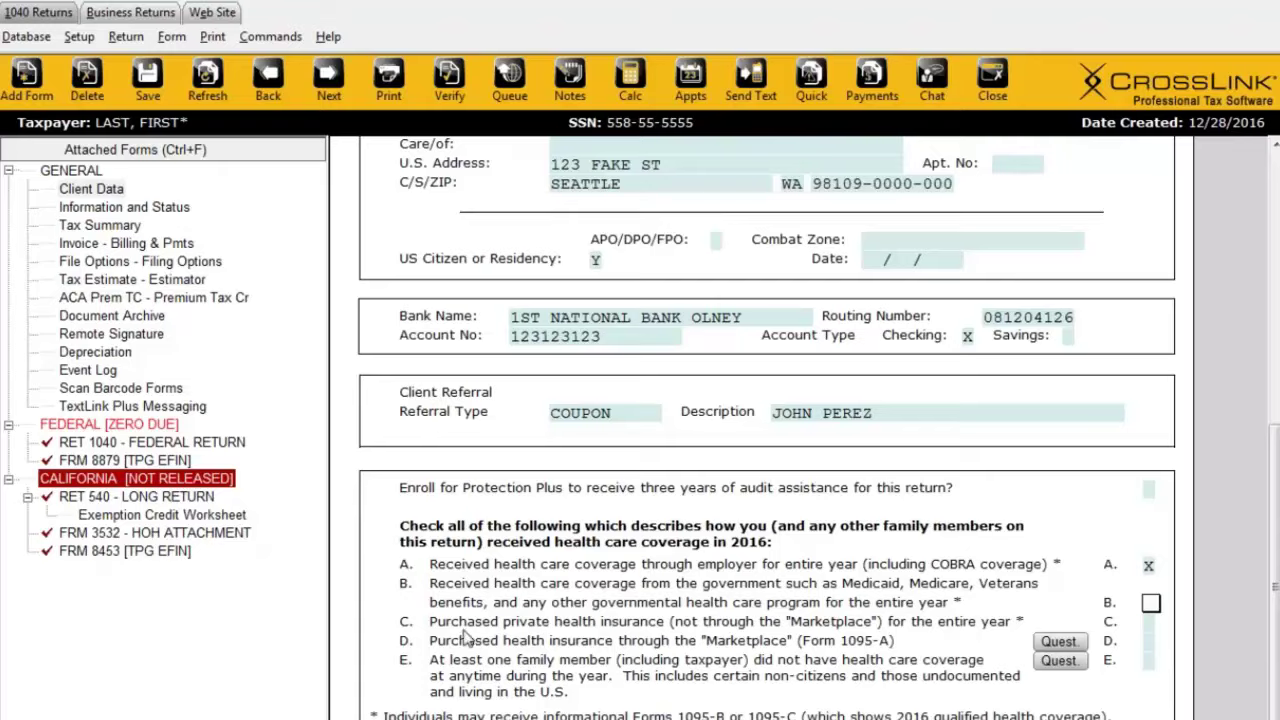
pyautogui.scroll(-6, 441, 608)
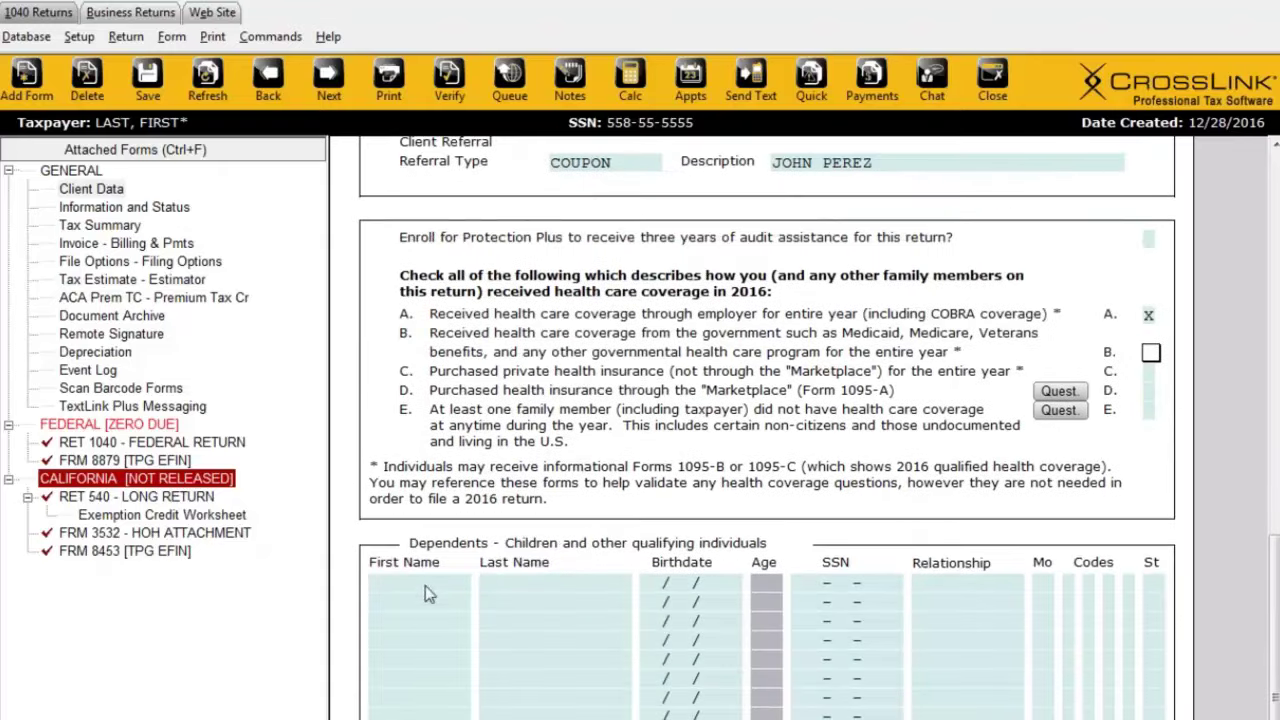
# Fill the first dependent row with the son's name, birthdate, SSN, relationship and 12 months.
pyautogui.click(425, 590)
pyautogui.scroll(-6, 663, 607)
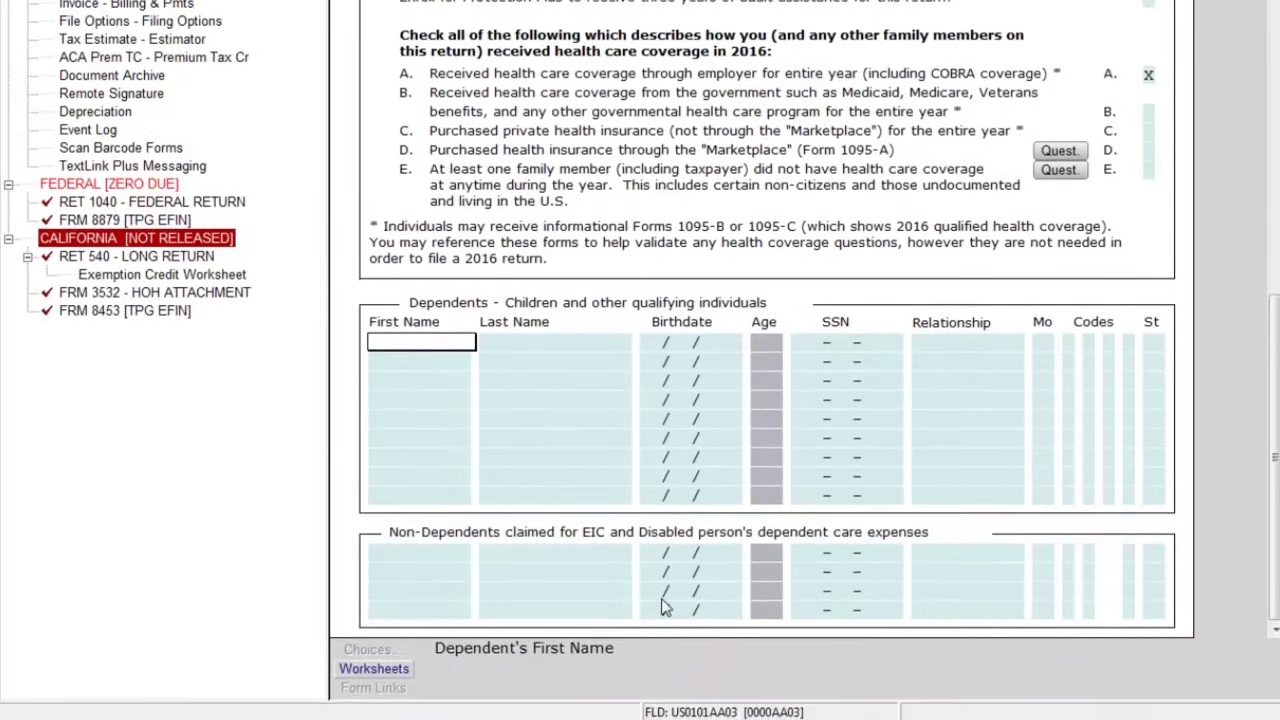
pyautogui.press('Tab')
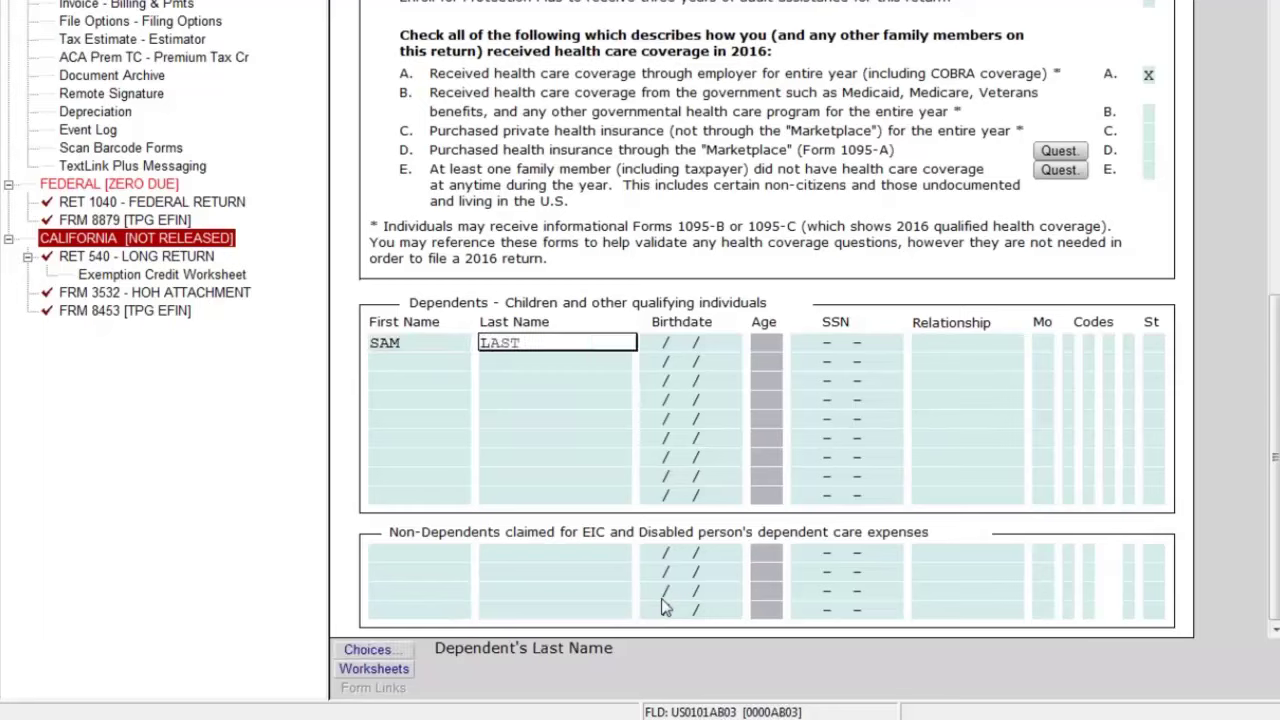
pyautogui.press('Tab')
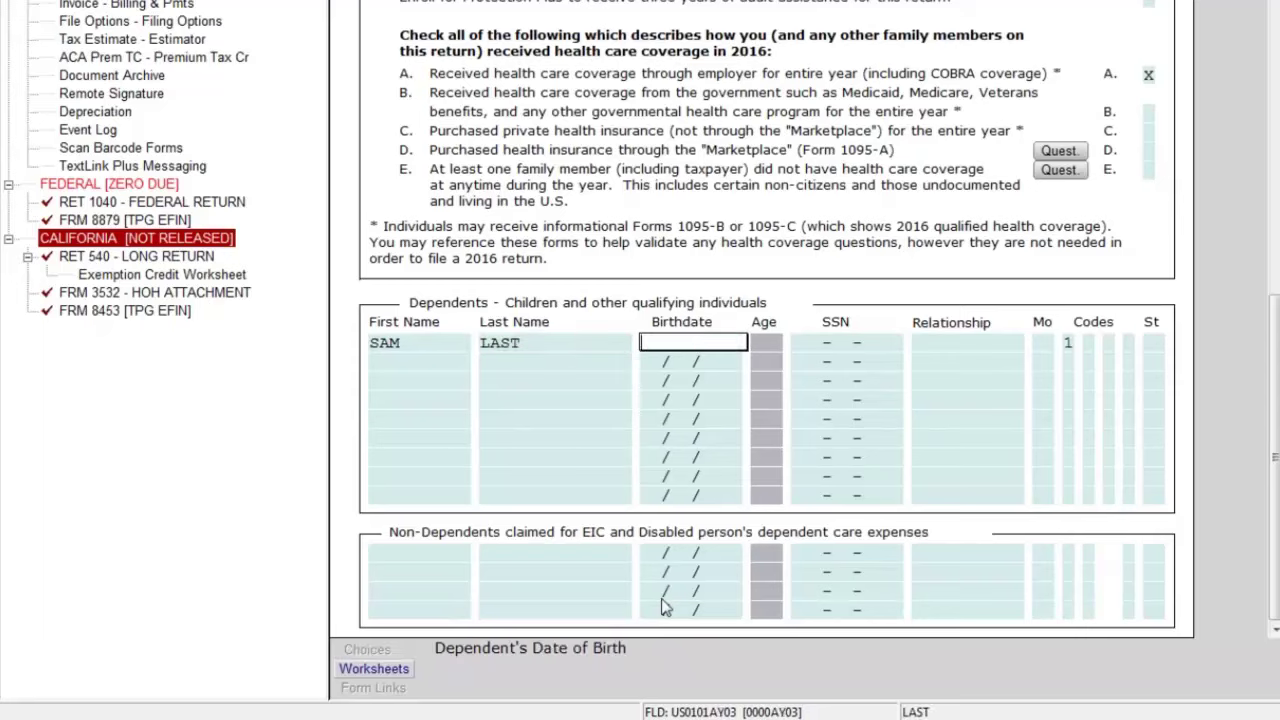
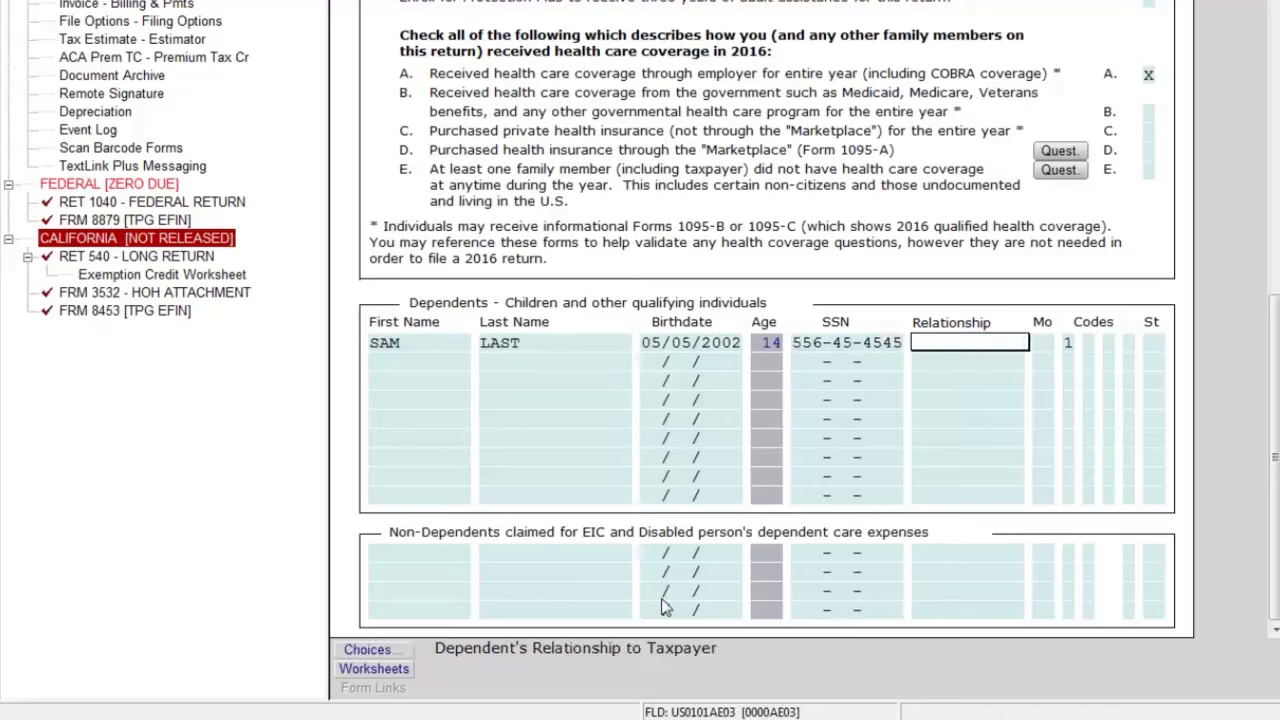
pyautogui.press('Tab')
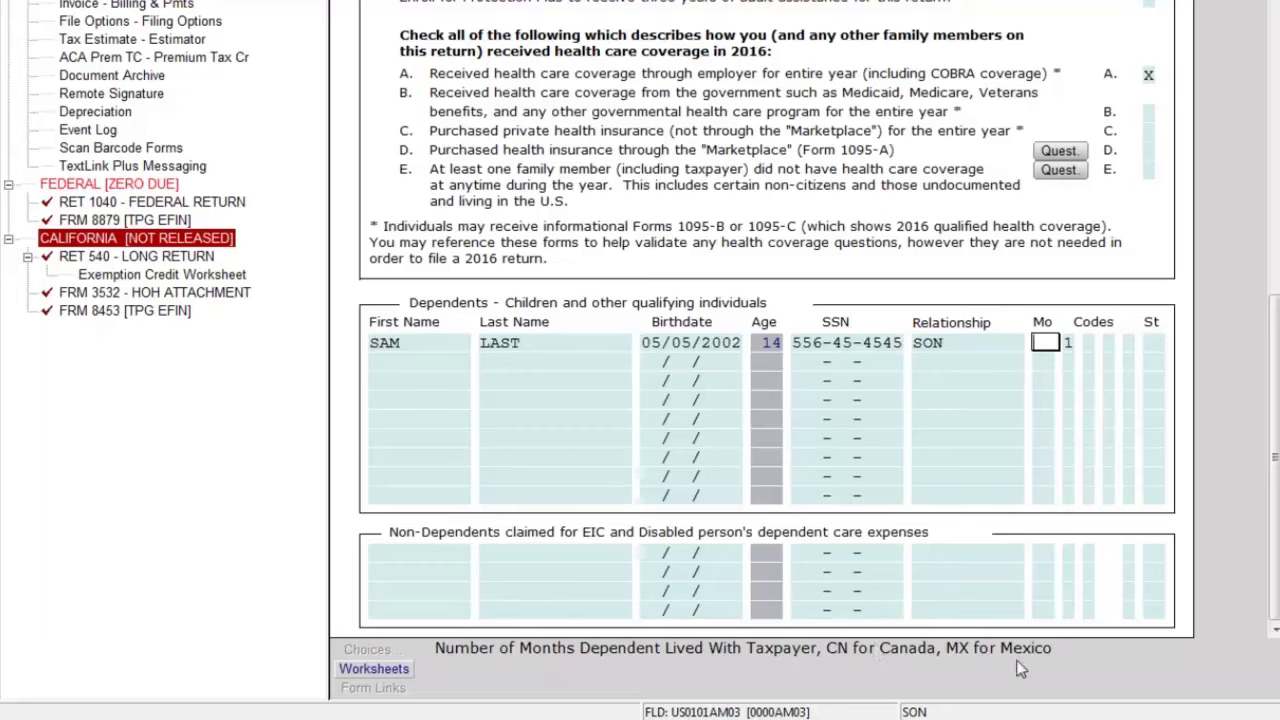
pyautogui.press('Tab')
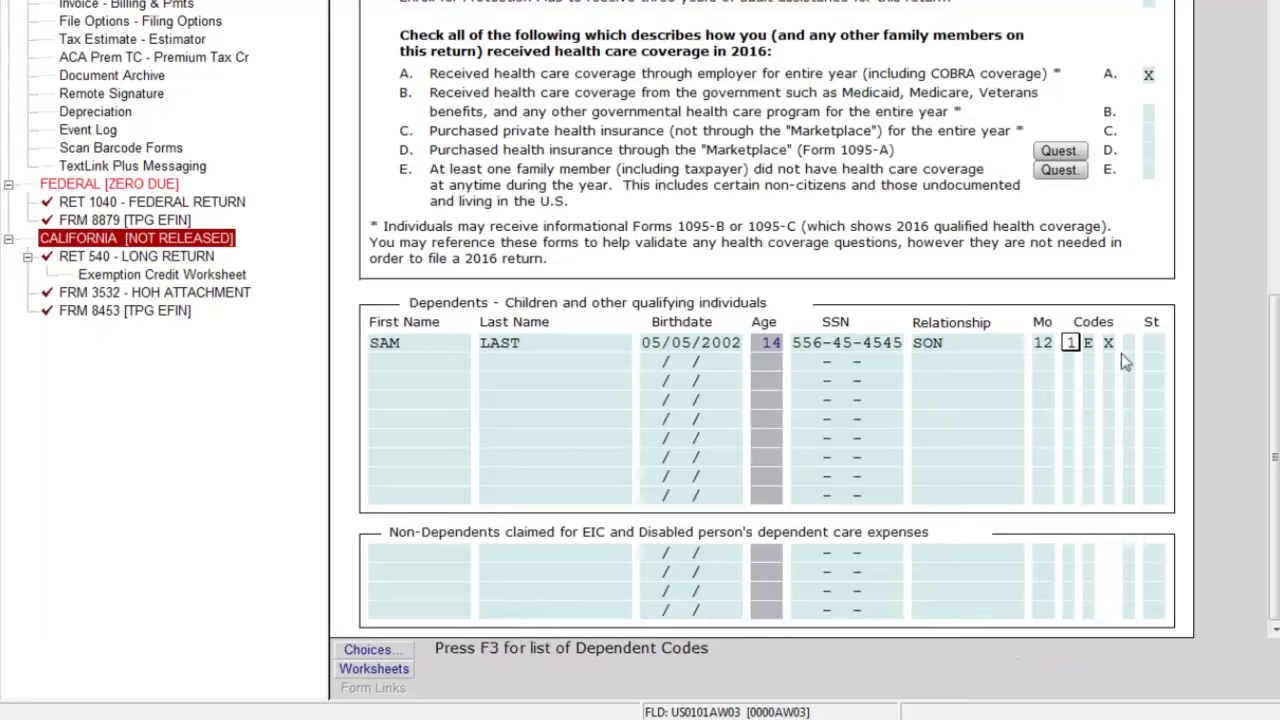
pyautogui.click(1089, 348)
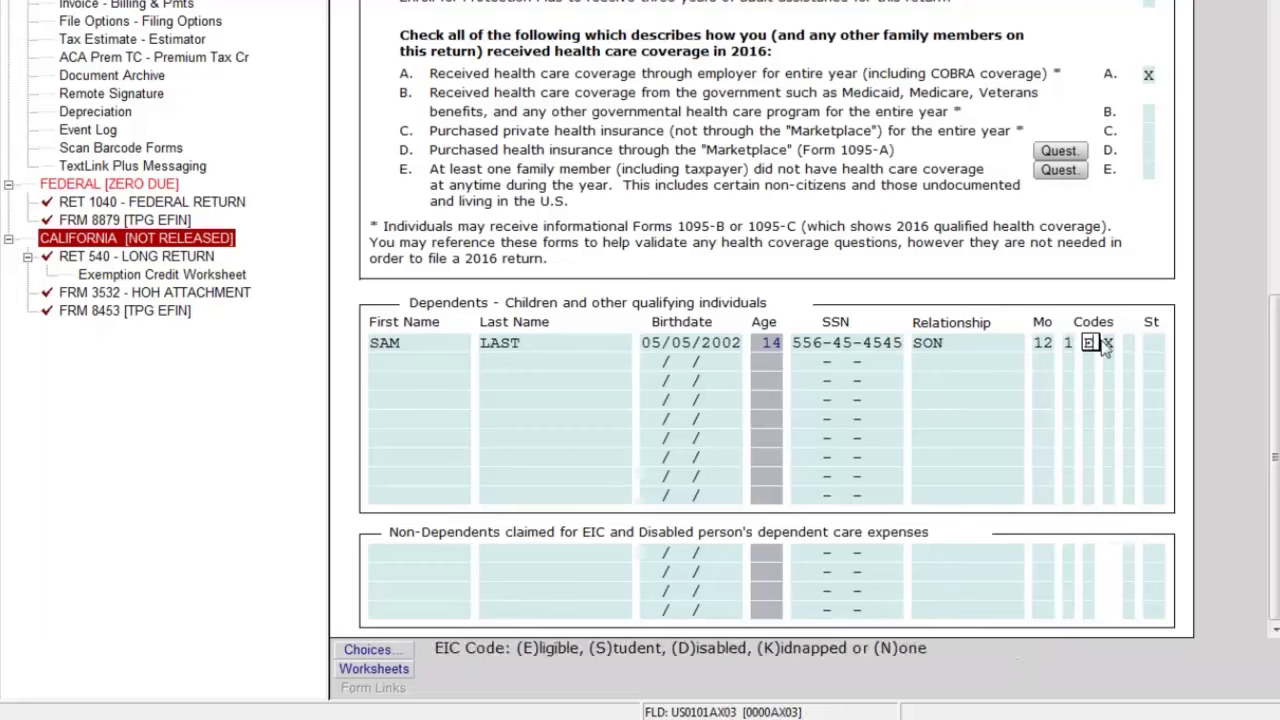
pyautogui.click(1109, 344)
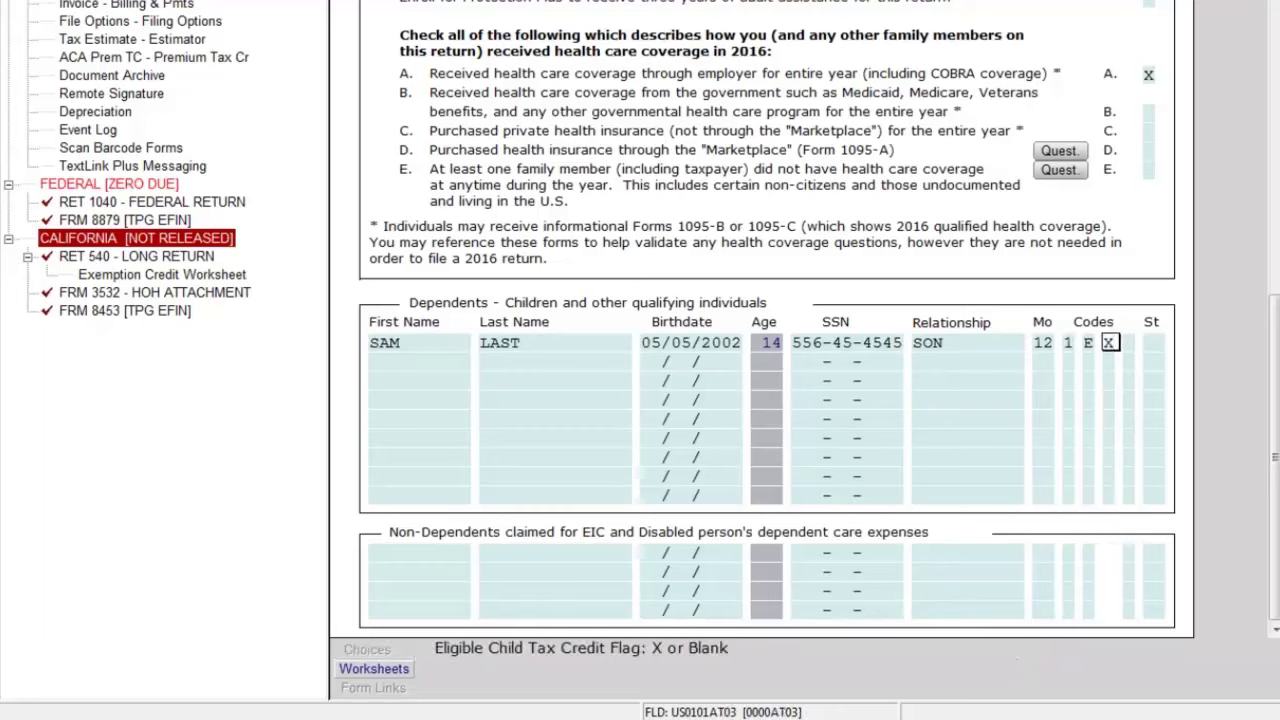
pyautogui.click(1070, 346)
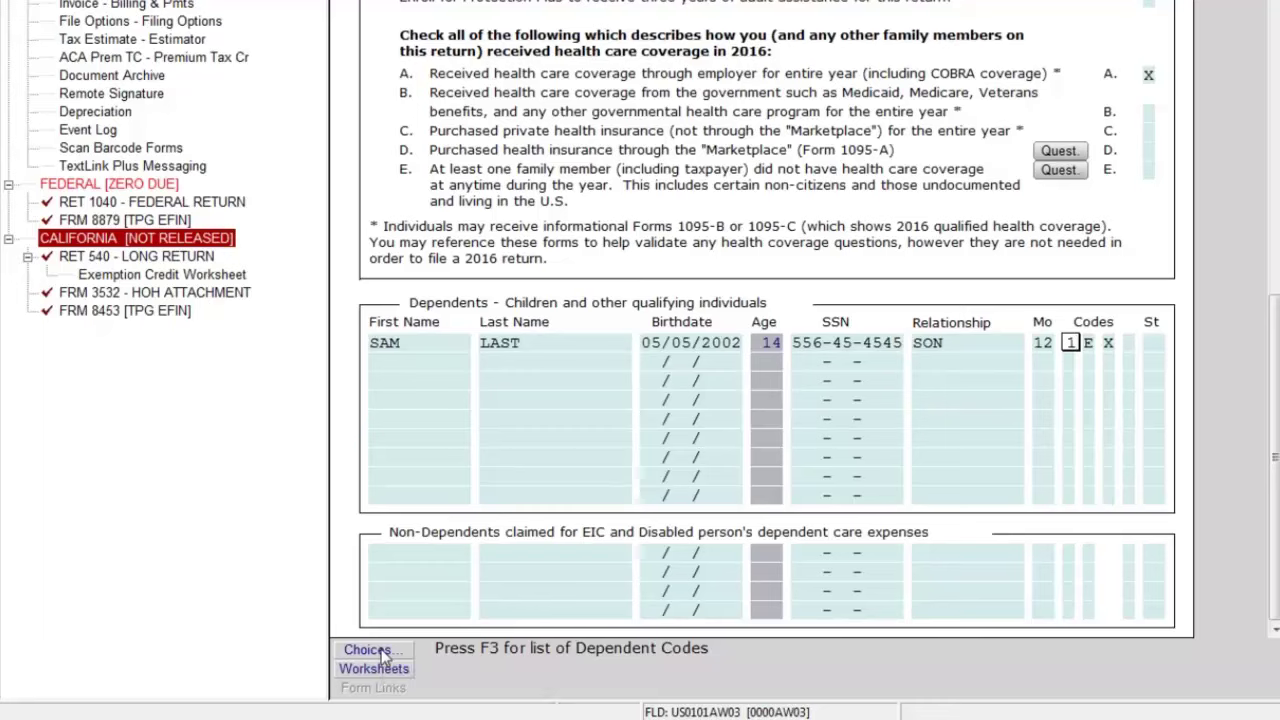
pyautogui.click(380, 651)
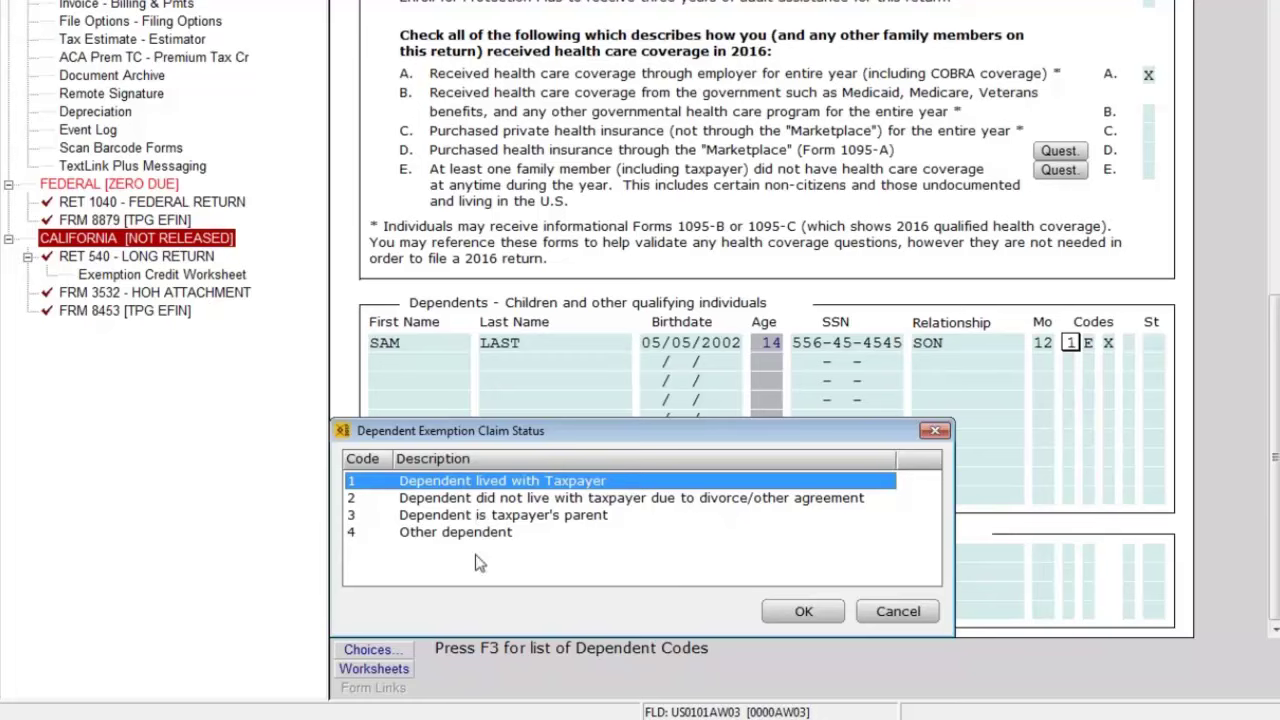
pyautogui.click(800, 613)
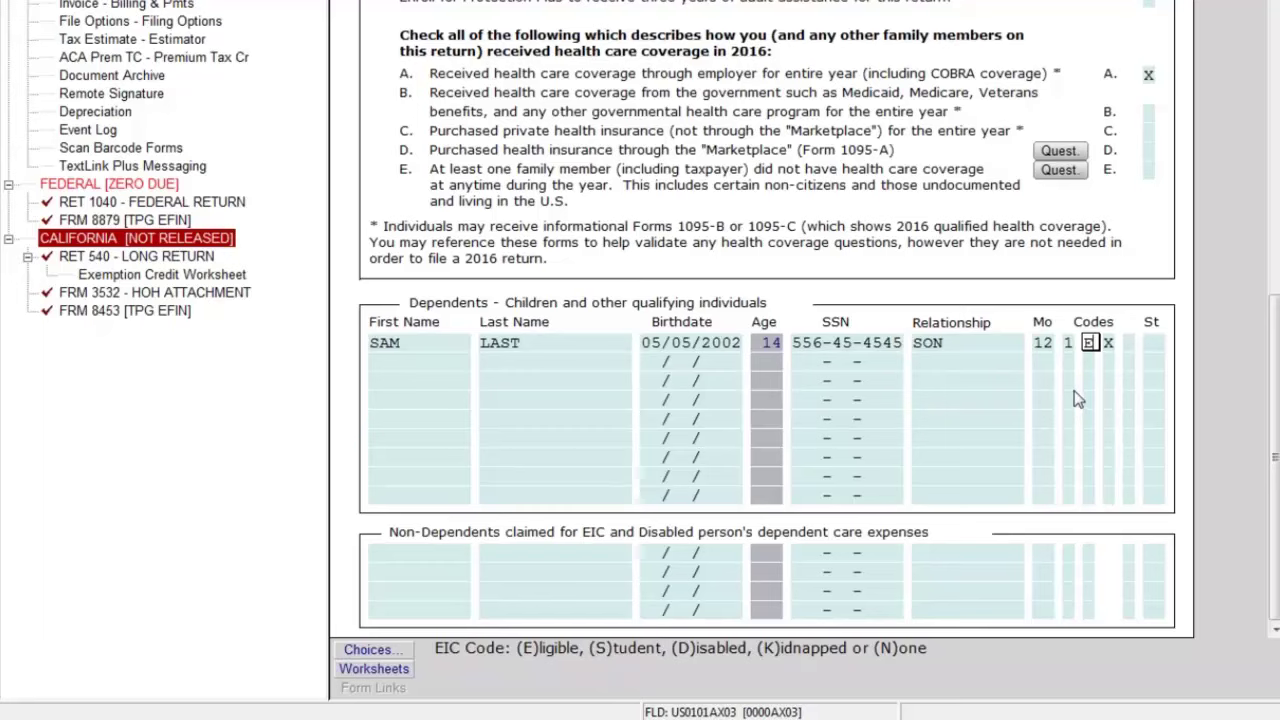
pyautogui.press('Tab')
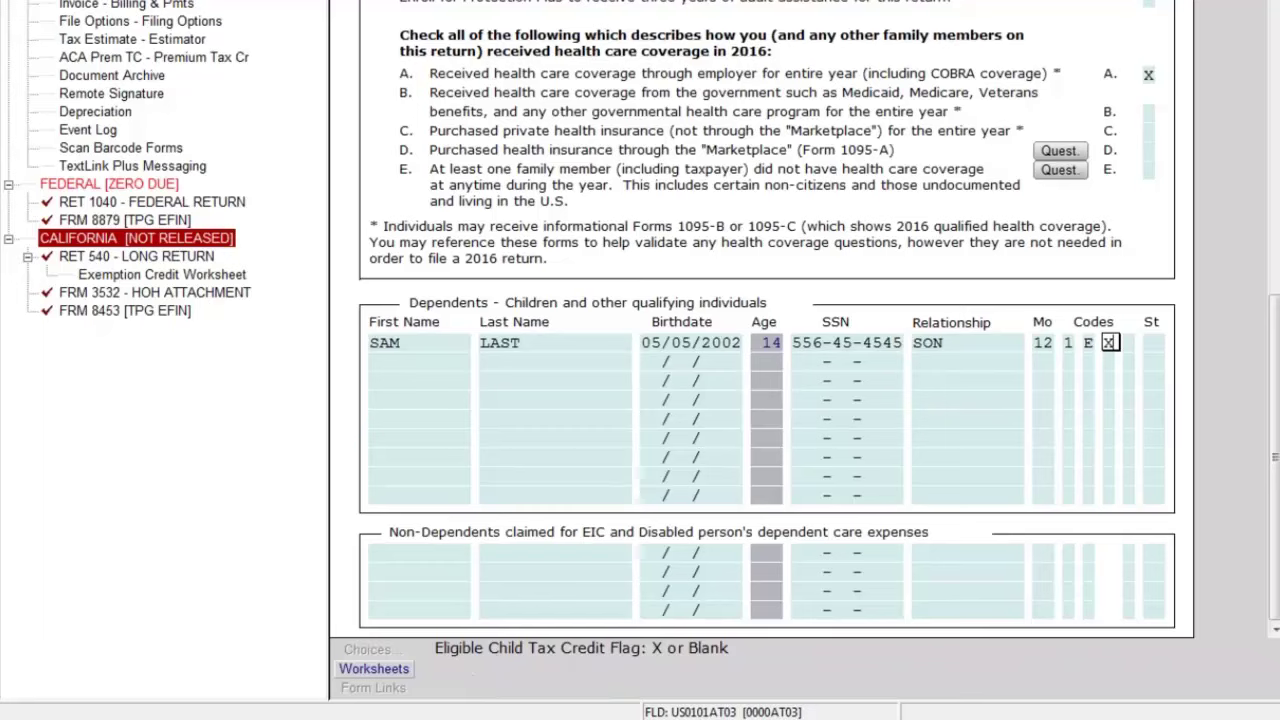
# Change the son's birth year to 2009 and mark his row X for 2441 Dep Care.
pyautogui.press('Tab')
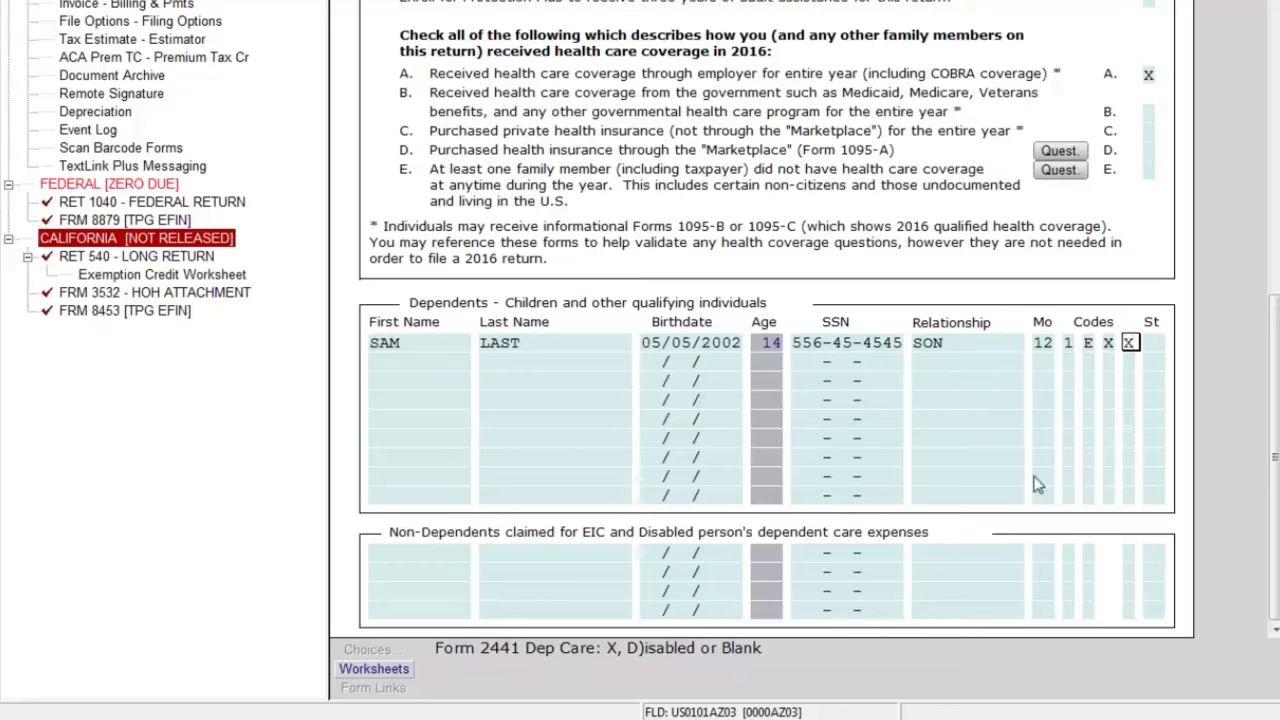
pyautogui.write('x')
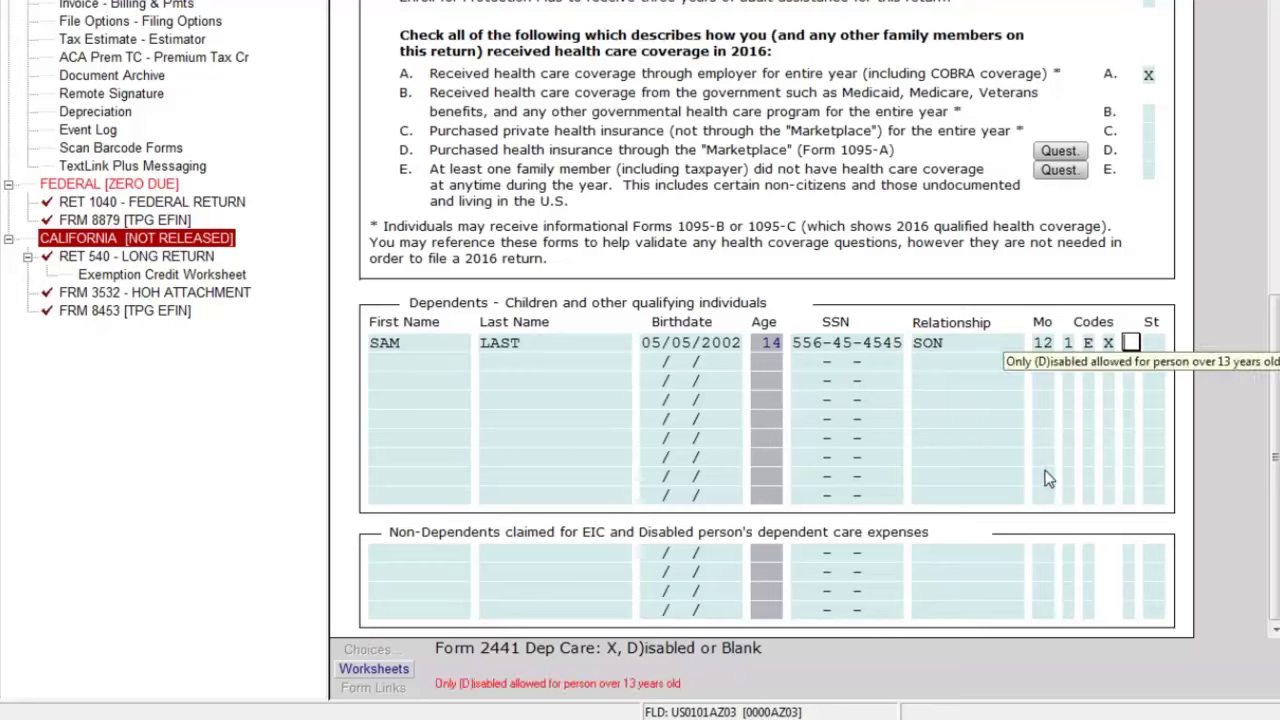
pyautogui.click(728, 343)
pyautogui.press('BackSpace')
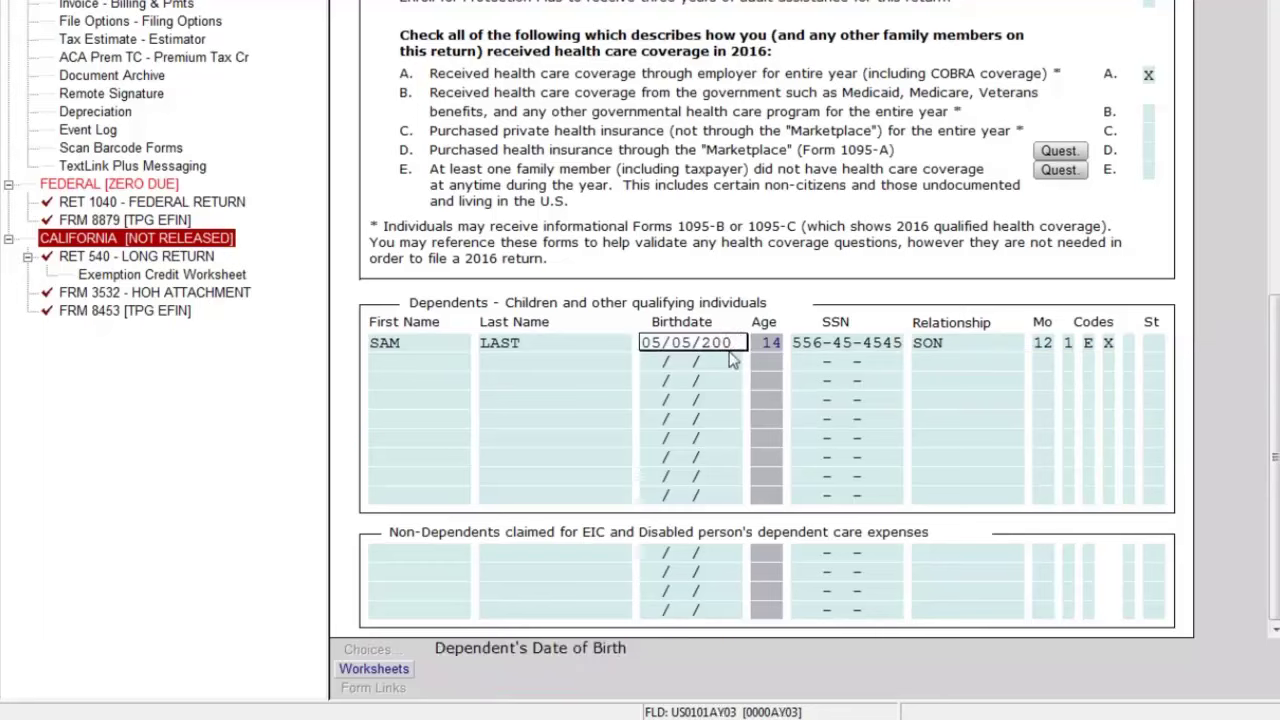
pyautogui.press('BackSpace')
pyautogui.write('09')
pyautogui.press('Tab')
pyautogui.press('Tab')
pyautogui.press('Tab')
pyautogui.press('Tab')
pyautogui.press('Tab')
pyautogui.press('Tab')
pyautogui.press('Tab')
pyautogui.write('X')
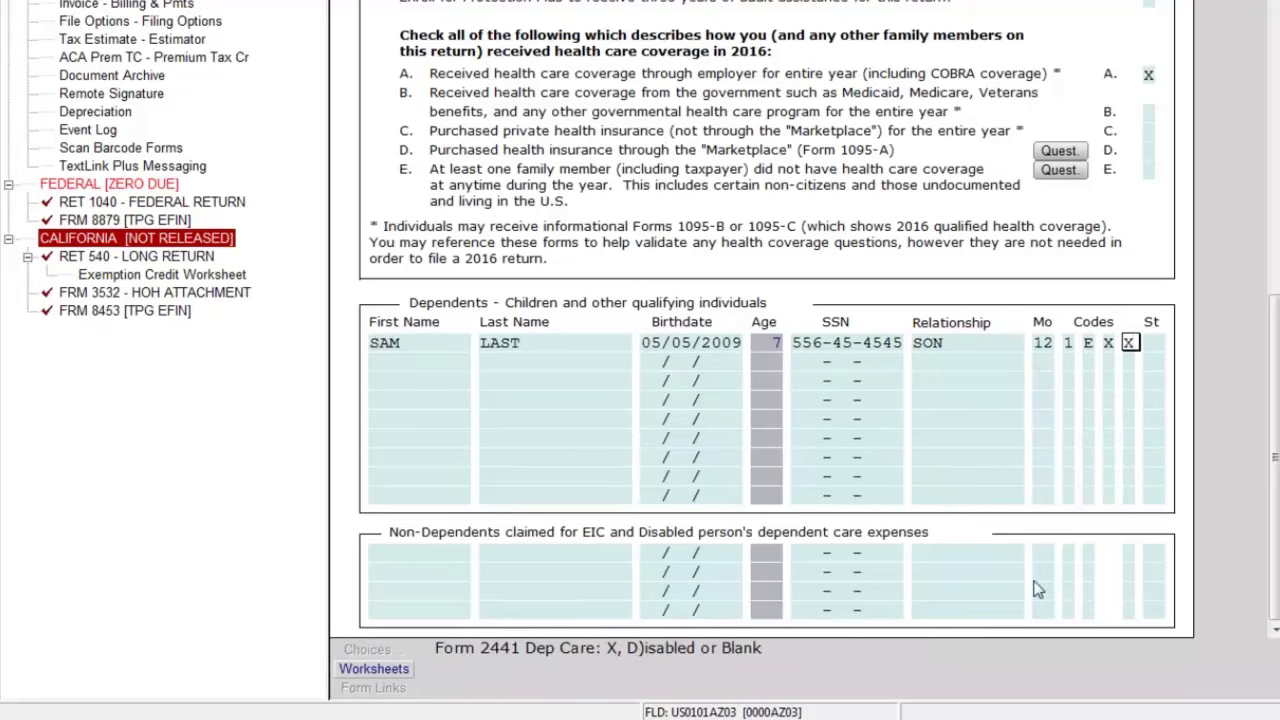
pyautogui.press('Tab')
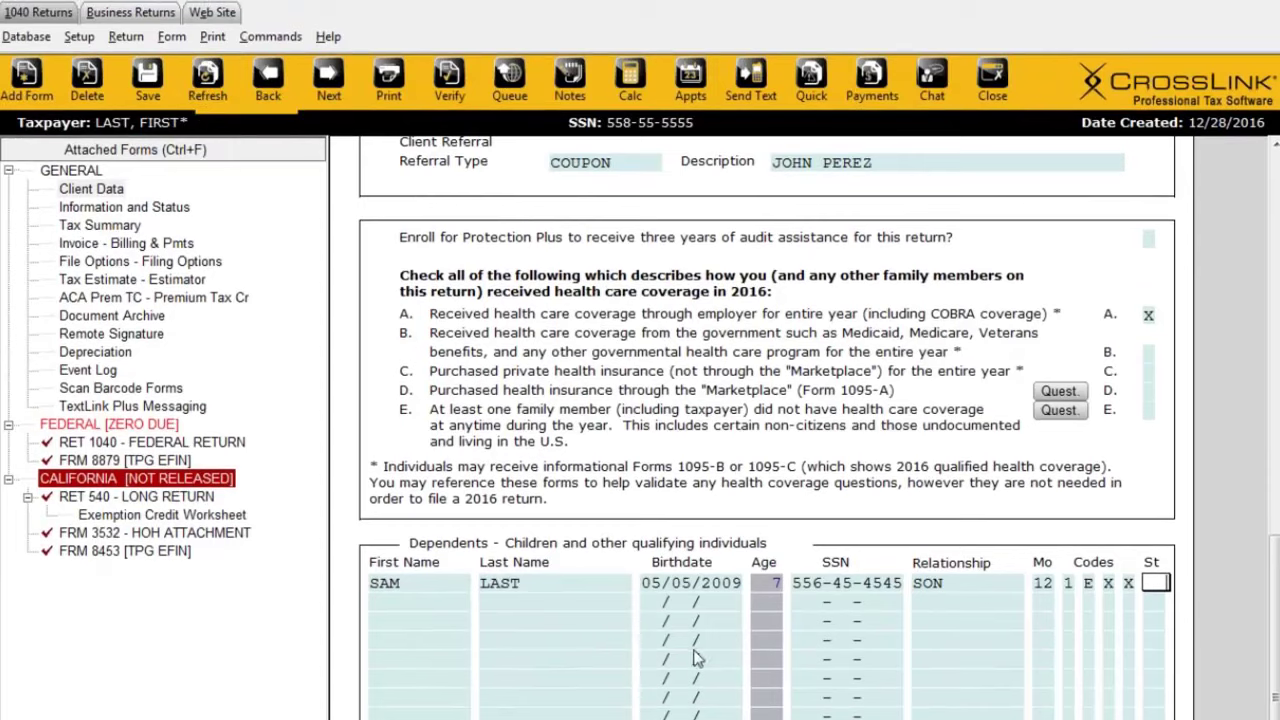
# Recalculate so FRM 2441 Child Care Credit appears, then review the dependent's Codes and St.
pyautogui.click(232, 88)
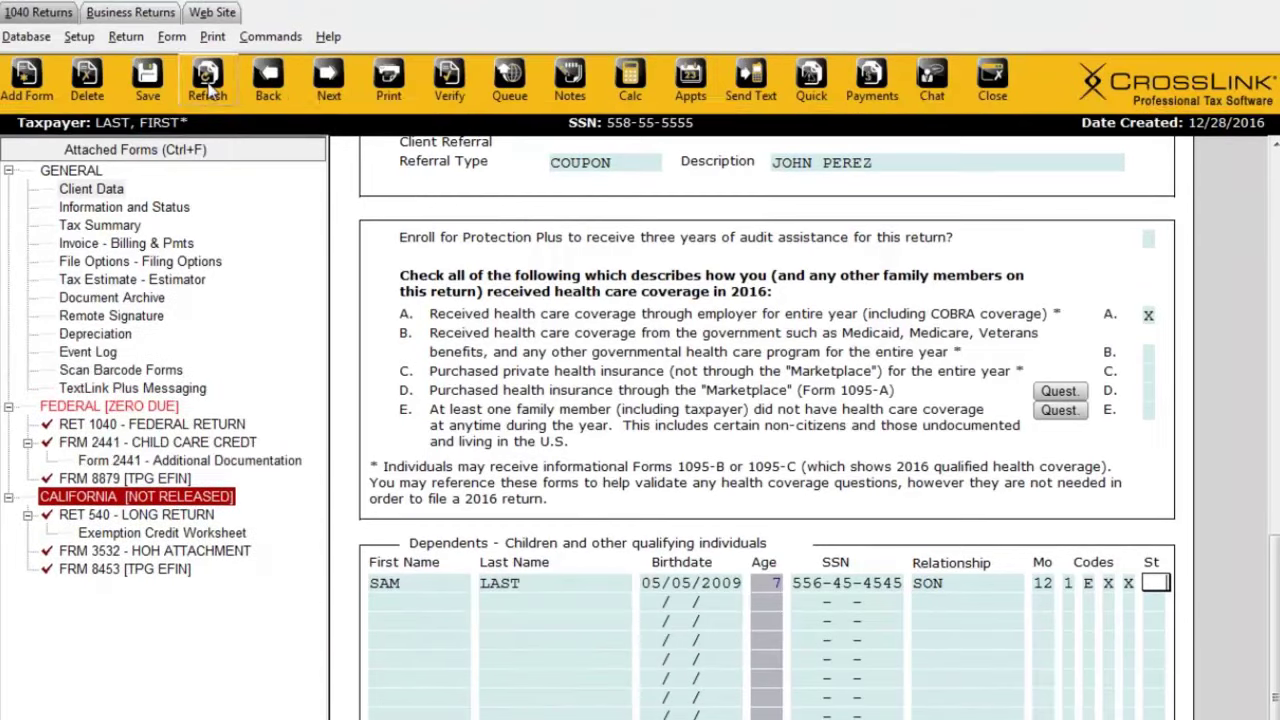
pyautogui.click(104, 445)
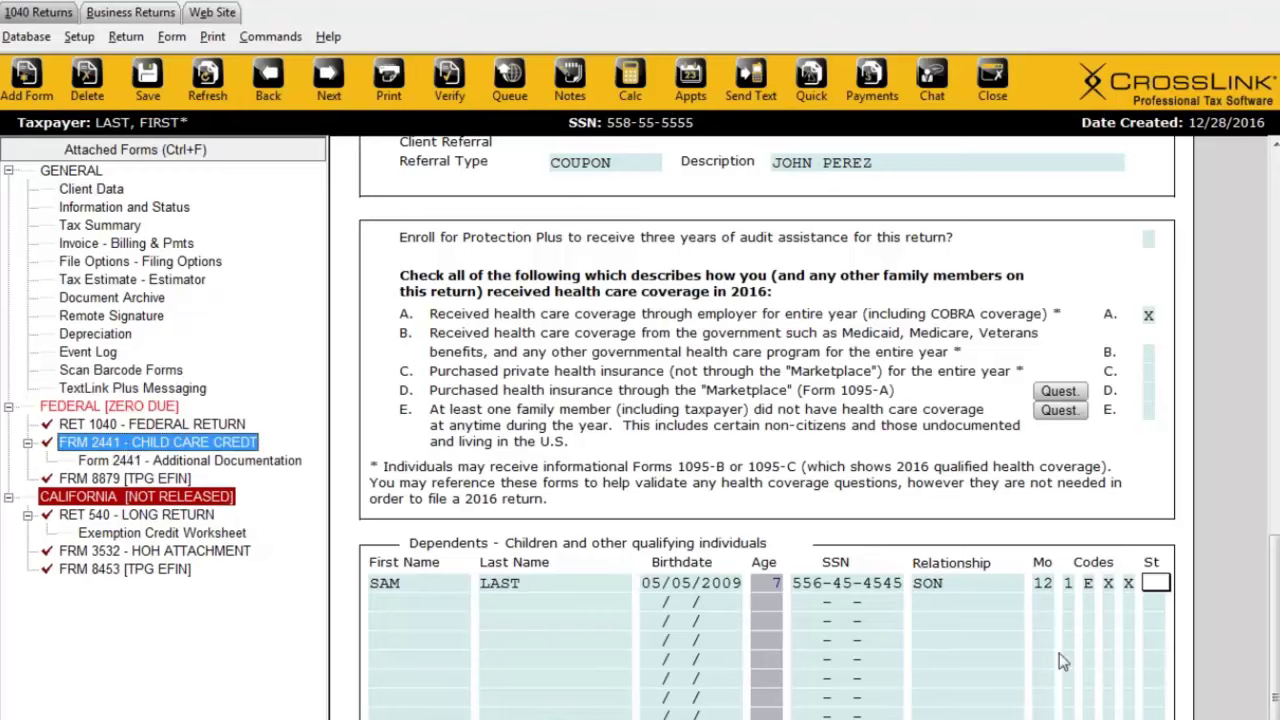
pyautogui.click(1130, 583)
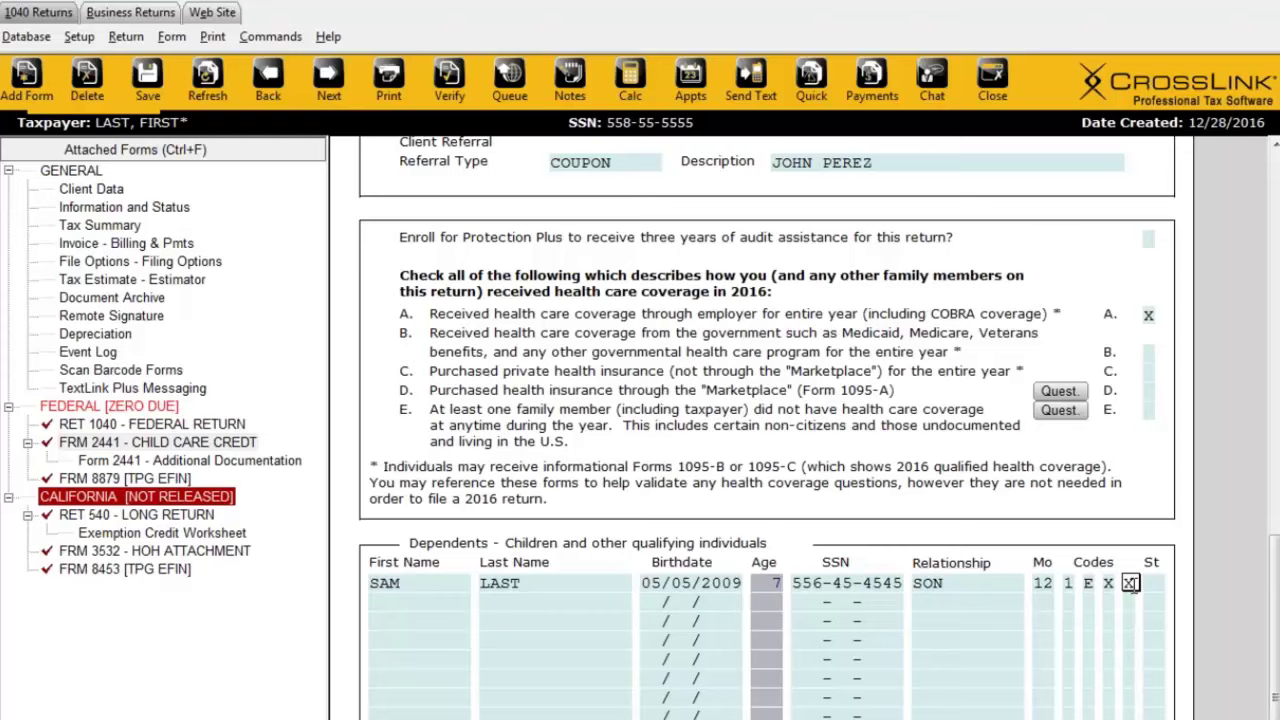
pyautogui.click(1154, 584)
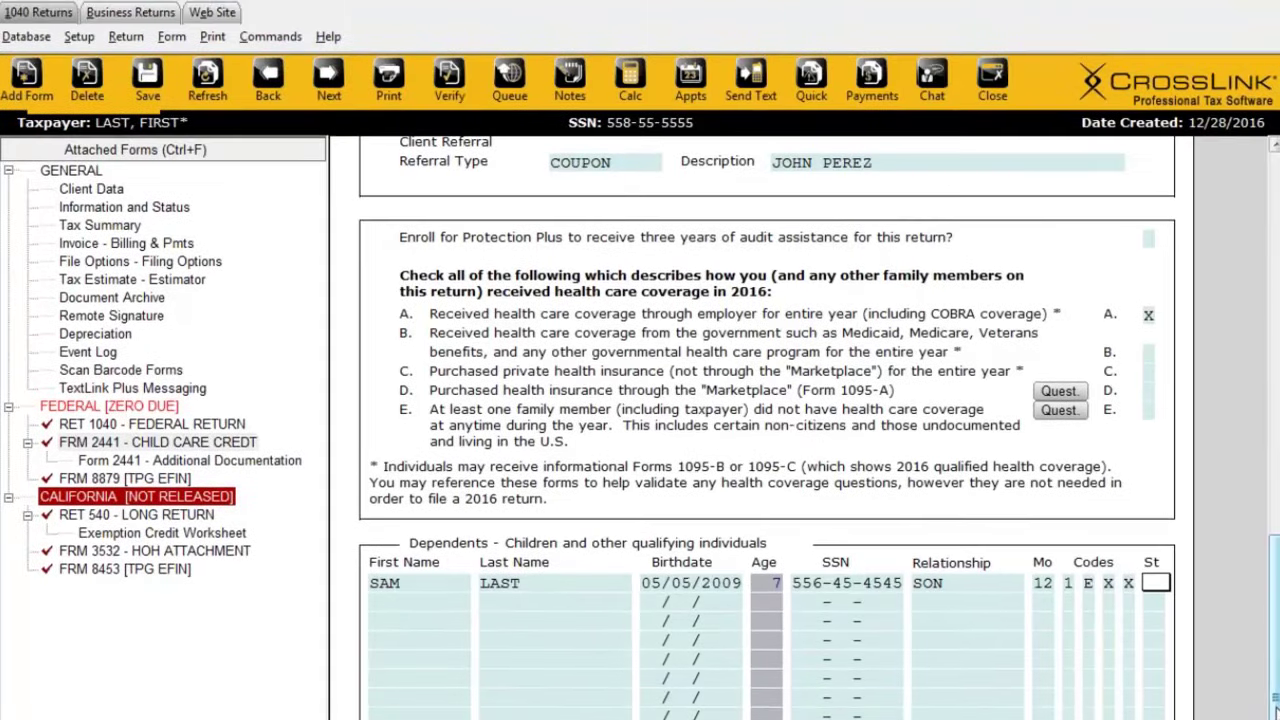
pyautogui.scroll(8, 1250, 348)
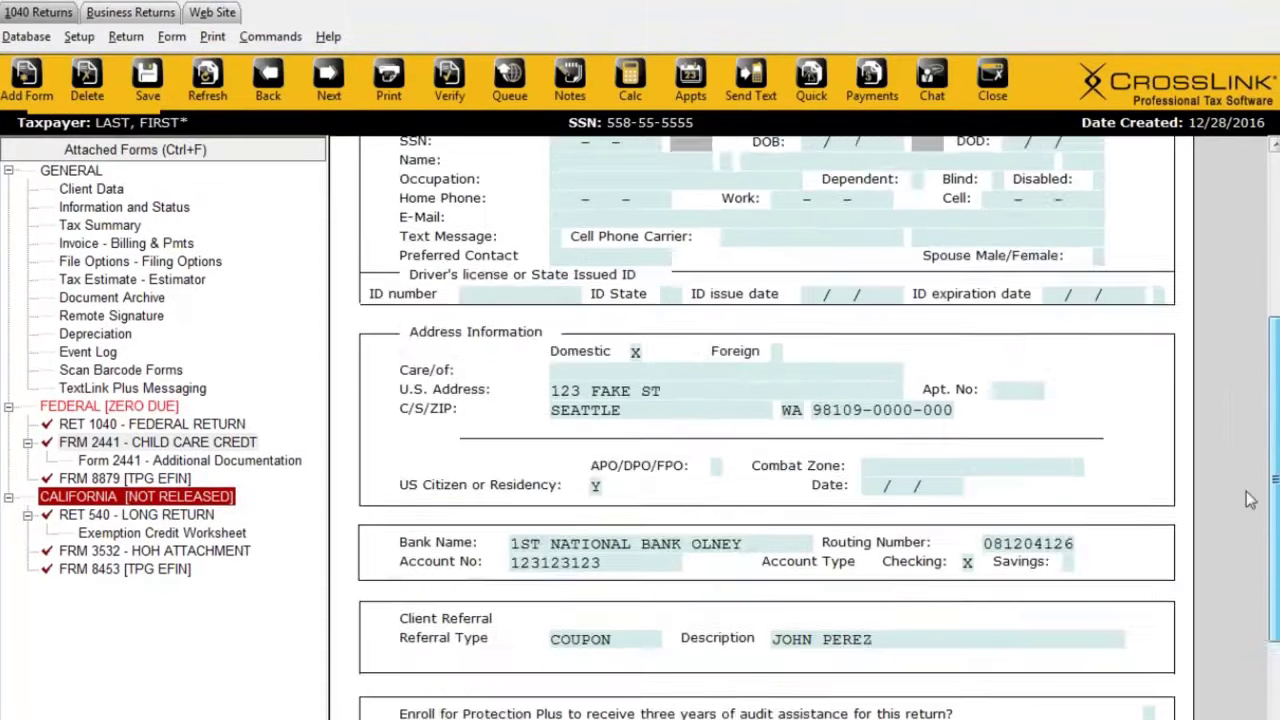
pyautogui.scroll(5, 1250, 500)
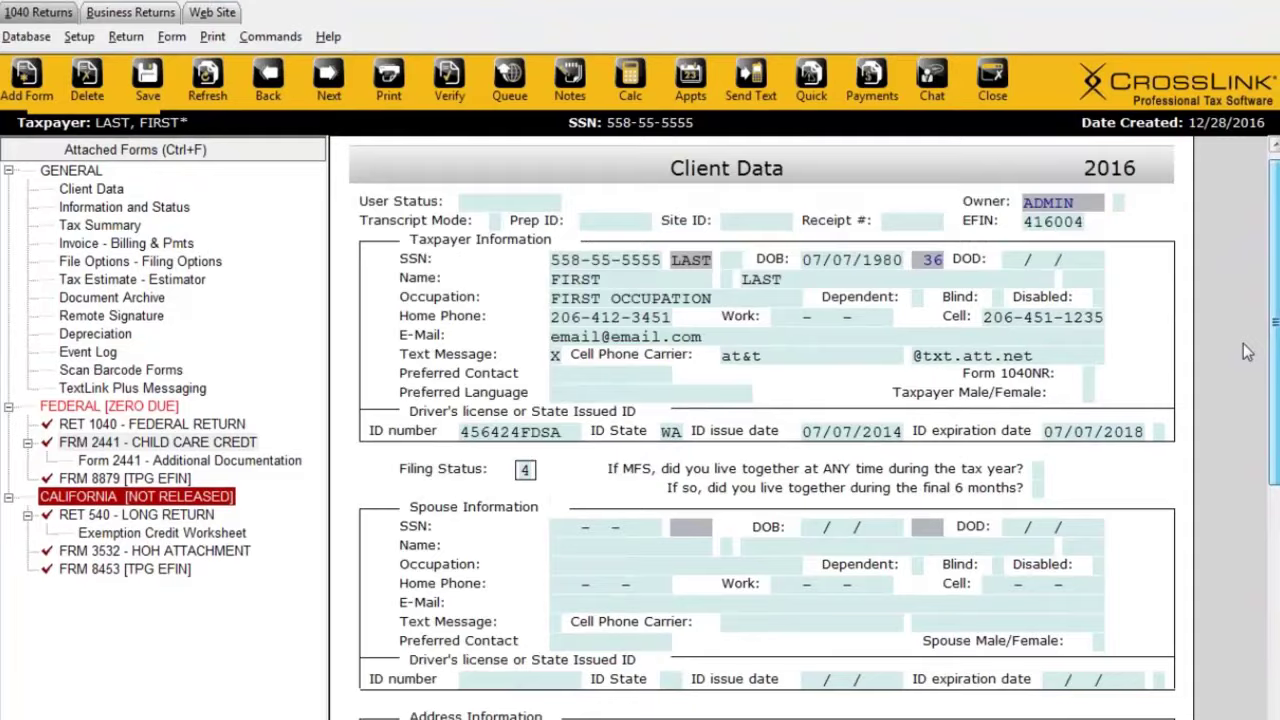
pyautogui.scroll(-4, 1250, 380)
pyautogui.scroll(-12, 1255, 418)
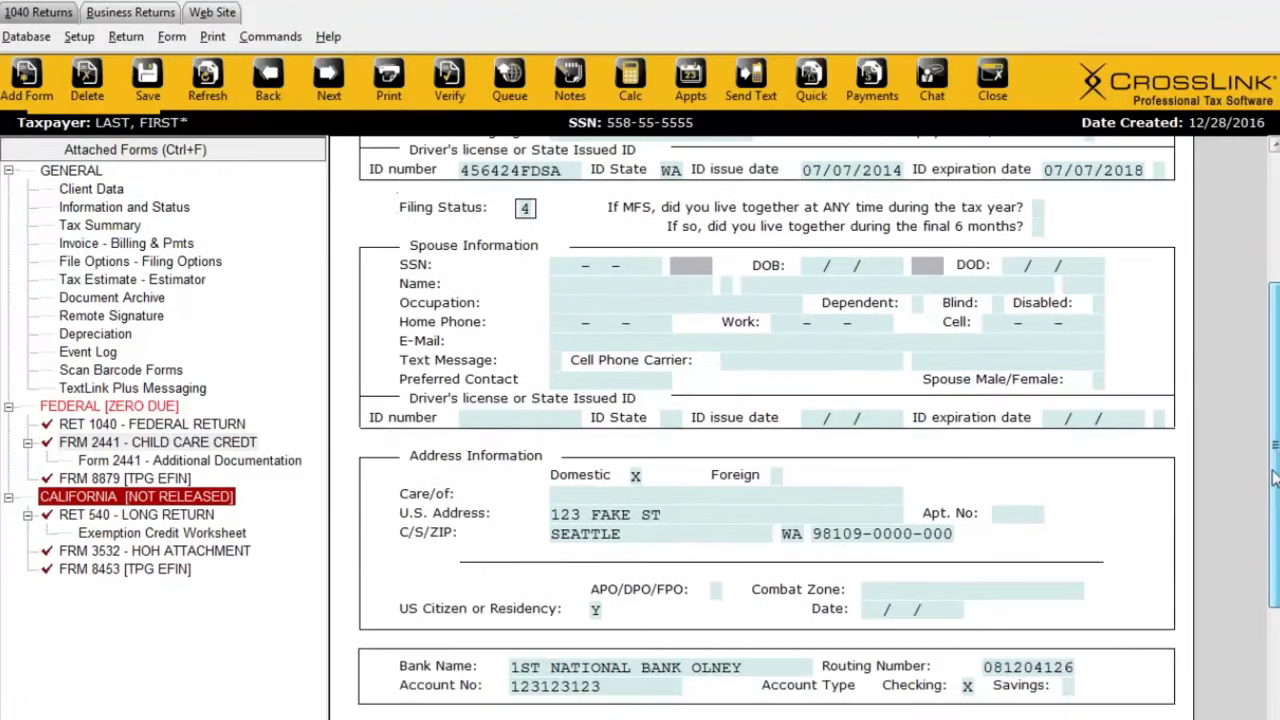
pyautogui.scroll(-4, 767, 430)
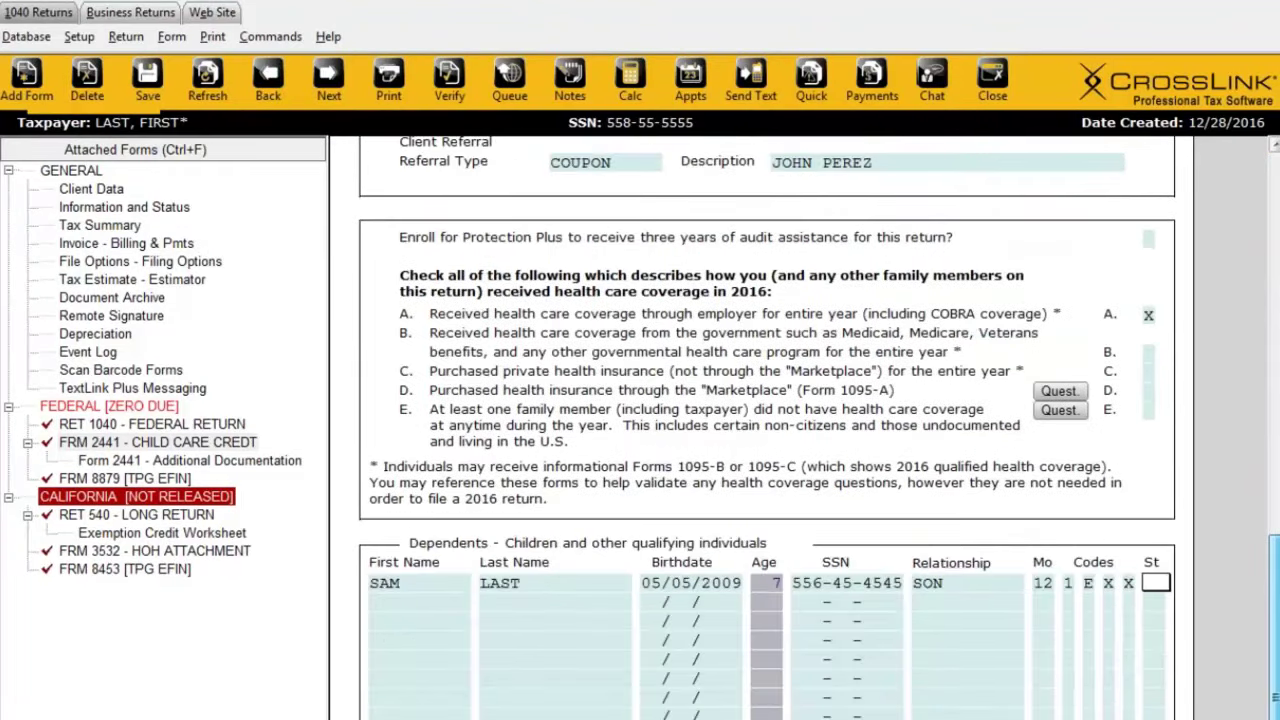
pyautogui.scroll(20, 767, 428)
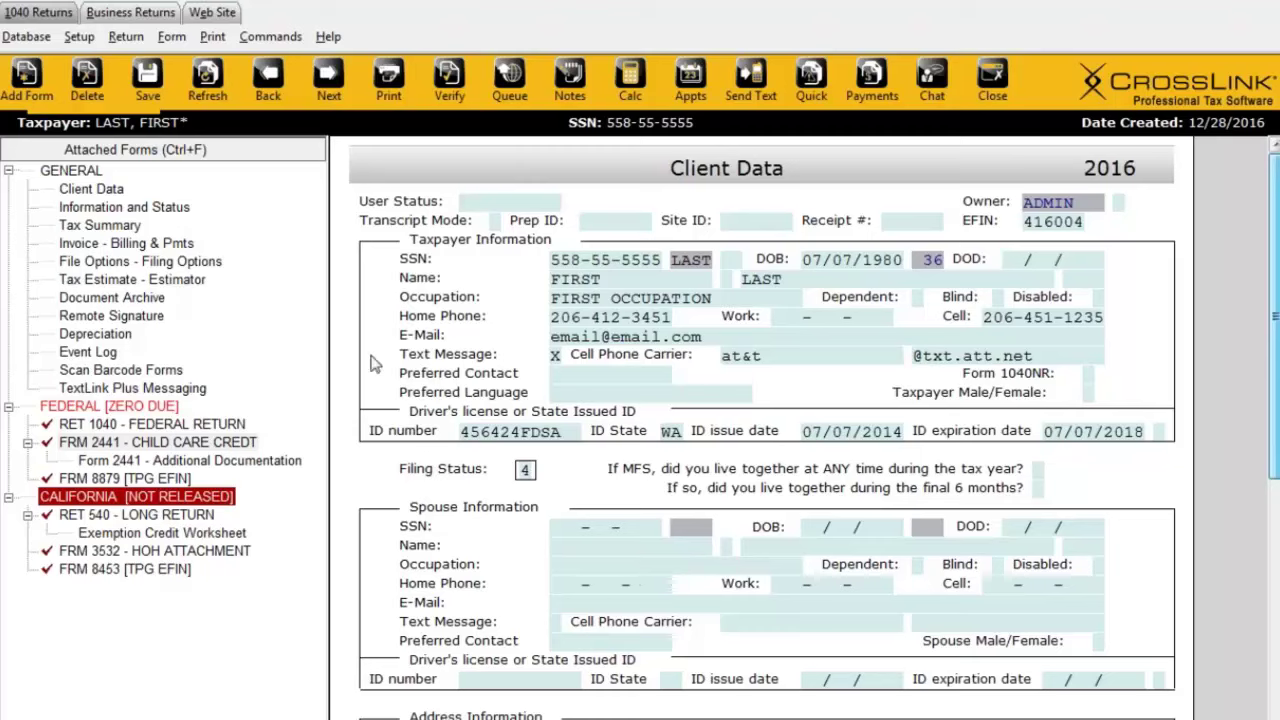
# Attach FRM W-2 Wage and Tax Statement from the All Forms & Schedules list.
pyautogui.click(15, 88)
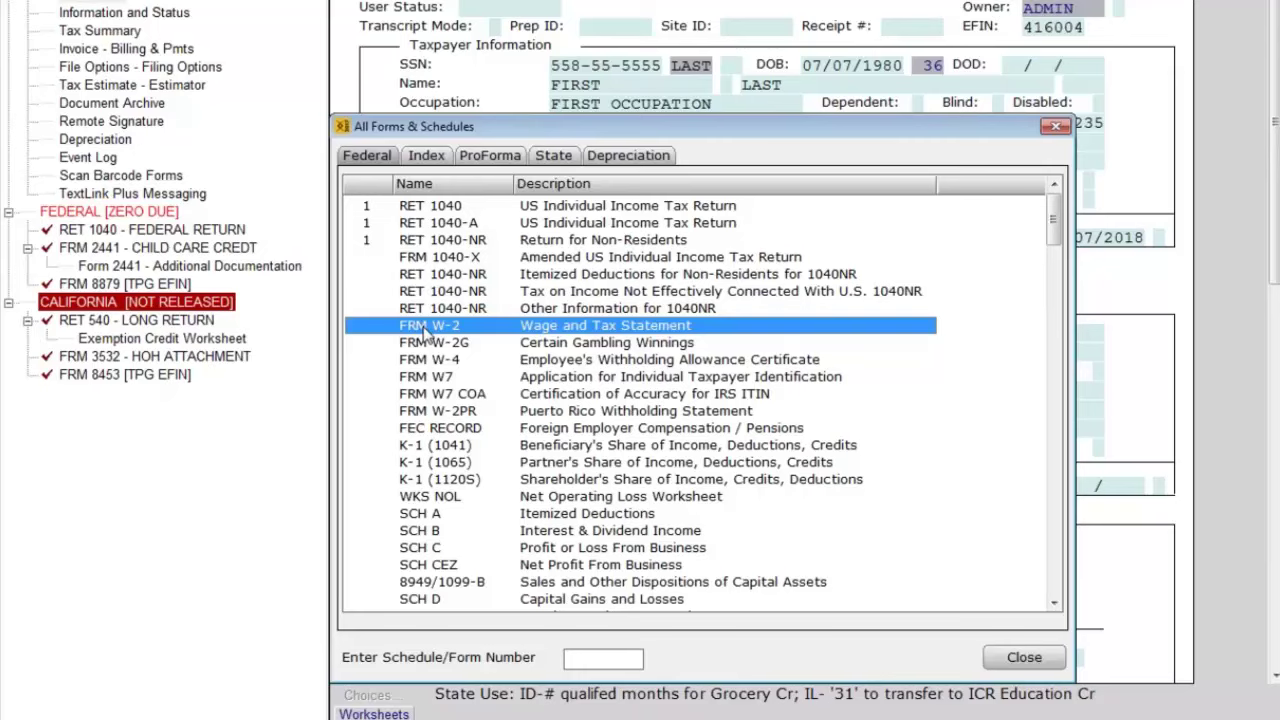
pyautogui.doubleClick(427, 333)
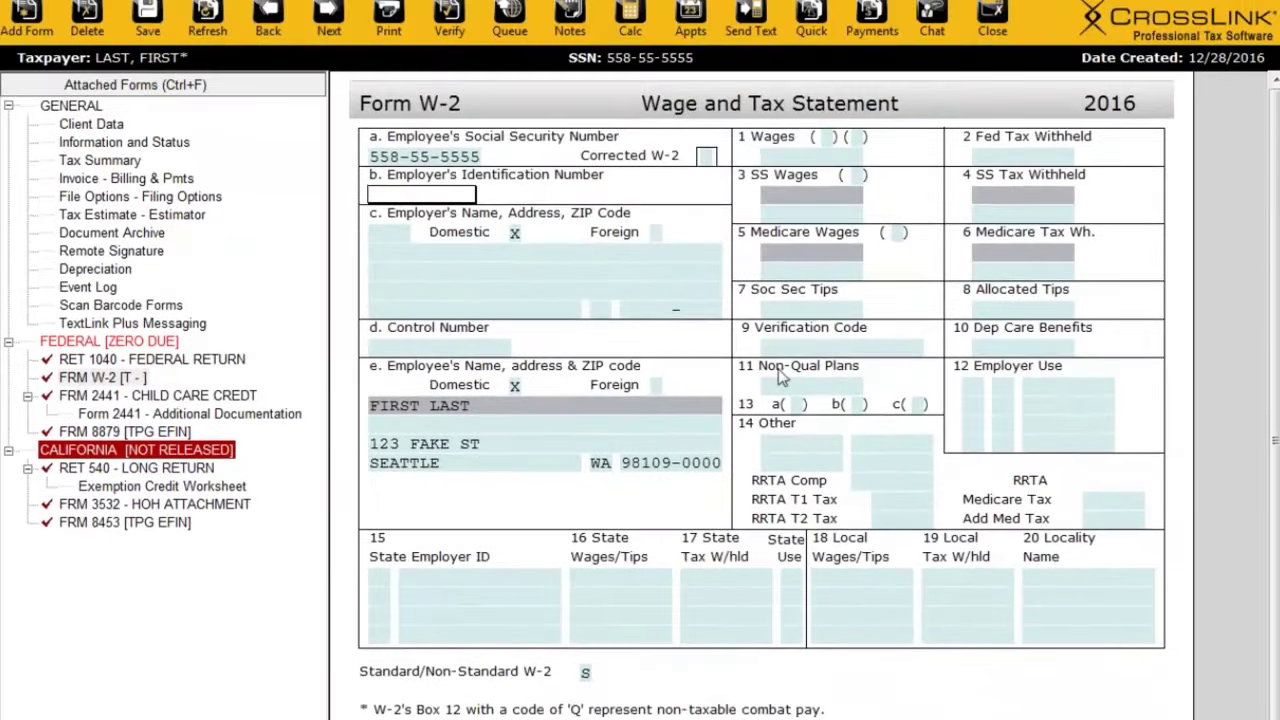
# Look over the W-2 employee fields, Employer ID, and boxes 1 and 2.
pyautogui.click(444, 160)
pyautogui.click(429, 412)
pyautogui.click(432, 448)
pyautogui.click(430, 463)
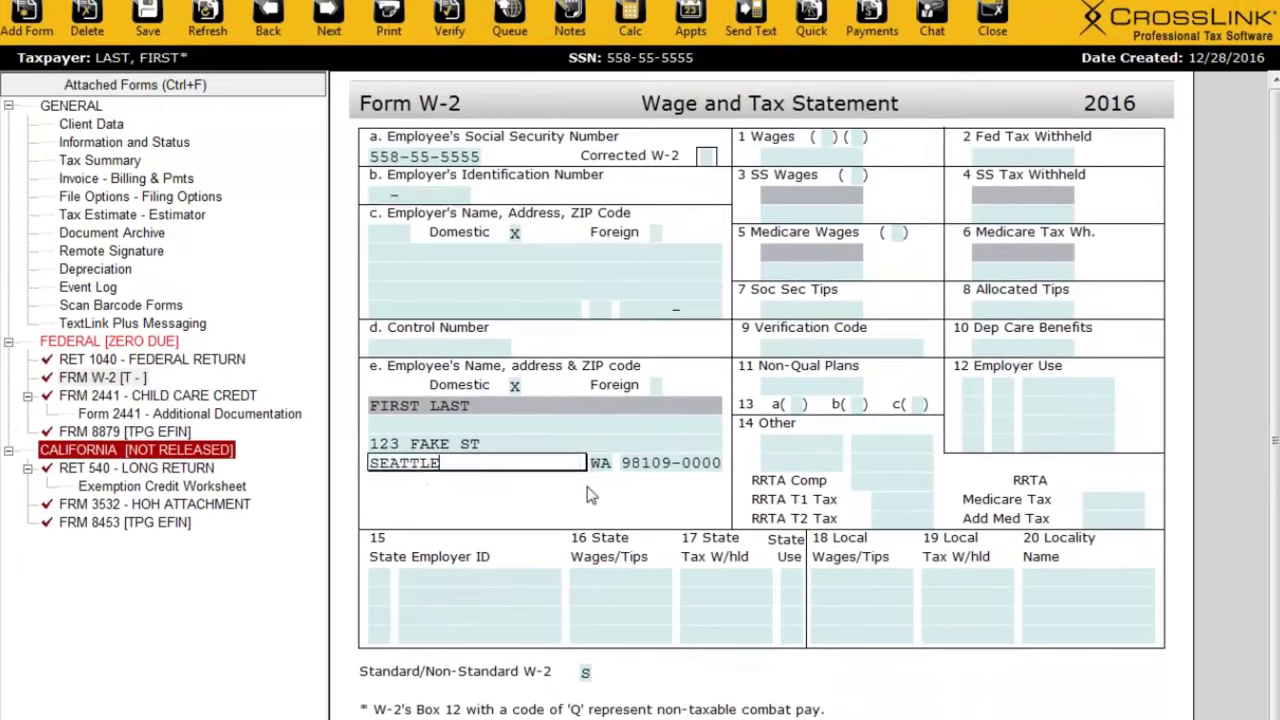
pyautogui.click(628, 466)
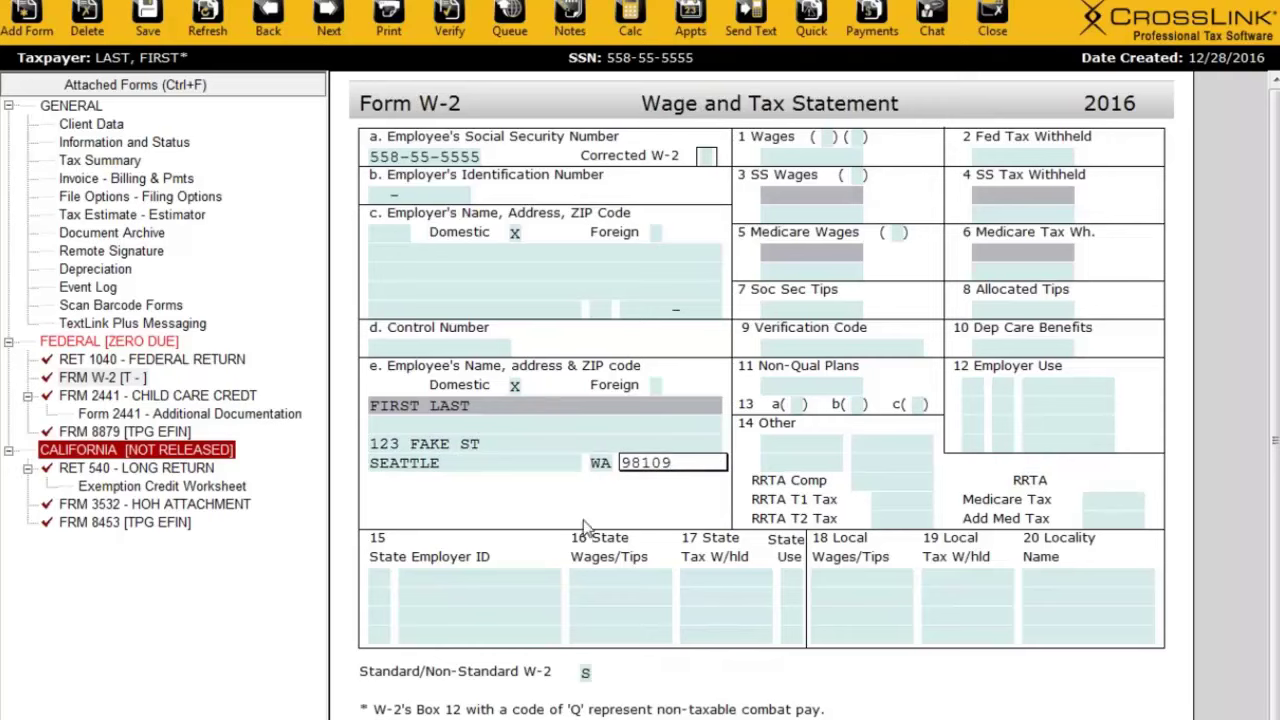
pyautogui.click(408, 193)
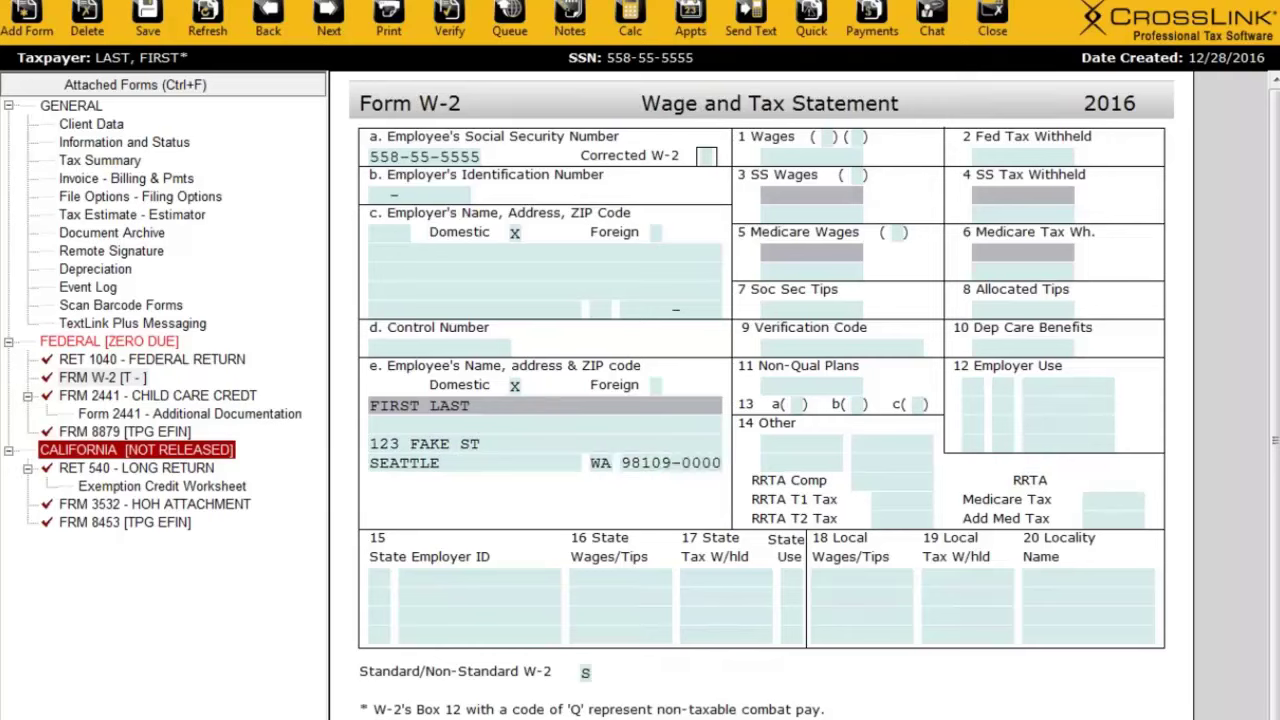
pyautogui.click(388, 236)
pyautogui.click(835, 158)
pyautogui.click(1016, 150)
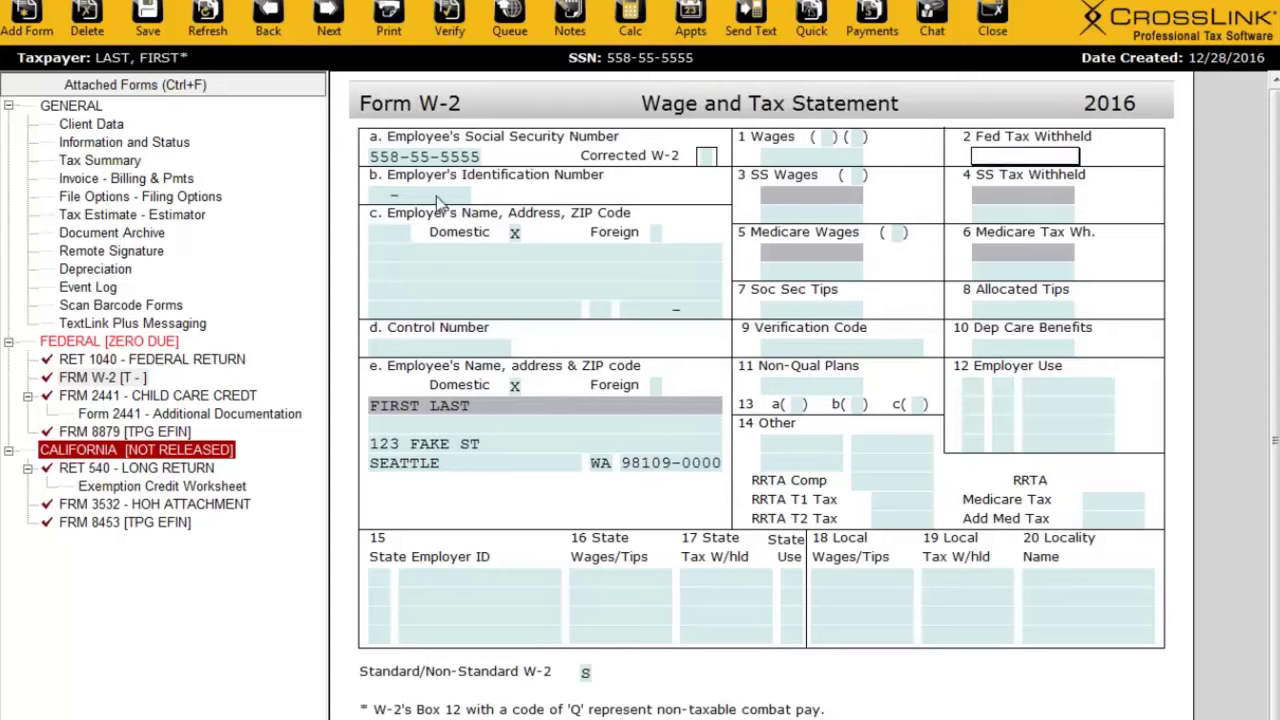
# Fill the employer as STATE OF GEORGIA, Atlanta, GA from the Employer ID lookup.
pyautogui.click(393, 196)
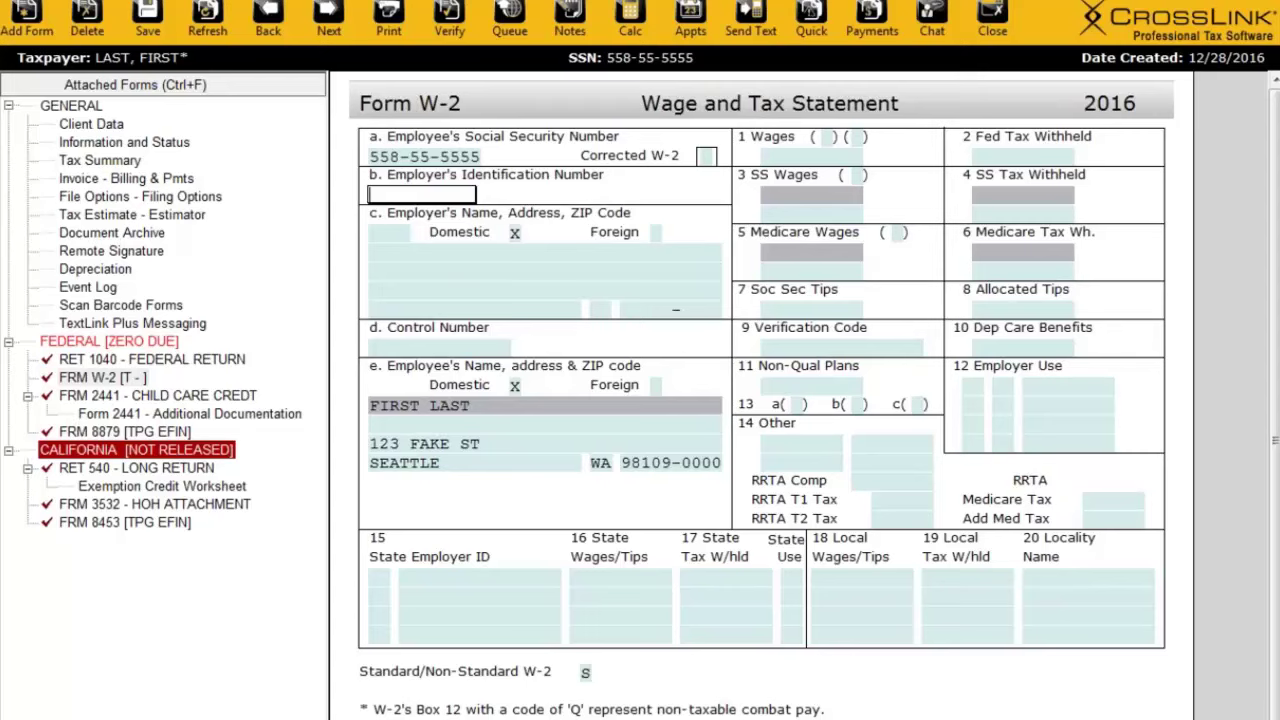
pyautogui.press('F3')
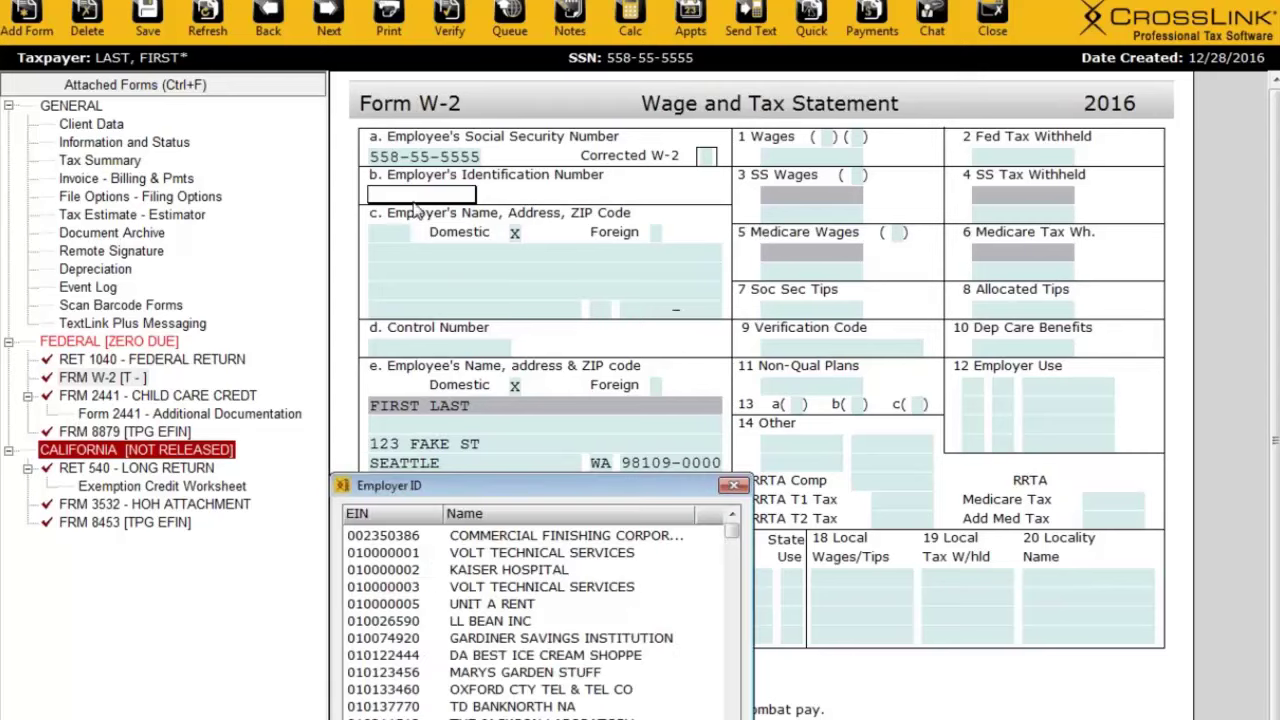
pyautogui.moveTo(738, 537); pyautogui.dragTo(736, 555)
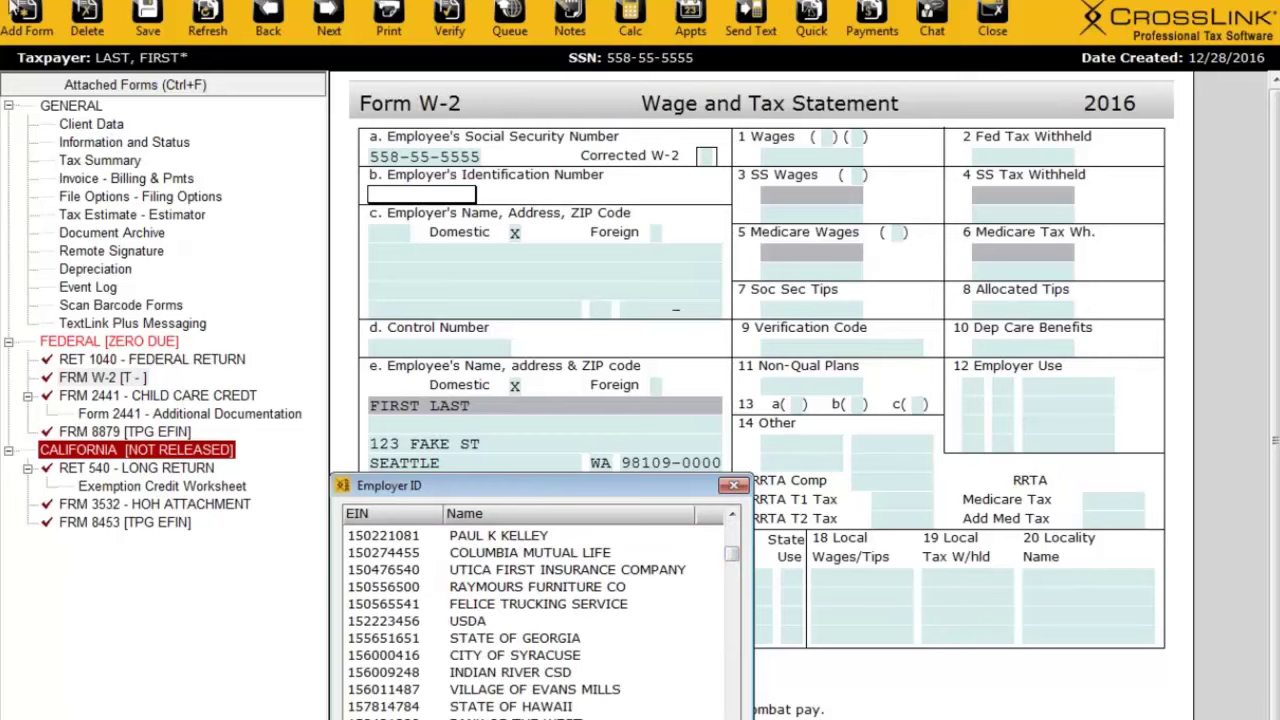
pyautogui.click(511, 640)
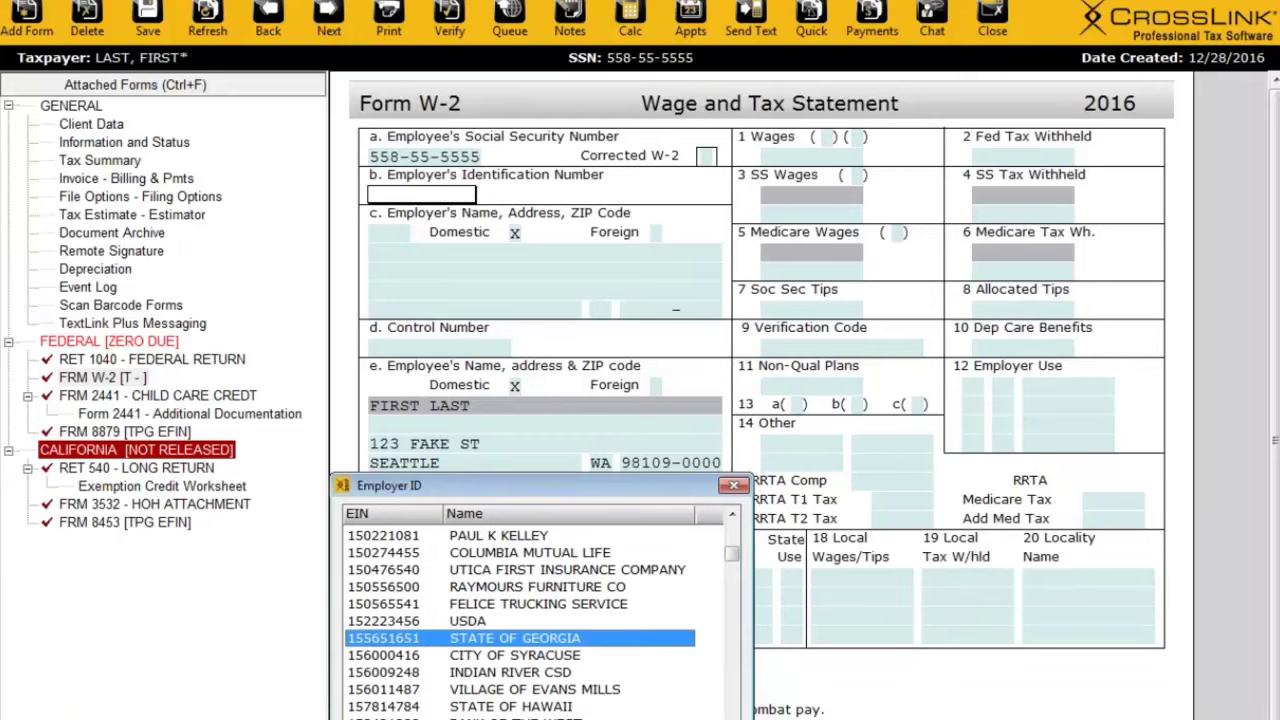
pyautogui.press('Return')
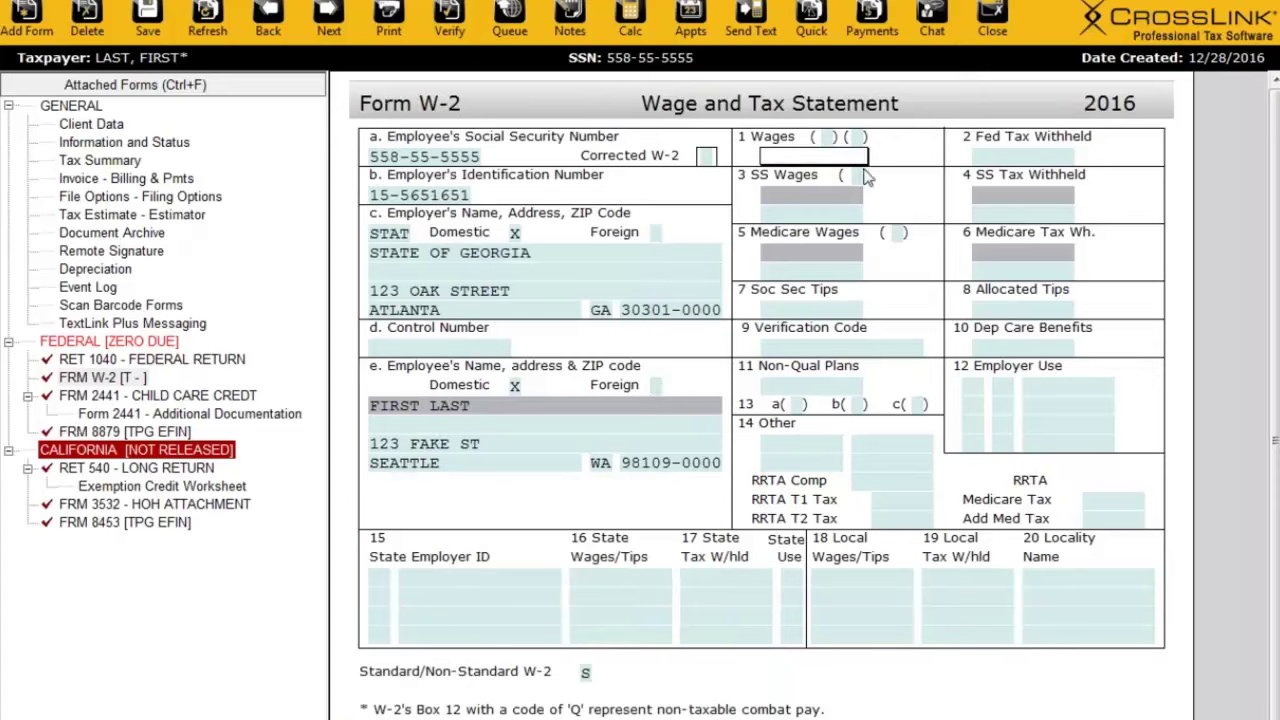
# Enter W-2 wages of 25000 and federal tax withheld of 3000.
pyautogui.write('25000')
pyautogui.press('Tab')
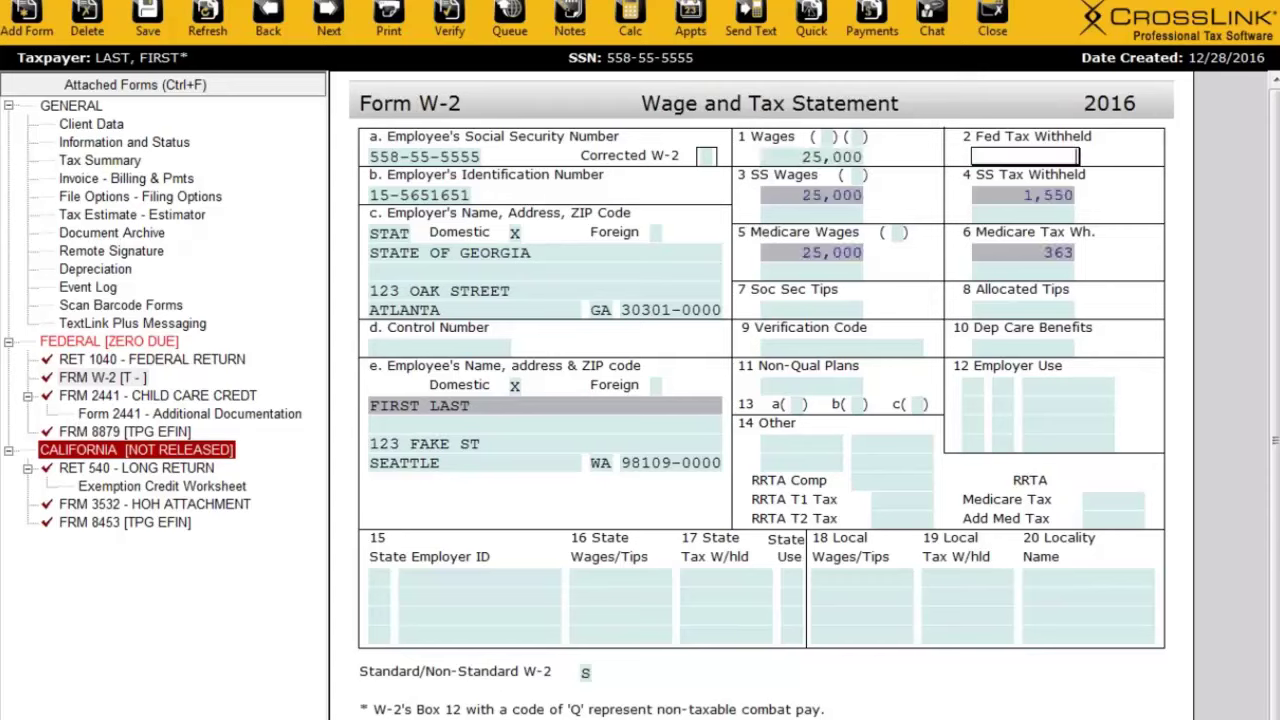
pyautogui.write('3000')
pyautogui.press('Tab')
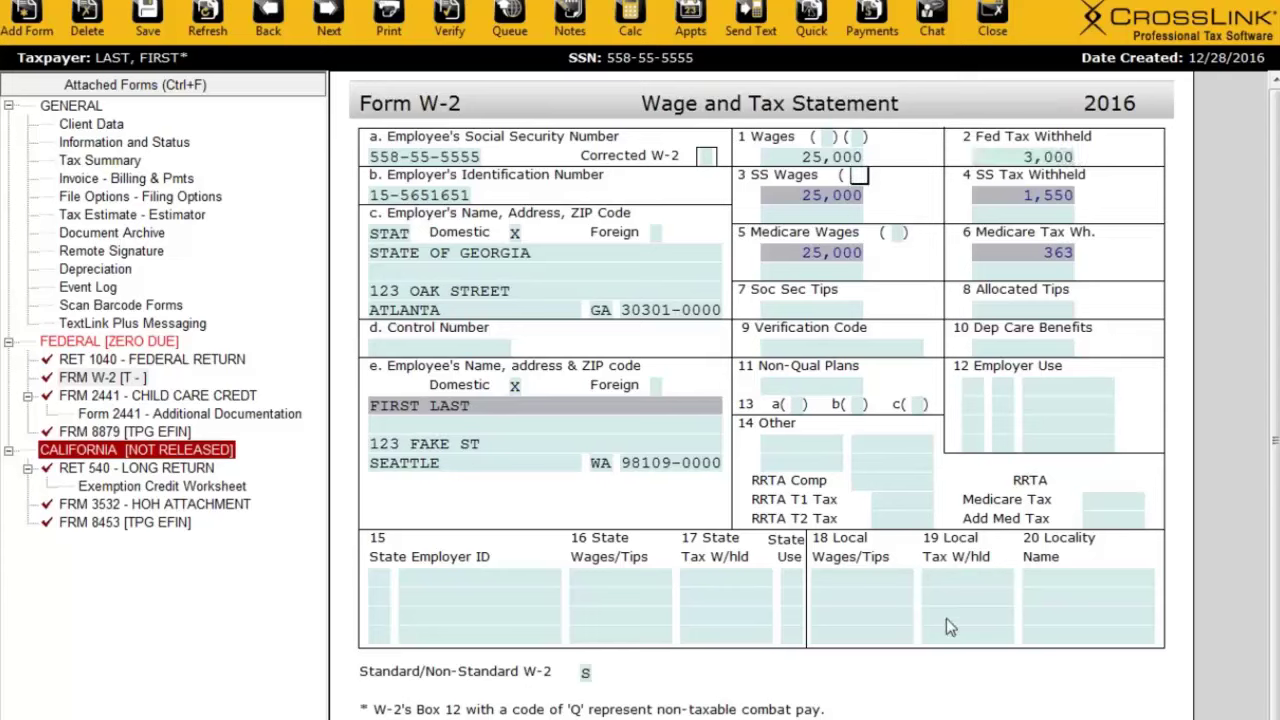
# Review the box 14, wages and withholding entries, then select the FEDERAL return entry.
pyautogui.click(828, 445)
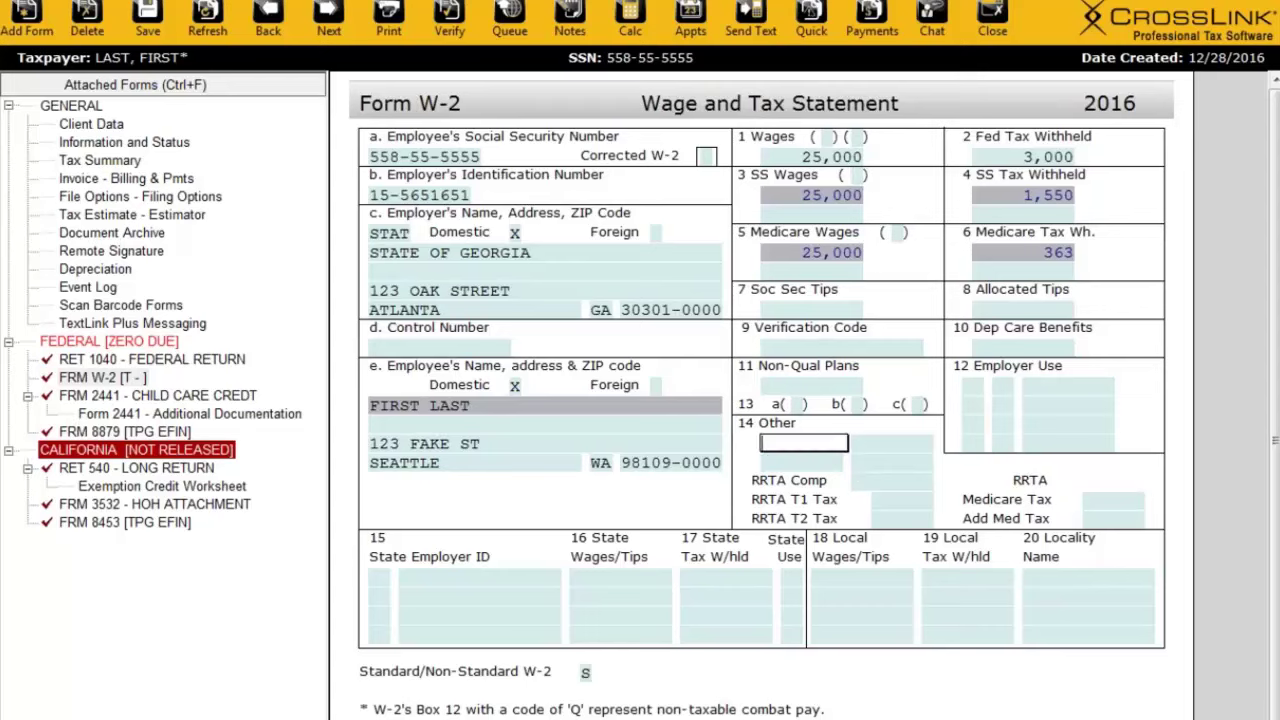
pyautogui.click(891, 443)
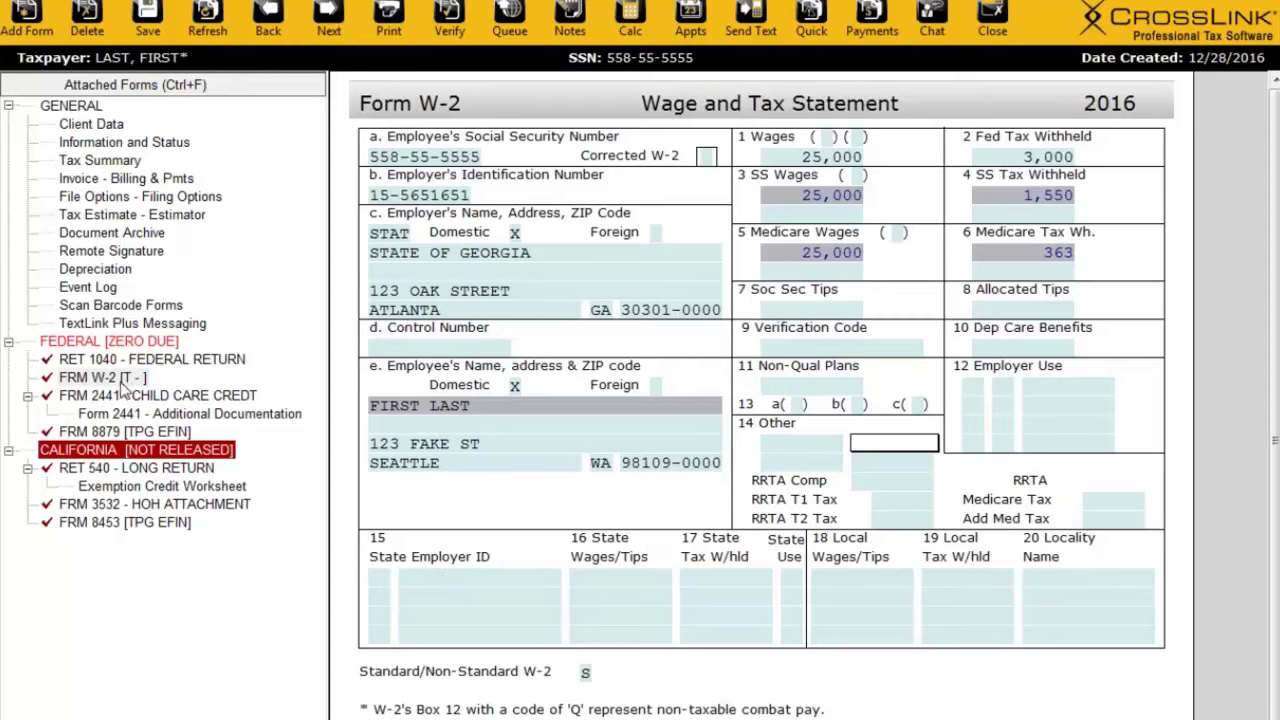
pyautogui.click(797, 158)
pyautogui.click(1070, 160)
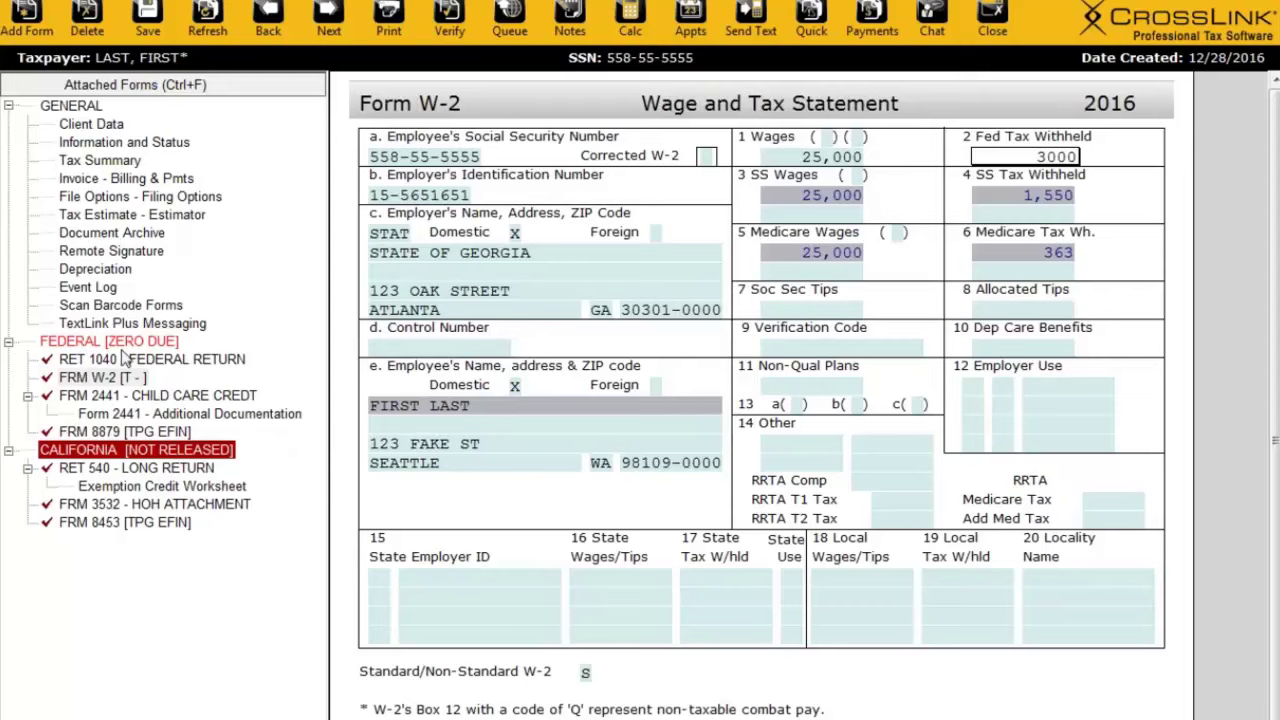
pyautogui.click(130, 345)
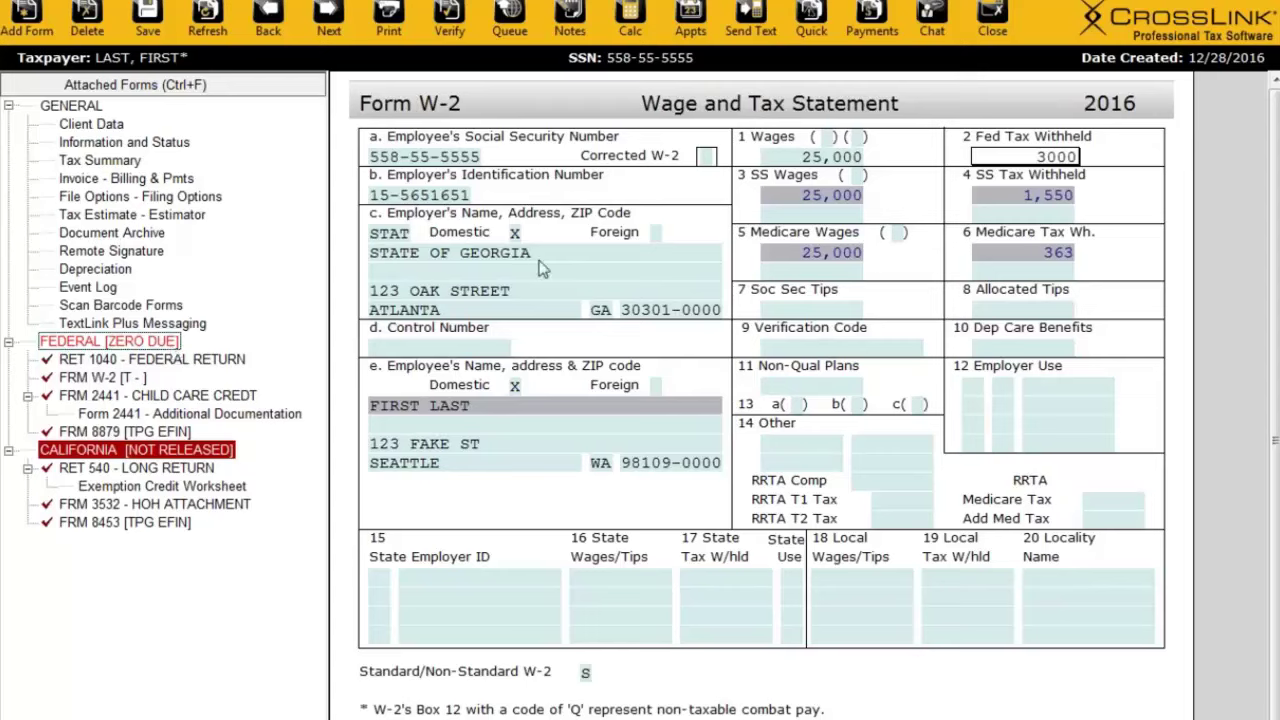
# Recalculate the return and review the federal refund summary and Form 8867 entries.
pyautogui.click(206, 30)
pyautogui.click(126, 344)
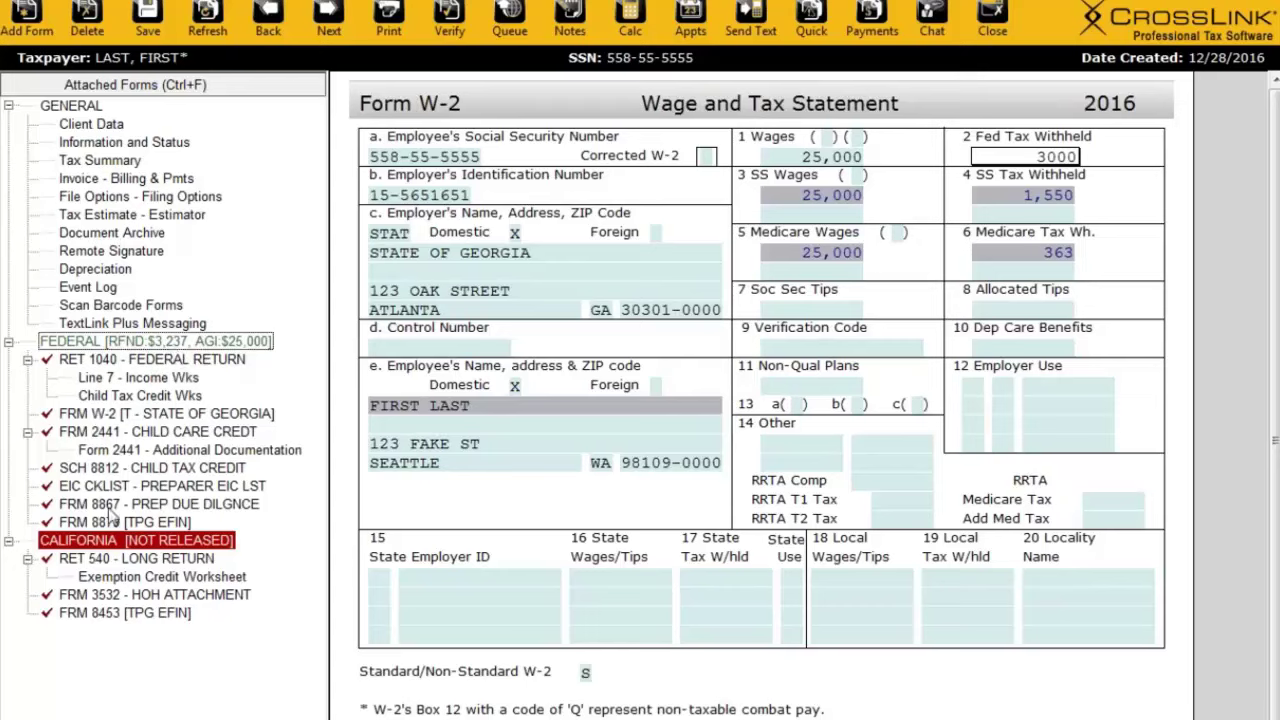
pyautogui.click(112, 506)
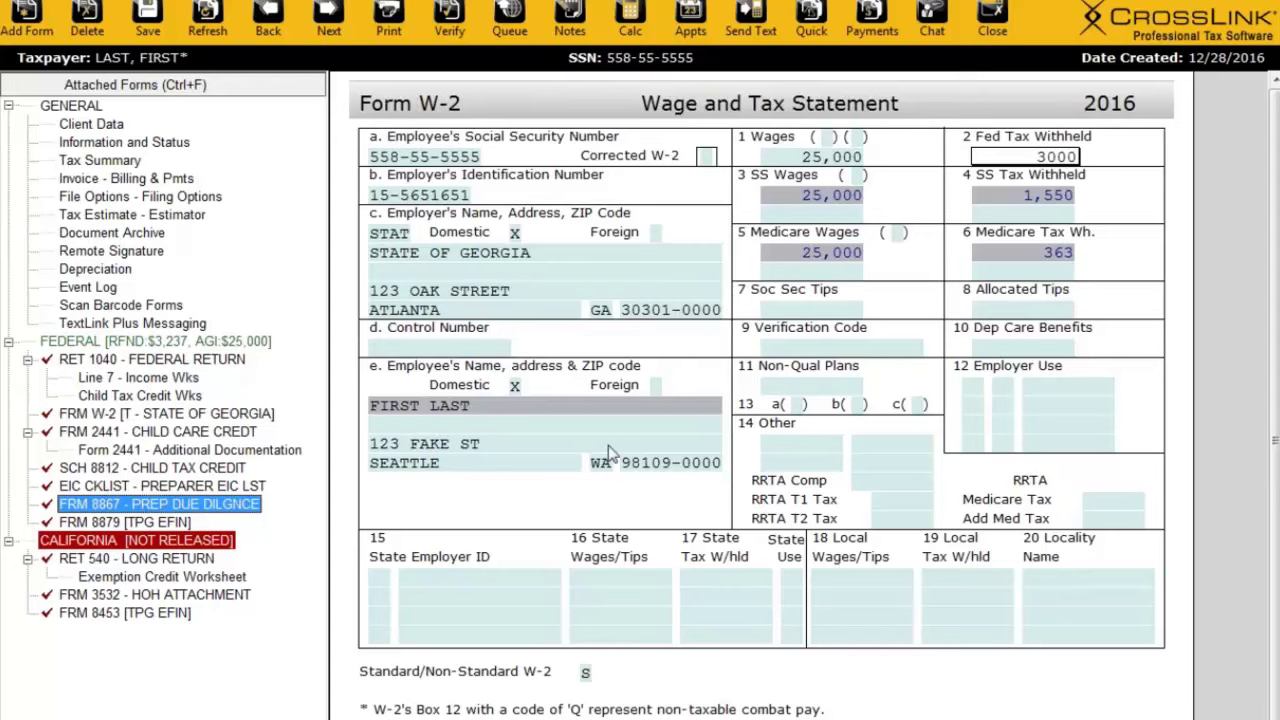
pyautogui.click(143, 344)
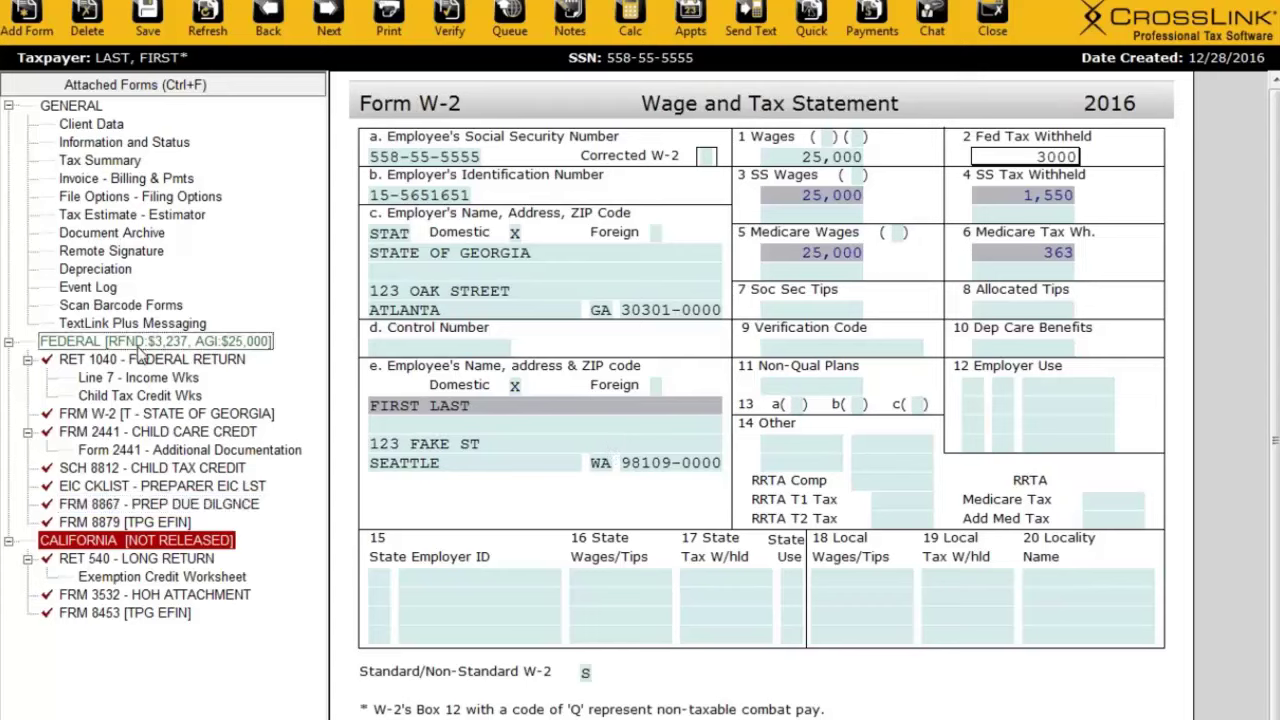
pyautogui.click(126, 505)
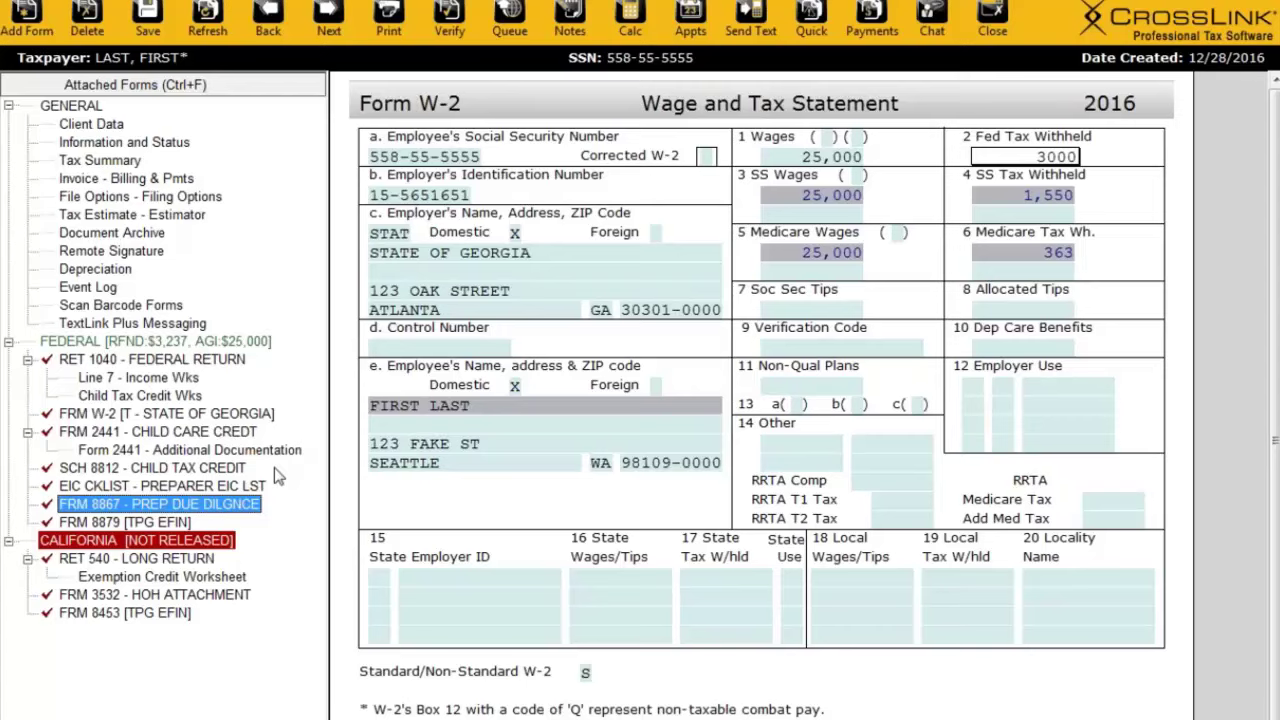
# Bring up the taxpayer's Client Data form and scroll through it.
pyautogui.click(98, 122)
pyautogui.scroll(-10, 655, 475)
pyautogui.scroll(-3, 608, 514)
pyautogui.scroll(6, 614, 511)
pyautogui.scroll(8, 614, 511)
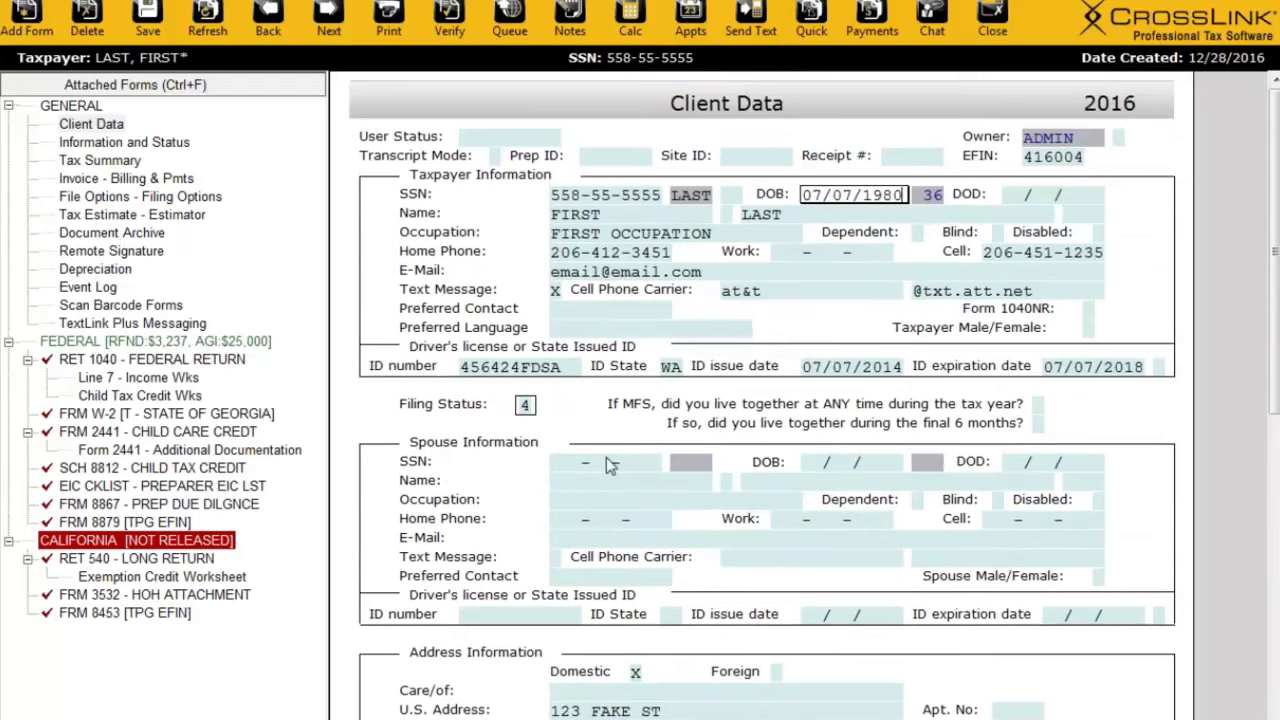
# Open Form 8879 e-File Signature Authorization from the FEDERAL forms.
pyautogui.click(205, 345)
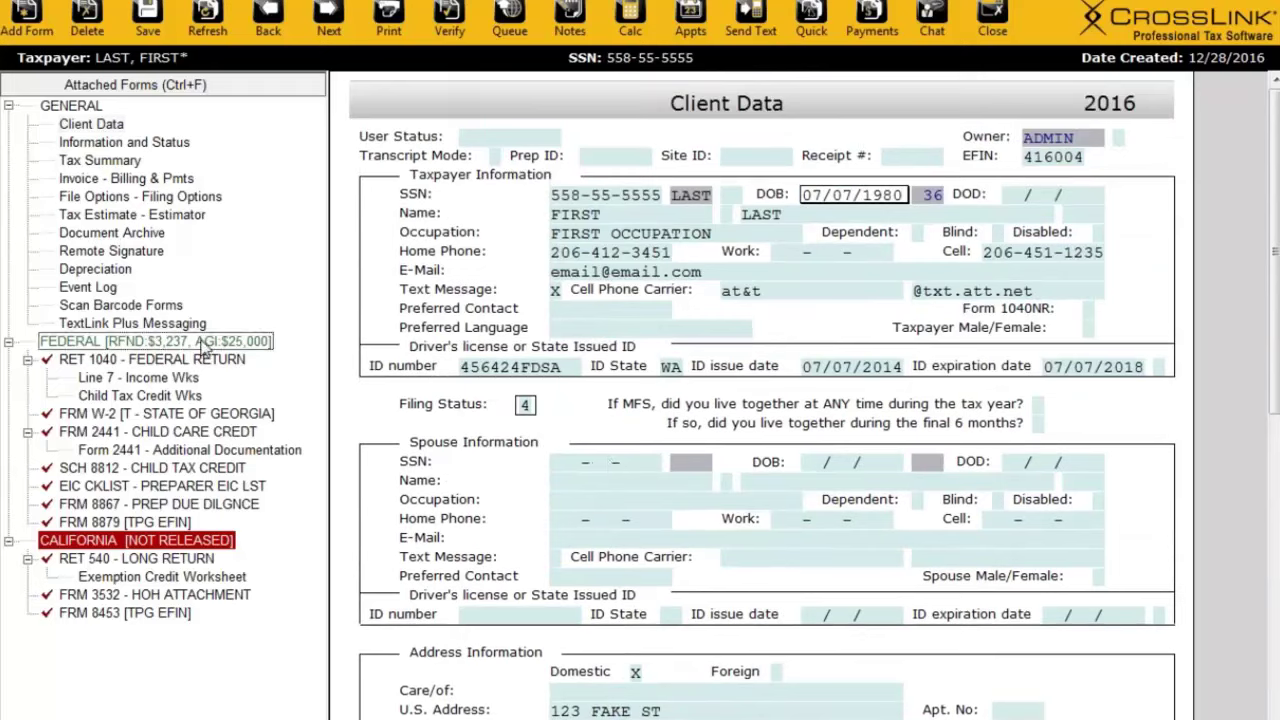
pyautogui.click(125, 524)
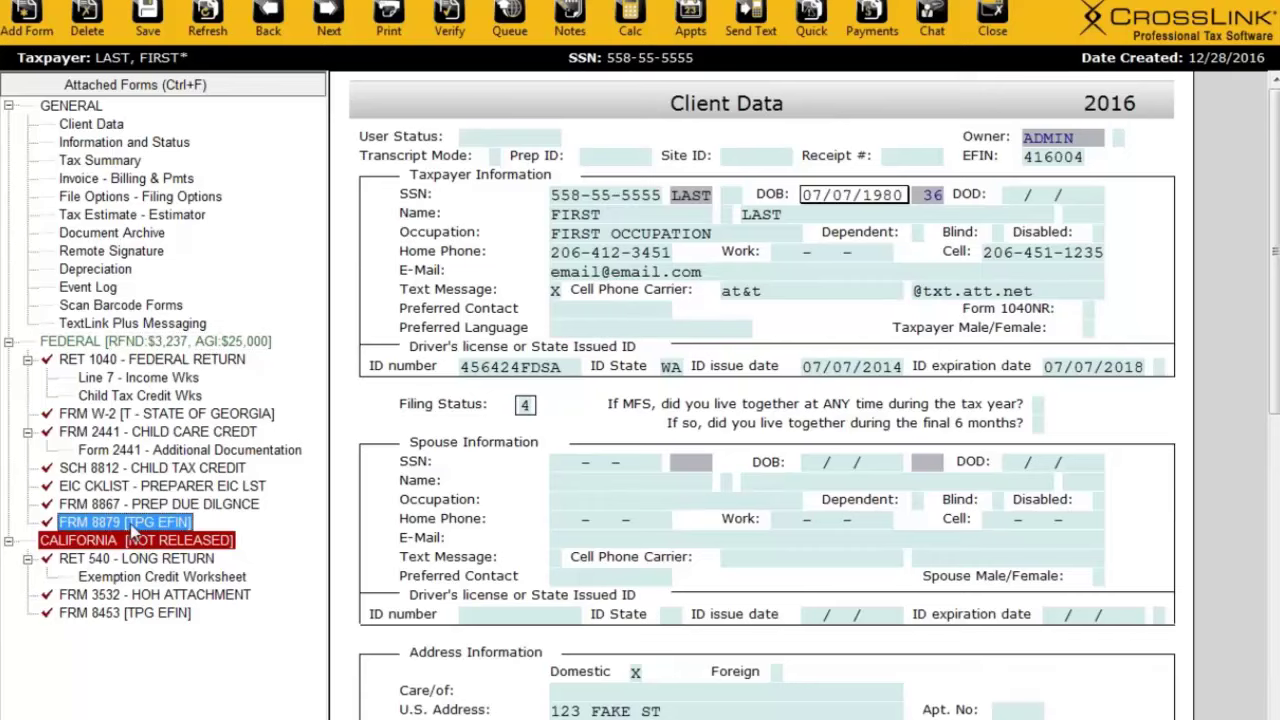
pyautogui.doubleClick(130, 526)
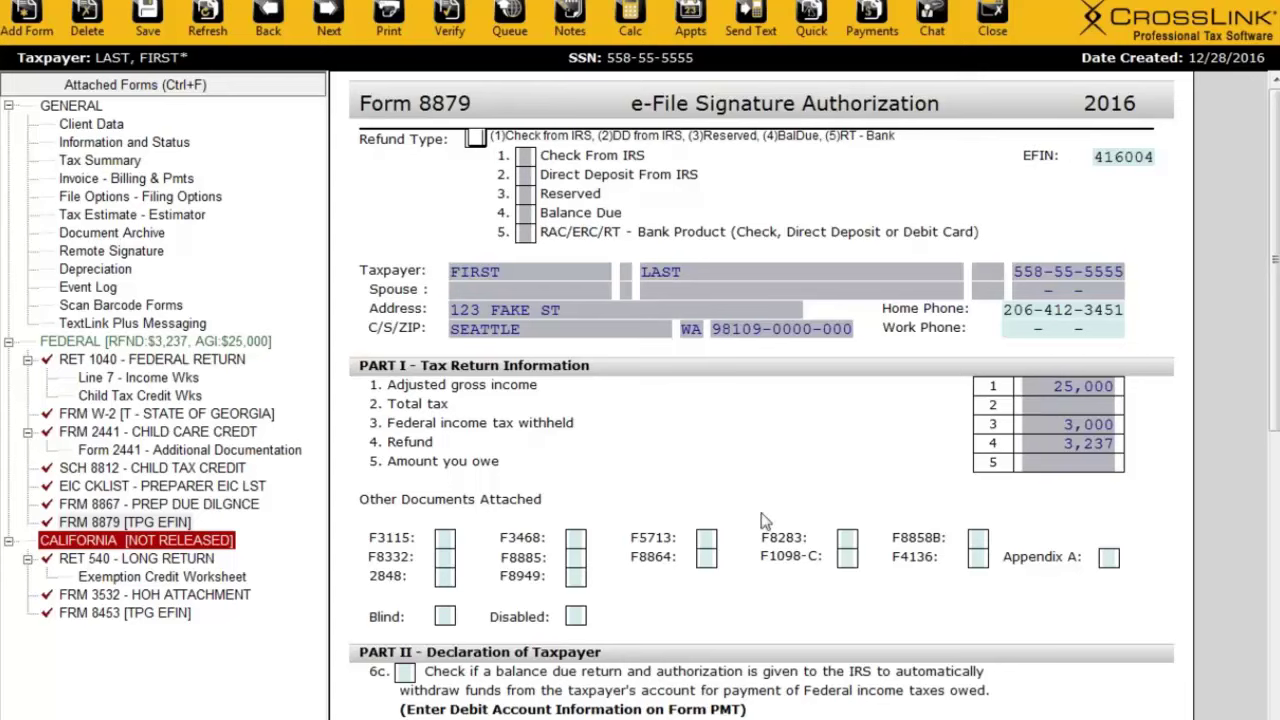
# Set Form 8879's Refund Type to 5, the RAC/ERC/RT bank product.
pyautogui.write('5')
pyautogui.press('Tab')
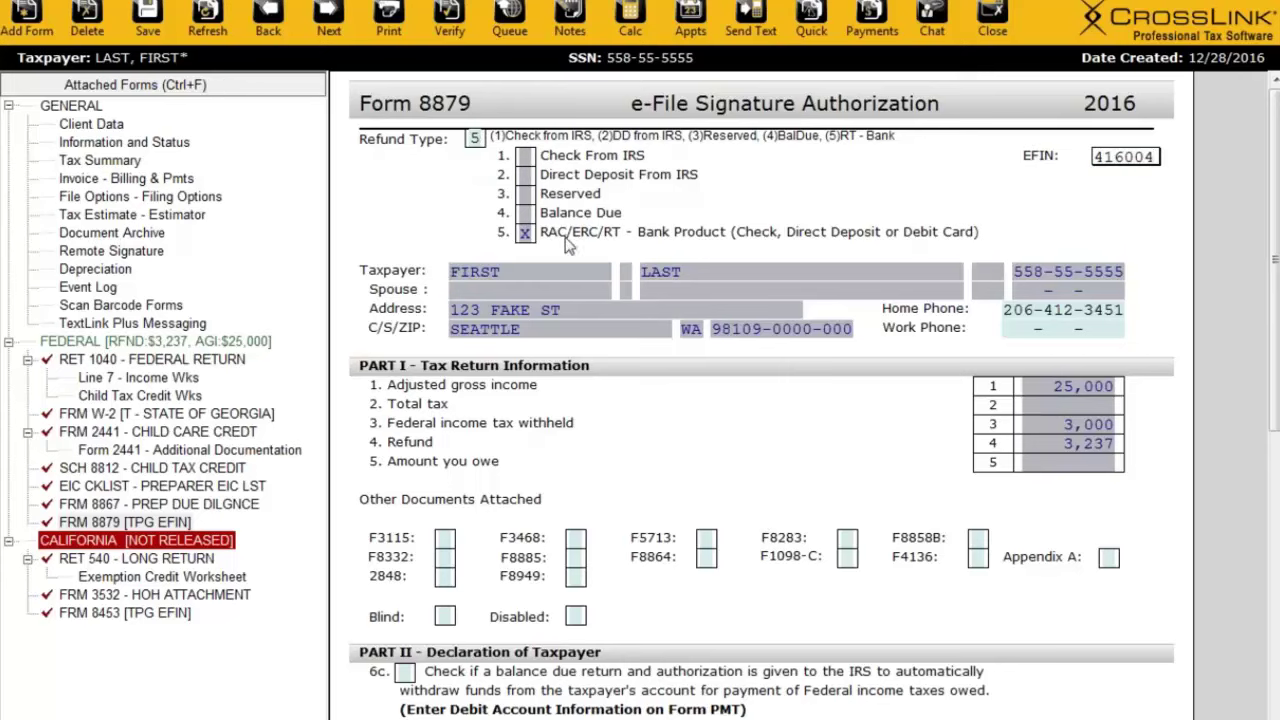
pyautogui.click(104, 432)
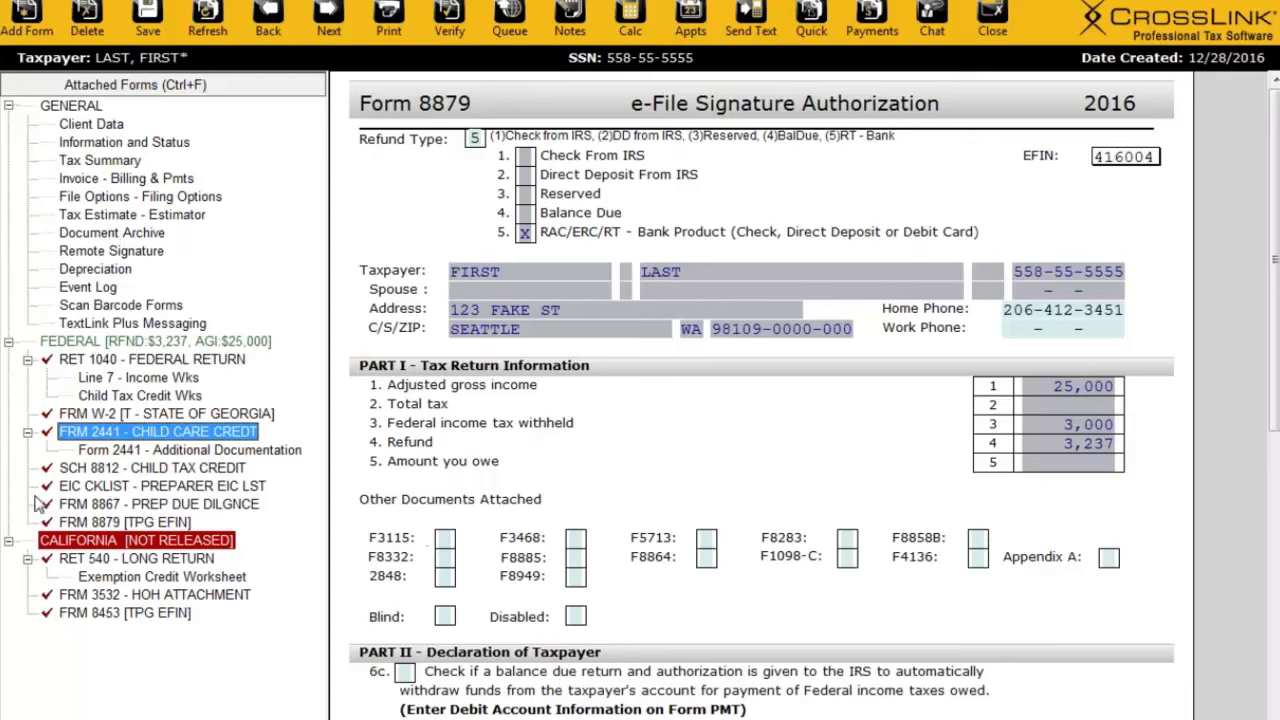
# Change the Refund Type from 5 to 1, removing the bank application for Check From IRS.
pyautogui.click(128, 469)
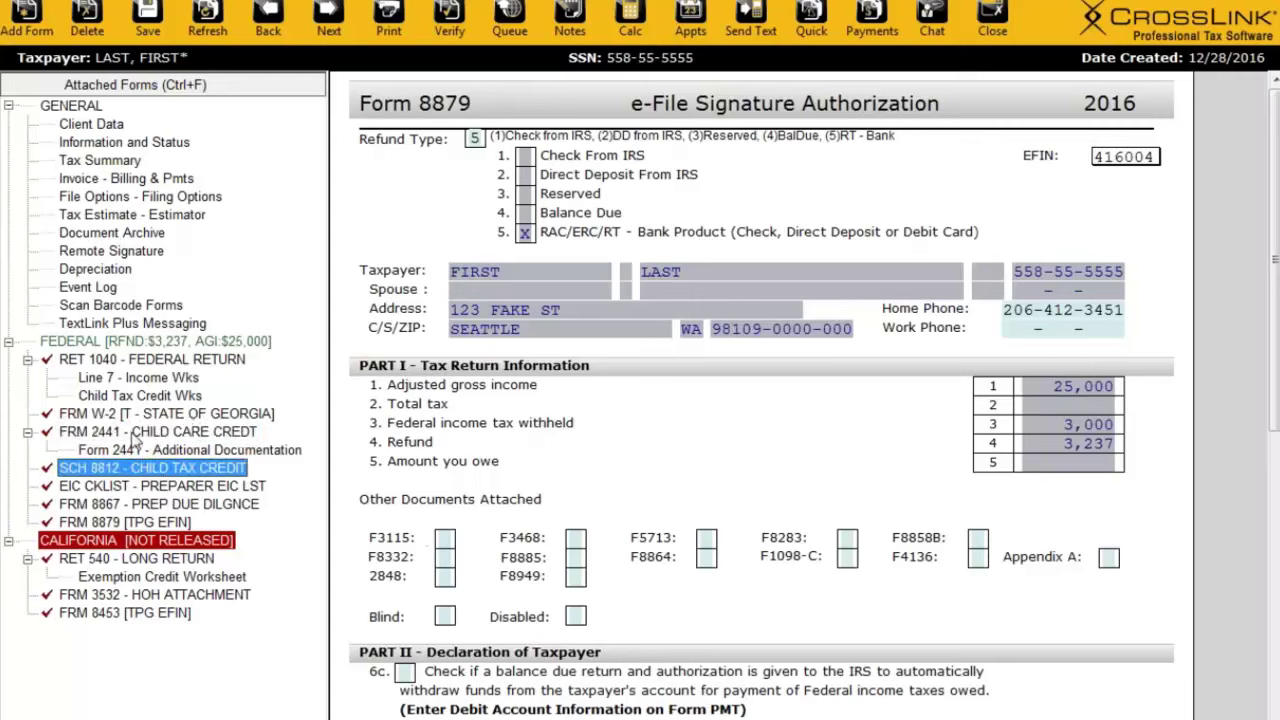
pyautogui.click(137, 437)
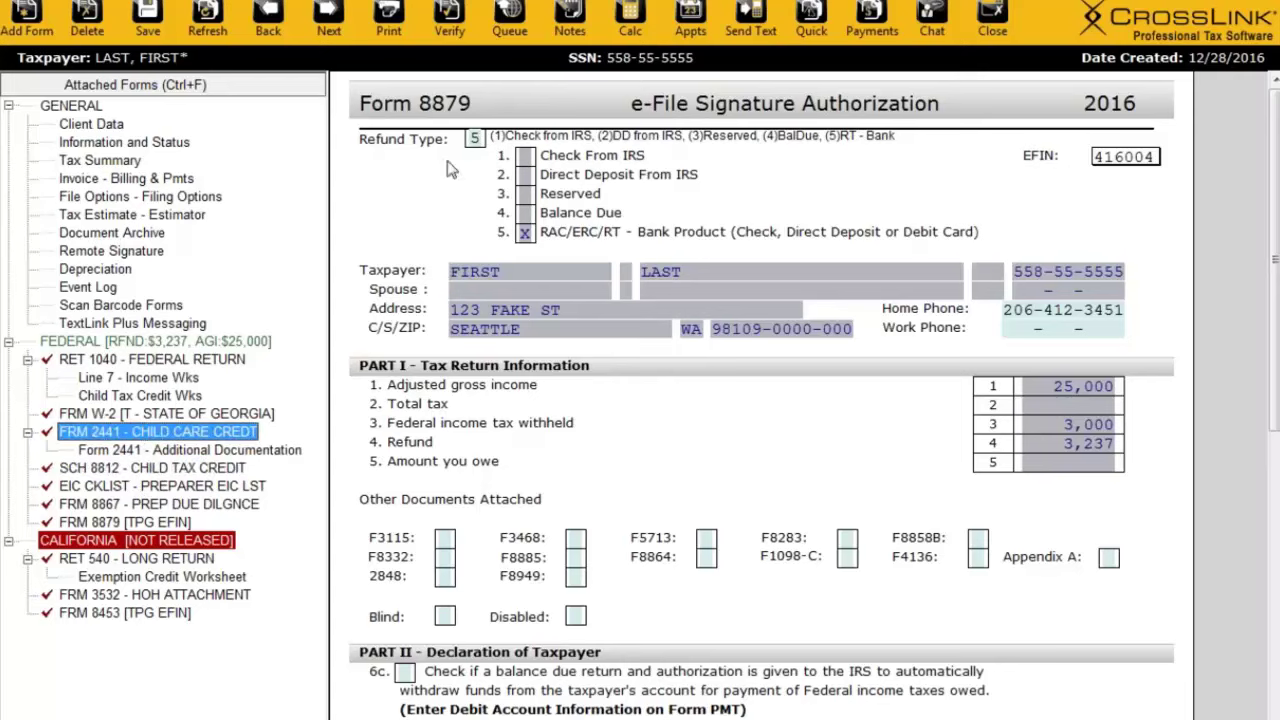
pyautogui.click(477, 138)
pyautogui.press('BackSpace')
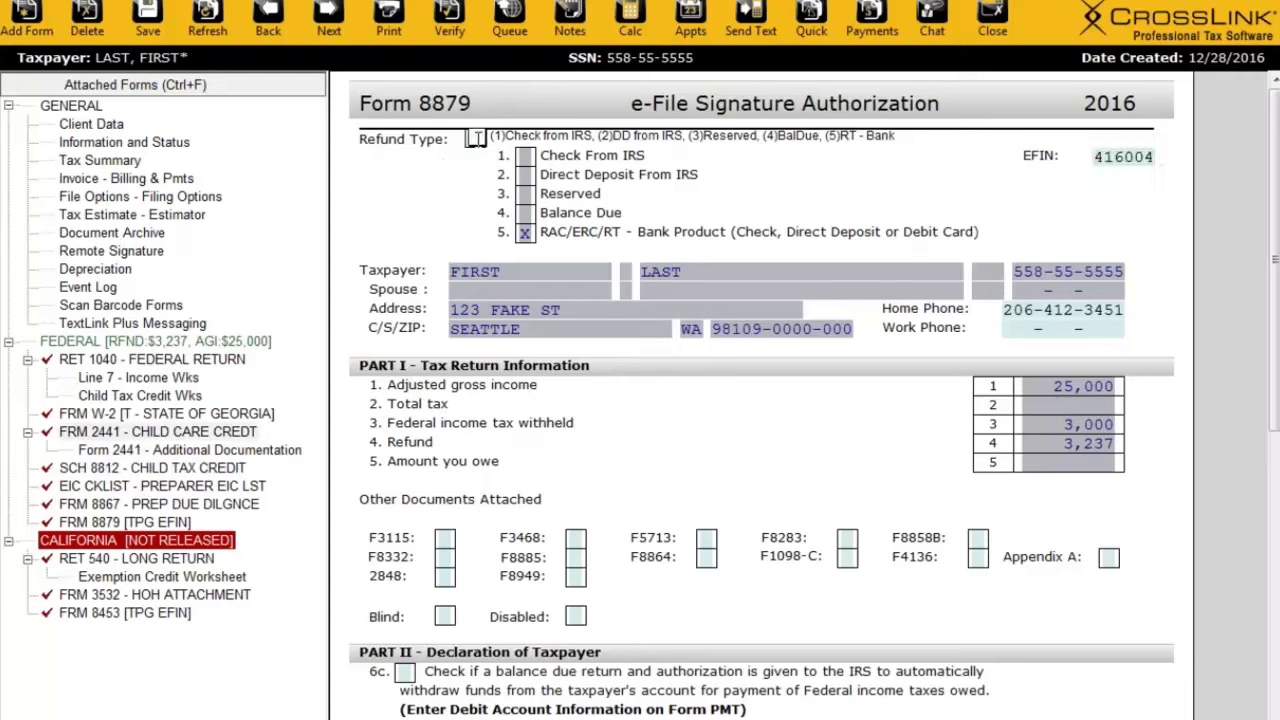
pyautogui.write('1')
pyautogui.press('Tab')
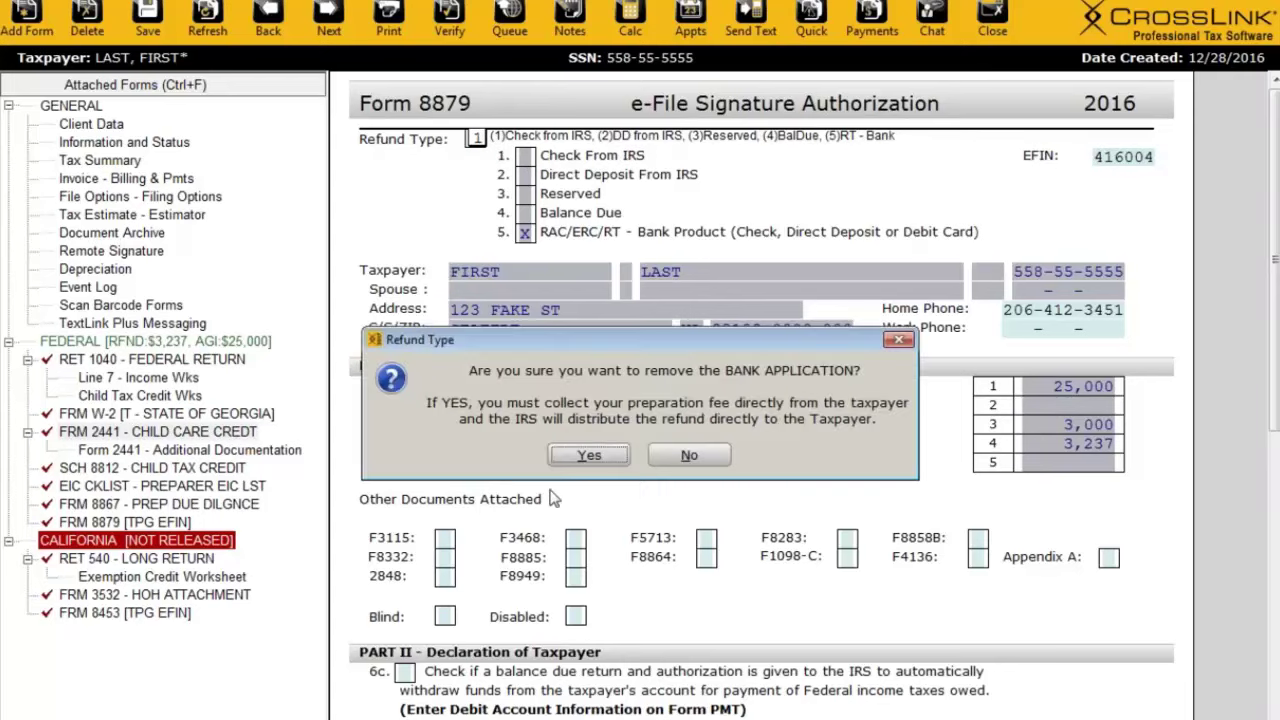
pyautogui.click(589, 456)
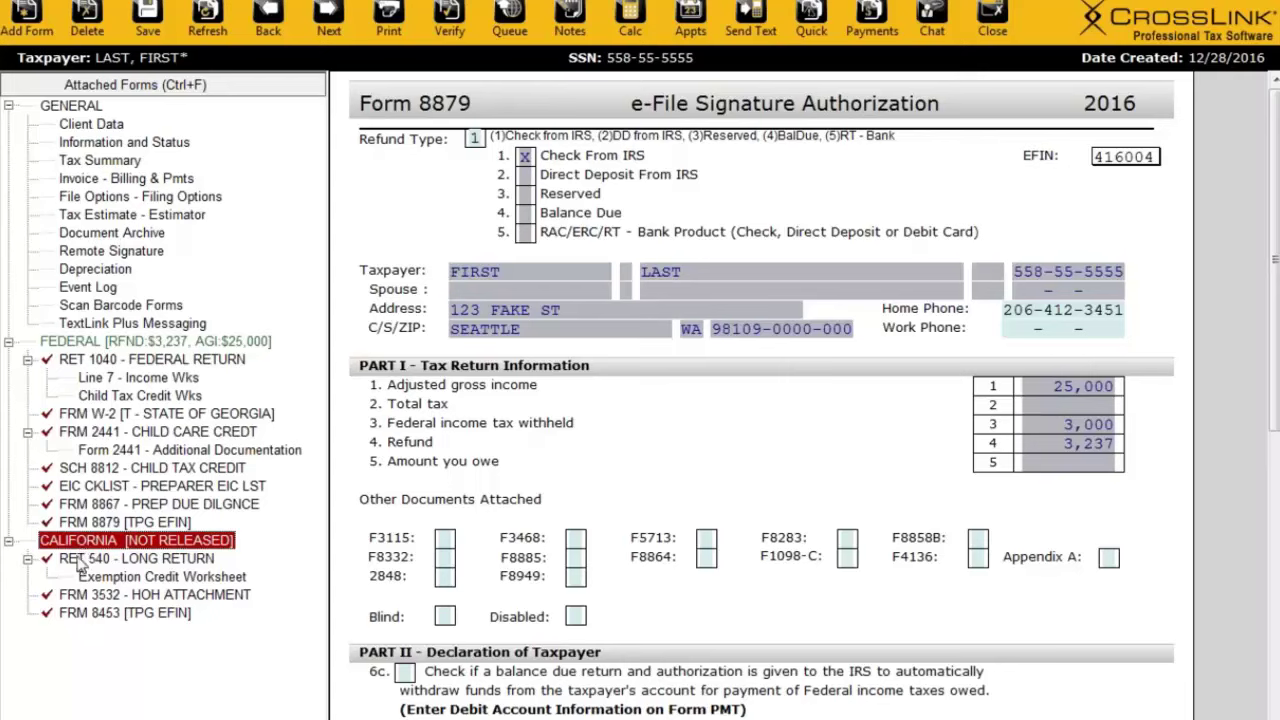
# Remove Form 2441 from the return and confirm the deletion.
pyautogui.rightClick(88, 544)
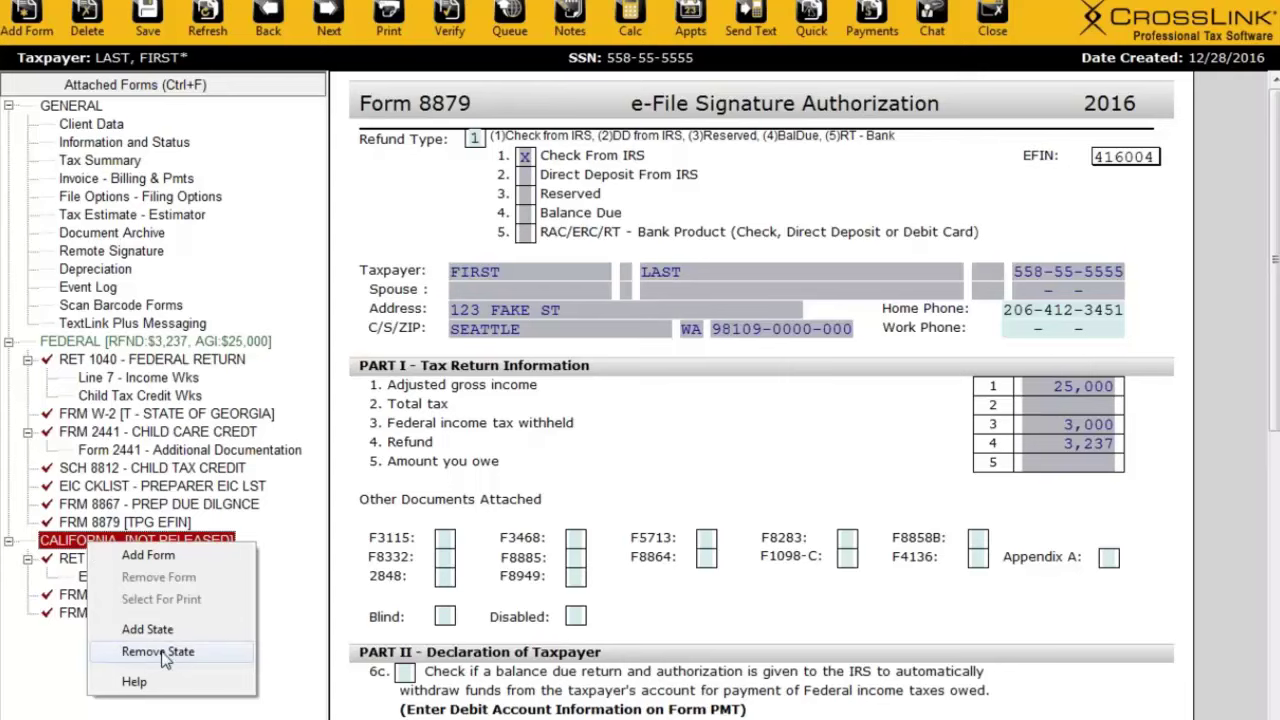
pyautogui.click(176, 545)
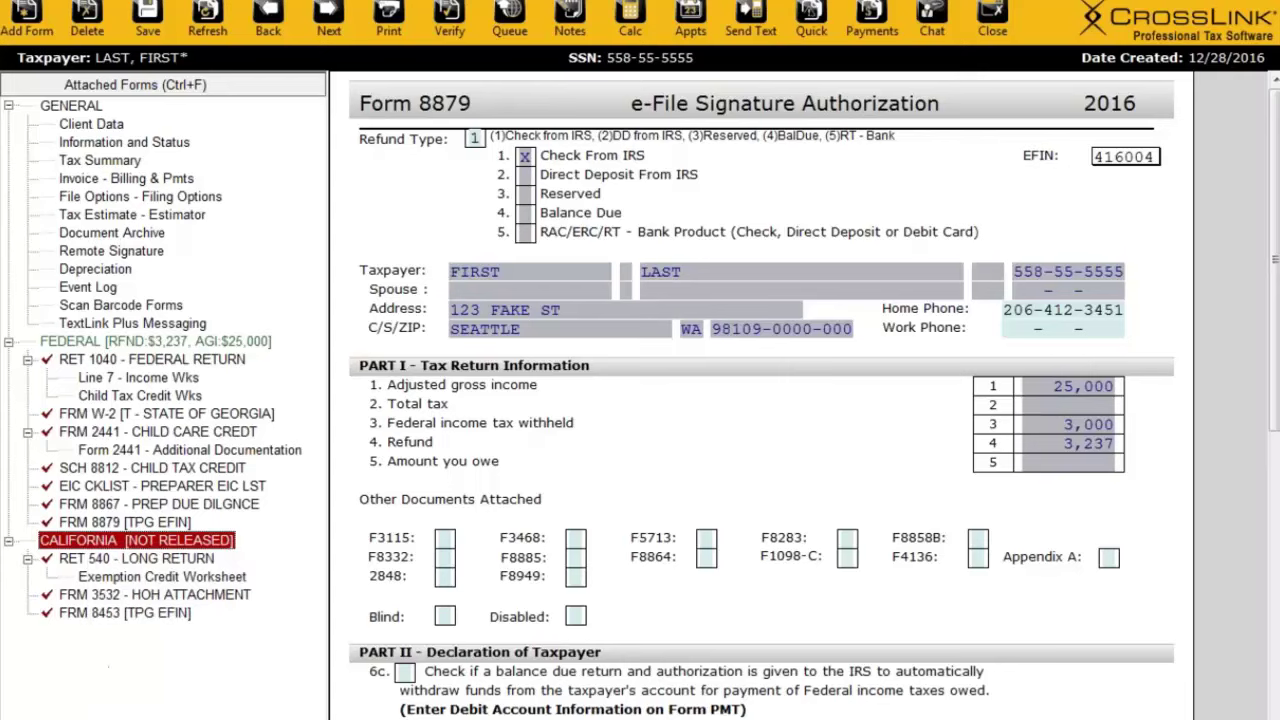
pyautogui.click(128, 437)
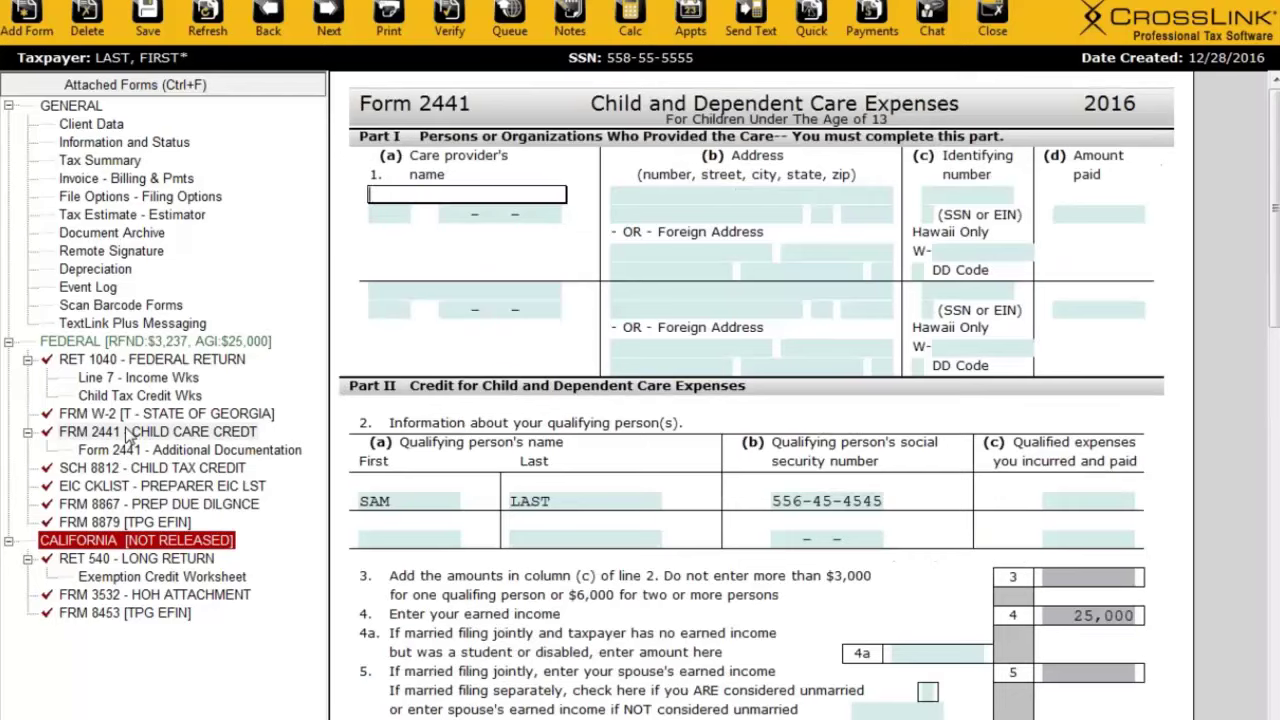
pyautogui.rightClick(129, 437)
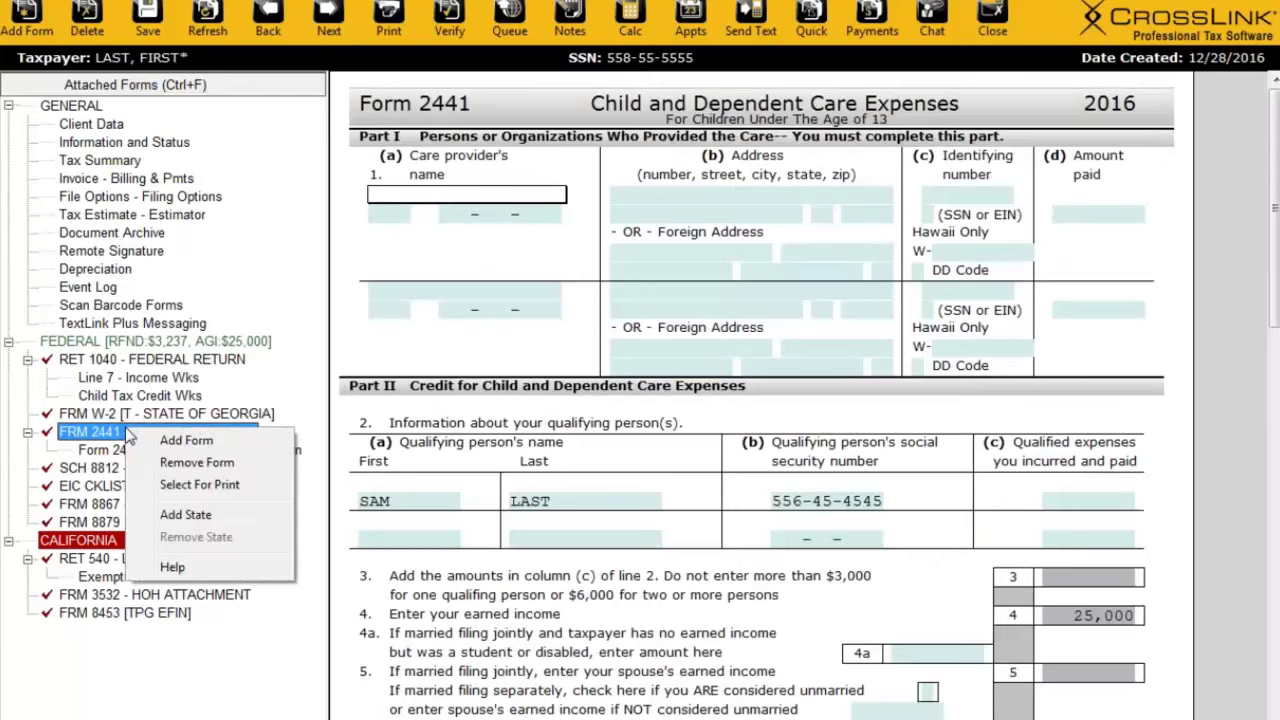
pyautogui.click(172, 463)
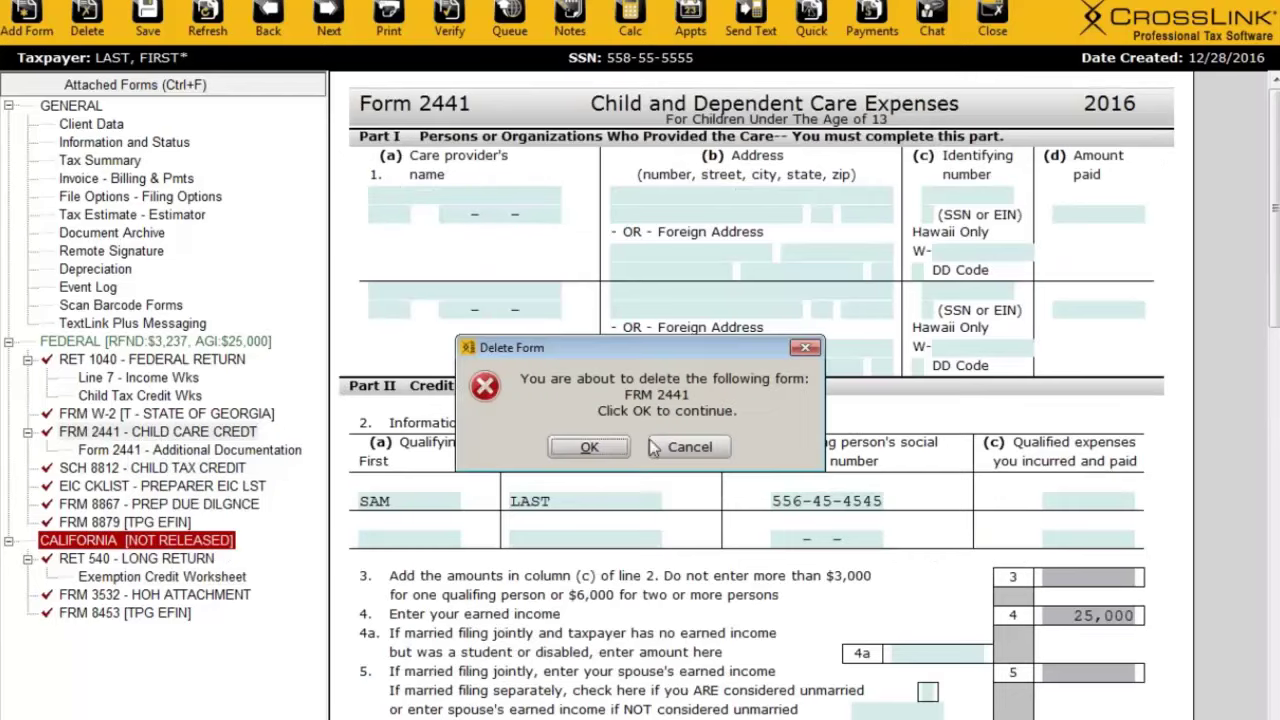
pyautogui.click(568, 449)
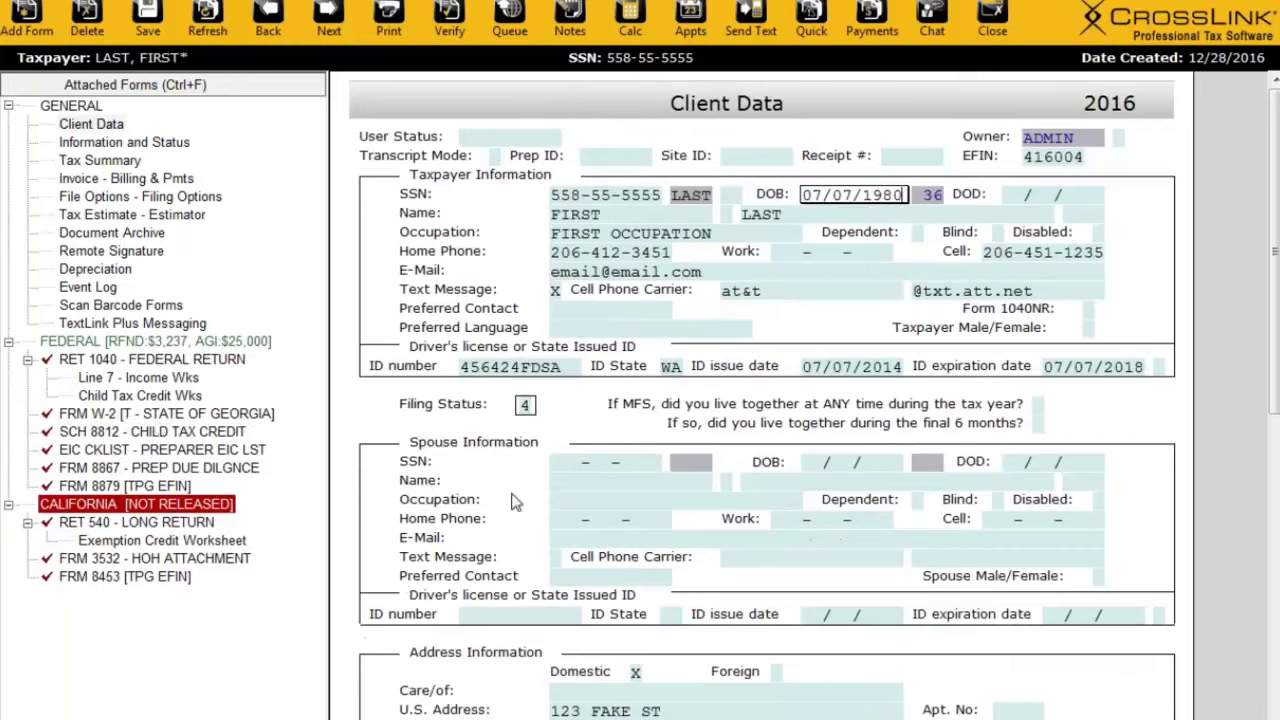
# Remove the California state return and confirm.
pyautogui.rightClick(170, 511)
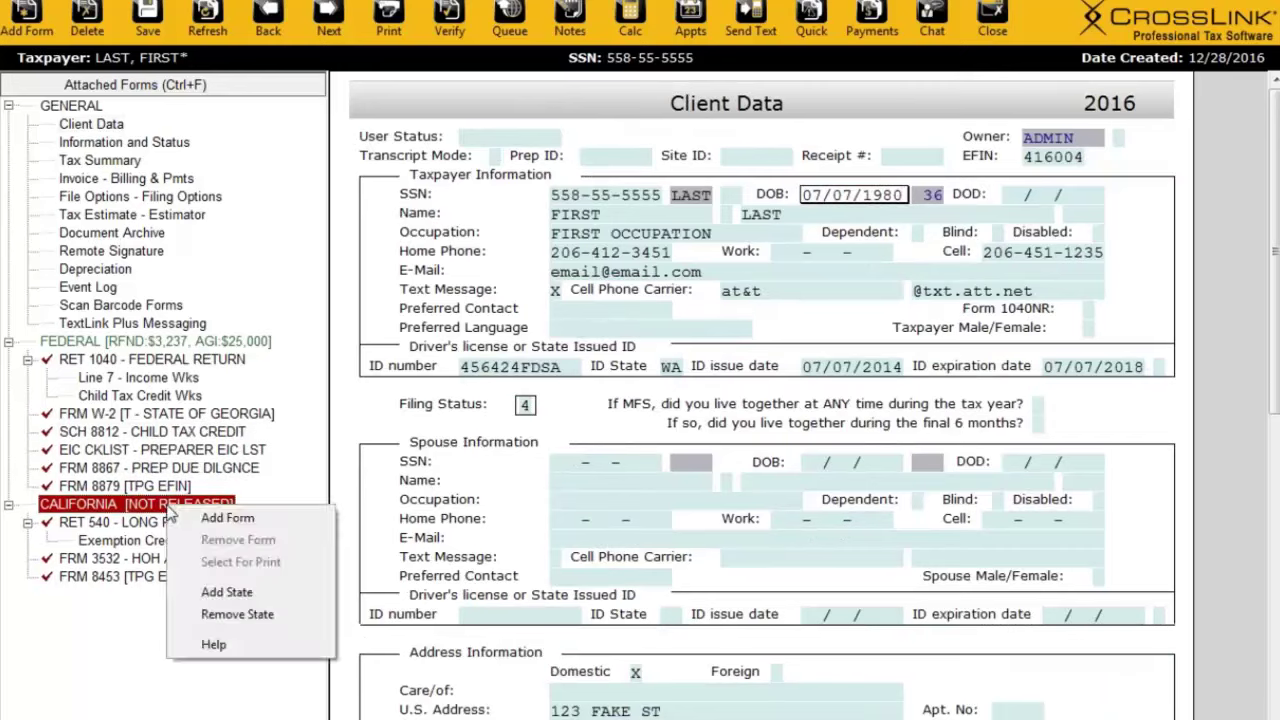
pyautogui.click(239, 616)
pyautogui.click(578, 448)
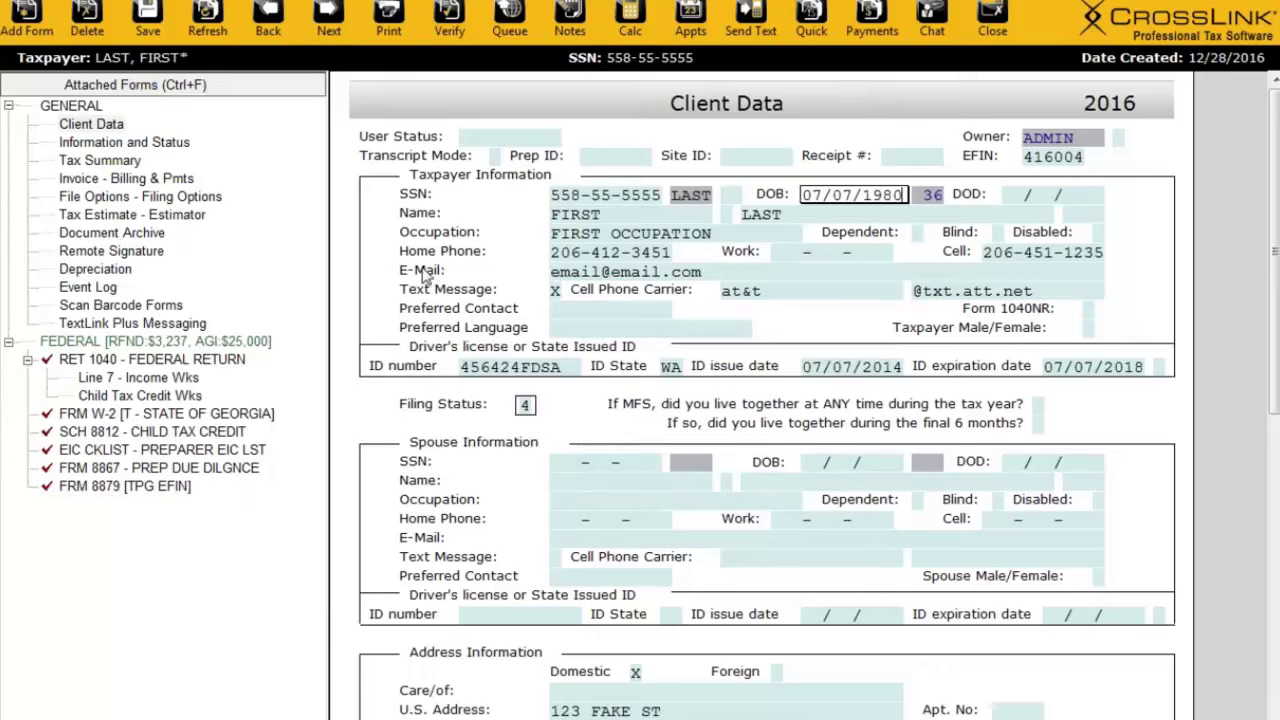
pyautogui.click(25, 17)
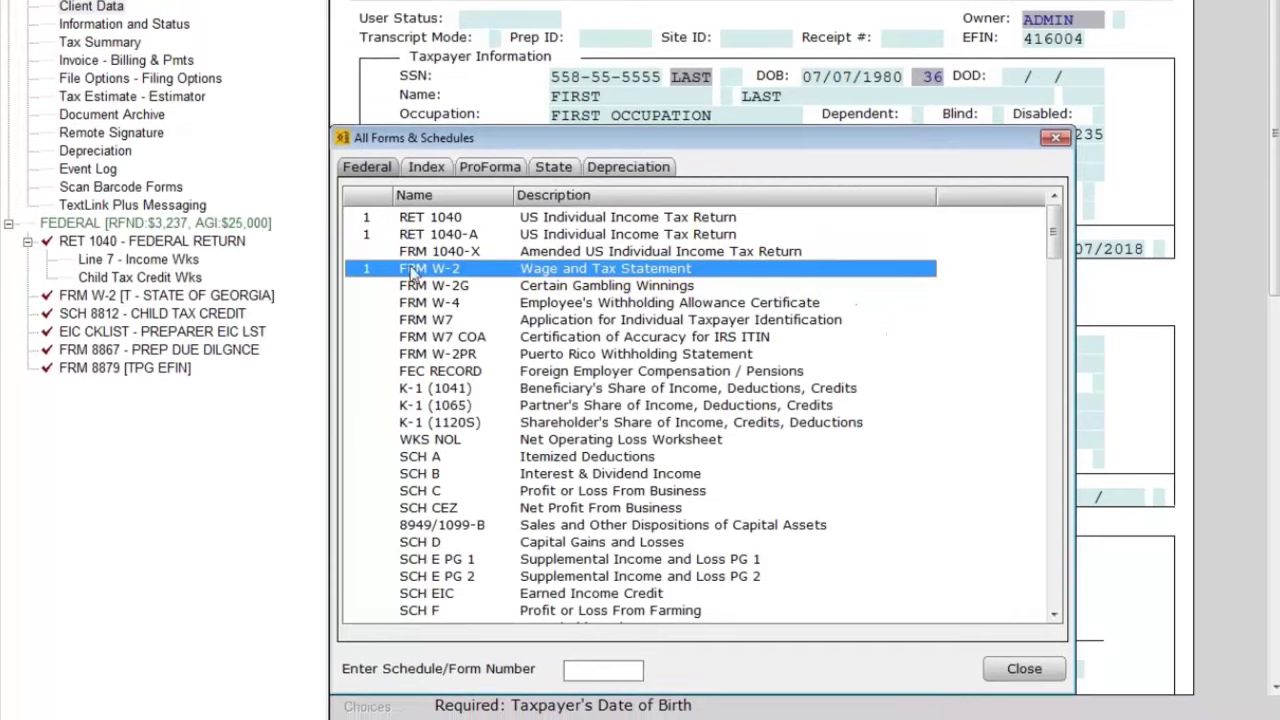
pyautogui.moveTo(1057, 256); pyautogui.dragTo(1056, 165)
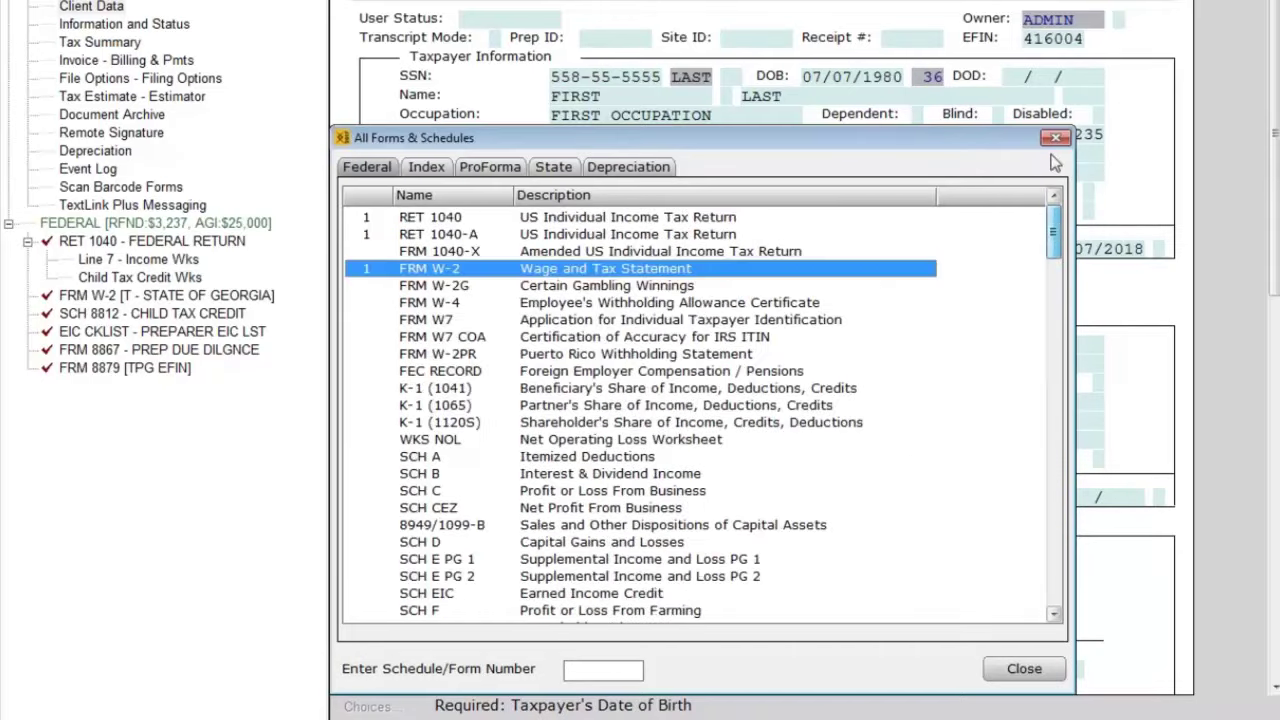
pyautogui.write('C')
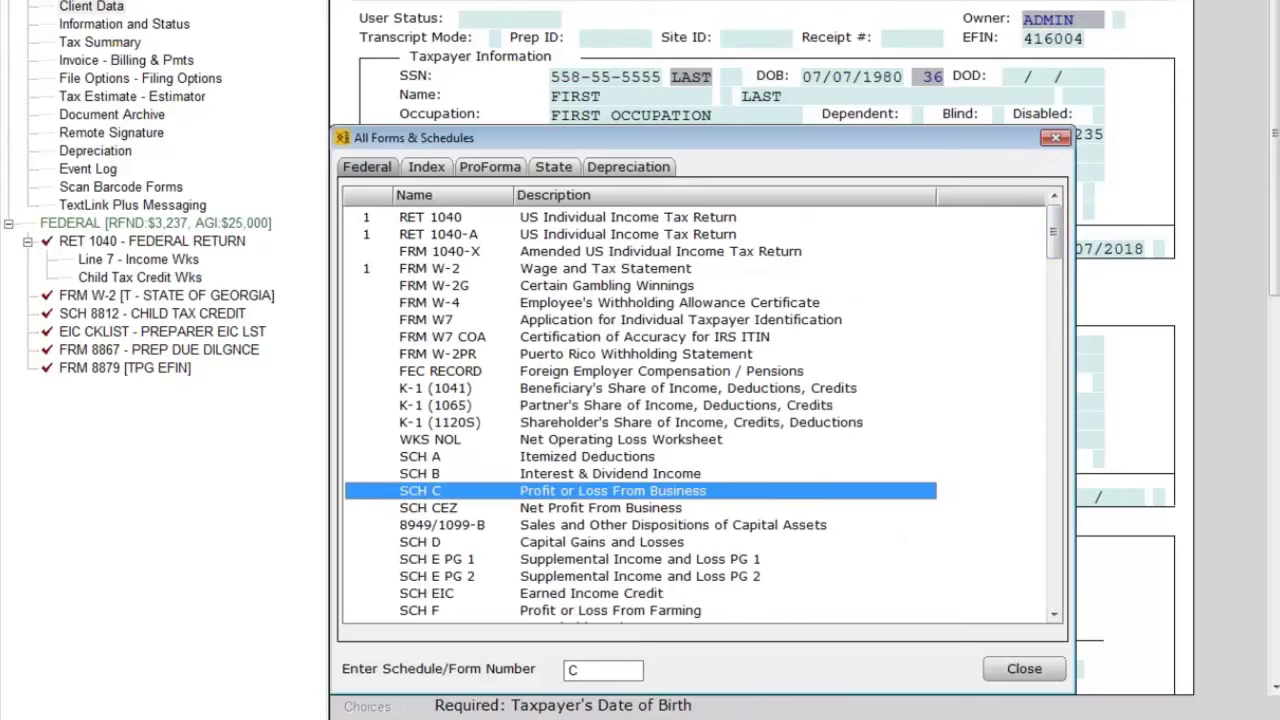
pyautogui.press('BackSpace')
pyautogui.write('D')
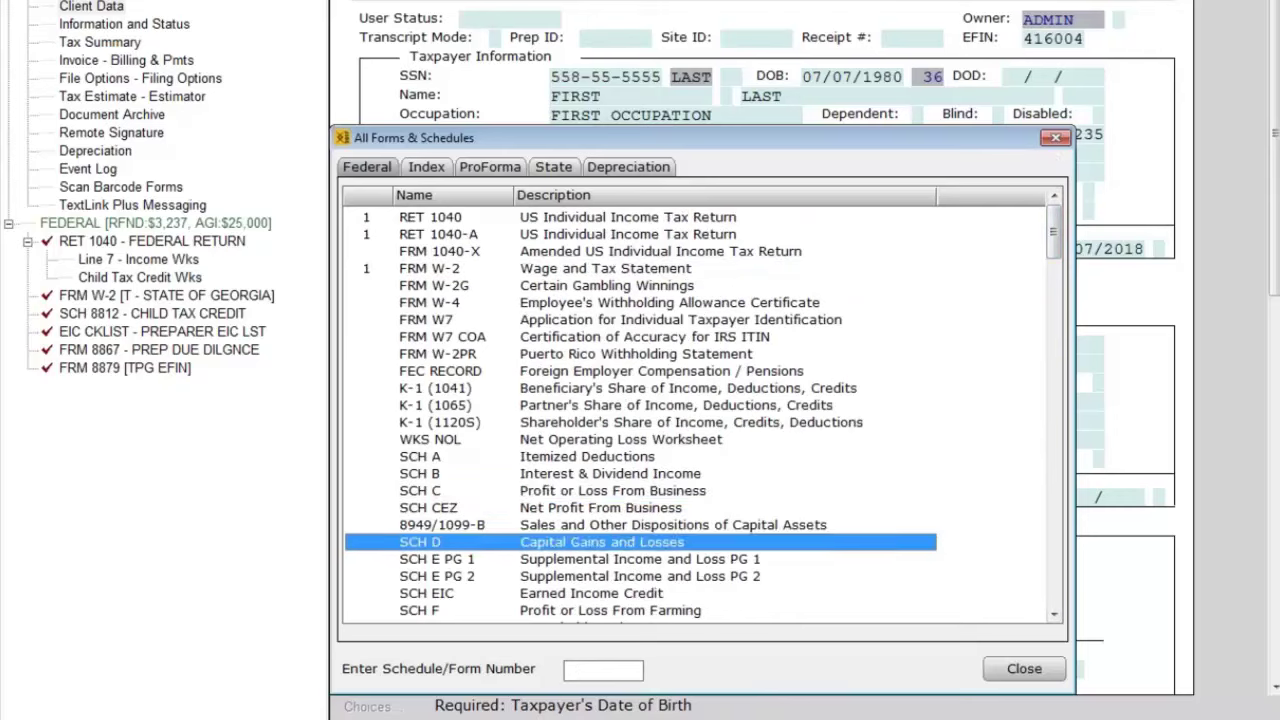
pyautogui.click(564, 170)
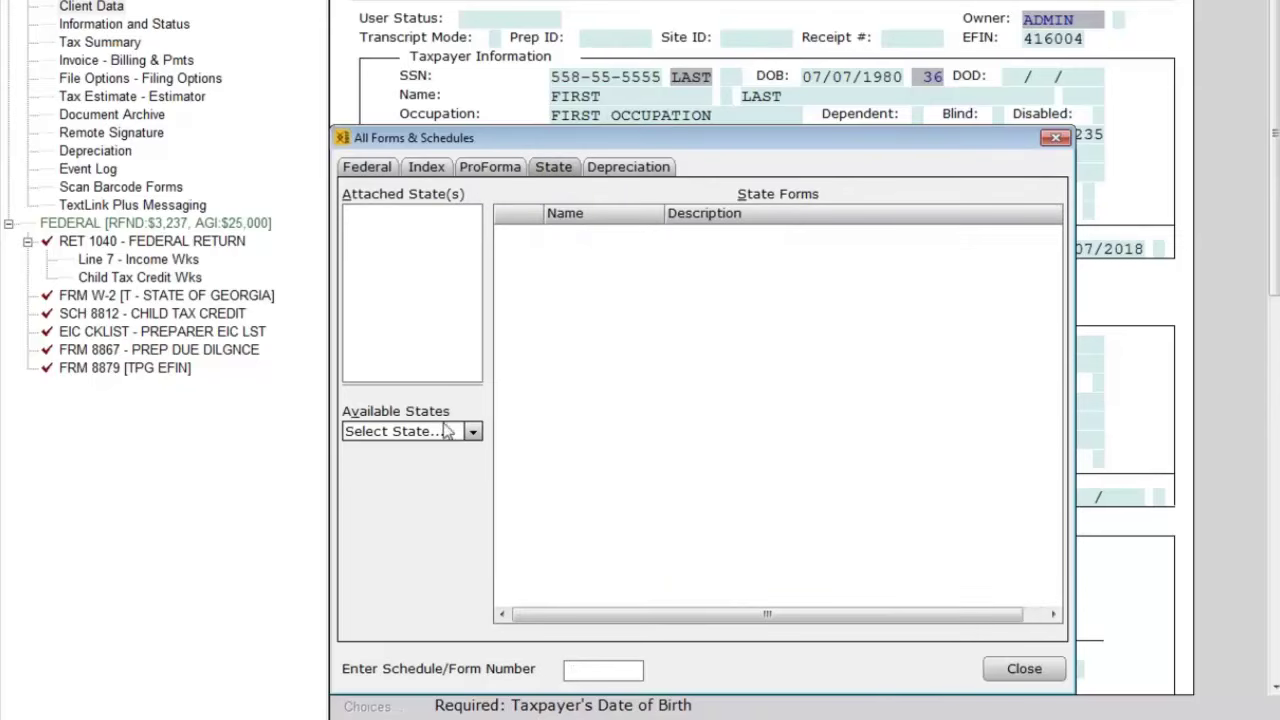
pyautogui.click(474, 431)
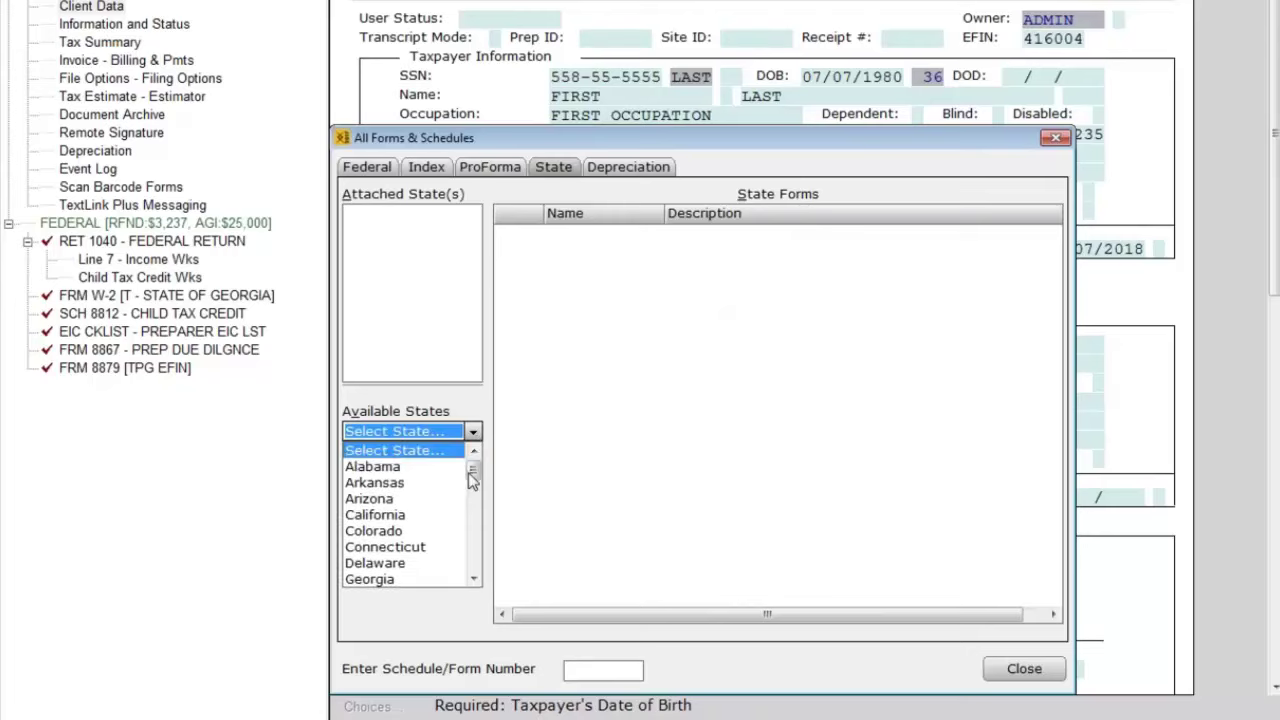
pyautogui.moveTo(472, 476)
pyautogui.mouseDown()
pyautogui.moveTo(482, 580)
pyautogui.moveTo(477, 496)
pyautogui.moveTo(491, 470)
pyautogui.mouseUp()
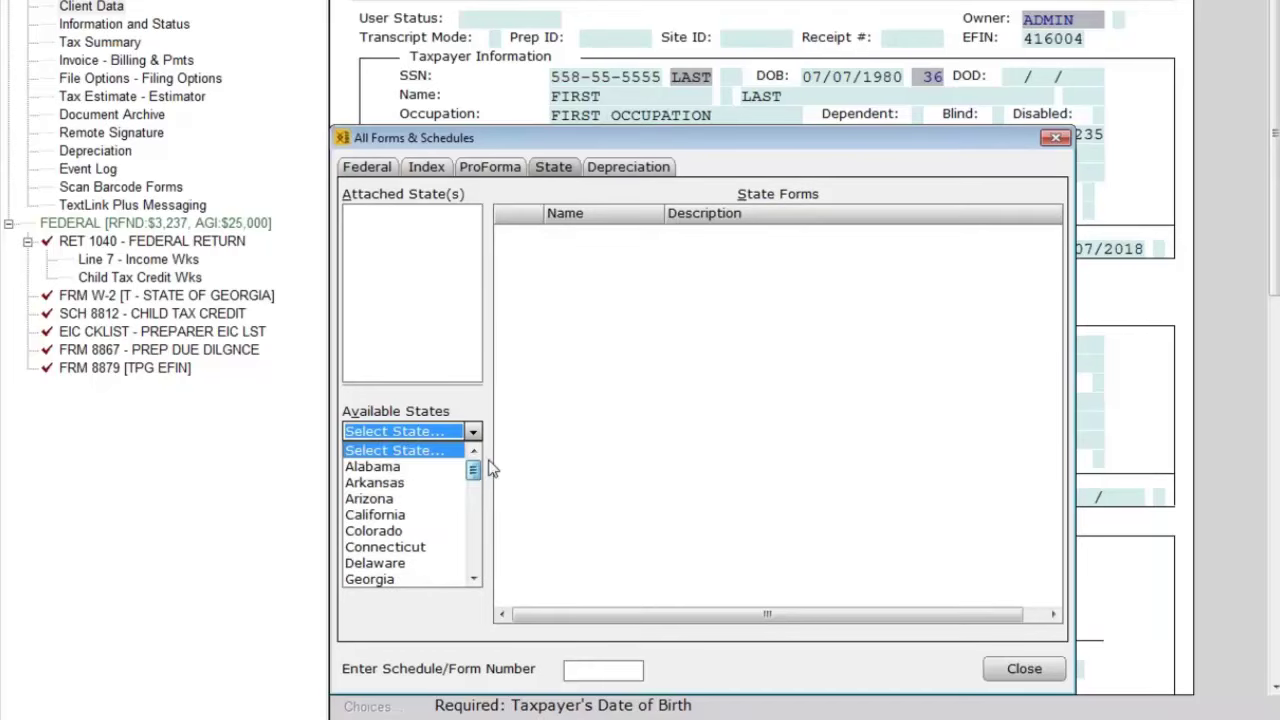
pyautogui.click(405, 515)
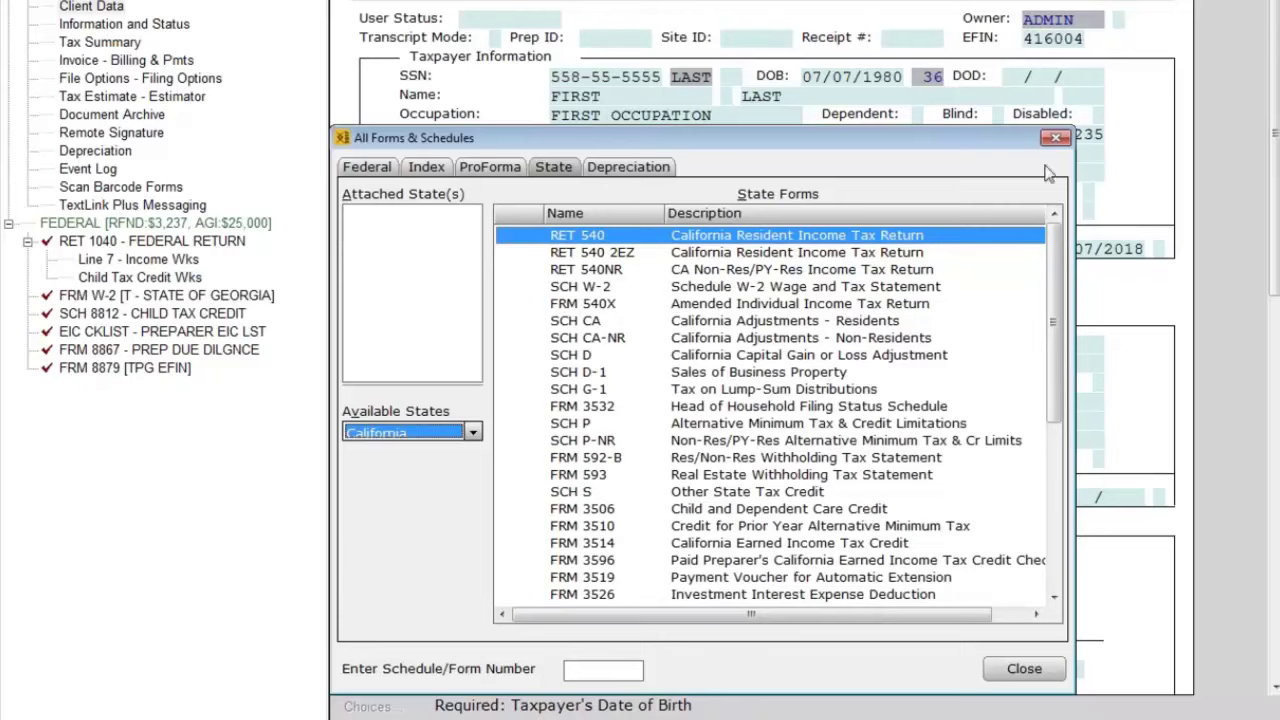
pyautogui.click(1053, 138)
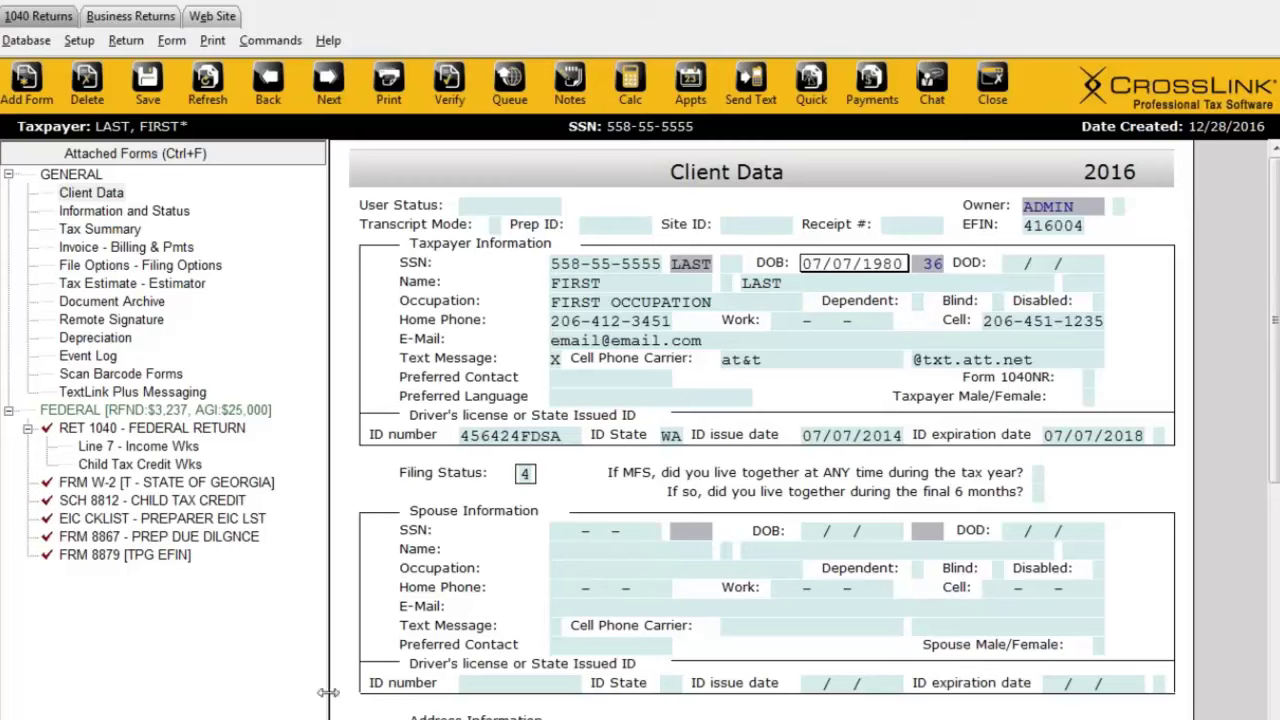
pyautogui.click(104, 483)
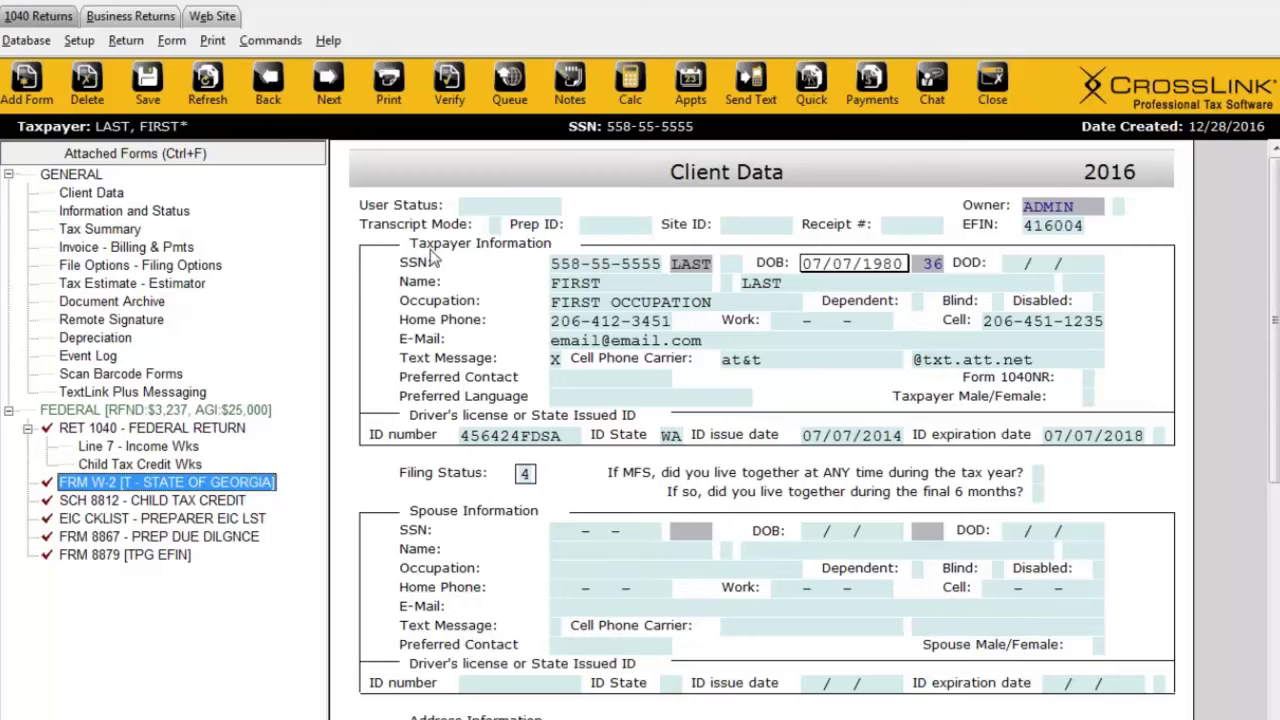
pyautogui.click(452, 80)
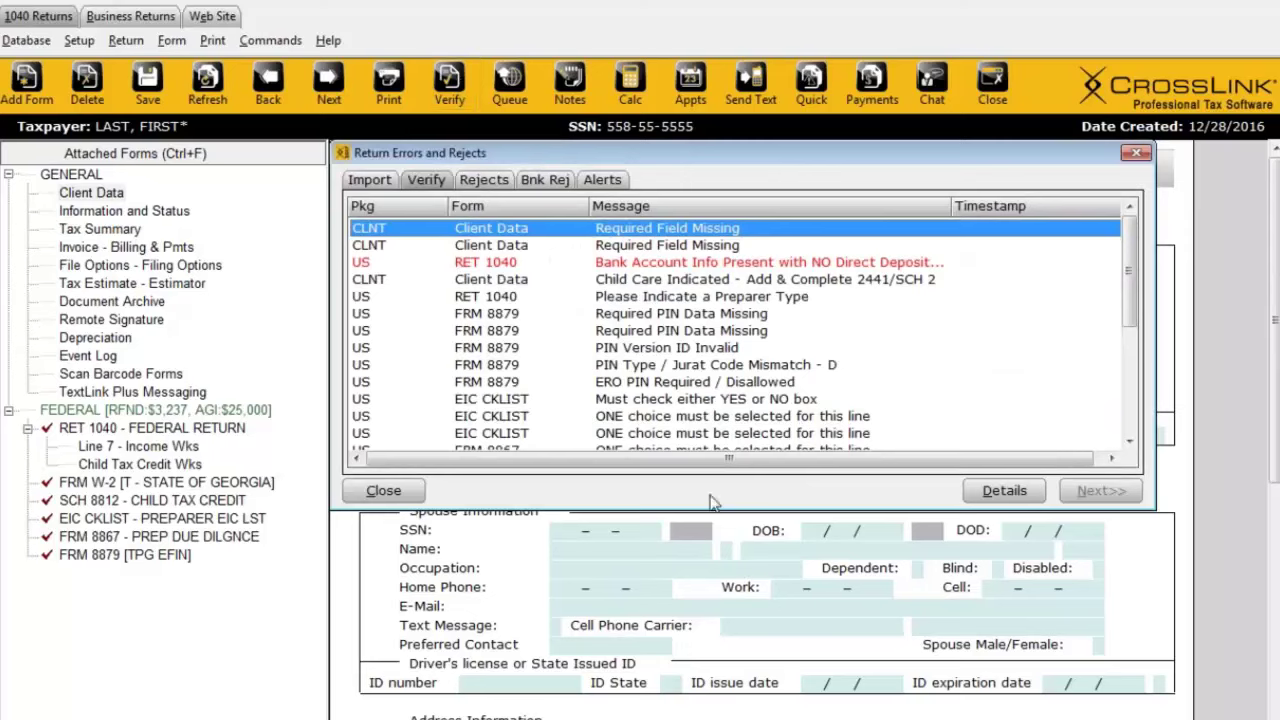
pyautogui.moveTo(1133, 258)
pyautogui.mouseDown()
pyautogui.moveTo(1130, 435)
pyautogui.moveTo(1132, 238)
pyautogui.mouseUp()
pyautogui.moveTo(703, 160); pyautogui.dragTo(652, 263)
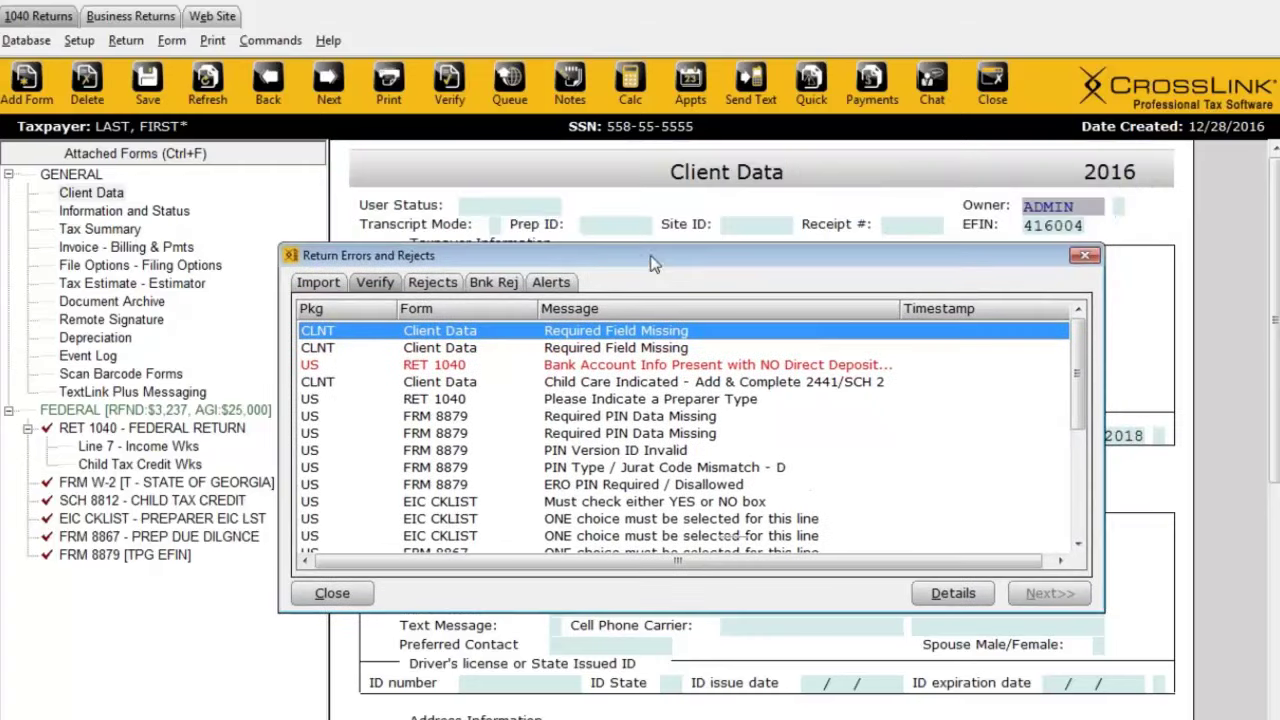
pyautogui.moveTo(1078, 342); pyautogui.dragTo(1100, 540)
pyautogui.moveTo(1097, 484); pyautogui.dragTo(425, 432)
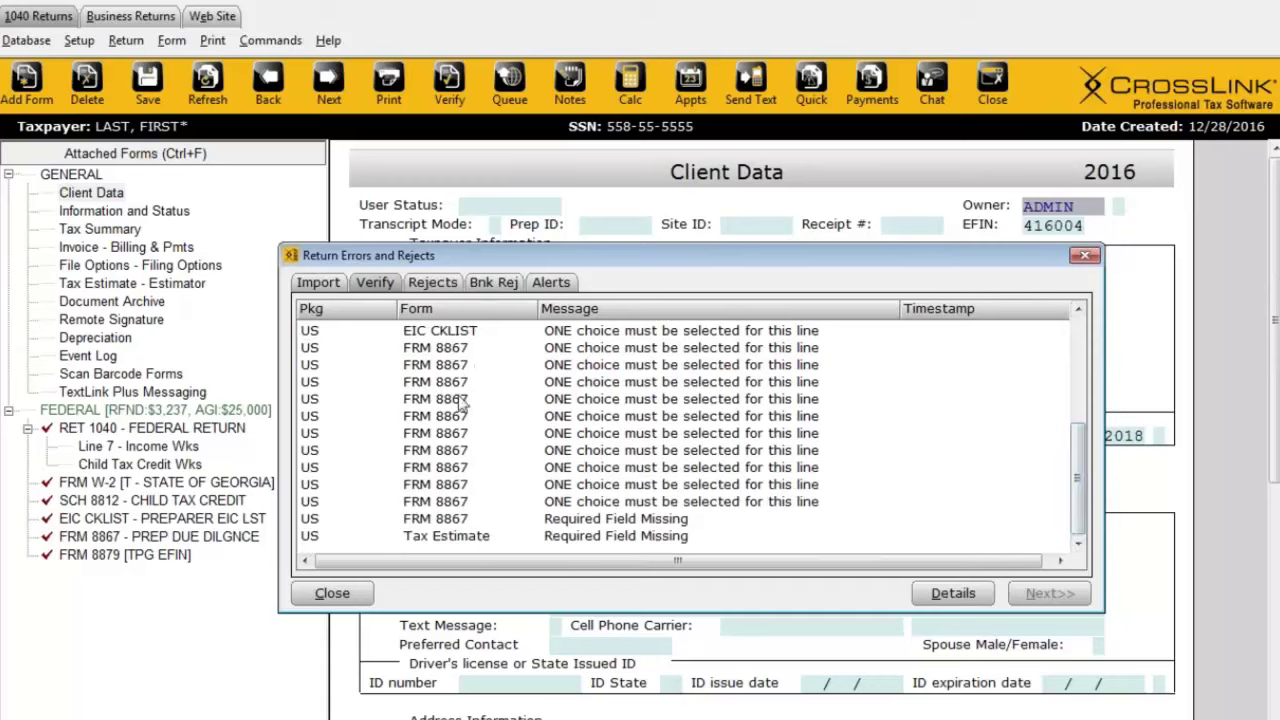
pyautogui.moveTo(1085, 515); pyautogui.dragTo(1080, 335)
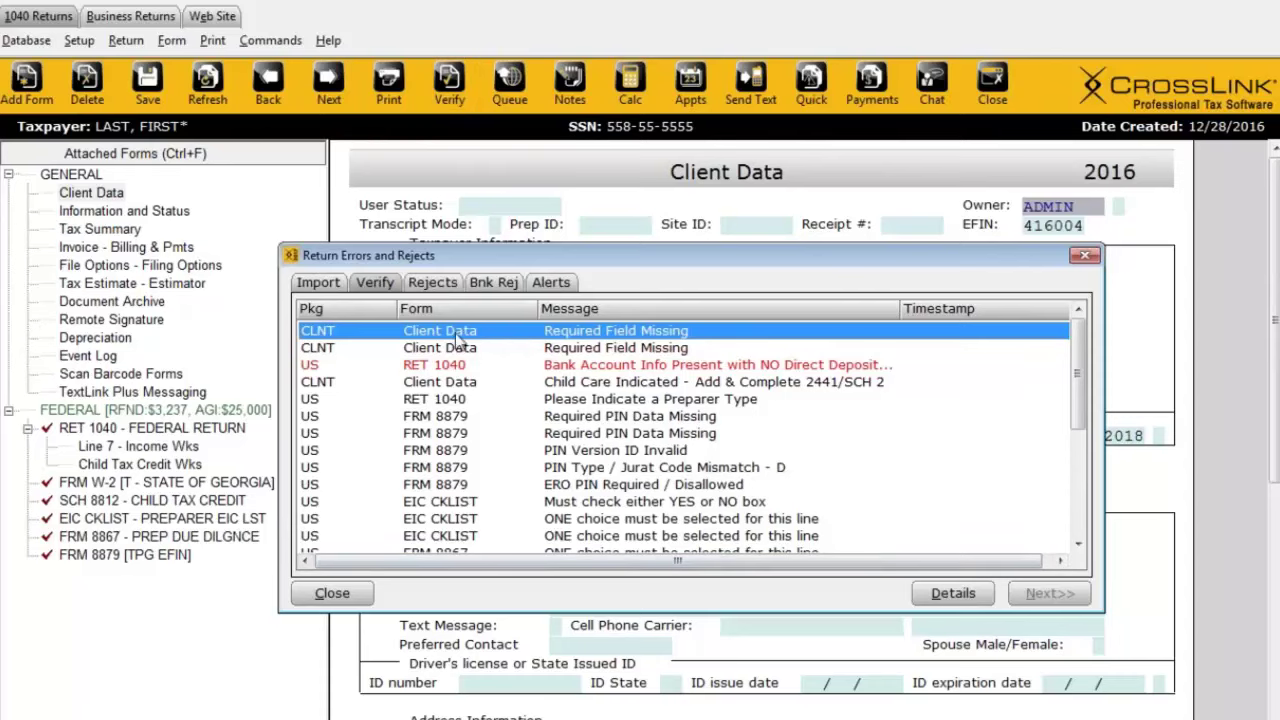
pyautogui.doubleClick(420, 341)
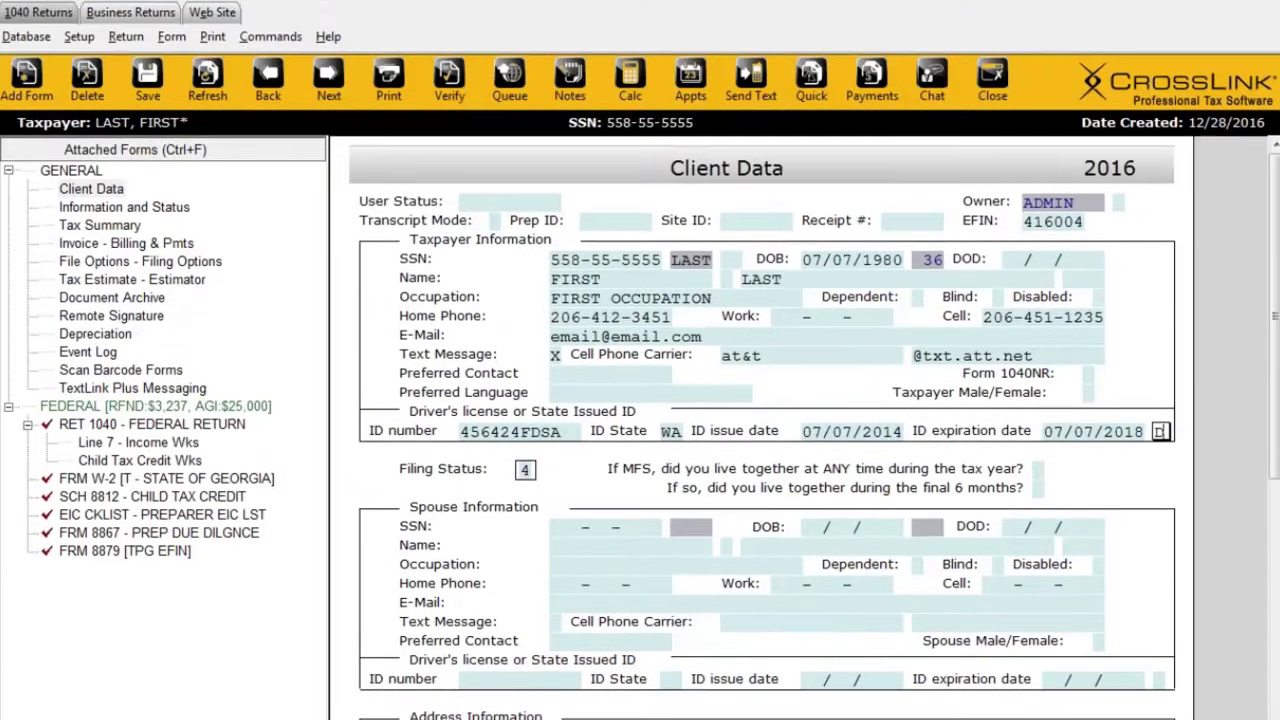
# Verify the return and step through errors to Form 1040 line 76a Direct Deposit.
pyautogui.press('F8')
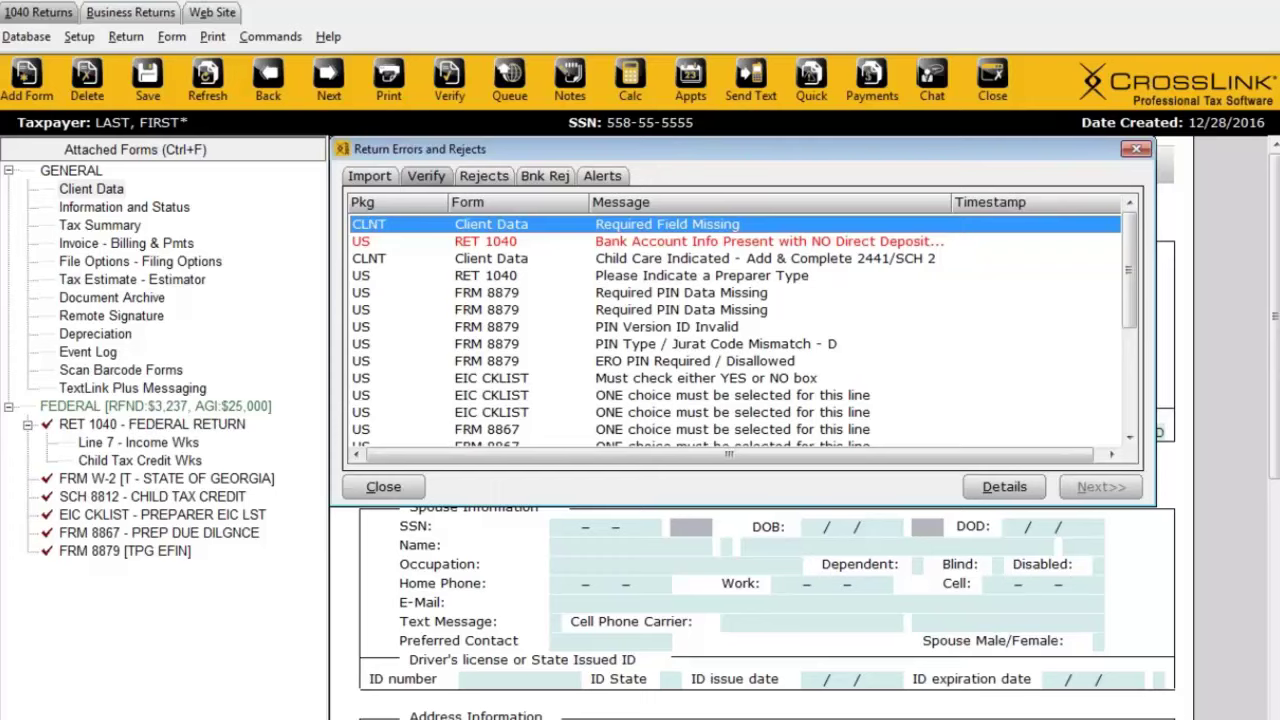
pyautogui.press('Return')
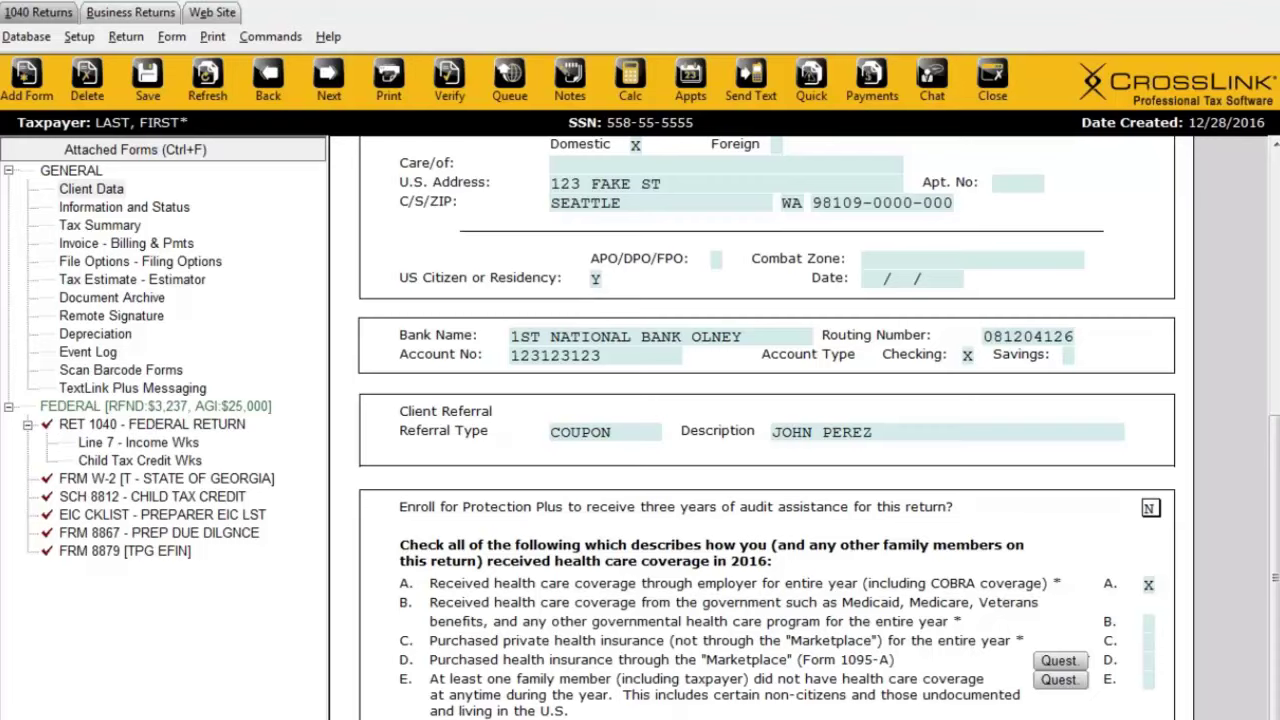
pyautogui.press('Return')
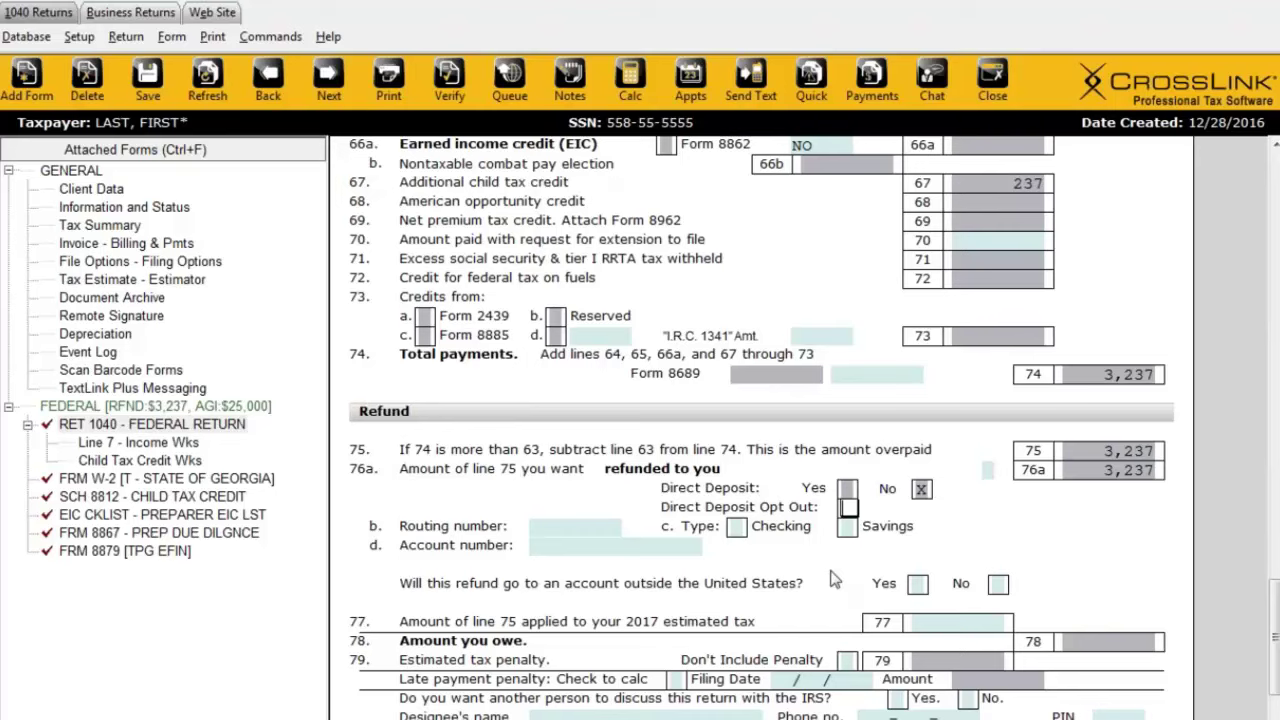
# Mark Direct Deposit Opt Out with X and re-verify the return.
pyautogui.write('x')
pyautogui.hotkey('ctrl', 'e')
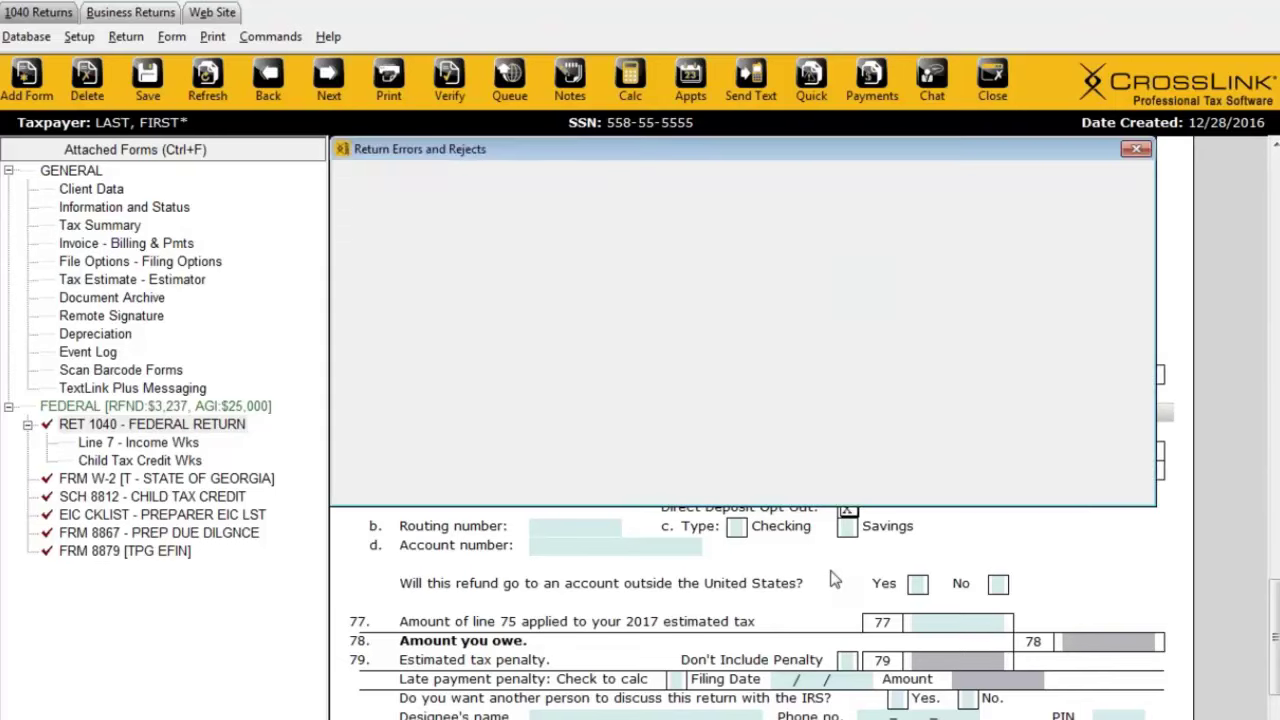
# Clear the X from the dependent's St code and set Preparer Type to P, Paid Preparer.
pyautogui.press('Return')
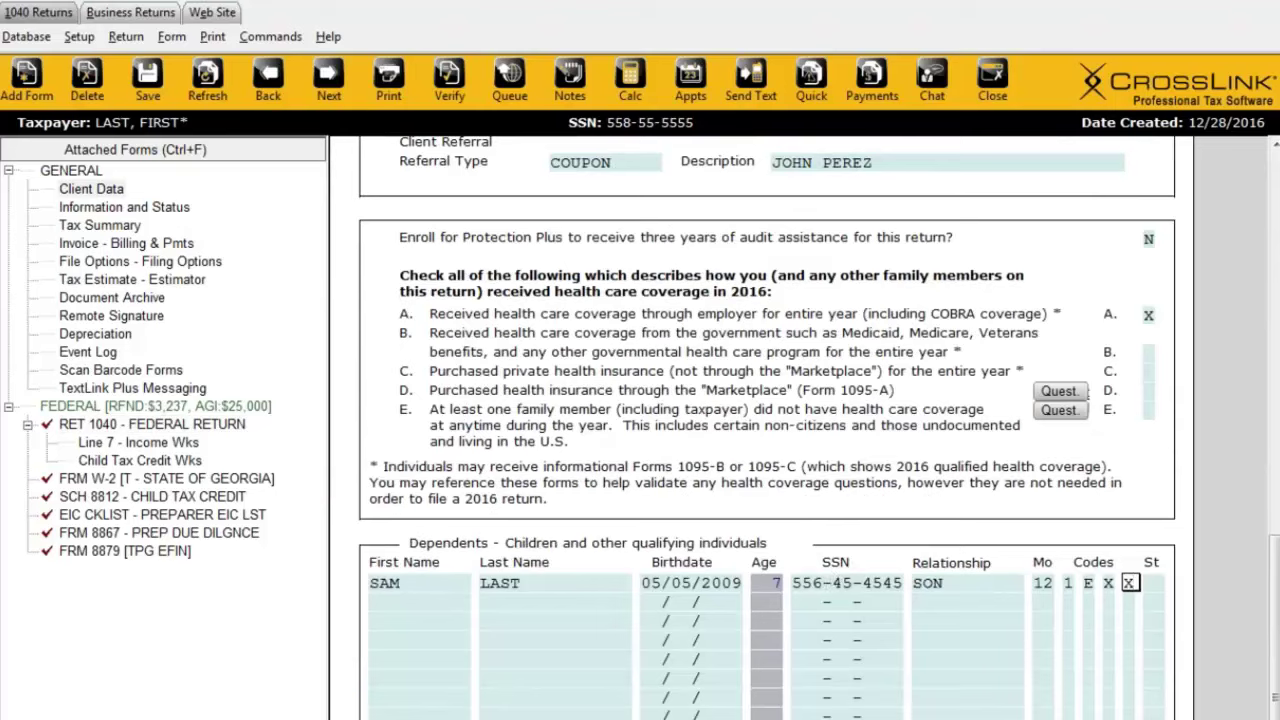
pyautogui.press('BackSpace')
pyautogui.press('F8')
pyautogui.press('Return')
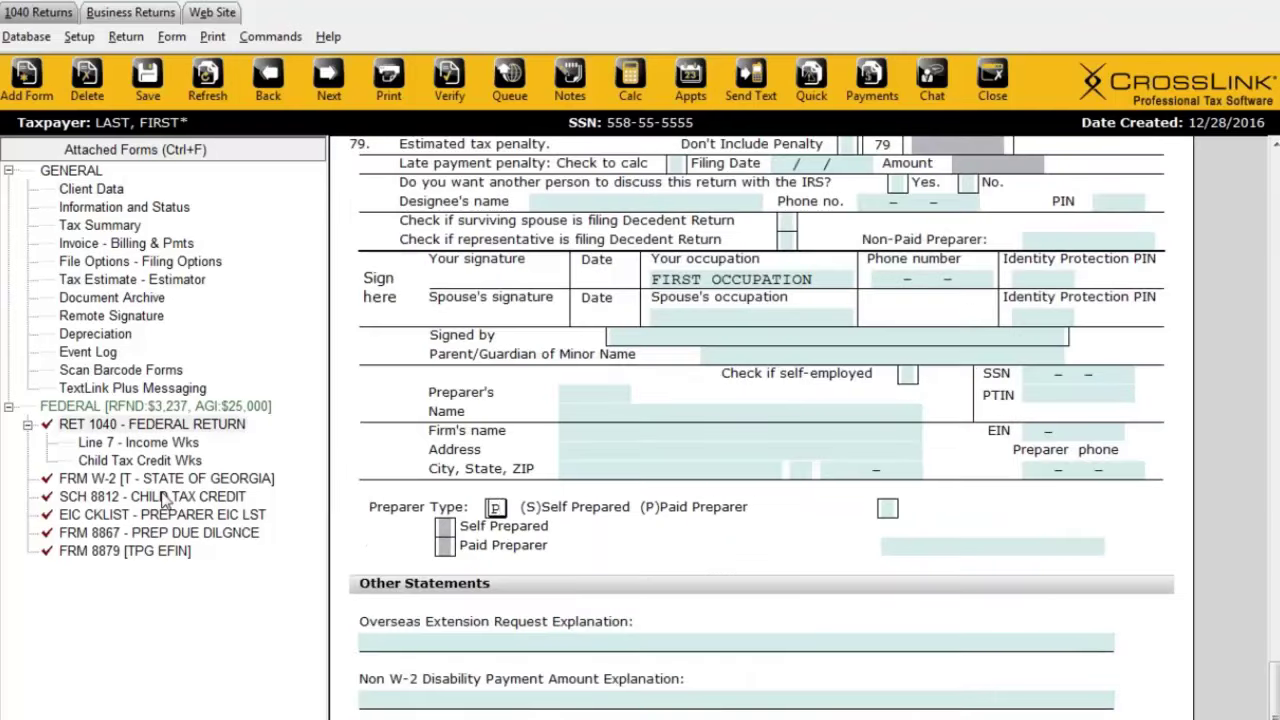
pyautogui.press('F8')
# Enter the taxpayer's PIN on Form 8879, keeping the 01/02/2017 signature date.
pyautogui.press('Return')
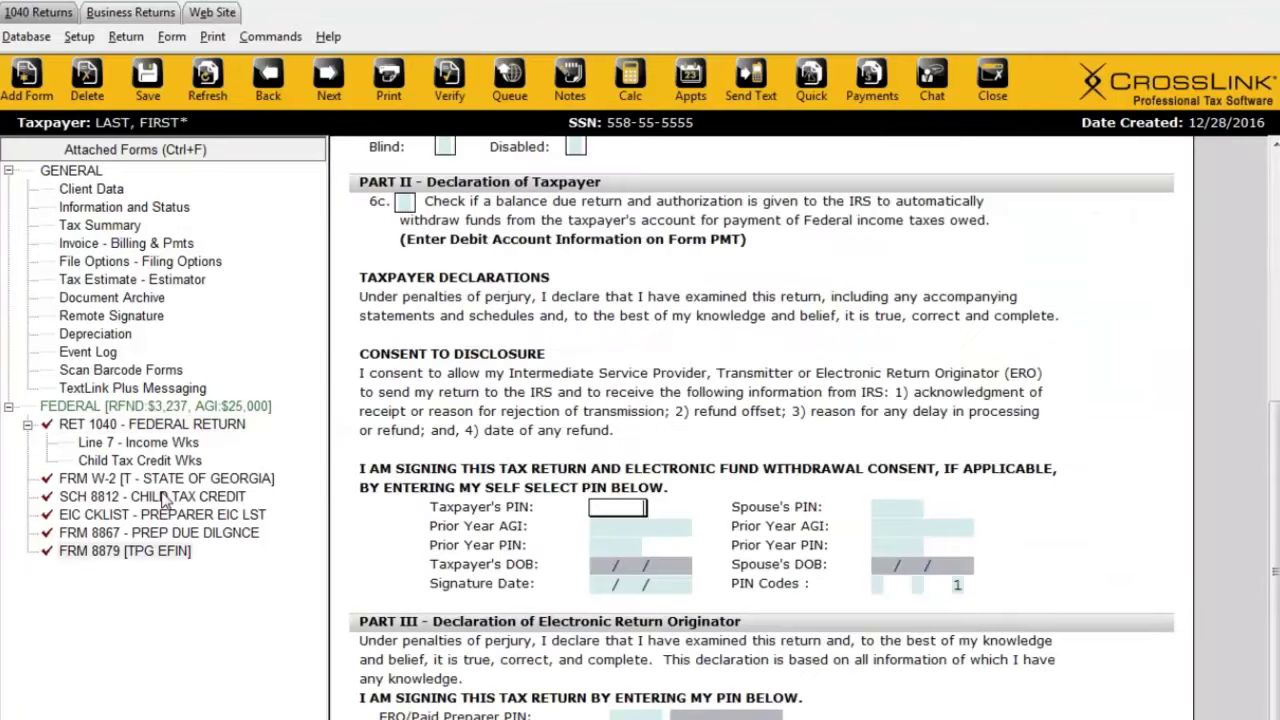
pyautogui.press('F8')
pyautogui.press('Return')
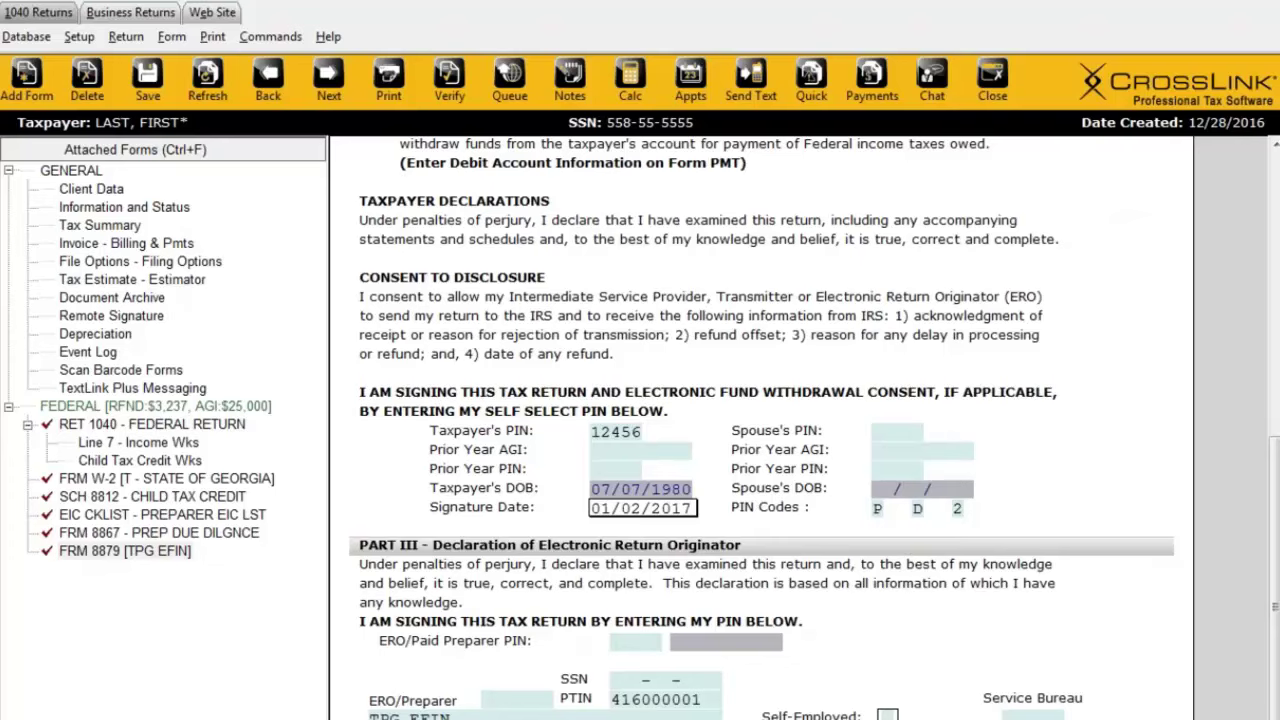
pyautogui.press('F8')
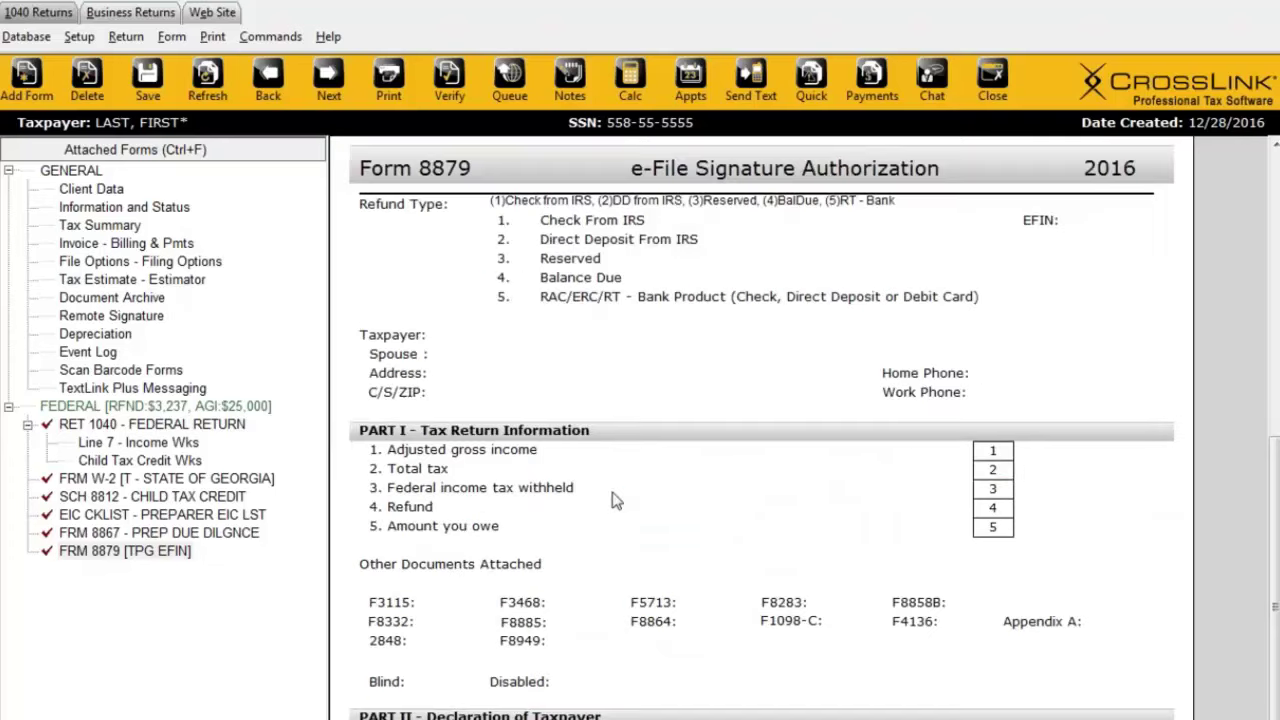
# Set the PIN Codes to P and enter the ERO PIN.
pyautogui.write('P')
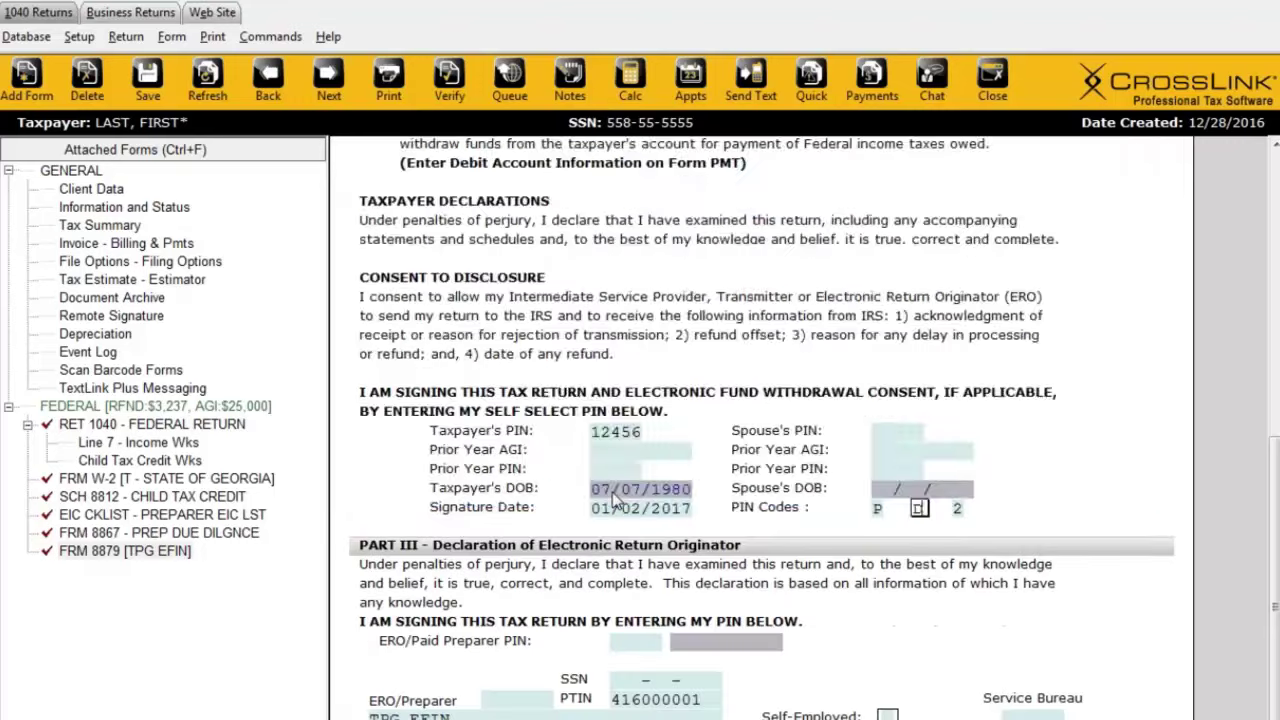
pyautogui.press('Tab')
pyautogui.press('Tab')
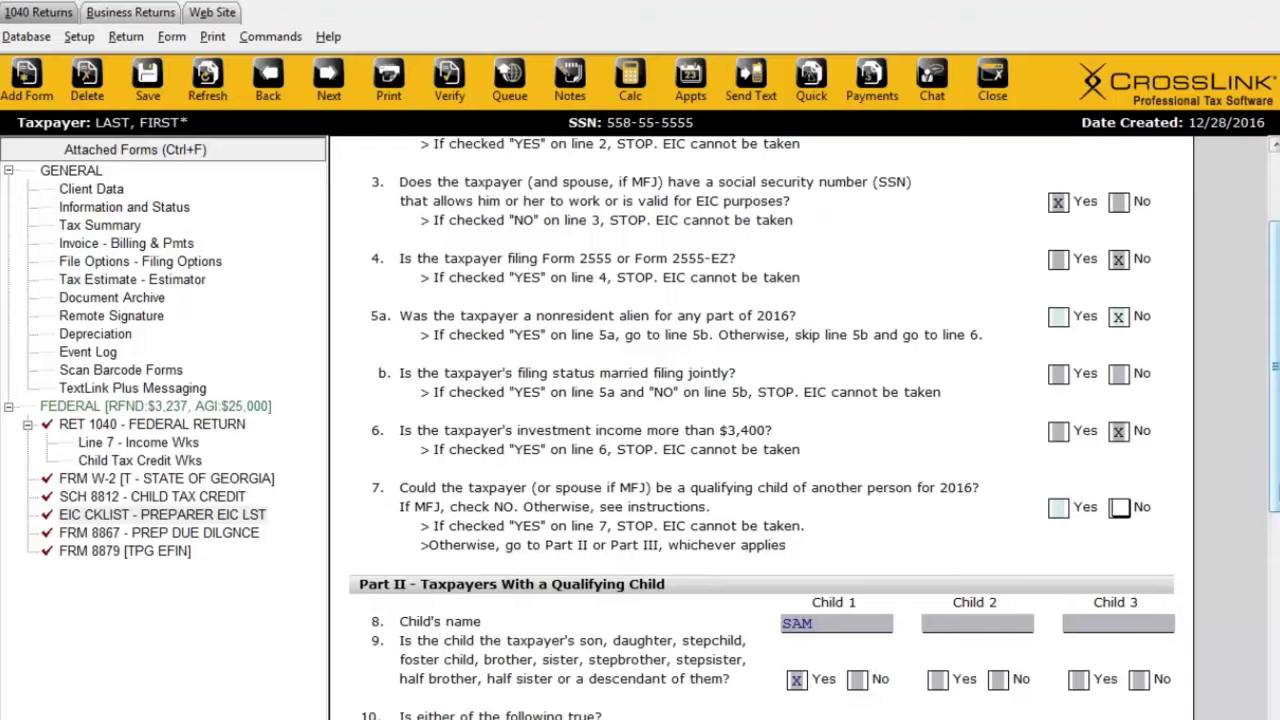
# Answer No on EIC checklist line 7, Yes for Child 1 on line 10, No on 13a.
pyautogui.scroll(5, 1268, 480)
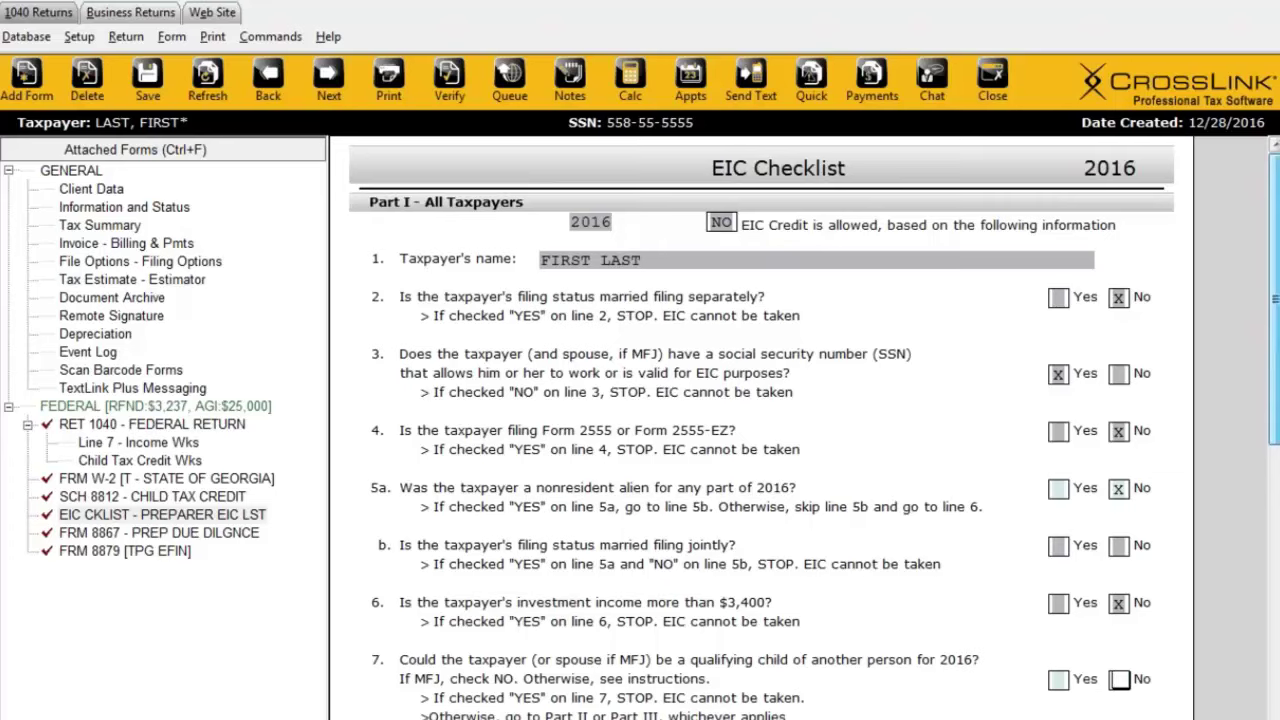
pyautogui.scroll(-2, 499, 368)
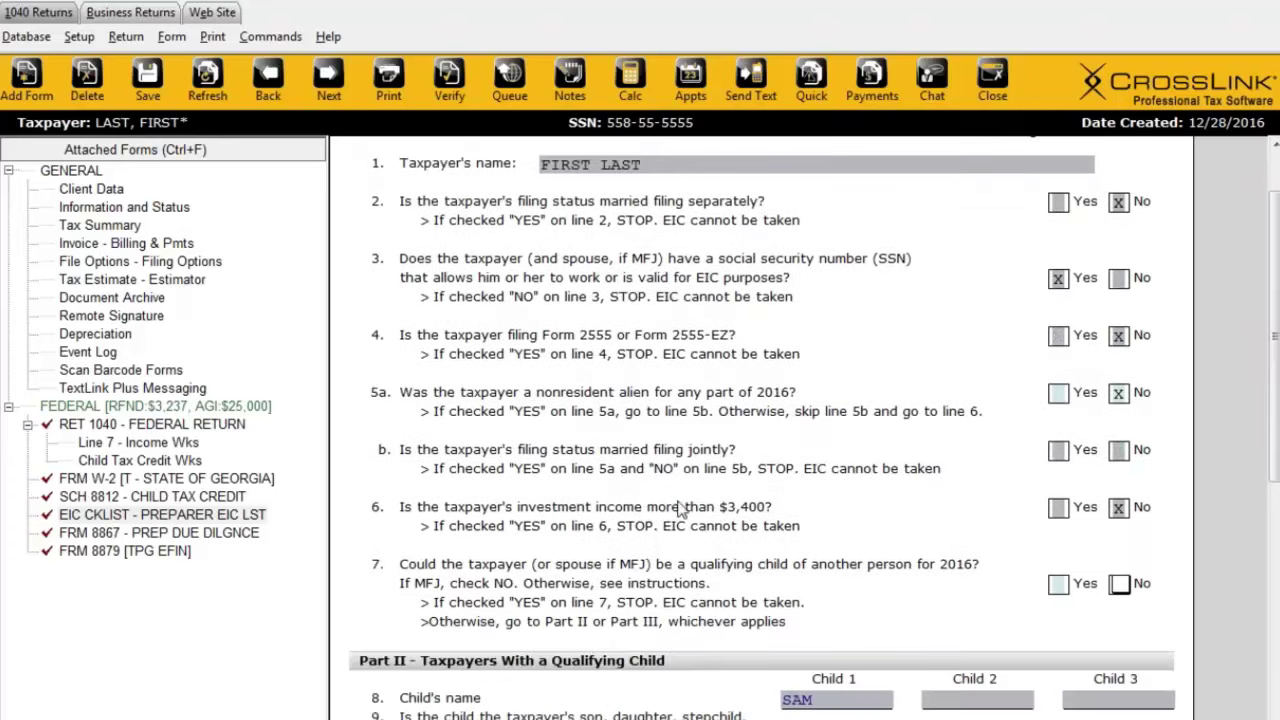
pyautogui.scroll(2, 676, 507)
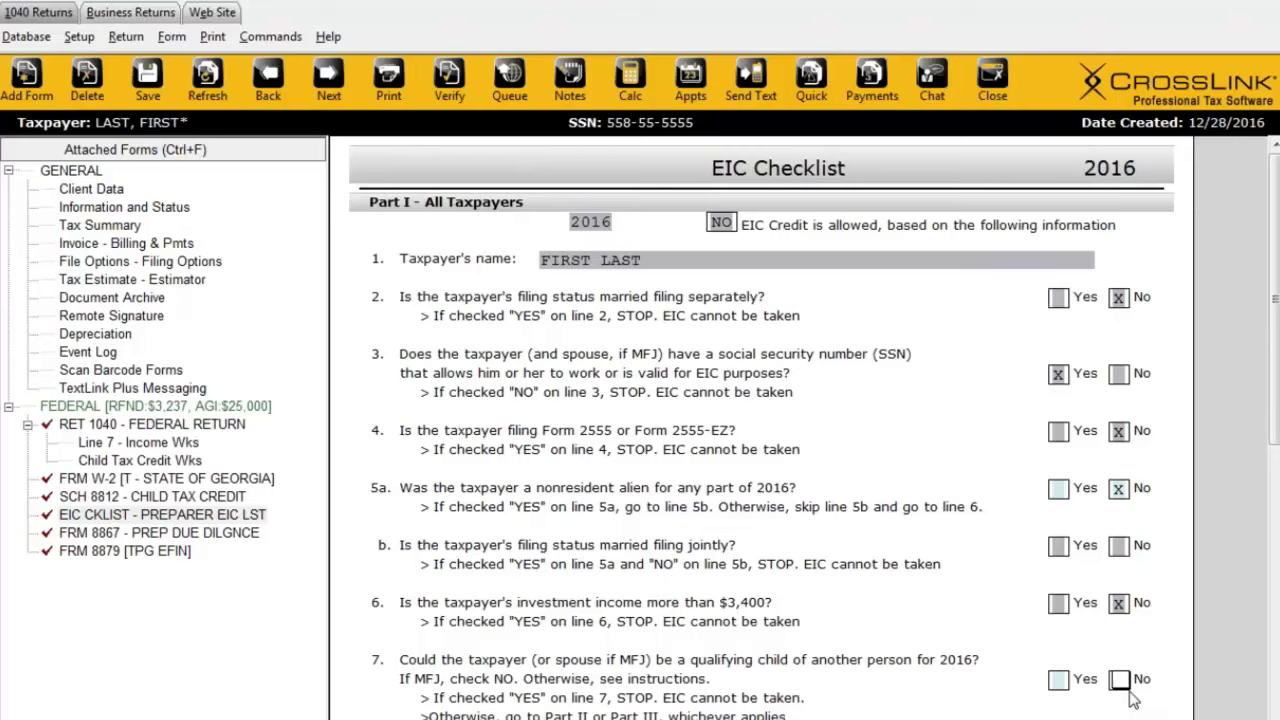
pyautogui.click(1120, 680)
pyautogui.press('Return')
pyautogui.press('x')
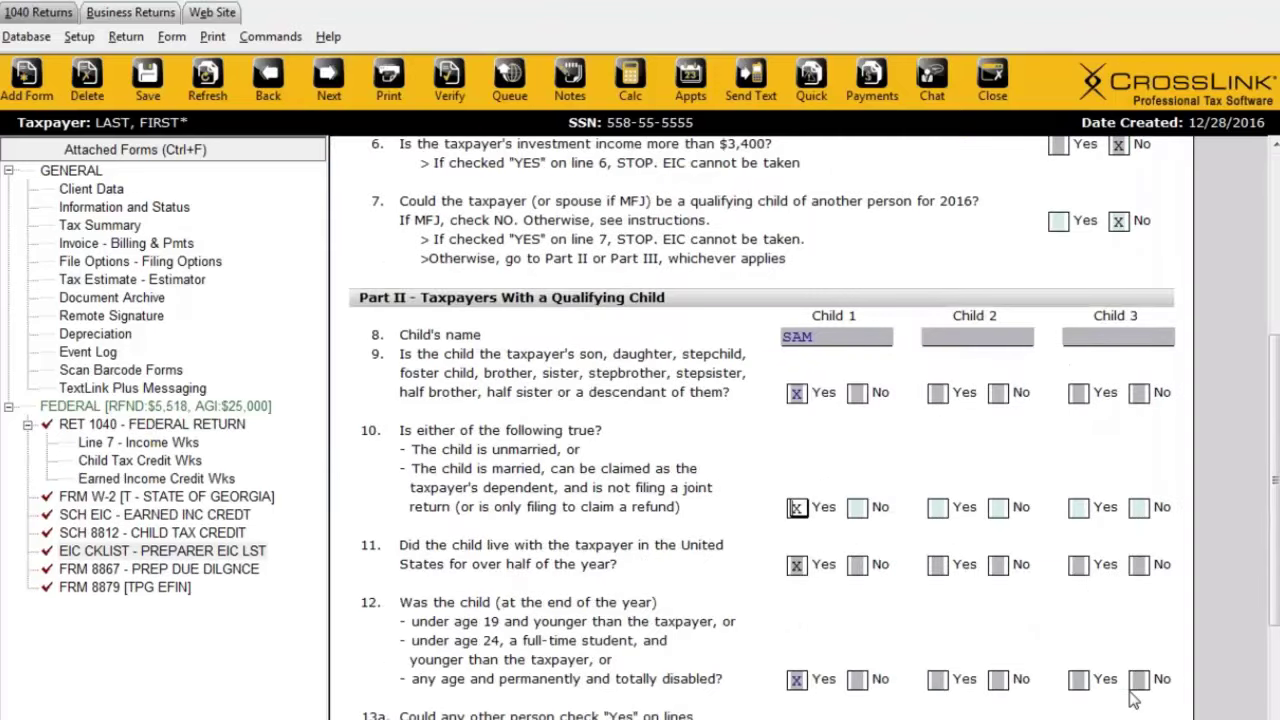
pyautogui.press('Return')
pyautogui.press('Return')
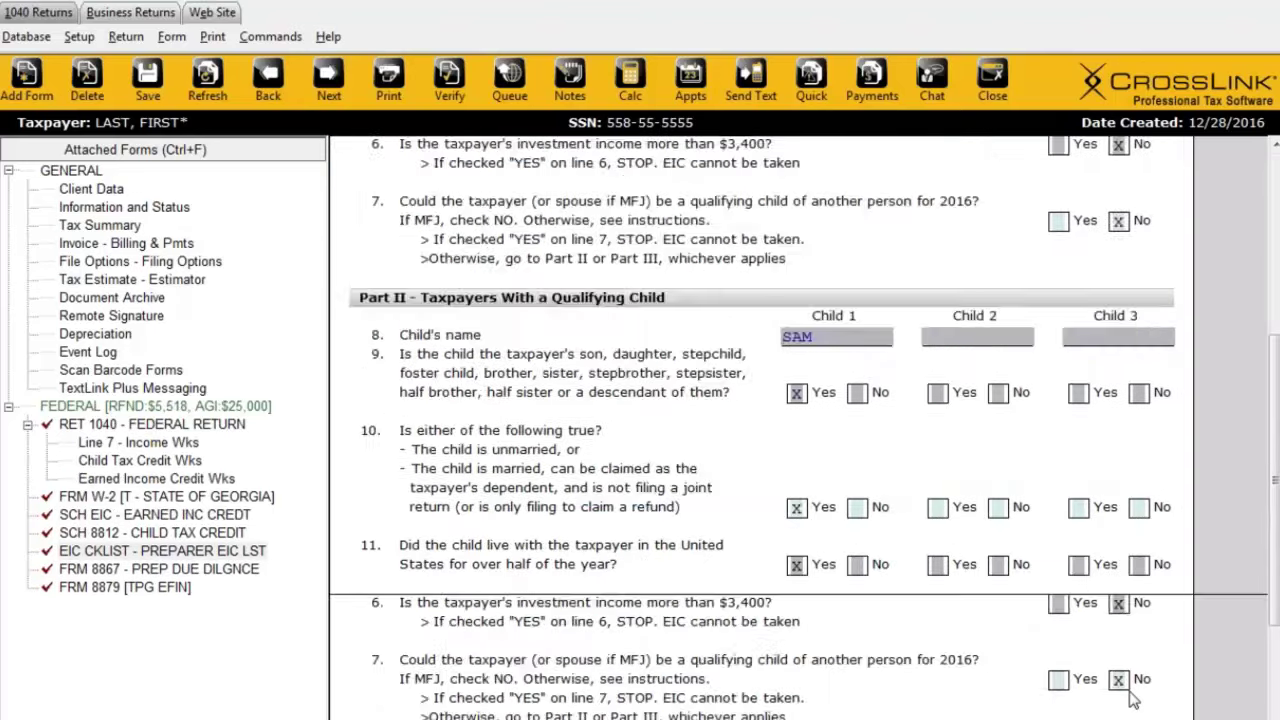
# Answer Form 8867 CTC lines 3a–6 and 12 Yes, mark No qualifying child, and verify.
pyautogui.press('Return')
pyautogui.press('Return')
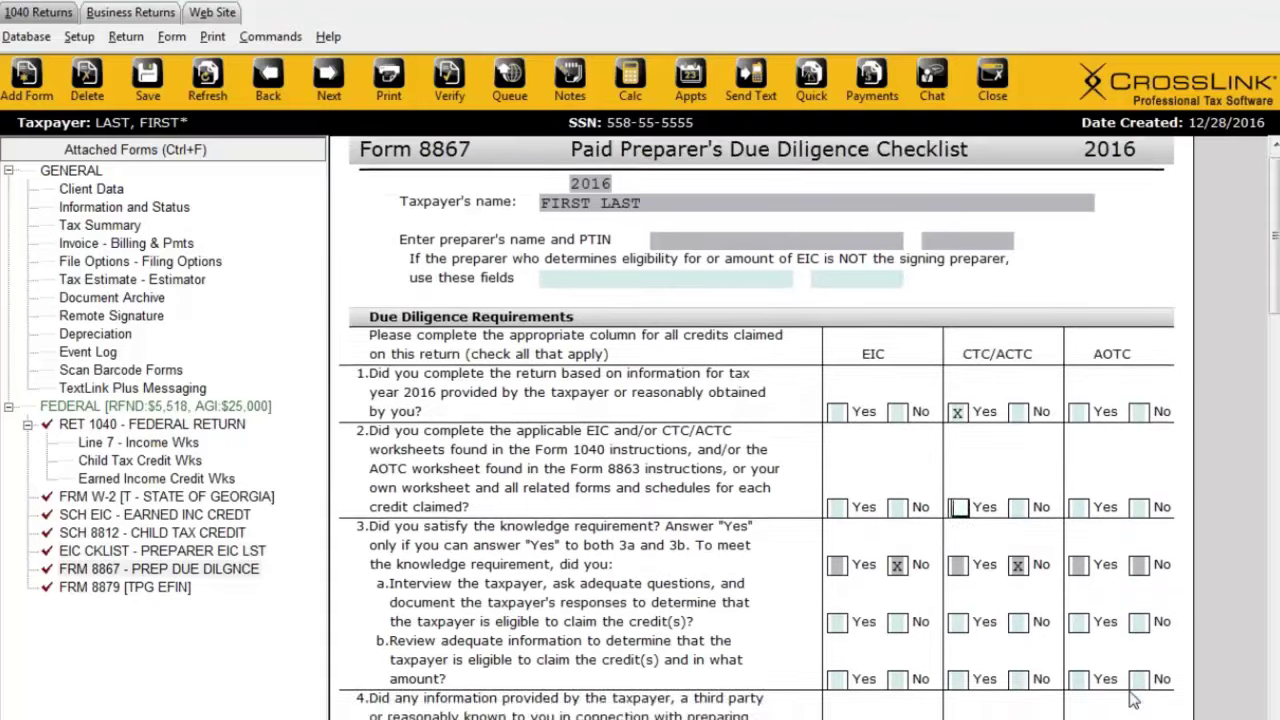
pyautogui.press('x')
pyautogui.press('Return')
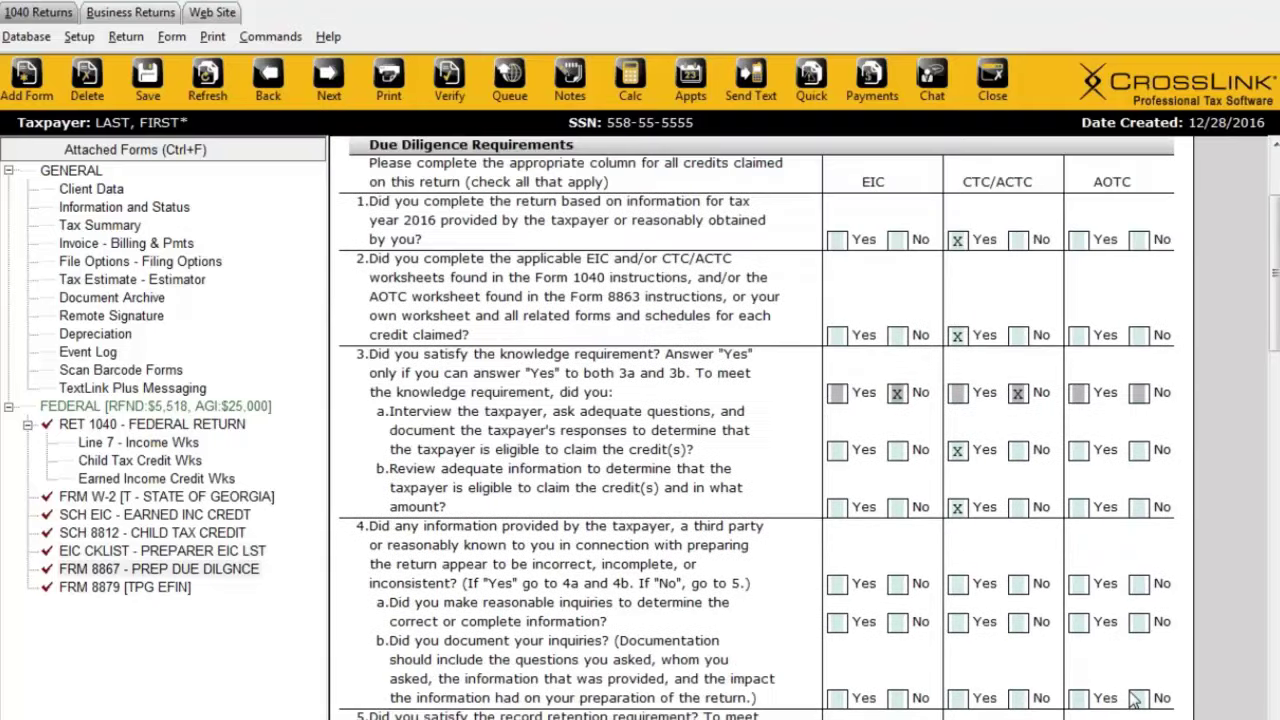
pyautogui.press('x')
pyautogui.press('Return')
pyautogui.press('Return')
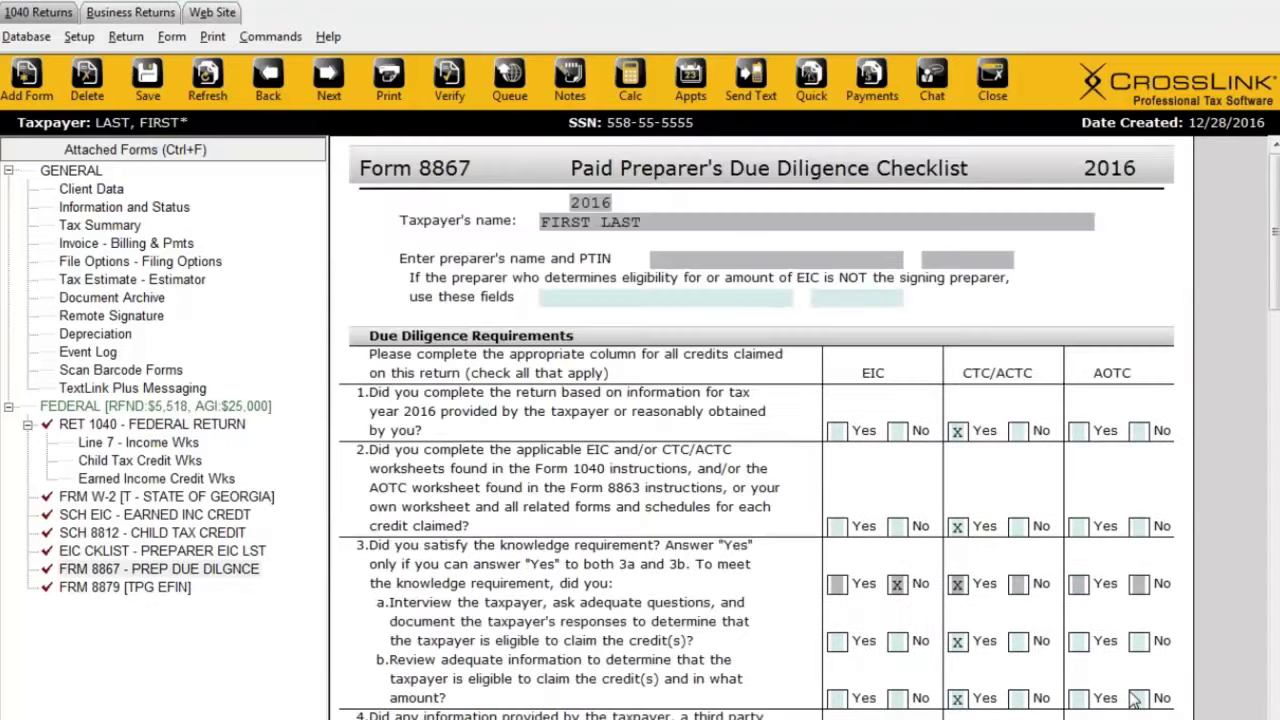
pyautogui.press('Return')
pyautogui.press('Return')
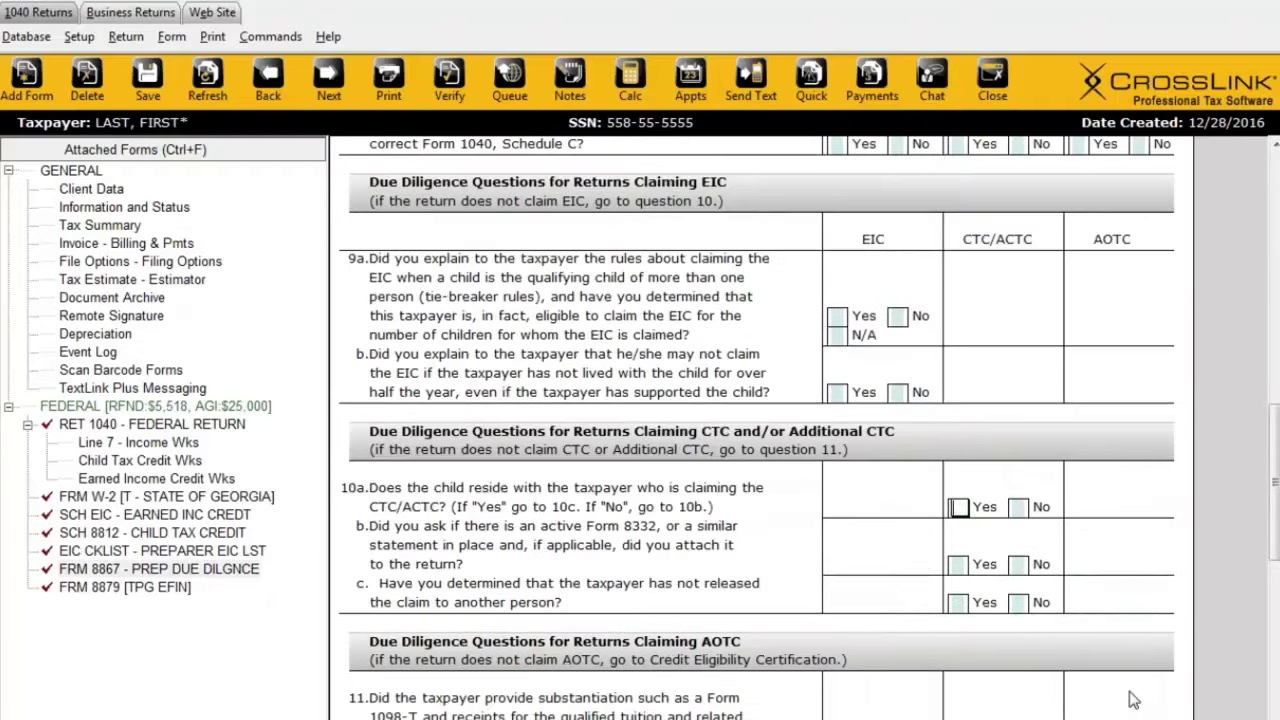
pyautogui.press('x')
pyautogui.press('Return')
pyautogui.press('x')
pyautogui.press('Return')
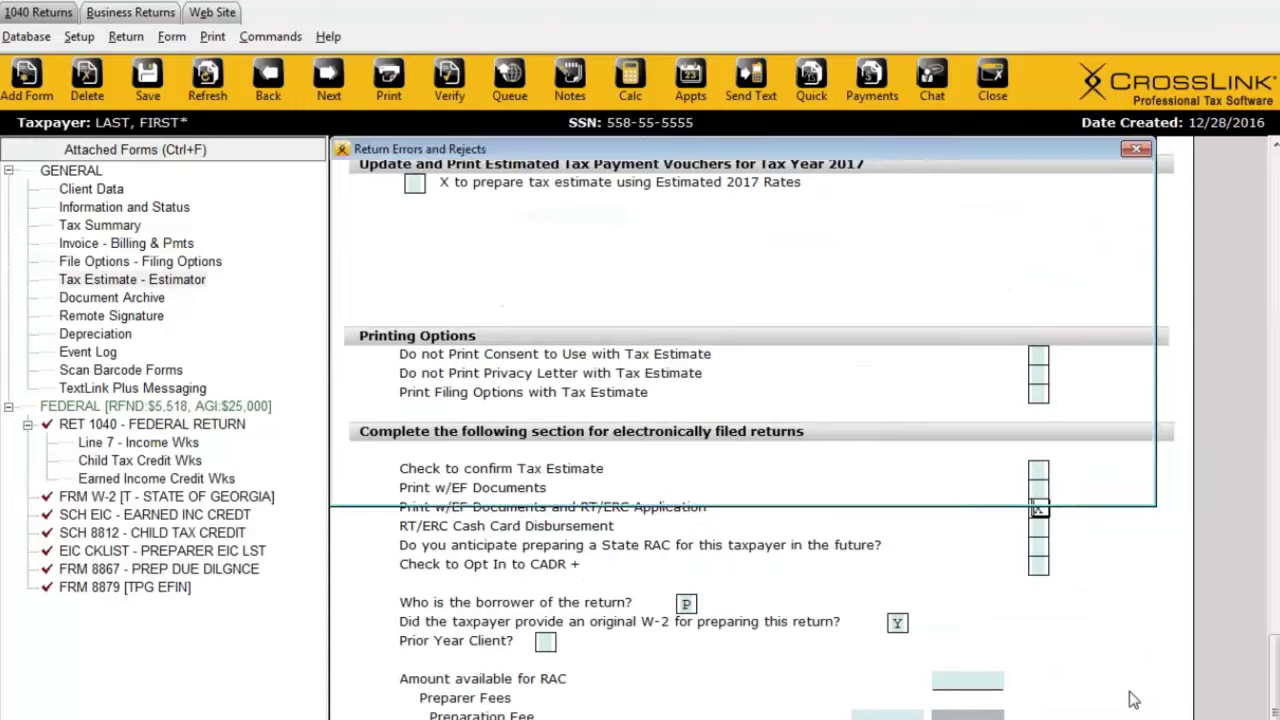
# Fill the missing Form 1040 paid preparer fields from saved preparer 001.
pyautogui.click(1136, 148)
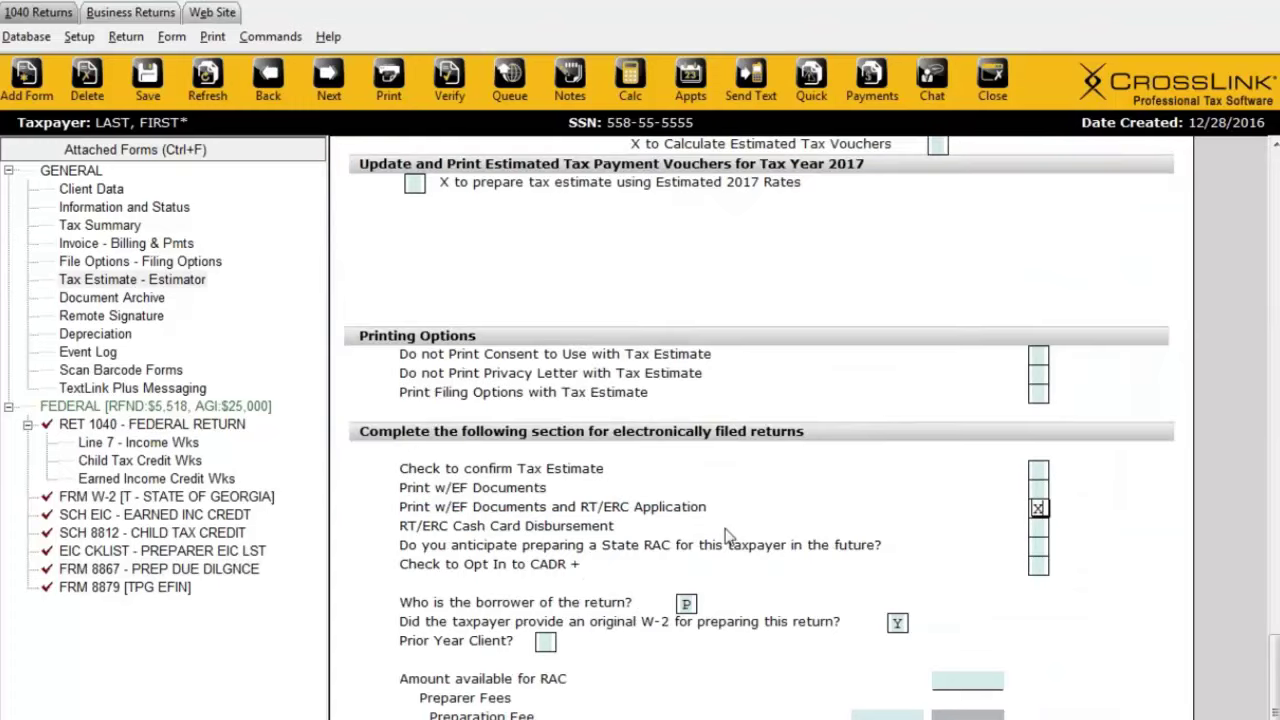
pyautogui.scroll(5, 840, 540)
pyautogui.scroll(5, 727, 537)
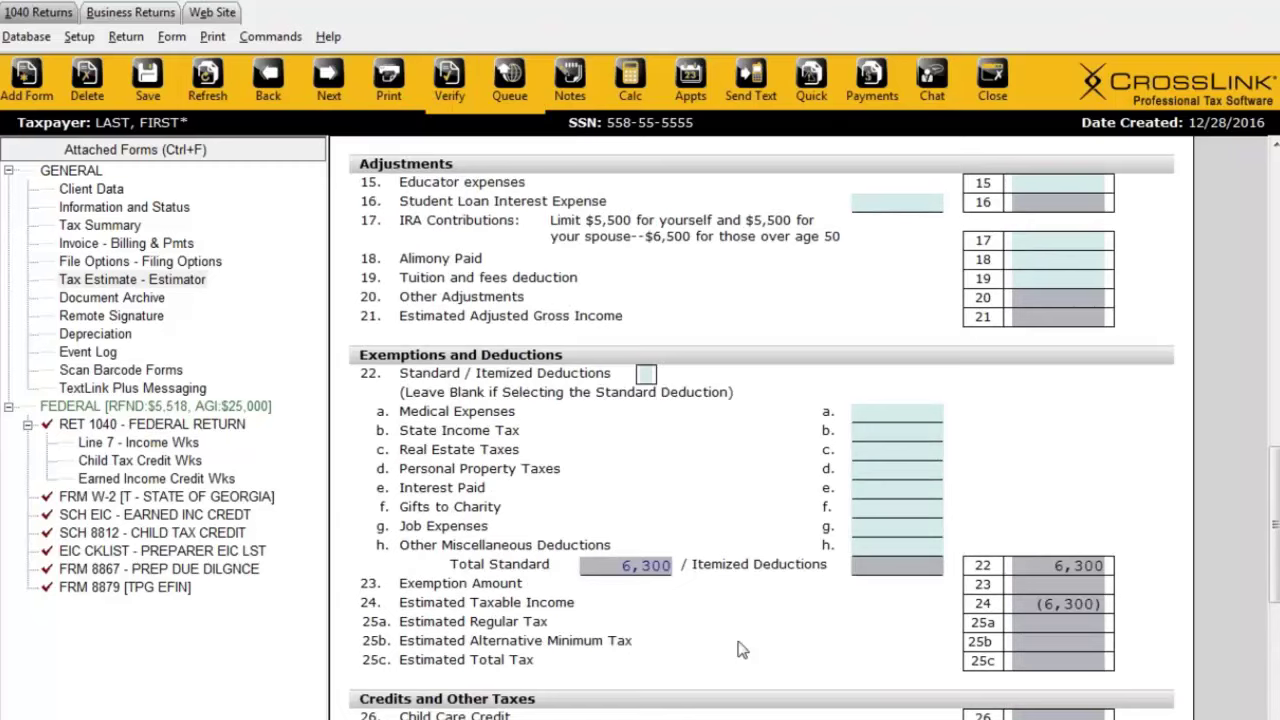
pyautogui.click(449, 85)
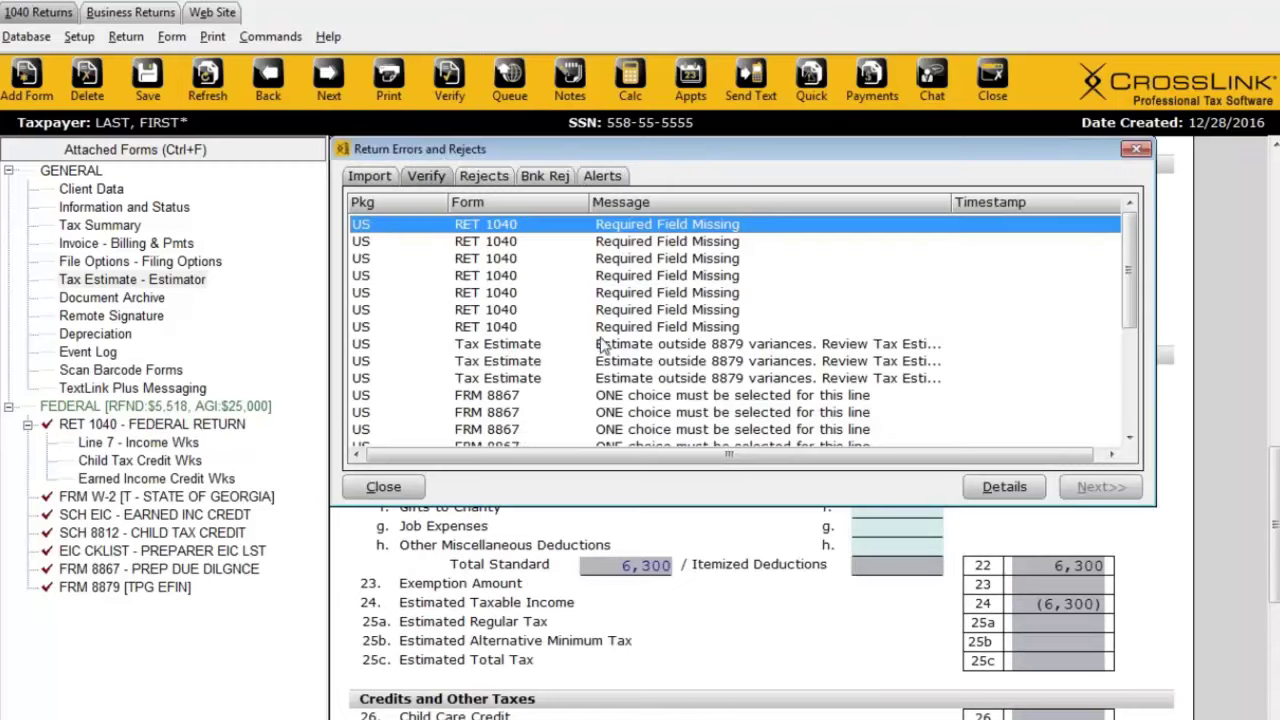
pyautogui.doubleClick(605, 285)
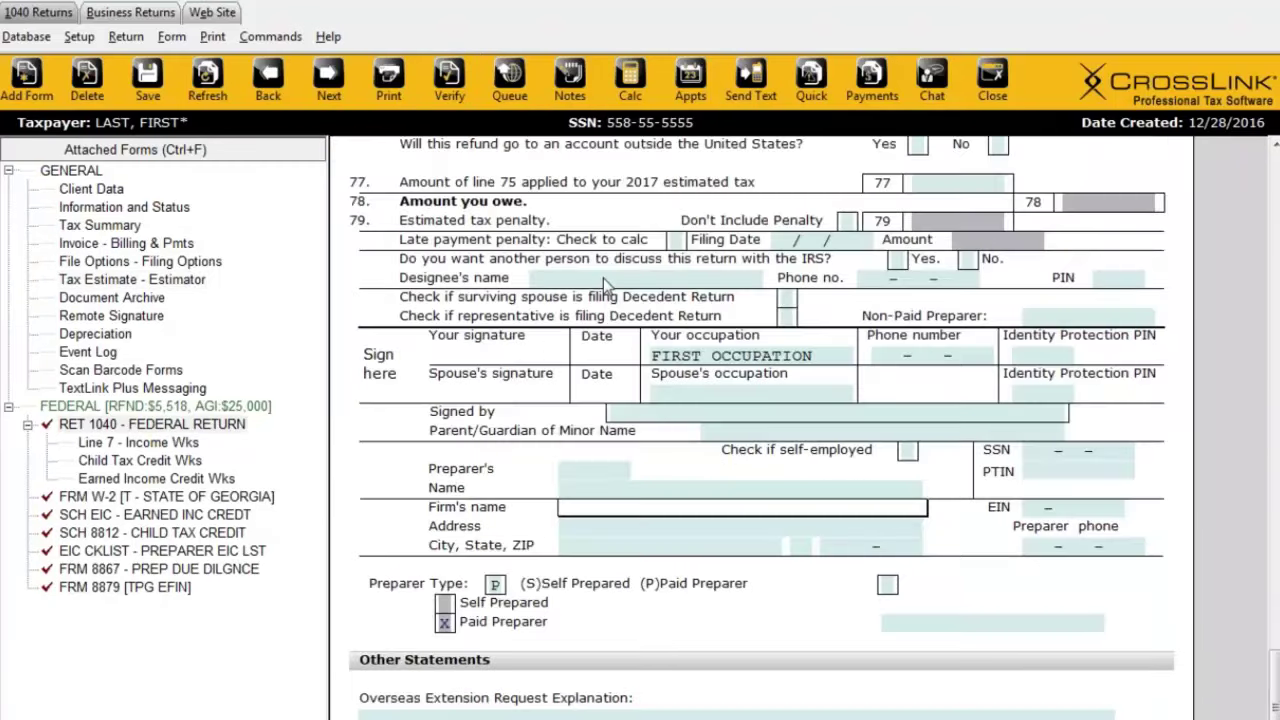
pyautogui.click(590, 471)
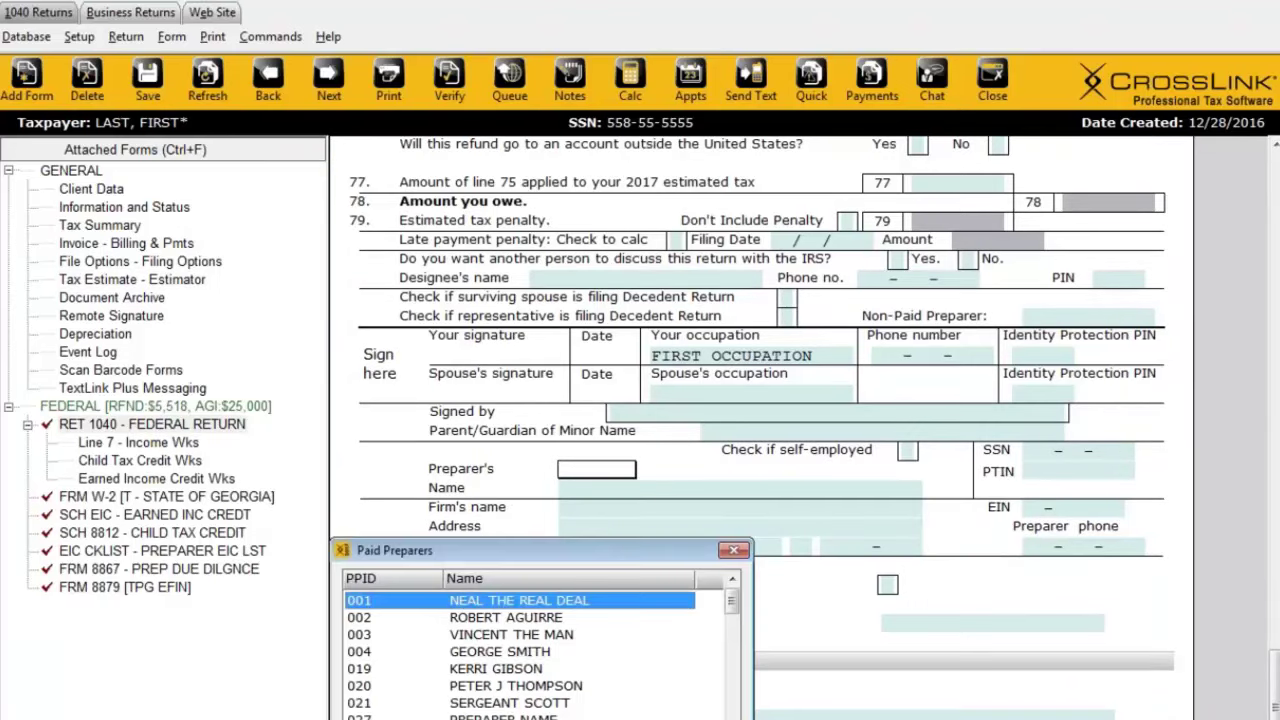
pyautogui.press('Return')
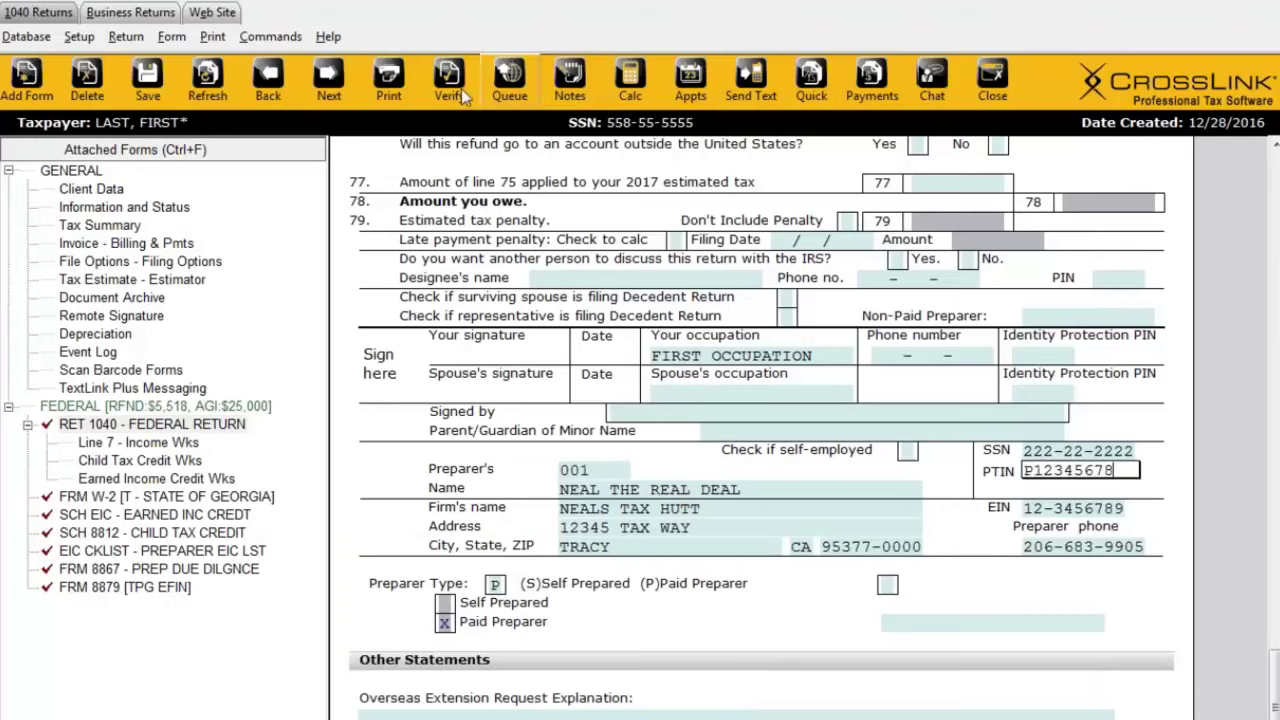
# Re-verify the return and go to the flagged Tax Estimate - Estimator form.
pyautogui.click(434, 89)
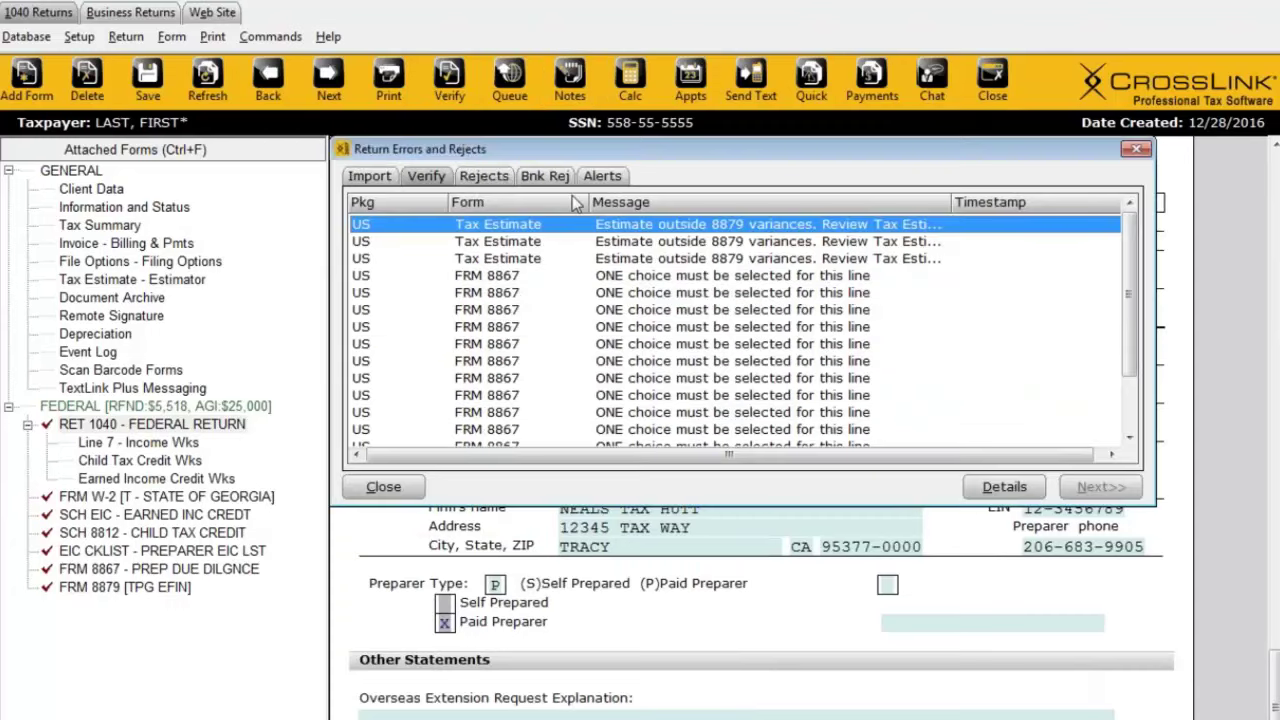
pyautogui.press('Escape')
pyautogui.click(256, 289)
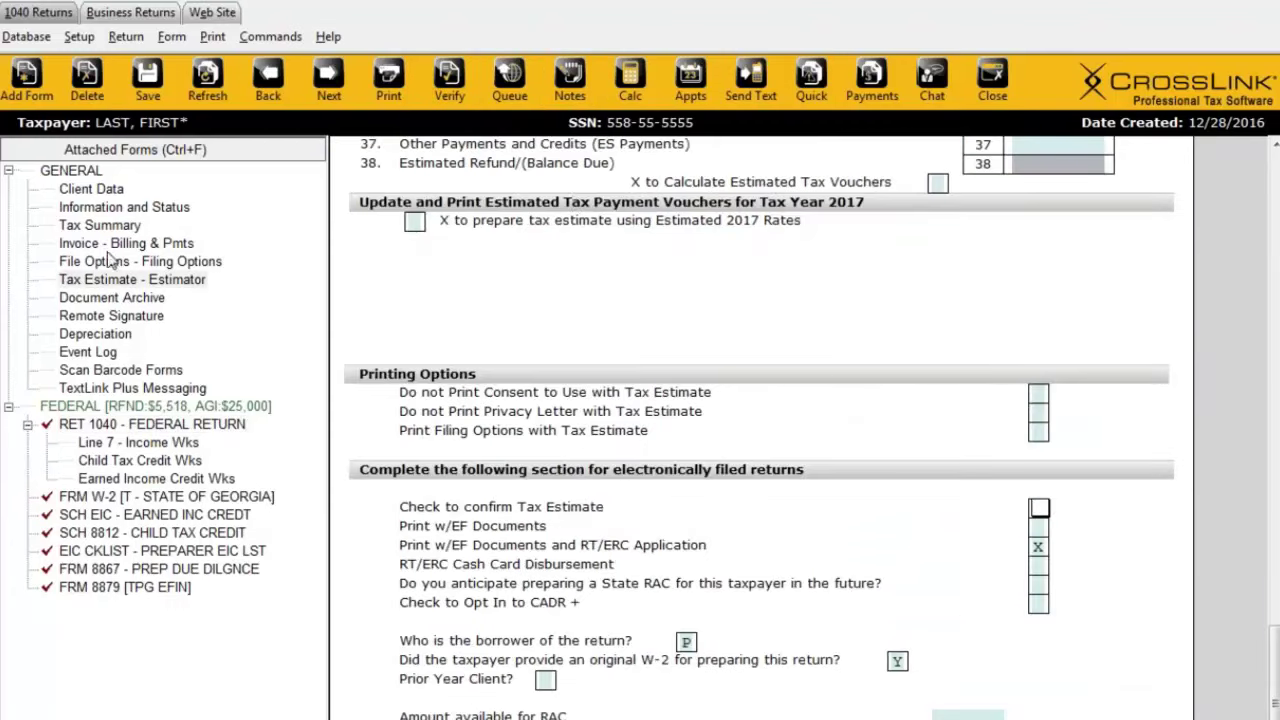
# Delete the Tax Estimate - Estimator form from the return and re-run verification.
pyautogui.rightClick(135, 284)
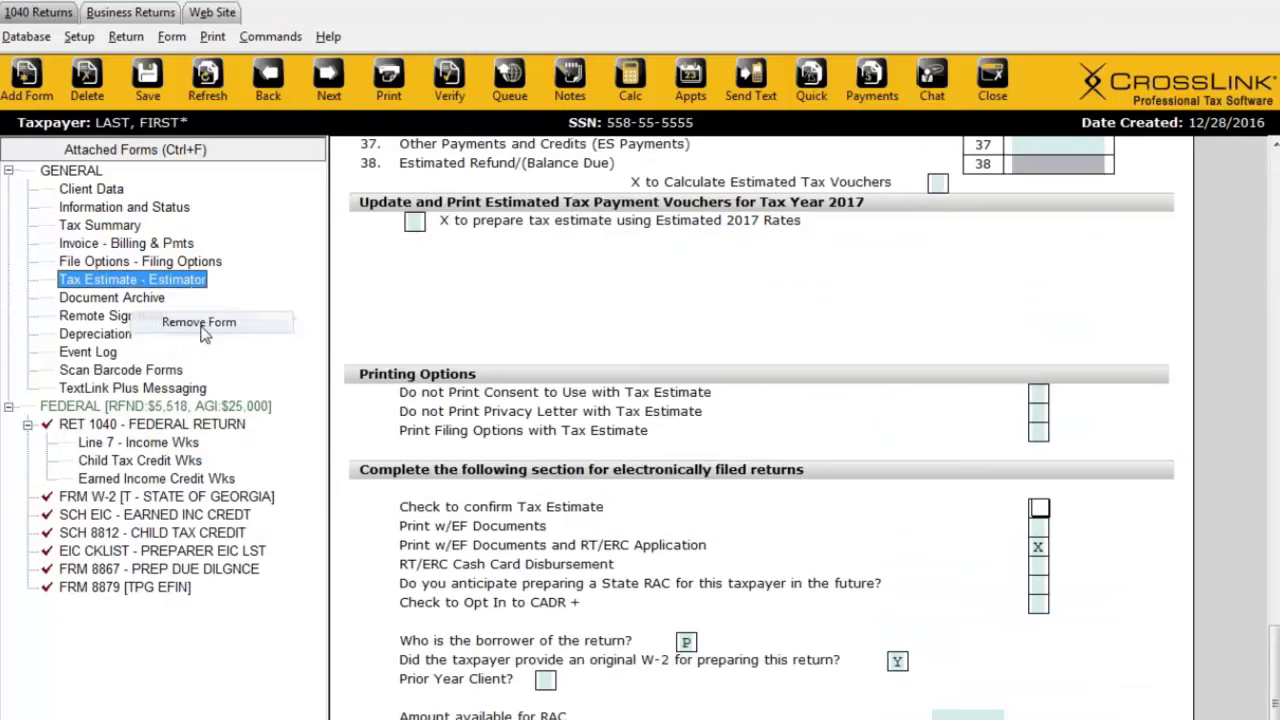
pyautogui.click(199, 322)
pyautogui.click(590, 510)
pyautogui.click(449, 80)
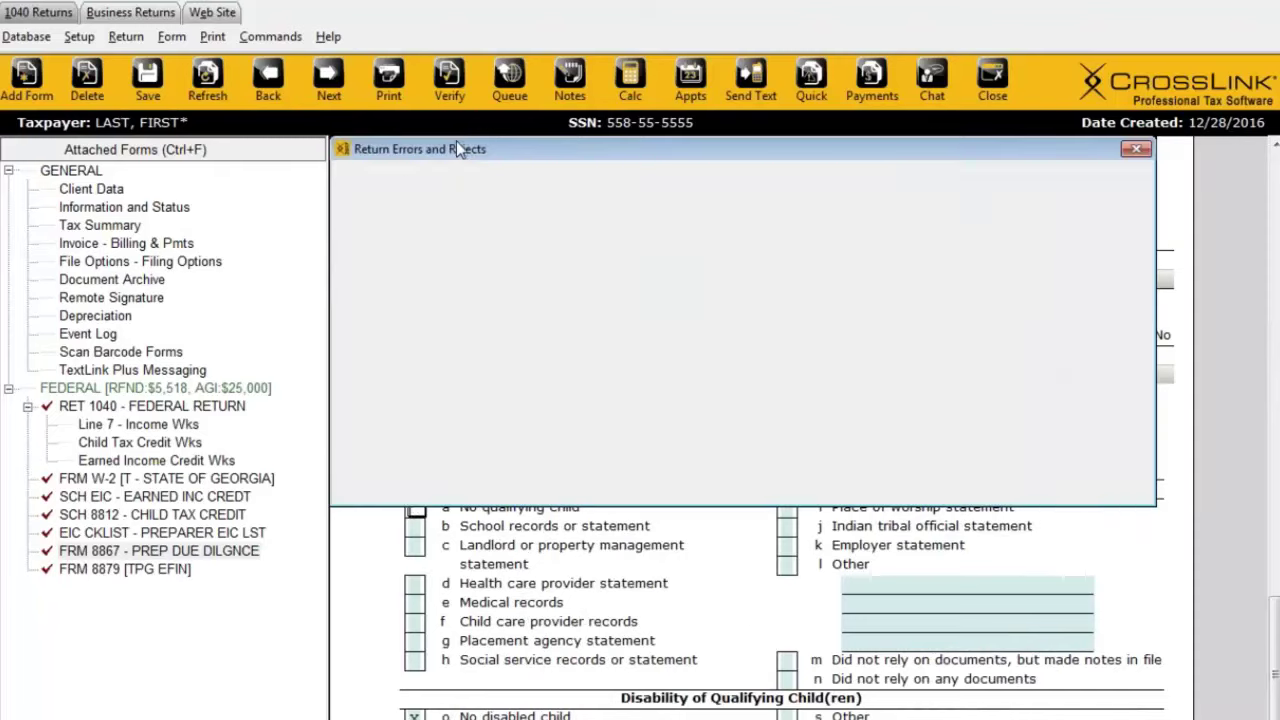
# On Form 8867, check box b (School records) as a relied-on document and re-verify.
pyautogui.click(1136, 148)
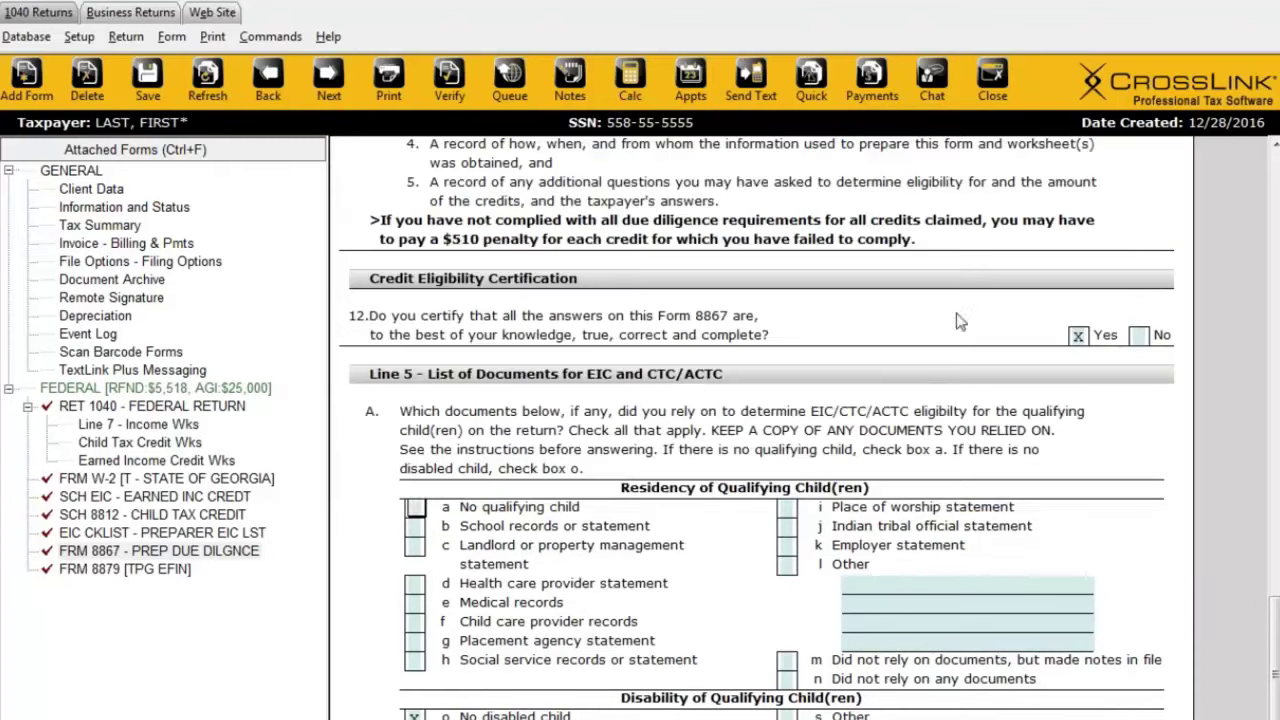
pyautogui.click(416, 527)
pyautogui.press('x')
pyautogui.click(449, 78)
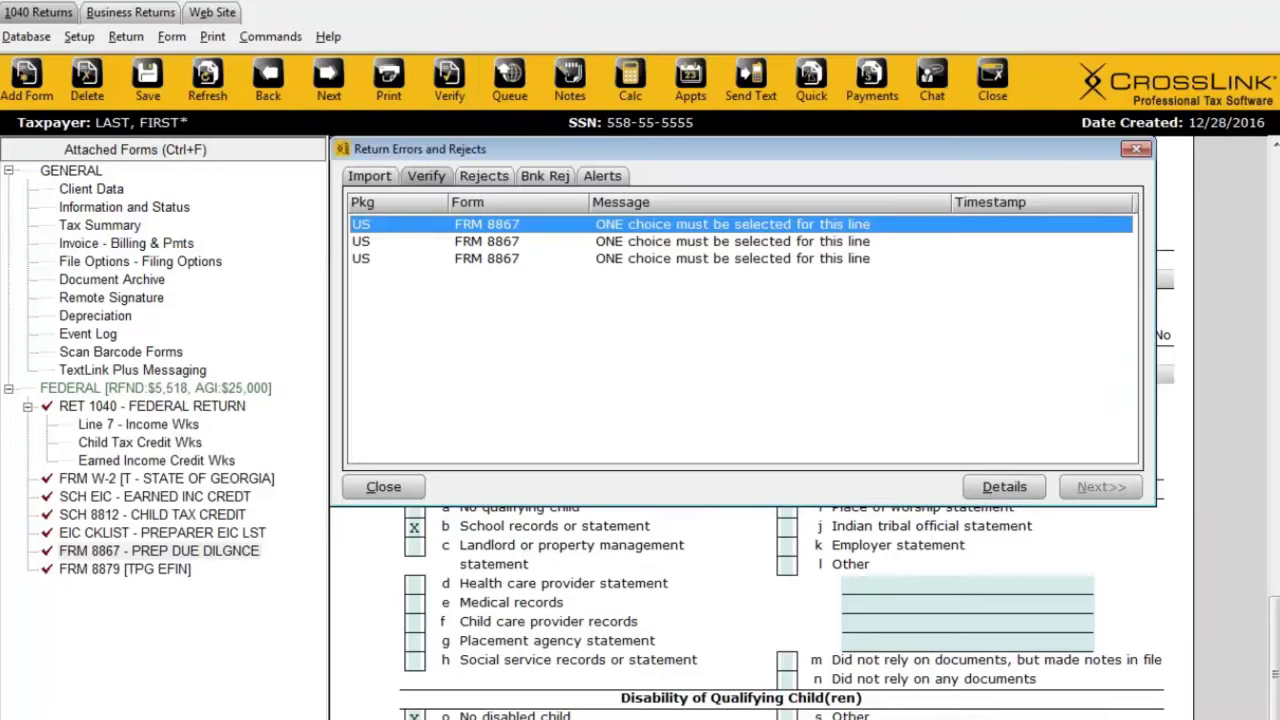
# Mark Yes on Form 8867 line 4b and verify the return with no errors.
pyautogui.press('Escape')
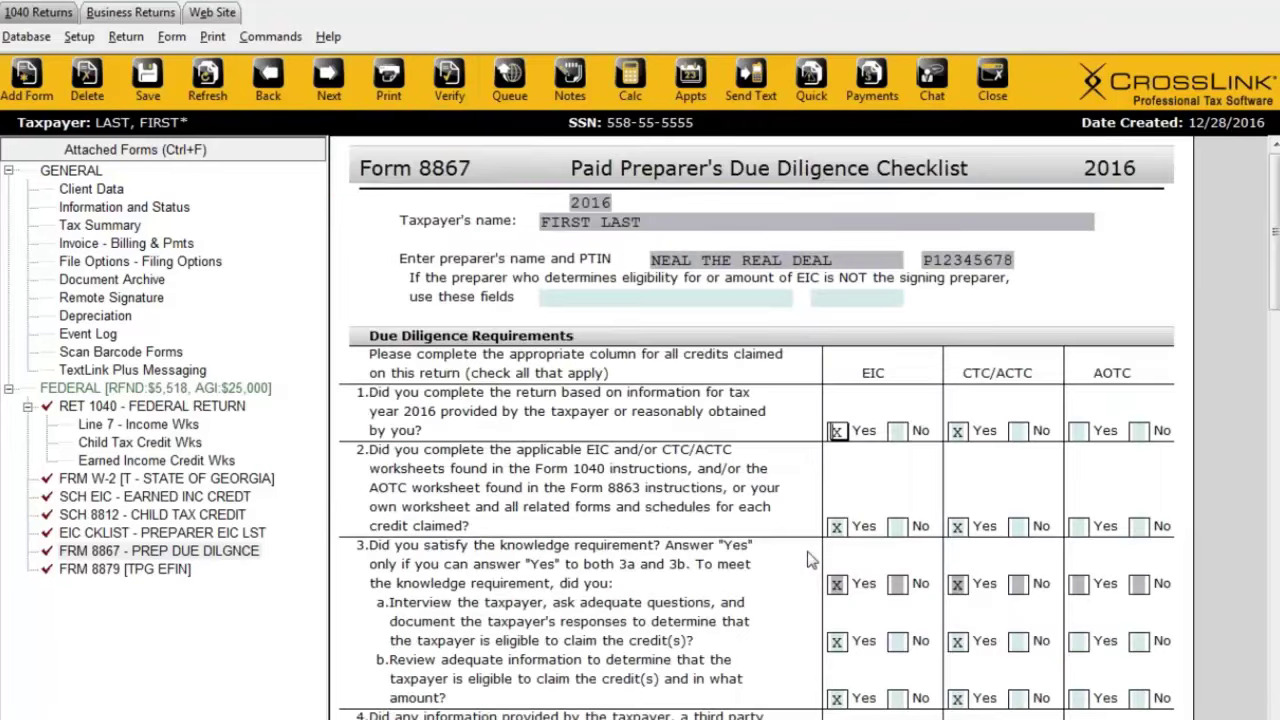
pyautogui.press('x')
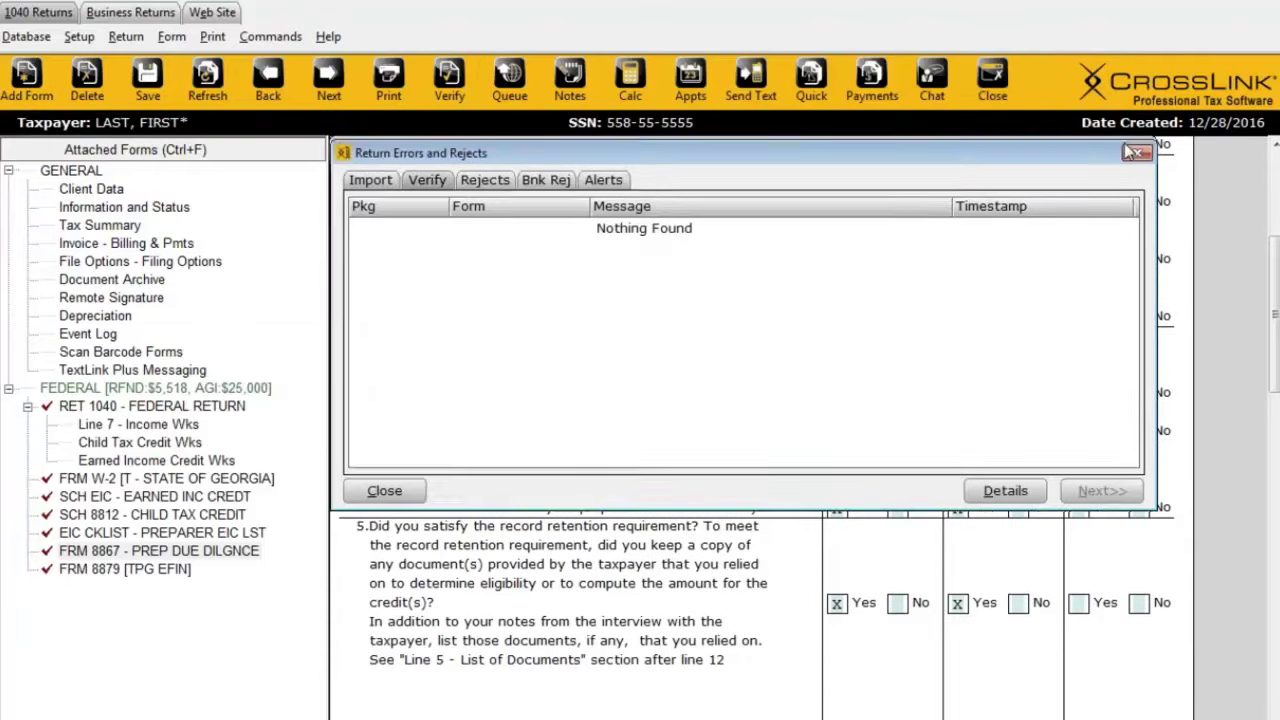
pyautogui.click(1133, 148)
pyautogui.click(455, 89)
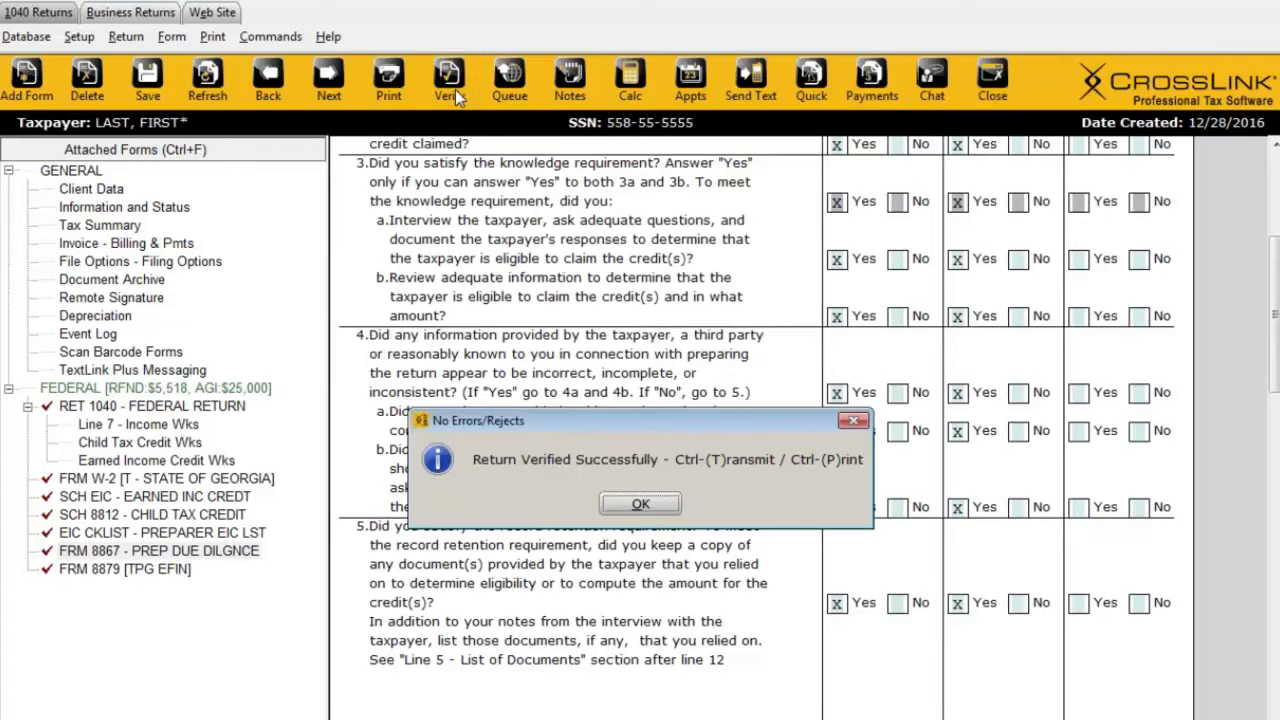
# Dismiss the No Errors/Rejects message and bring up Print Final Return with the HP Officejet J6400.
pyautogui.click(638, 505)
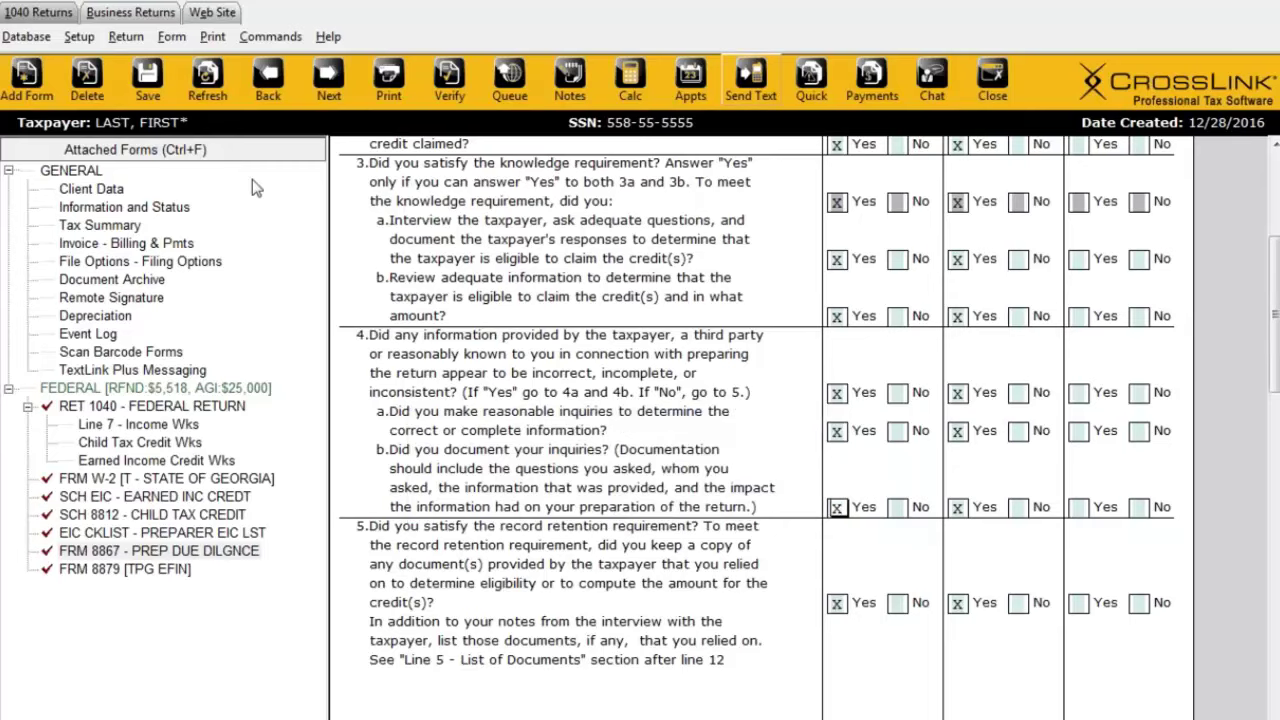
pyautogui.click(388, 75)
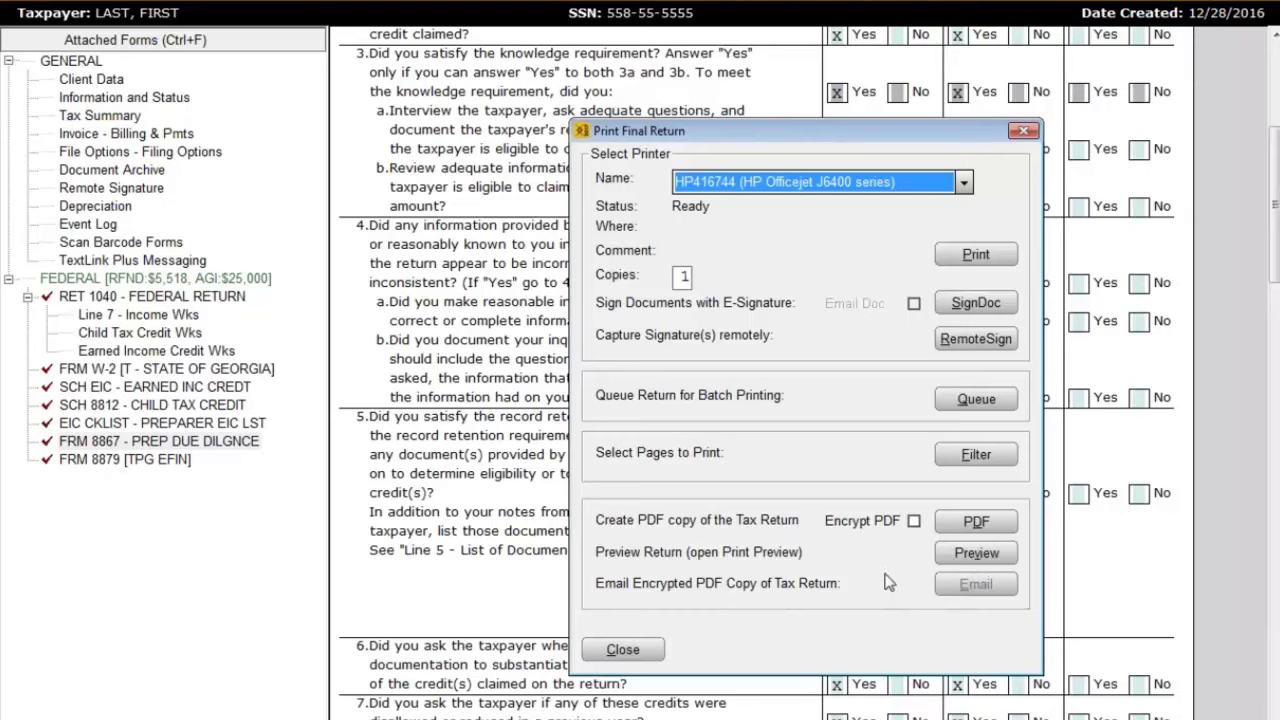
# Print the final return, then view the Document Archive listing the archived Full Tax Return.
pyautogui.click(1022, 131)
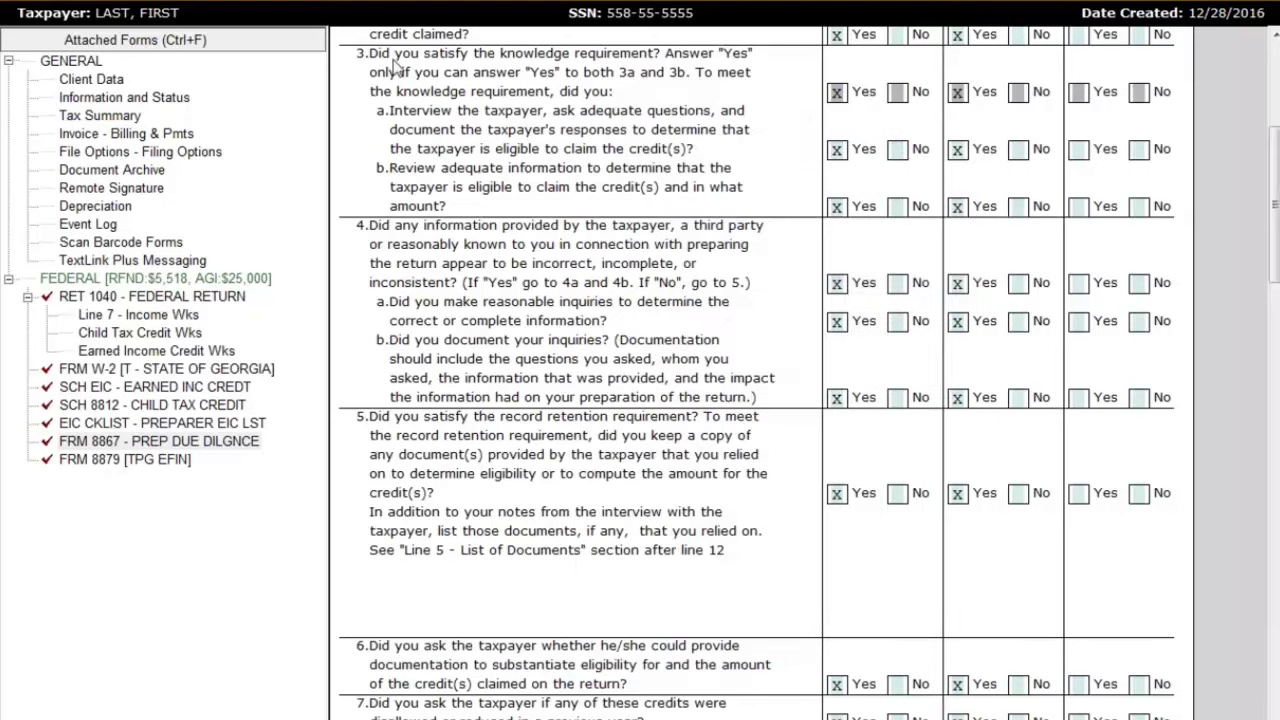
pyautogui.hotkey('ctrl', 'p')
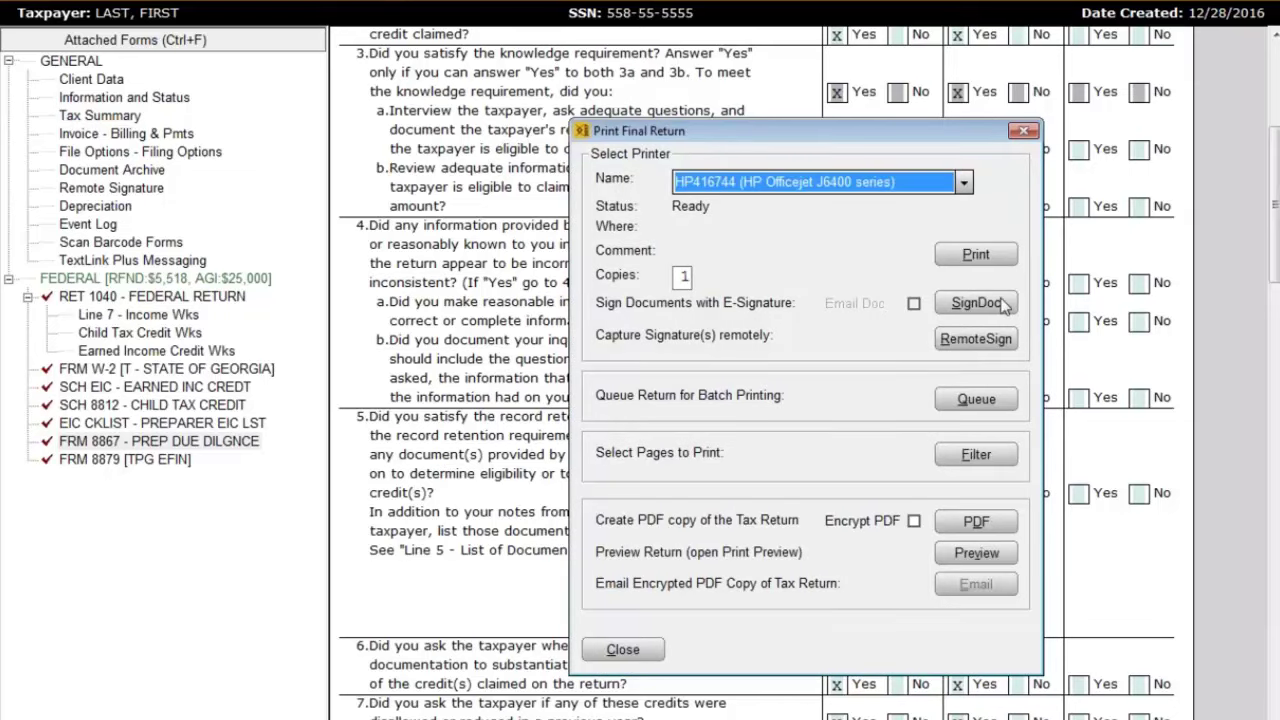
pyautogui.click(1010, 262)
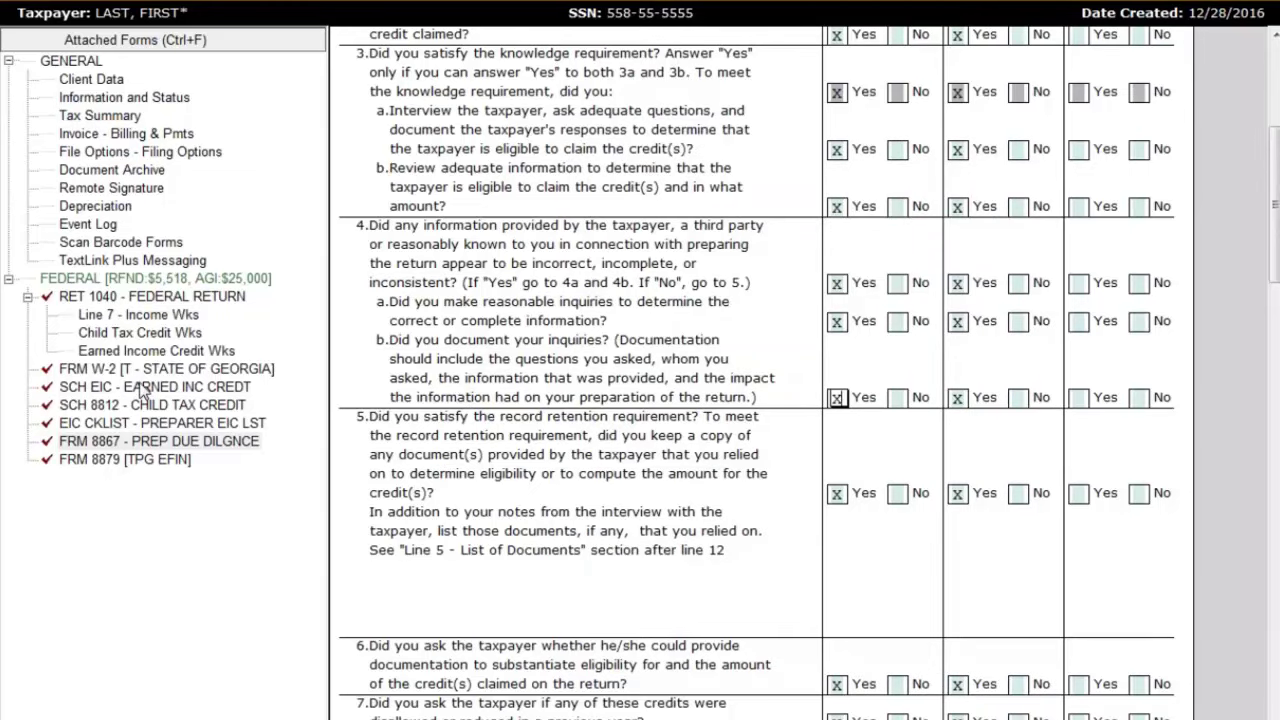
pyautogui.click(115, 175)
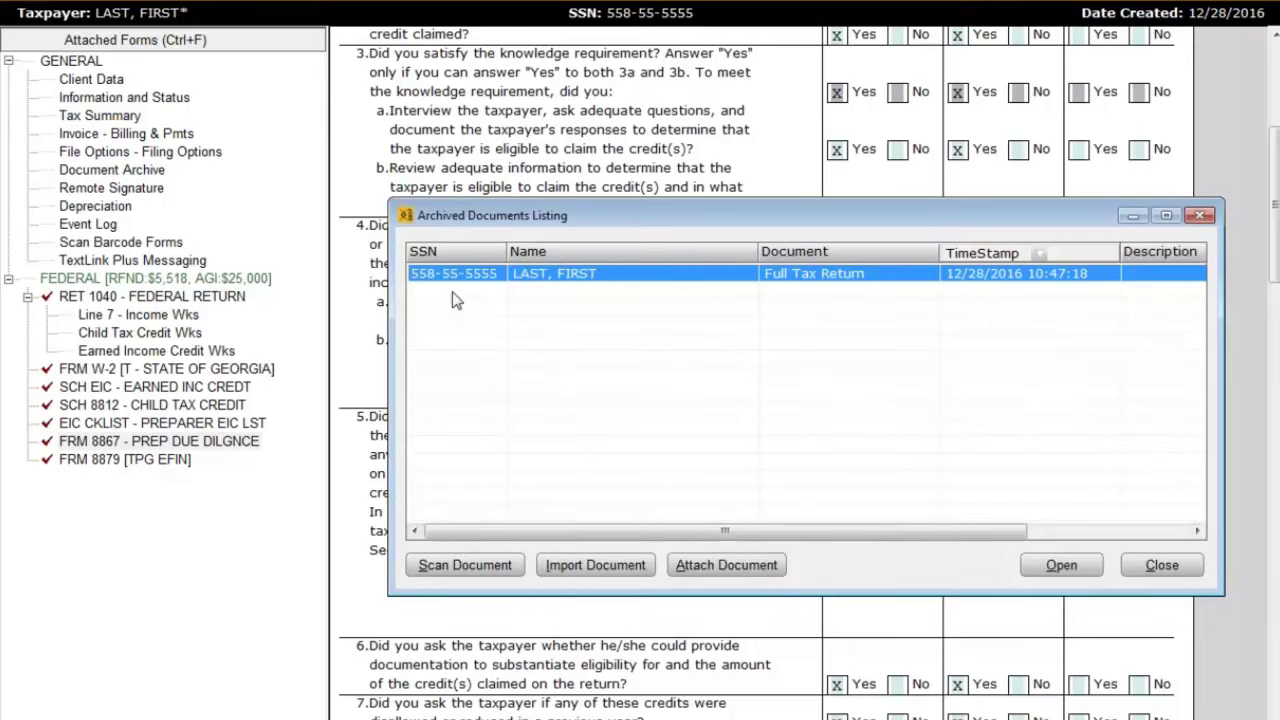
pyautogui.moveTo(508, 220); pyautogui.dragTo(388, 211)
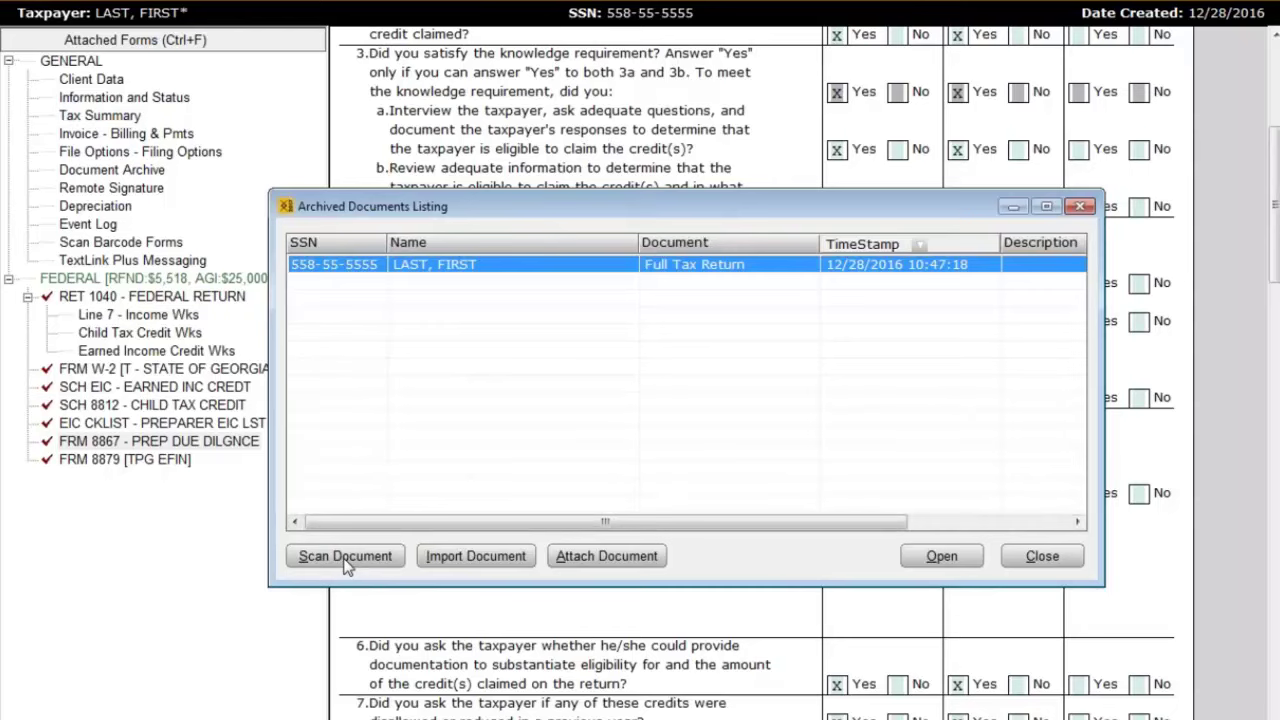
pyautogui.click(452, 560)
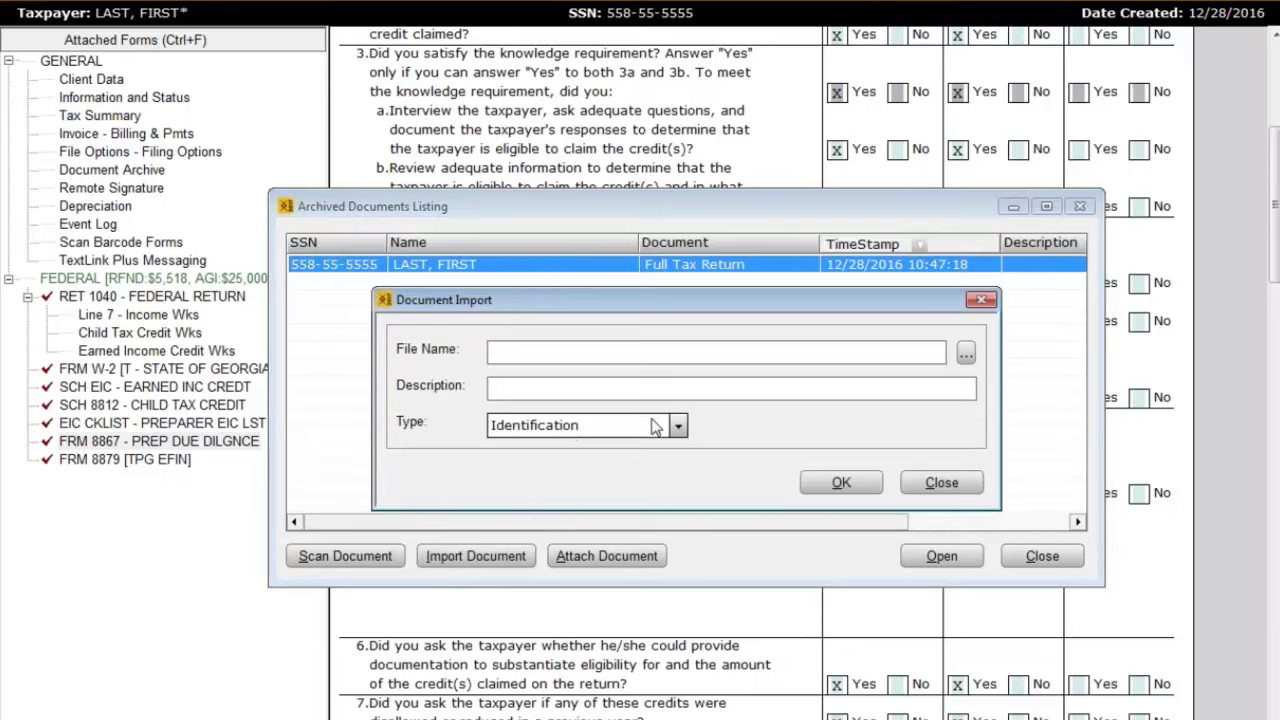
pyautogui.click(965, 355)
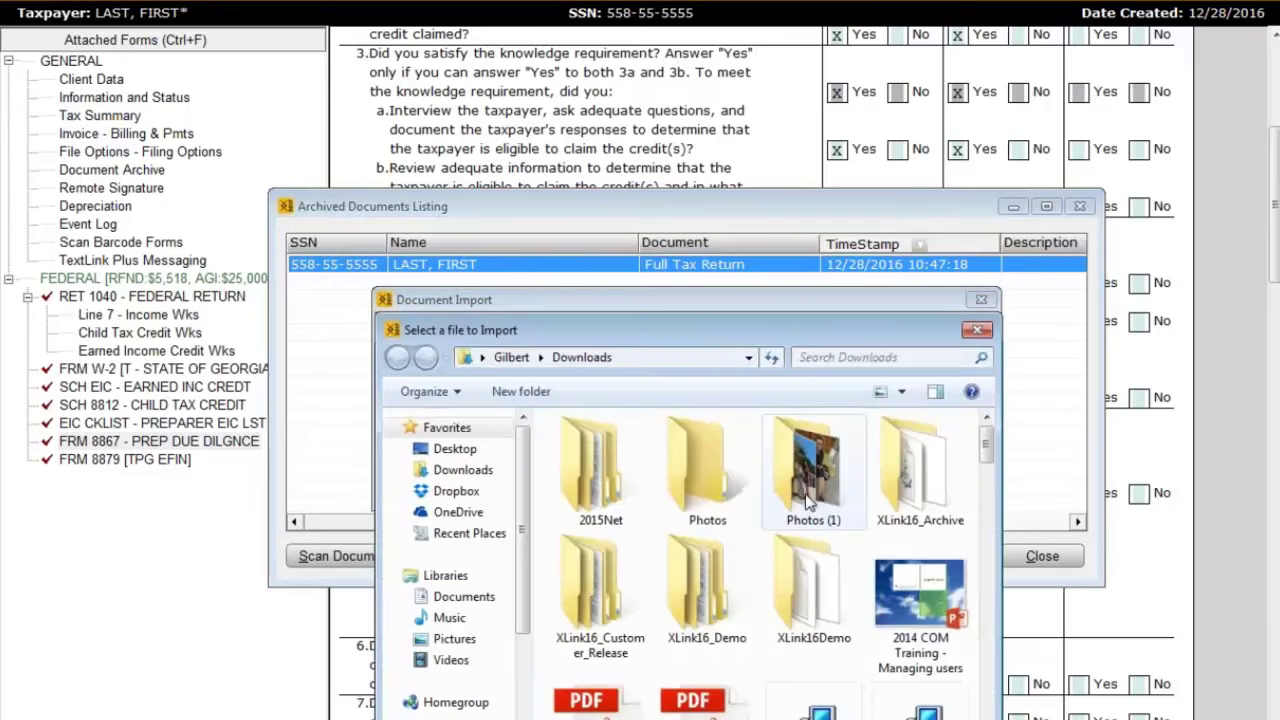
pyautogui.click(968, 334)
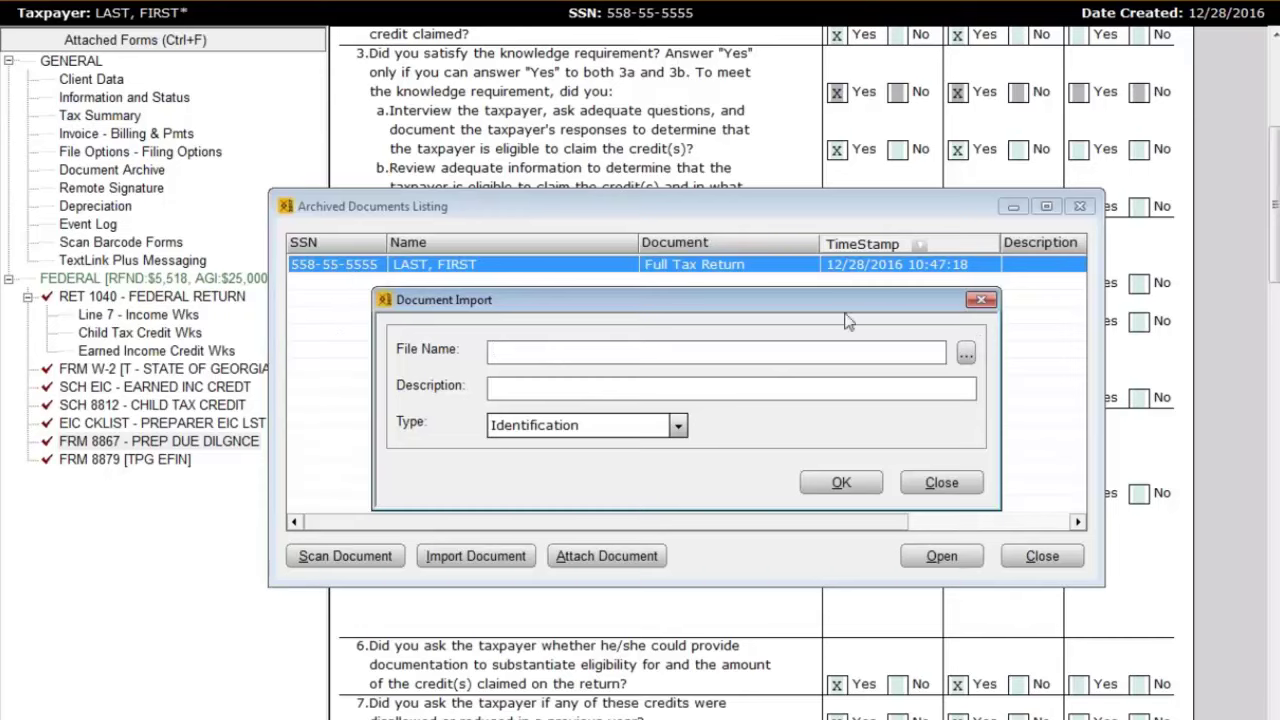
pyautogui.click(980, 302)
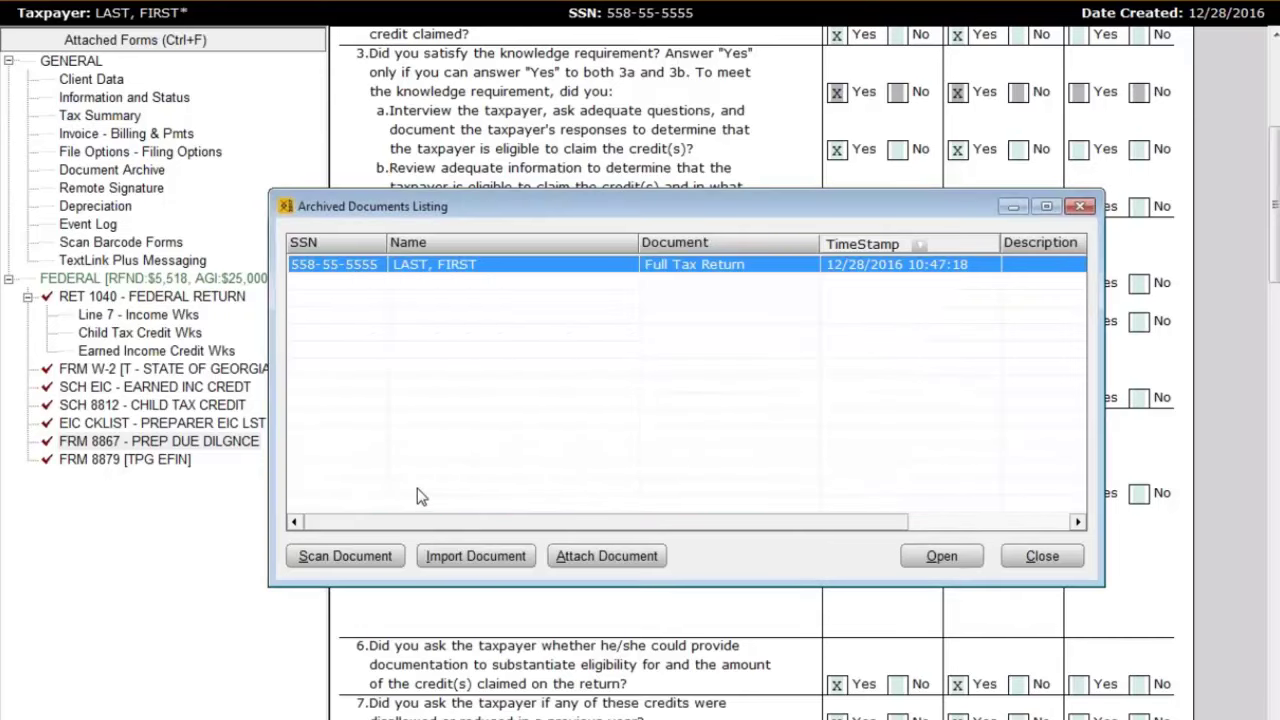
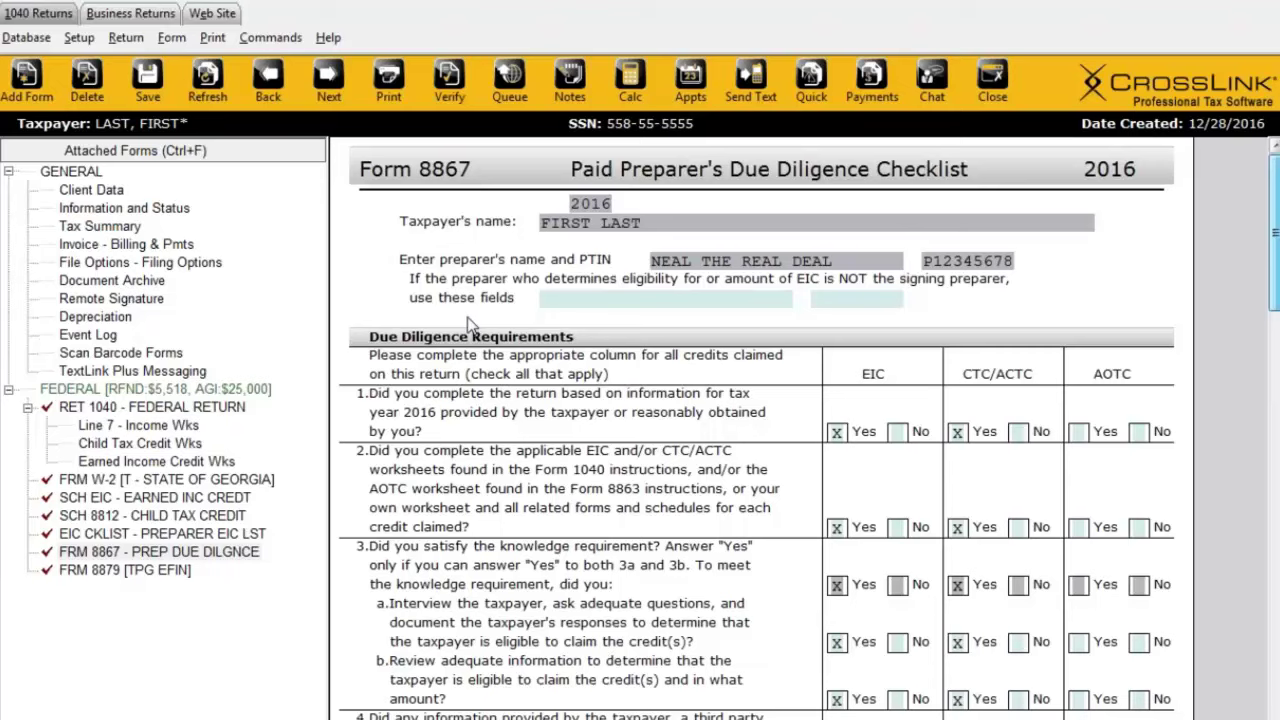
# Queue the federal 1040 return for transmission with Queue Federal left checked.
pyautogui.click(508, 96)
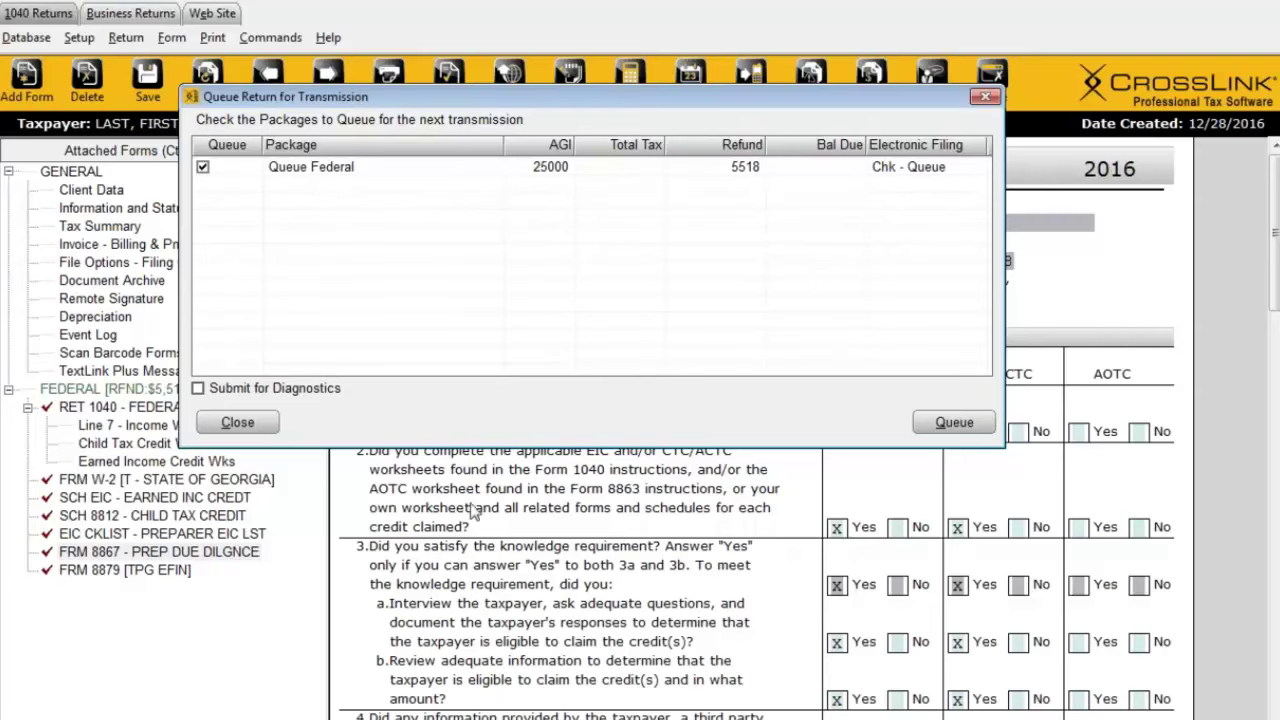
pyautogui.click(948, 423)
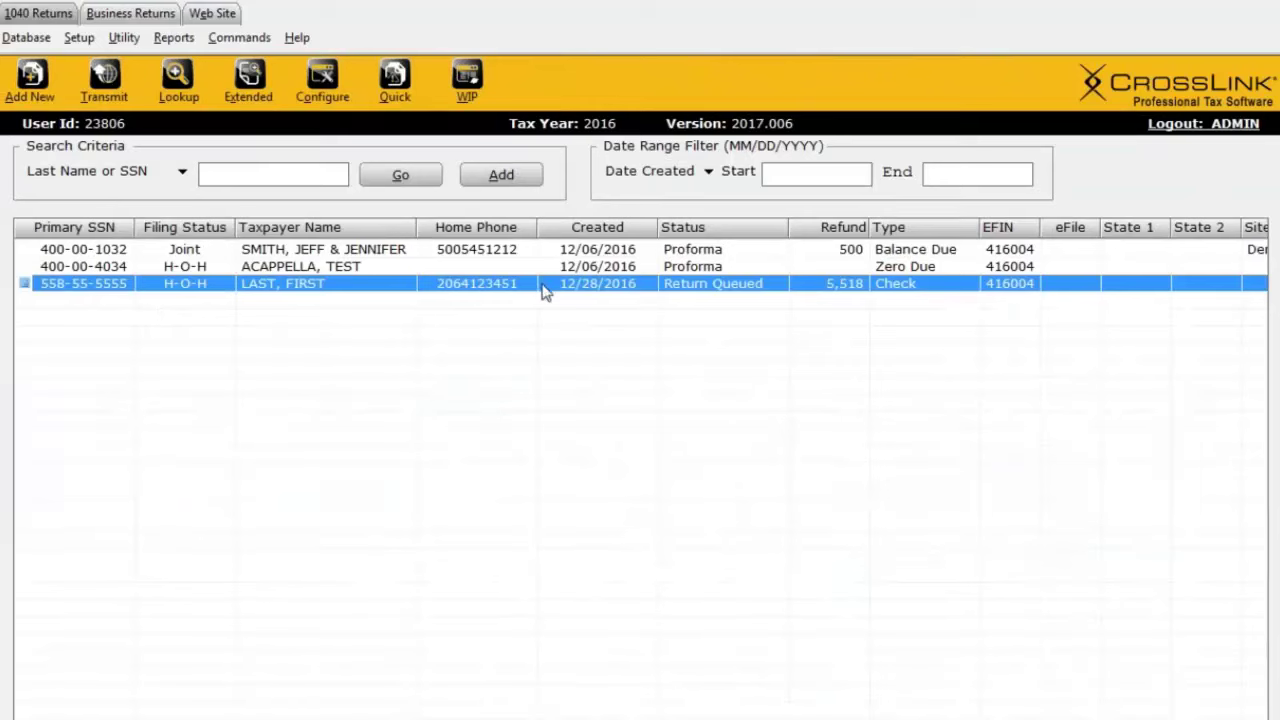
pyautogui.click(469, 404)
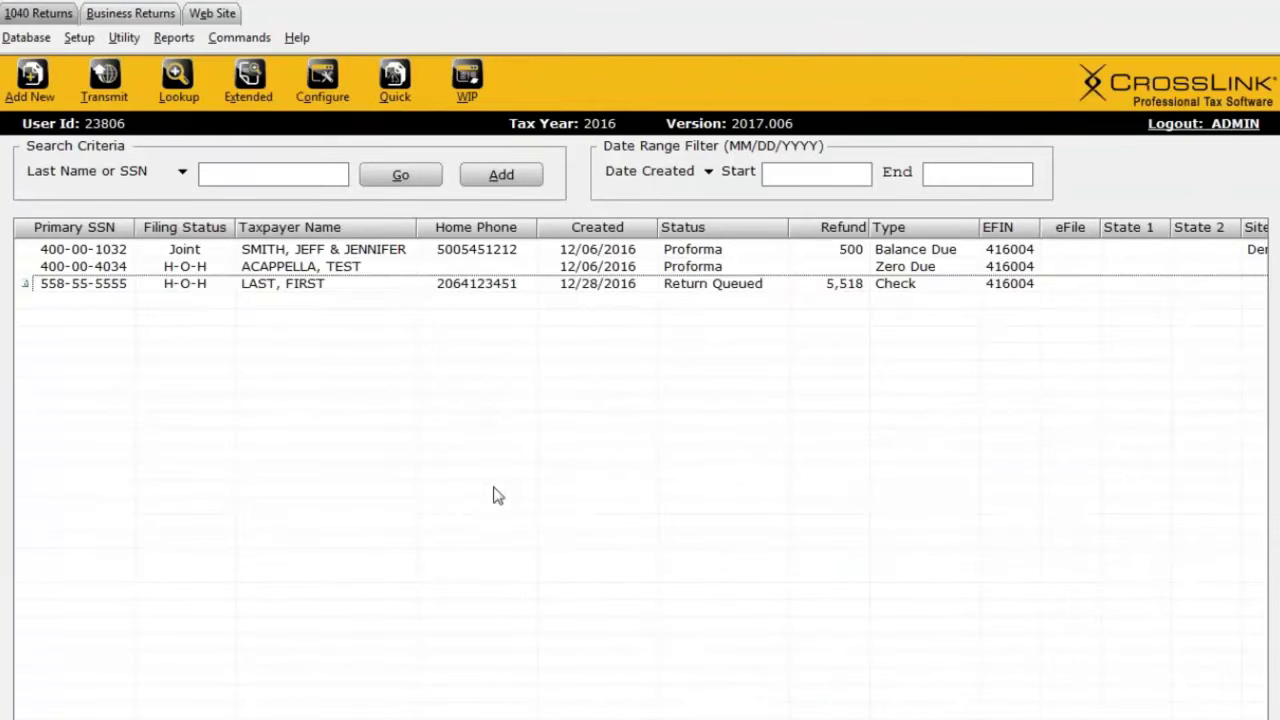
pyautogui.click(714, 288)
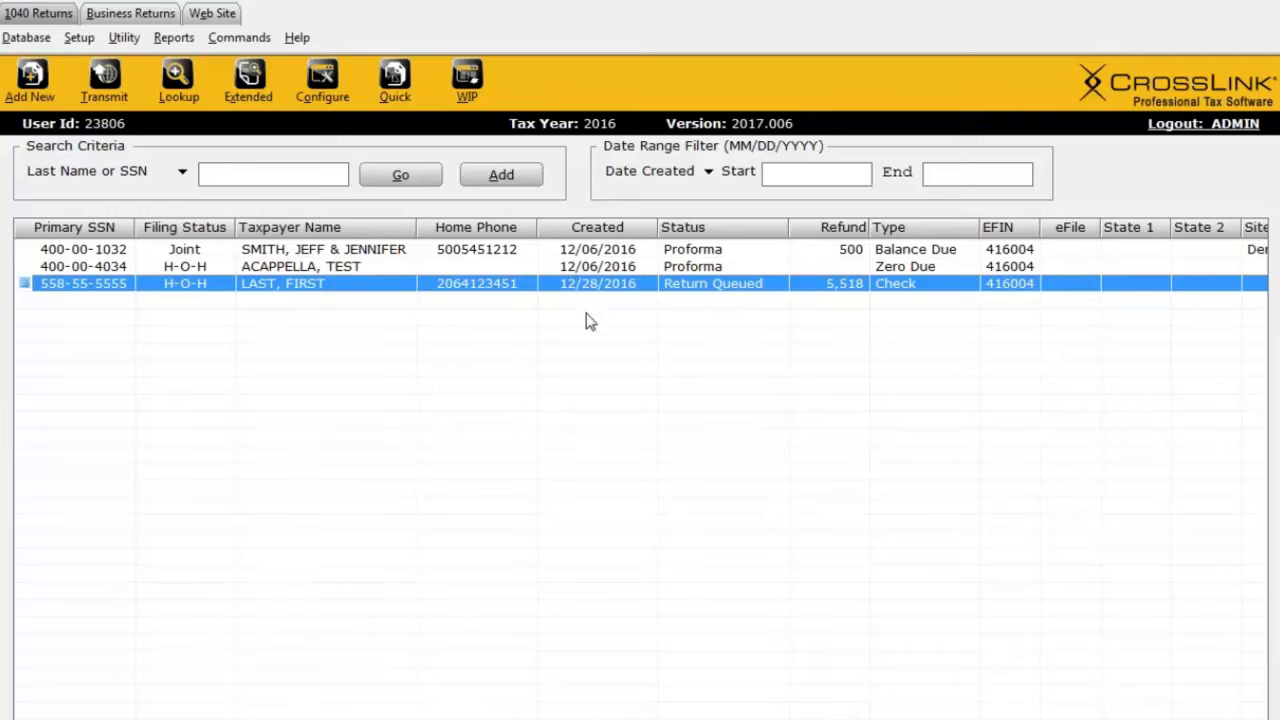
pyautogui.click(596, 394)
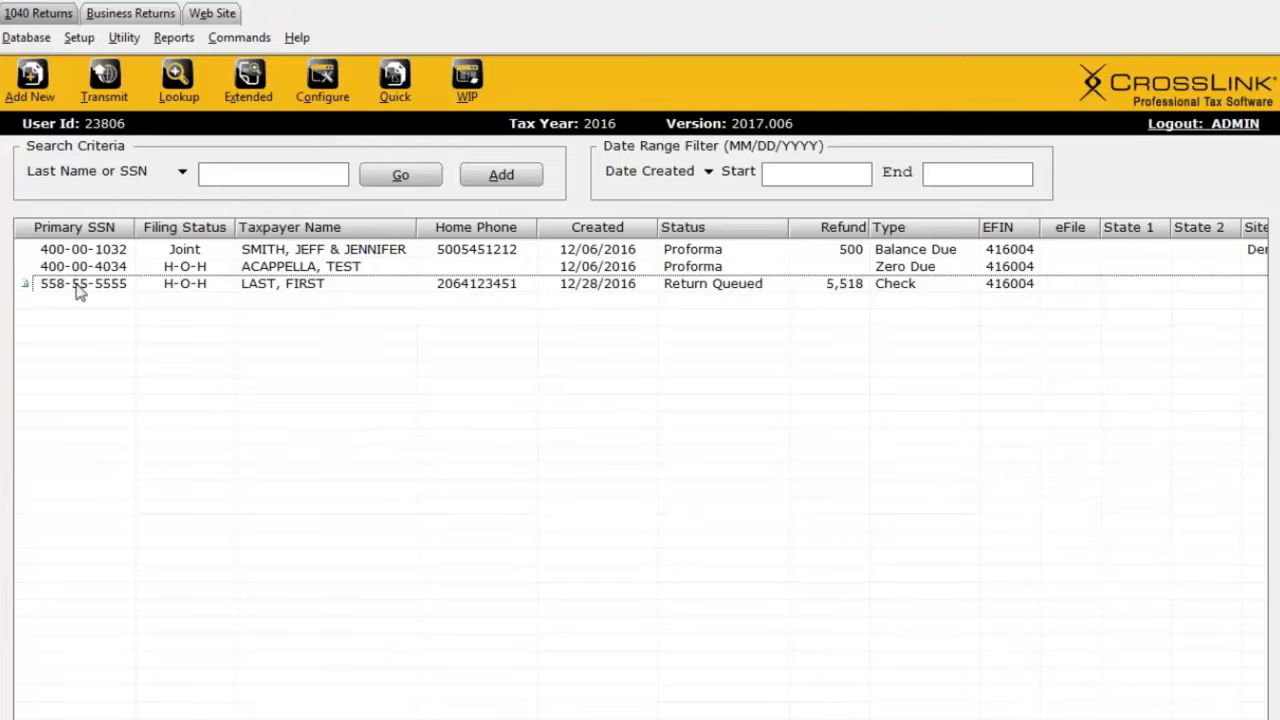
pyautogui.doubleClick(79, 285)
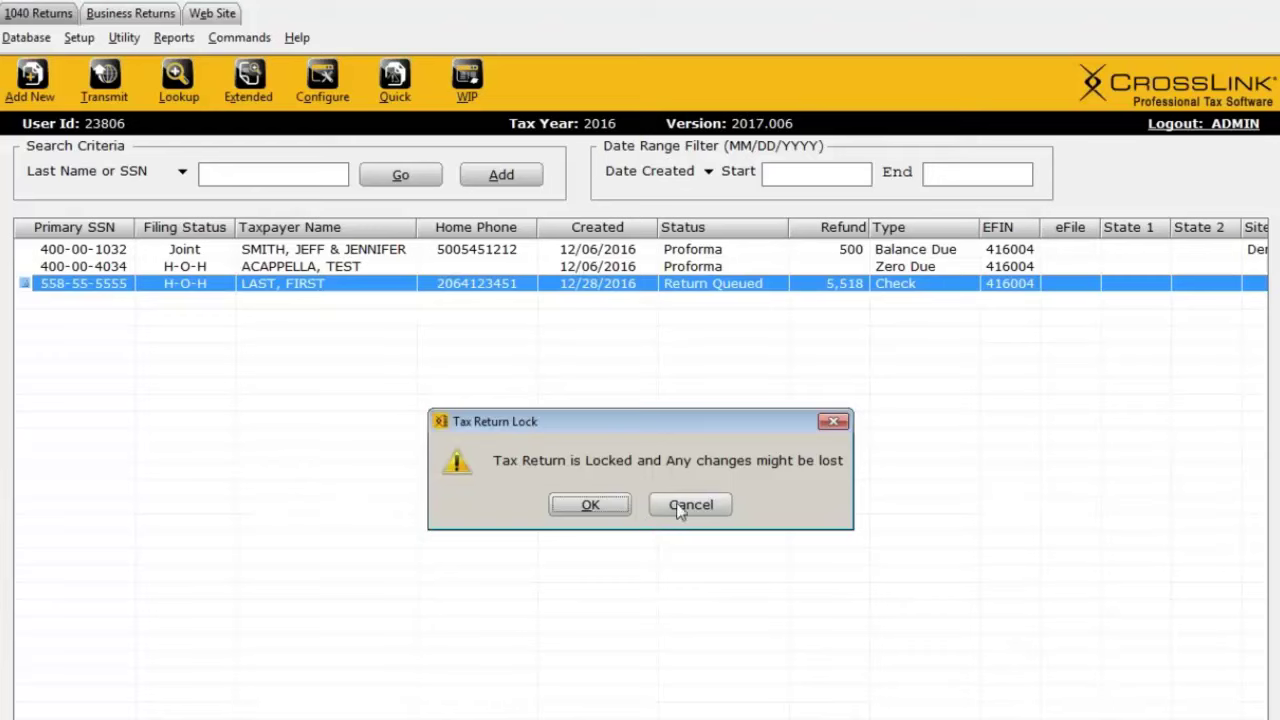
pyautogui.click(679, 508)
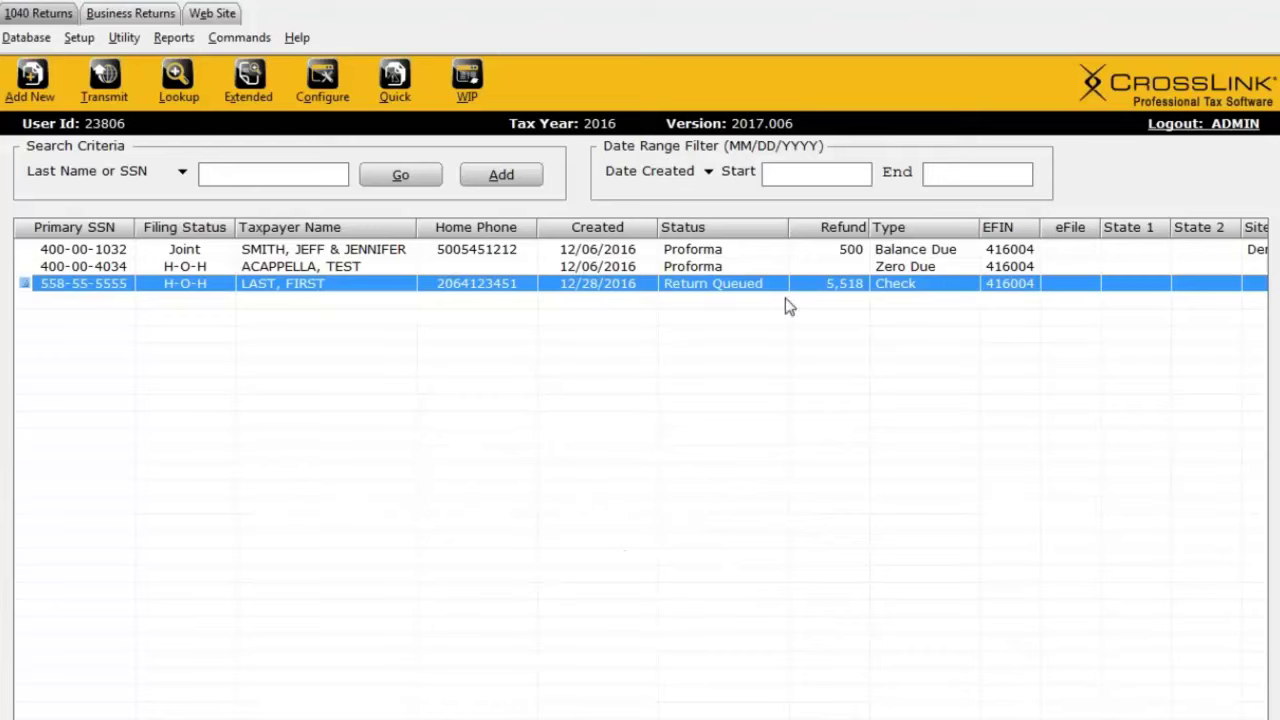
# Start a Central Site transmission, select the queued 1040 return, and review the transmit queue.
pyautogui.click(88, 88)
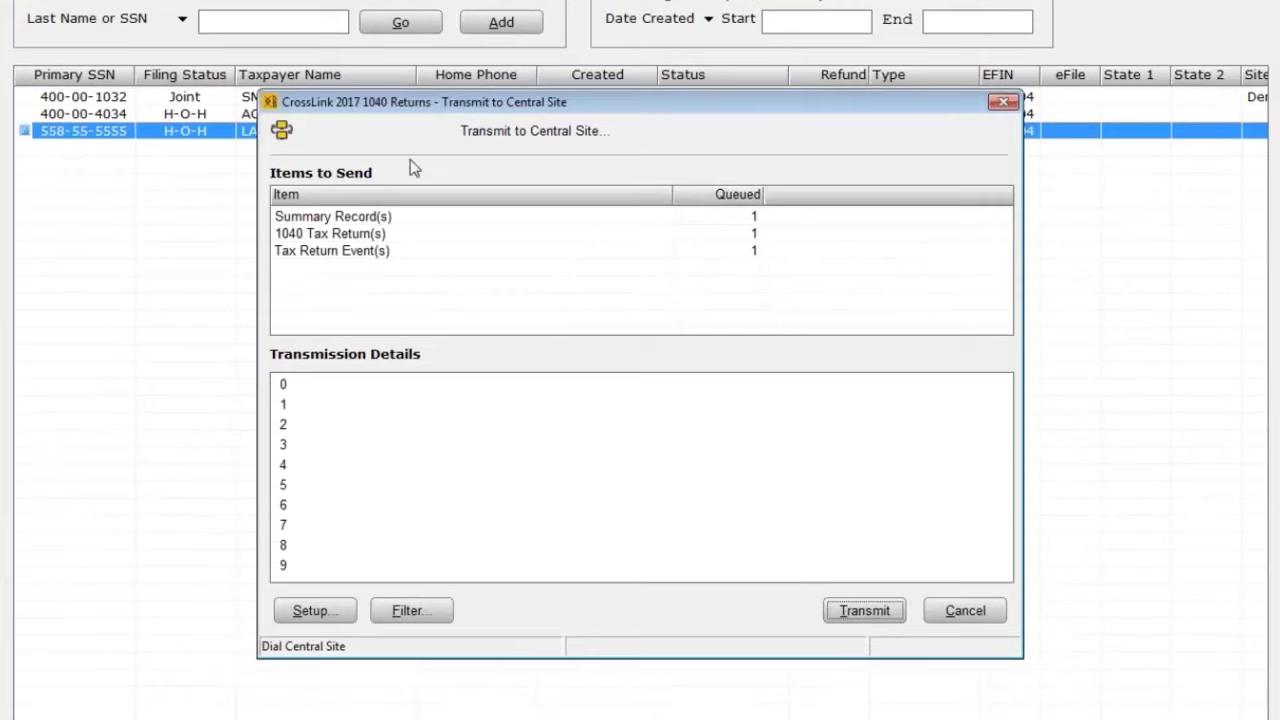
pyautogui.click(326, 221)
pyautogui.click(328, 232)
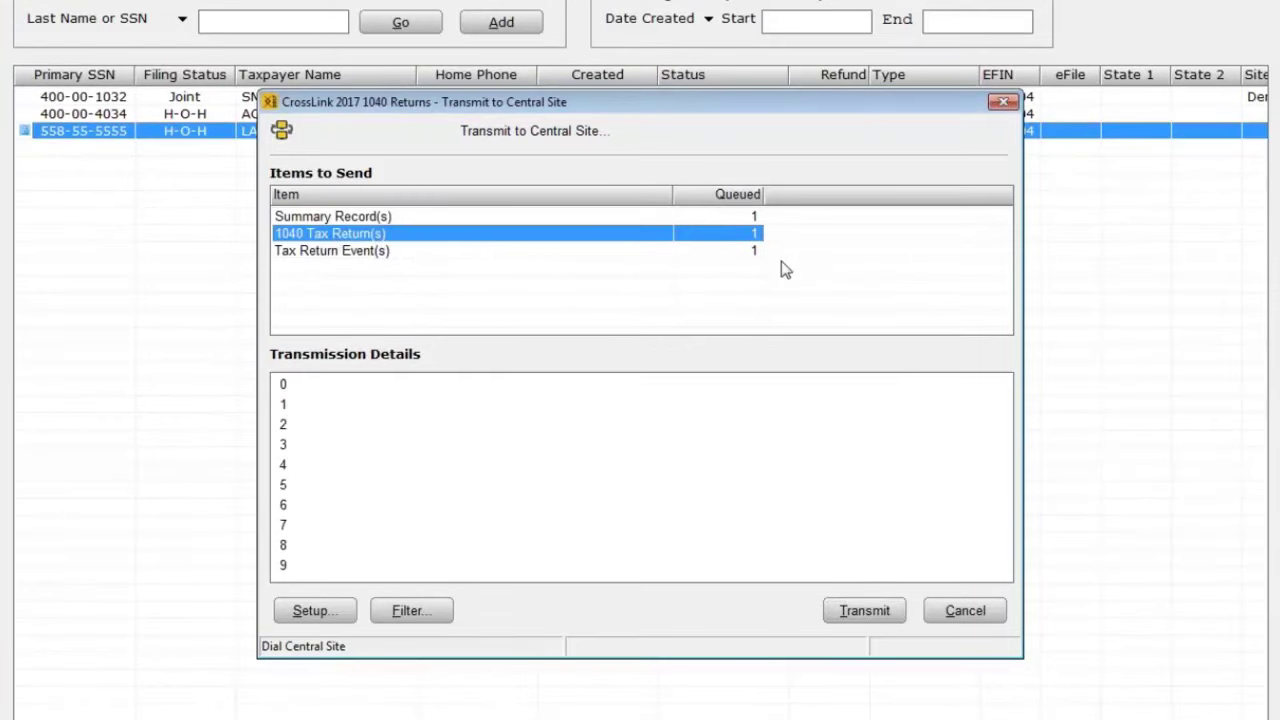
pyautogui.click(409, 611)
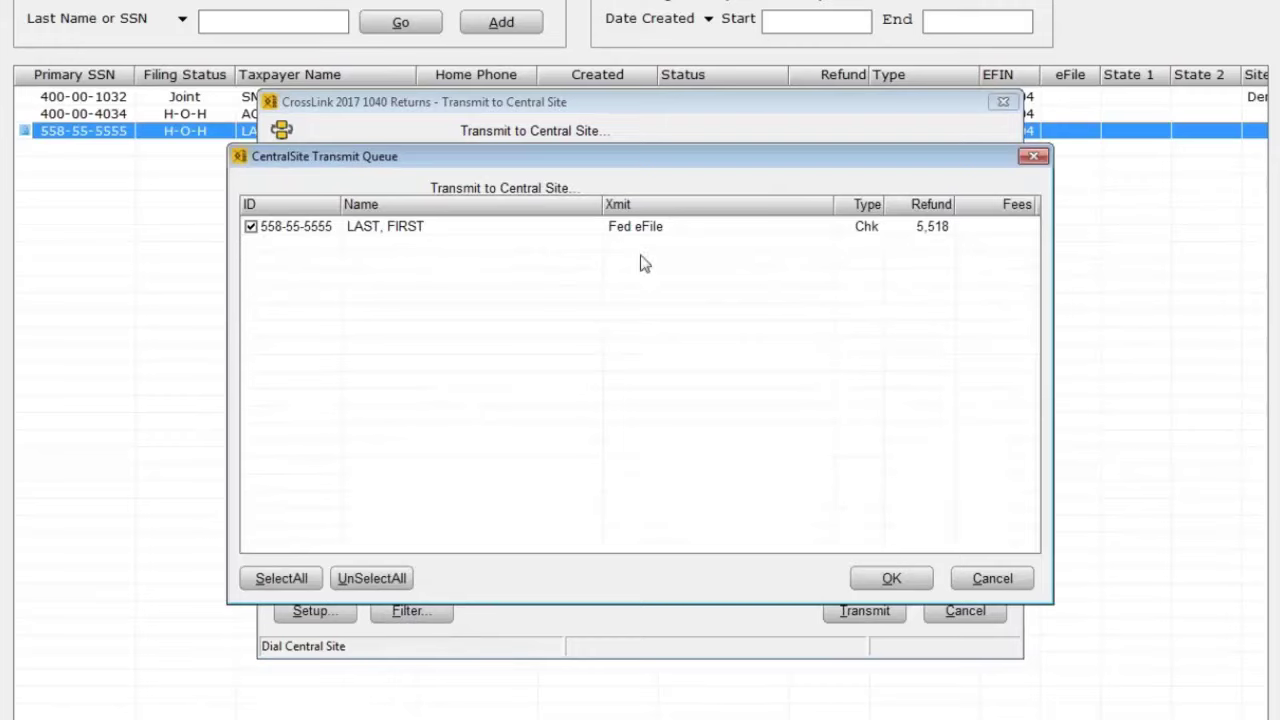
pyautogui.click(1033, 156)
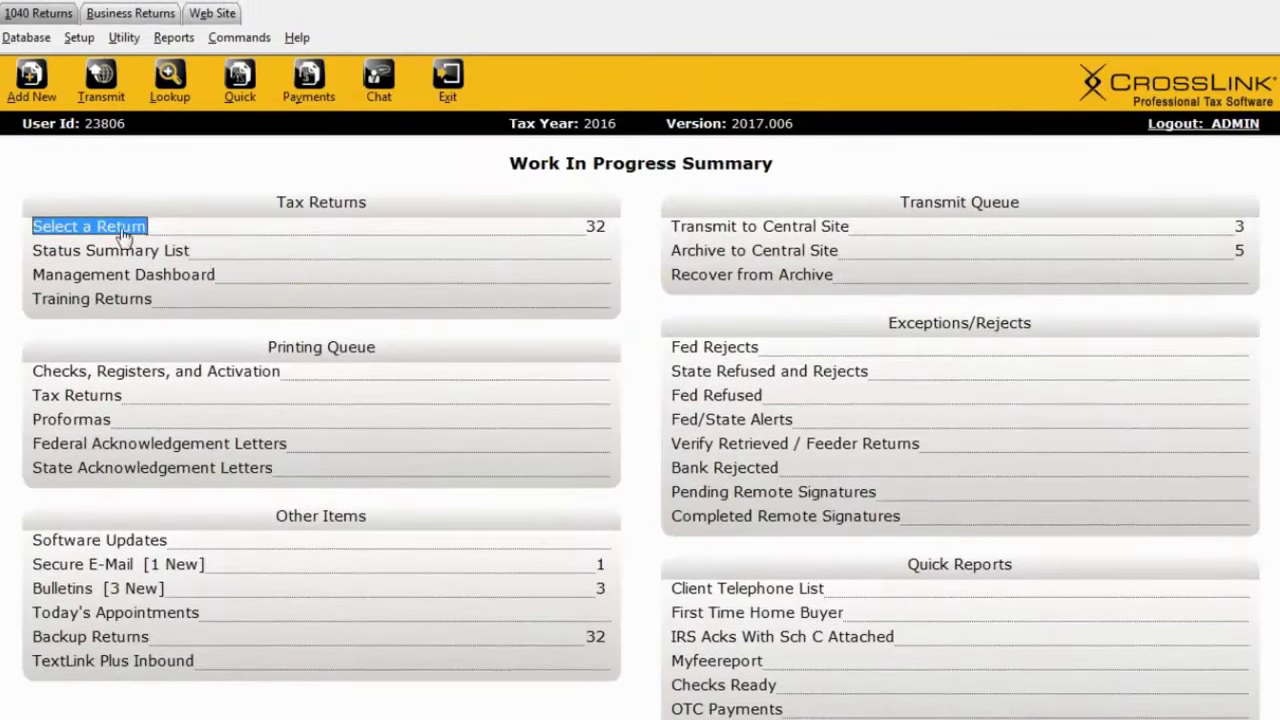
pyautogui.click(100, 227)
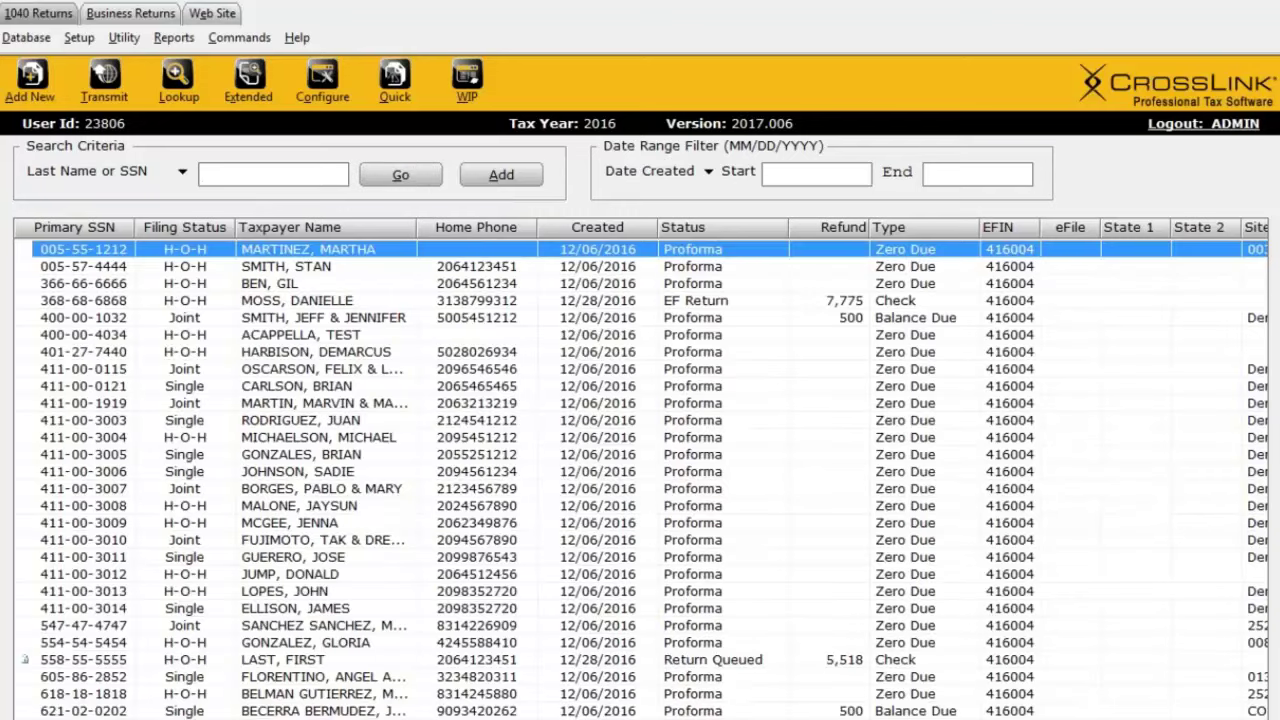
pyautogui.click(700, 660)
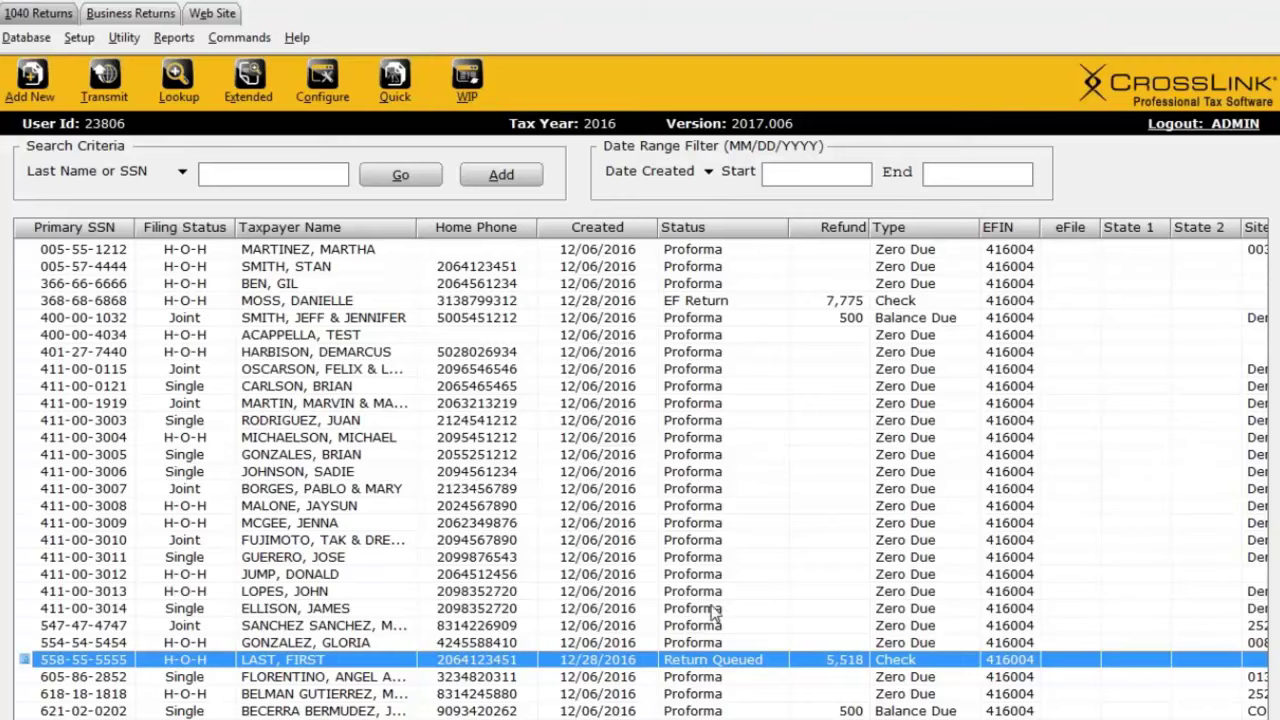
pyautogui.click(463, 72)
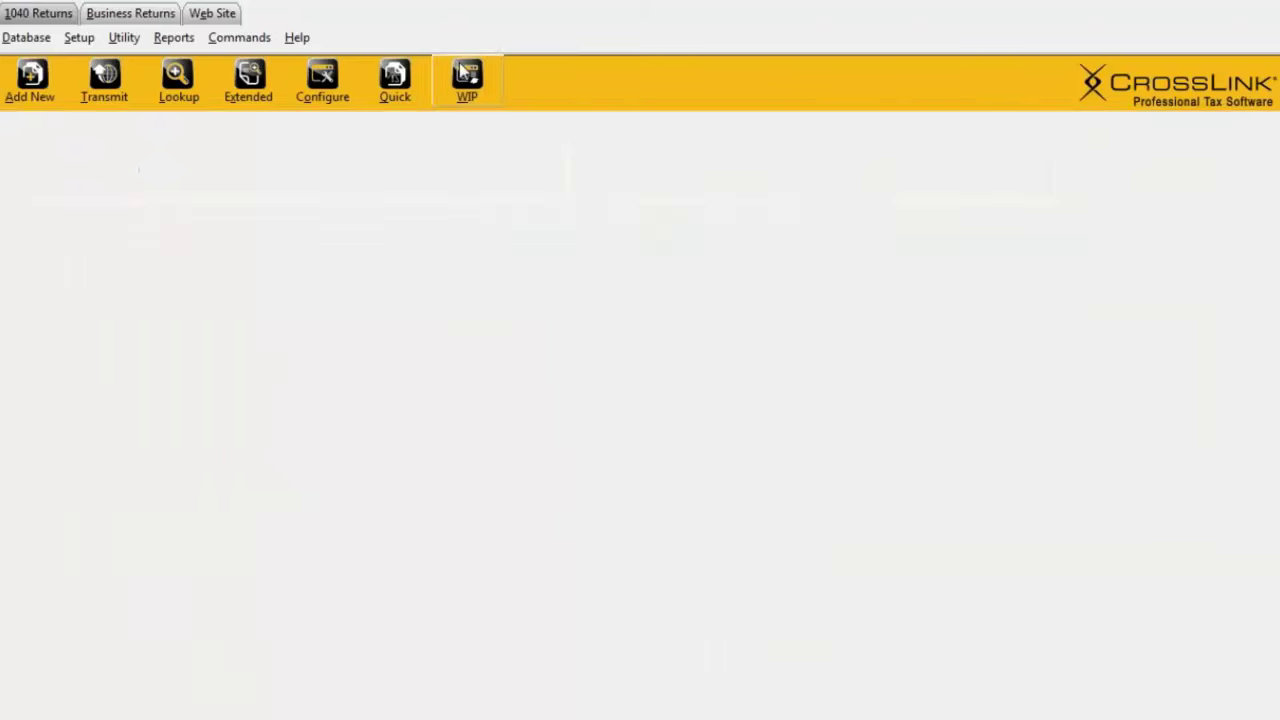